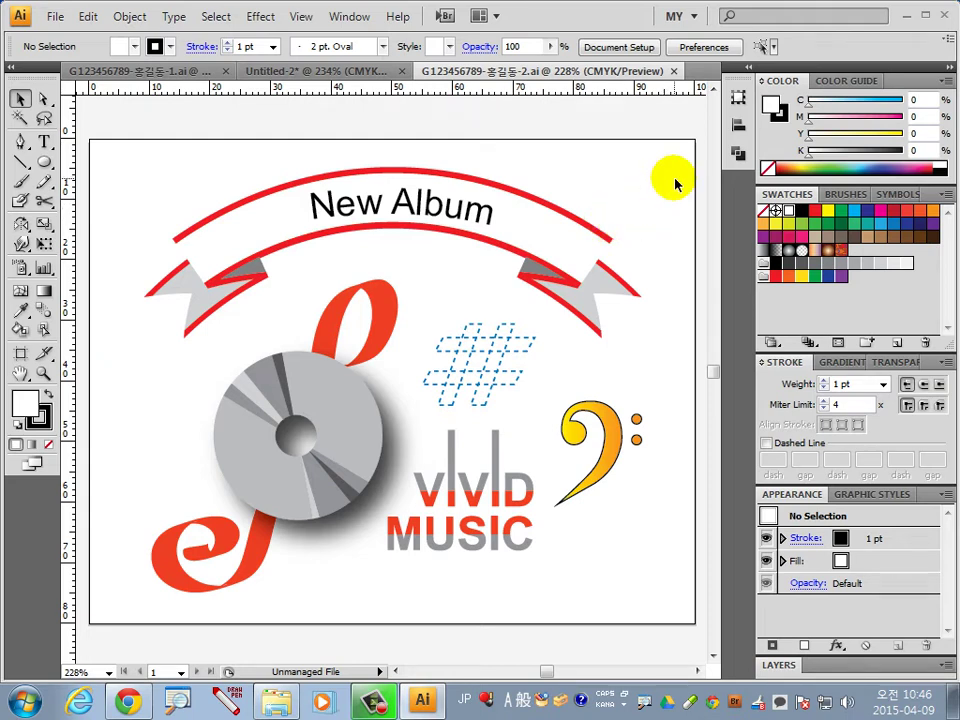
Create a new CMYK document 100 mm wide by 80 mm tall
{"action": "left_click", "coordinate": [56, 16]}
{"action": "left_click", "coordinate": [75, 38]}
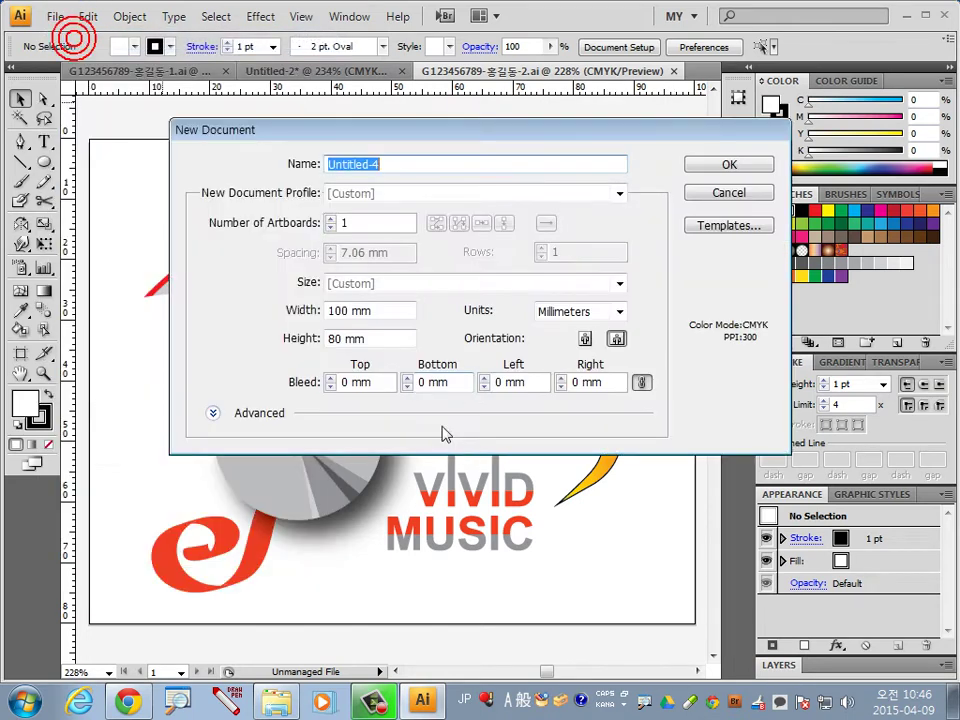
{"action": "left_click", "coordinate": [354, 311]}
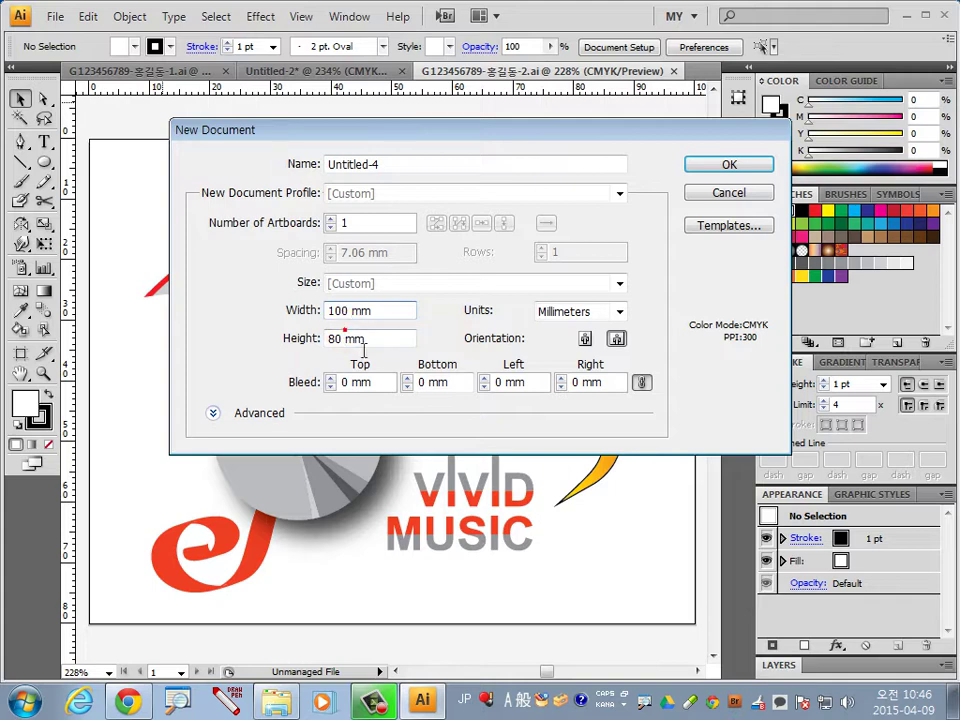
{"action": "left_click", "coordinate": [733, 166]}
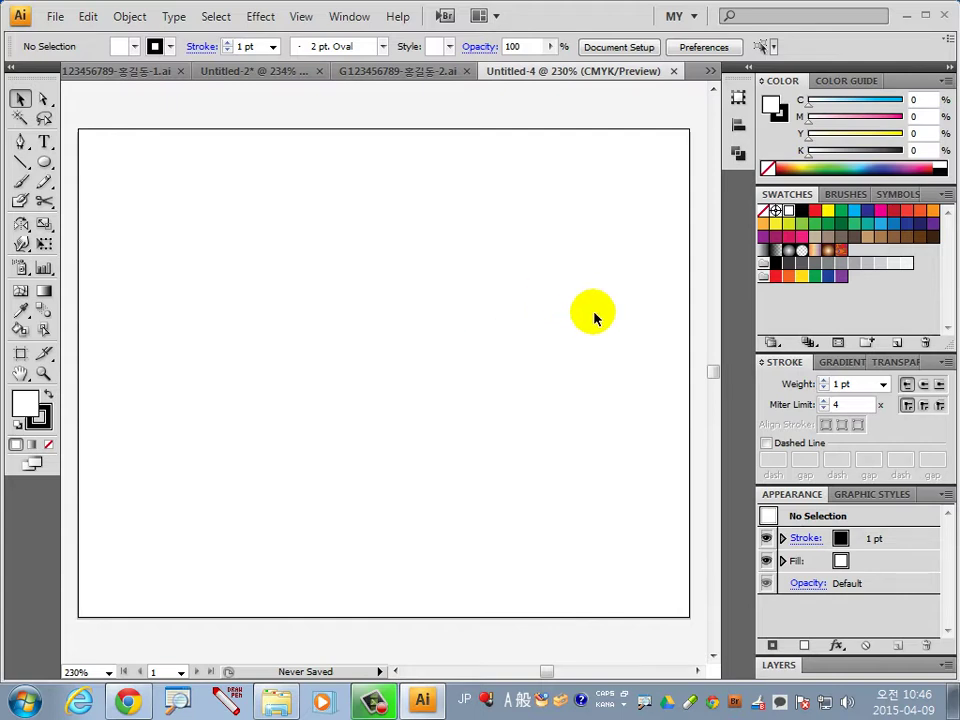
Add the red Banner 1 brush from the Decorative_Banners and Seals library to the Brushes panel
{"action": "left_click", "coordinate": [843, 194]}
{"action": "left_click", "coordinate": [773, 344]}
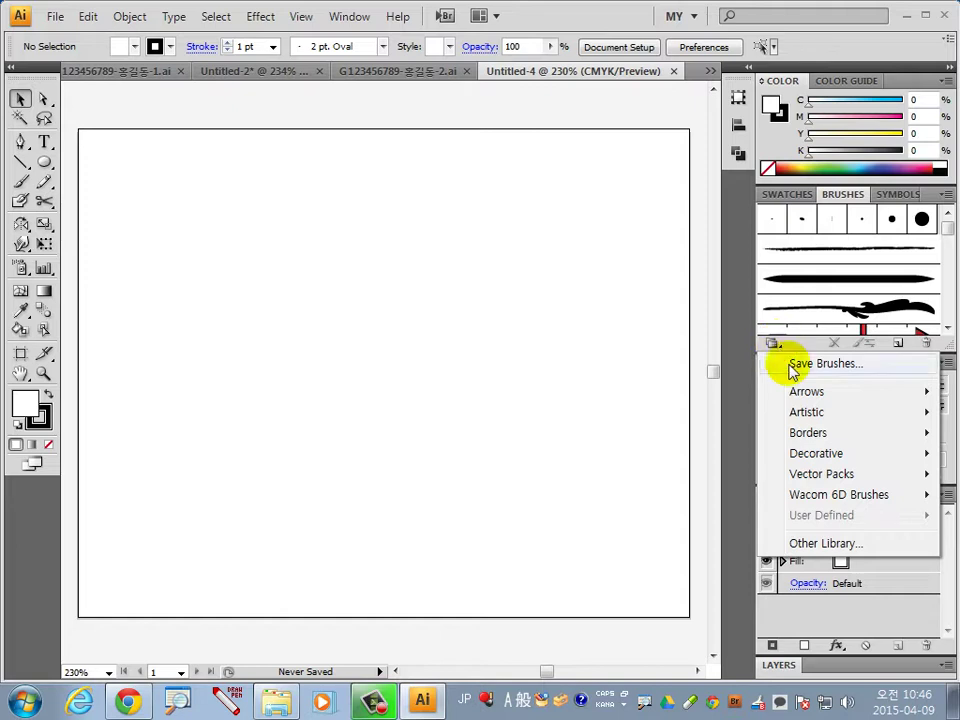
{"action": "left_click", "coordinate": [828, 455]}
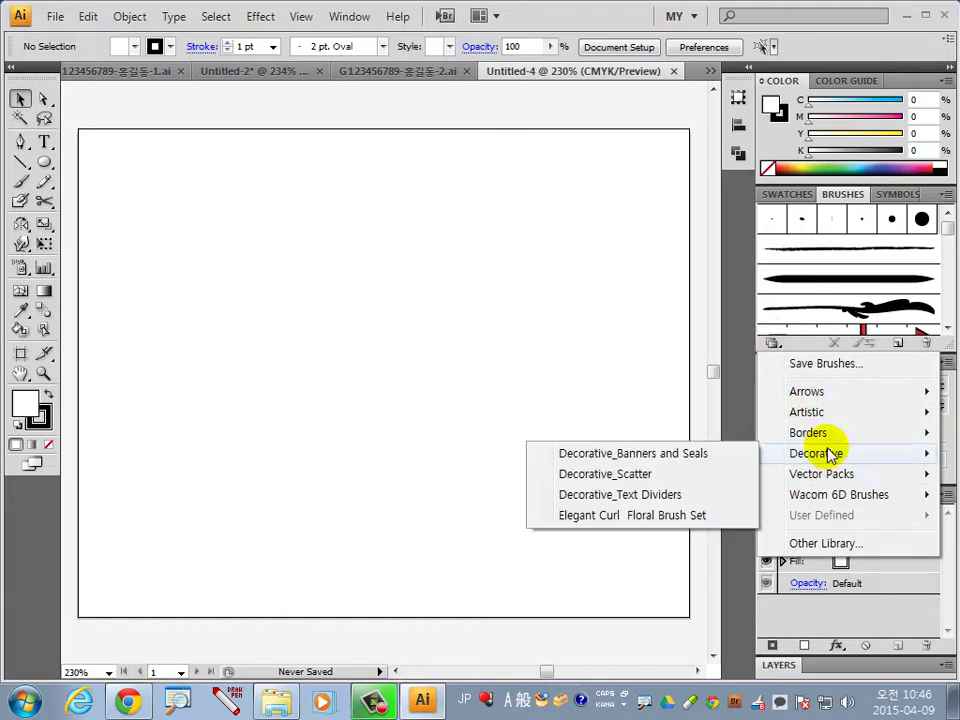
{"action": "left_click", "coordinate": [698, 454]}
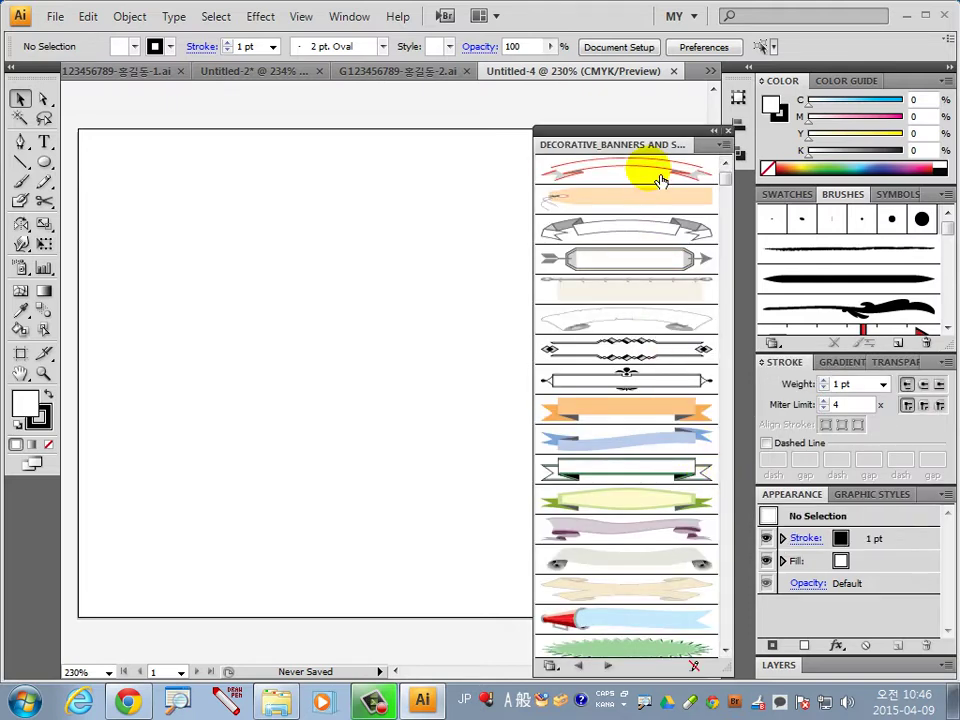
{"action": "left_click", "coordinate": [660, 181]}
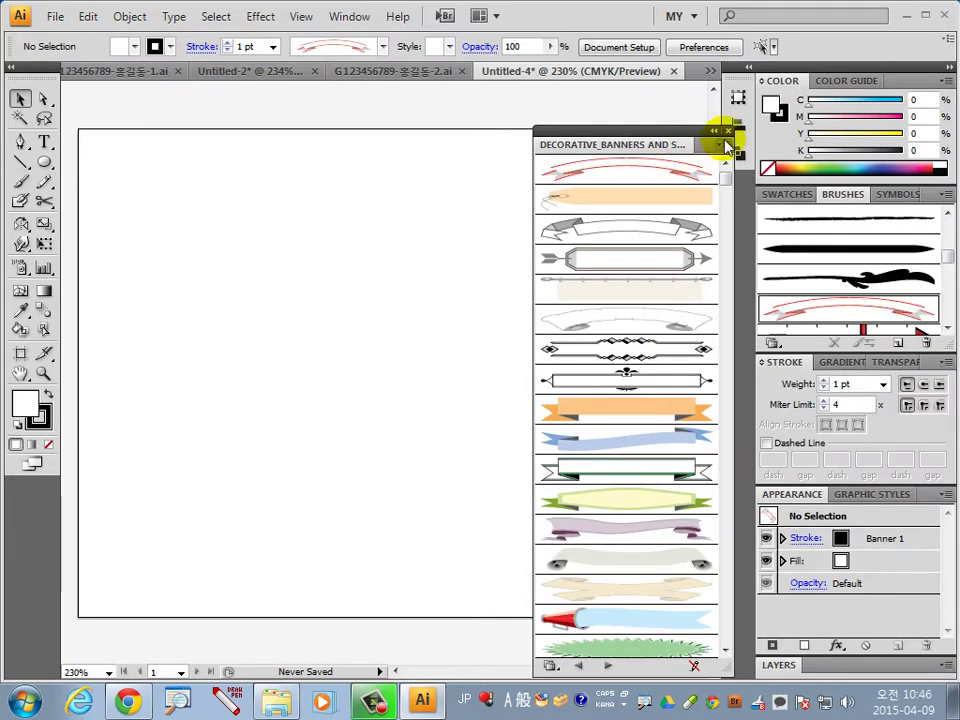
{"action": "left_click", "coordinate": [731, 132]}
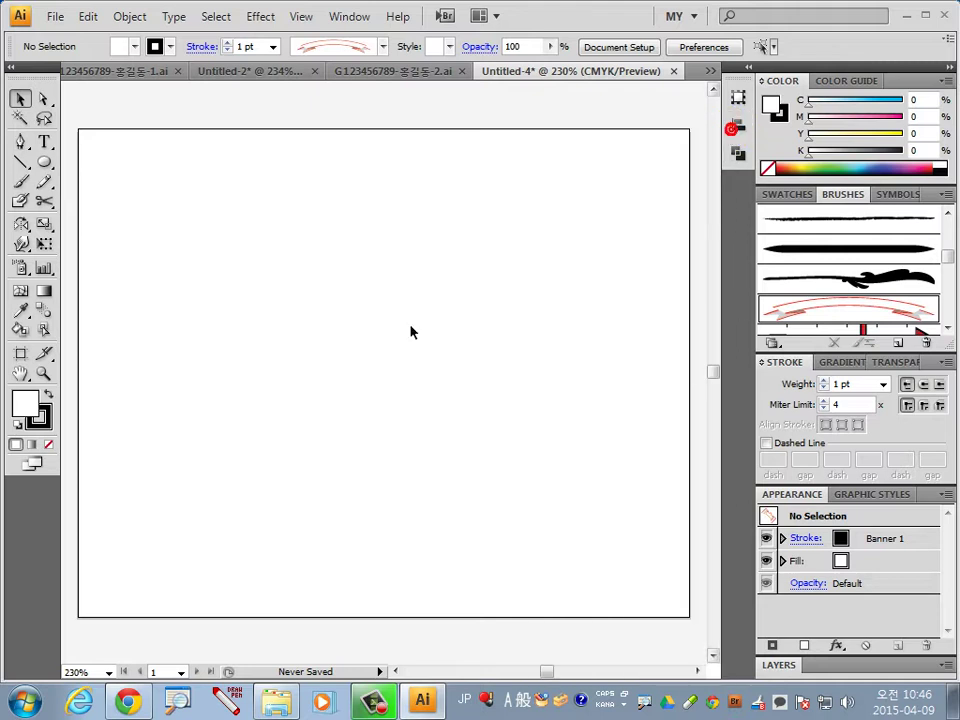
Draw a straight horizontal path with no fill and apply the Banner 1 brush
{"action": "left_click", "coordinate": [20, 141]}
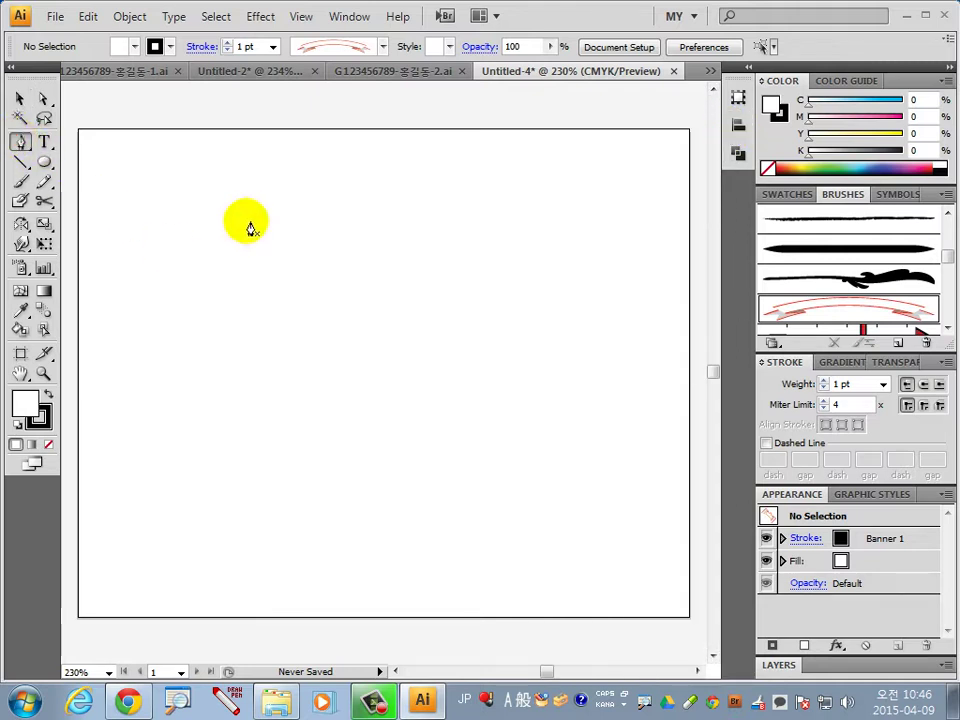
{"action": "left_click", "coordinate": [223, 253]}
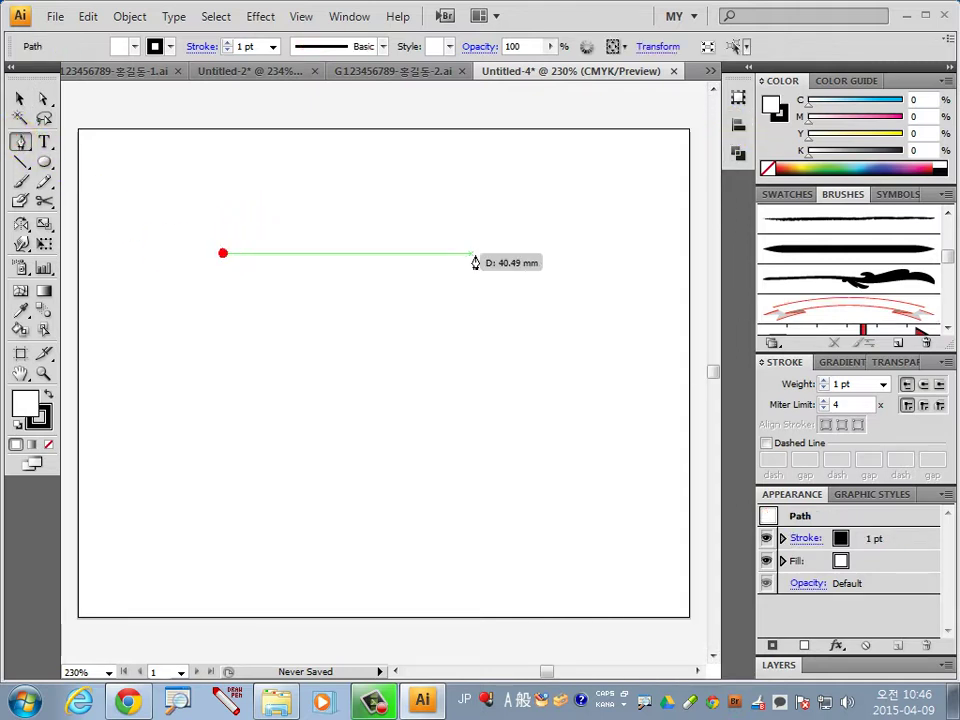
{"action": "left_click", "coordinate": [522, 254]}
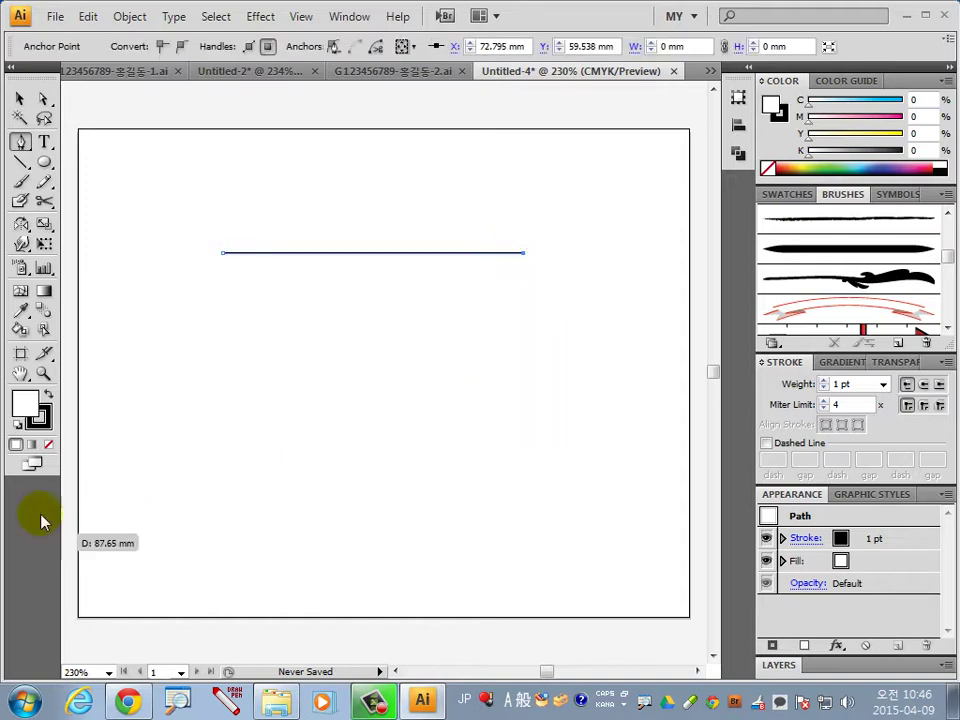
{"action": "left_click", "coordinate": [48, 444]}
{"action": "left_click", "coordinate": [40, 422]}
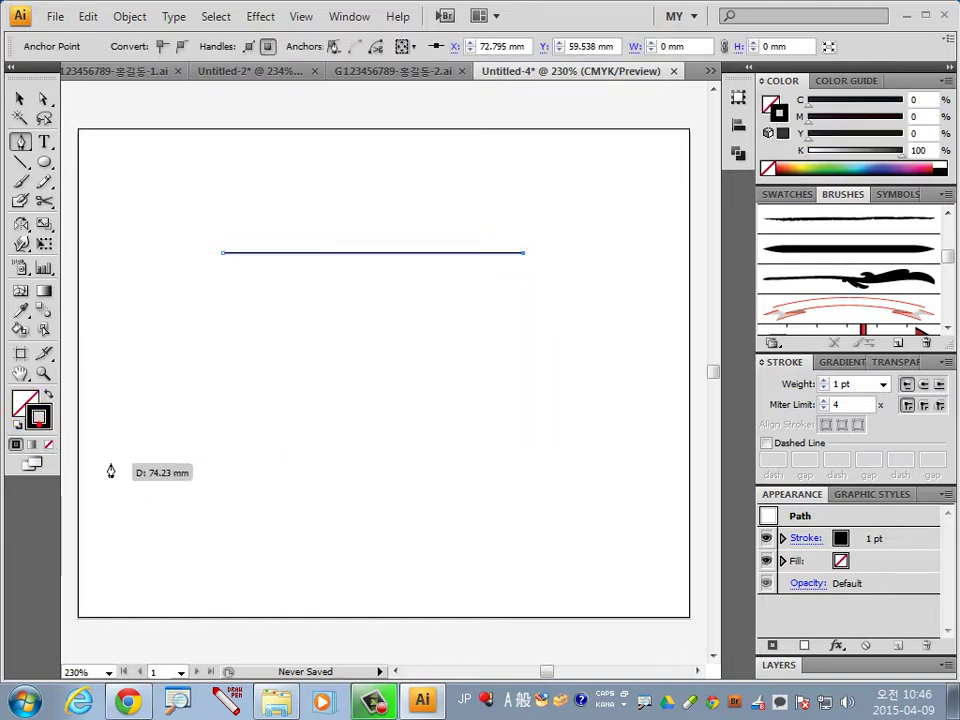
{"action": "left_click", "coordinate": [862, 314]}
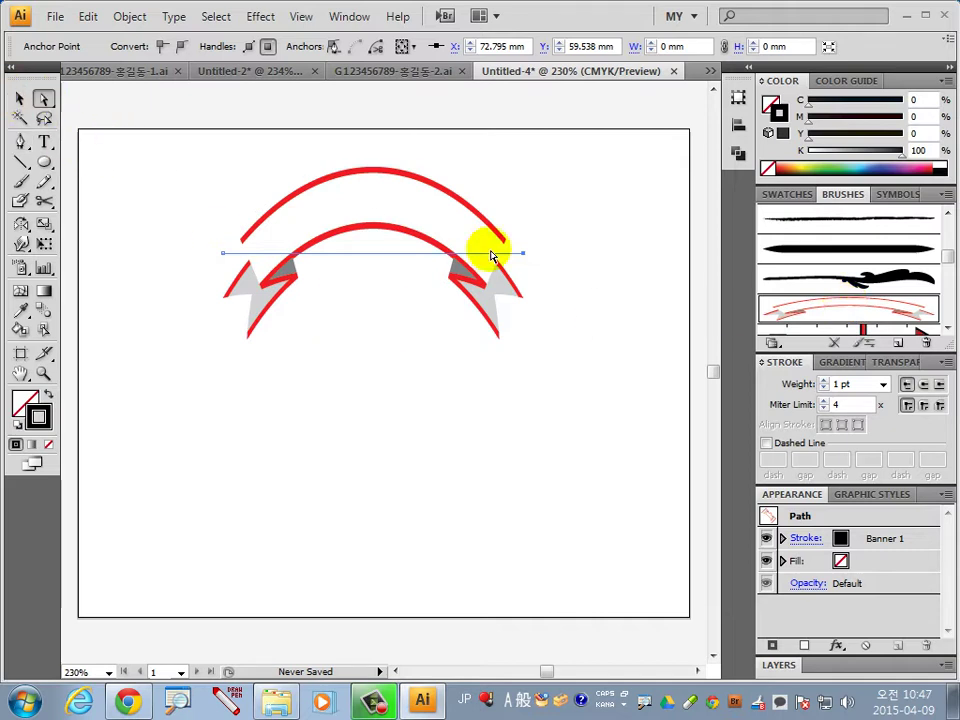
Stretch the banner's ends outward, shift it slightly left, and begin a curved path inside its arch
{"action": "left_click_drag", "start_coordinate": [523, 253], "coordinate": [582, 253]}
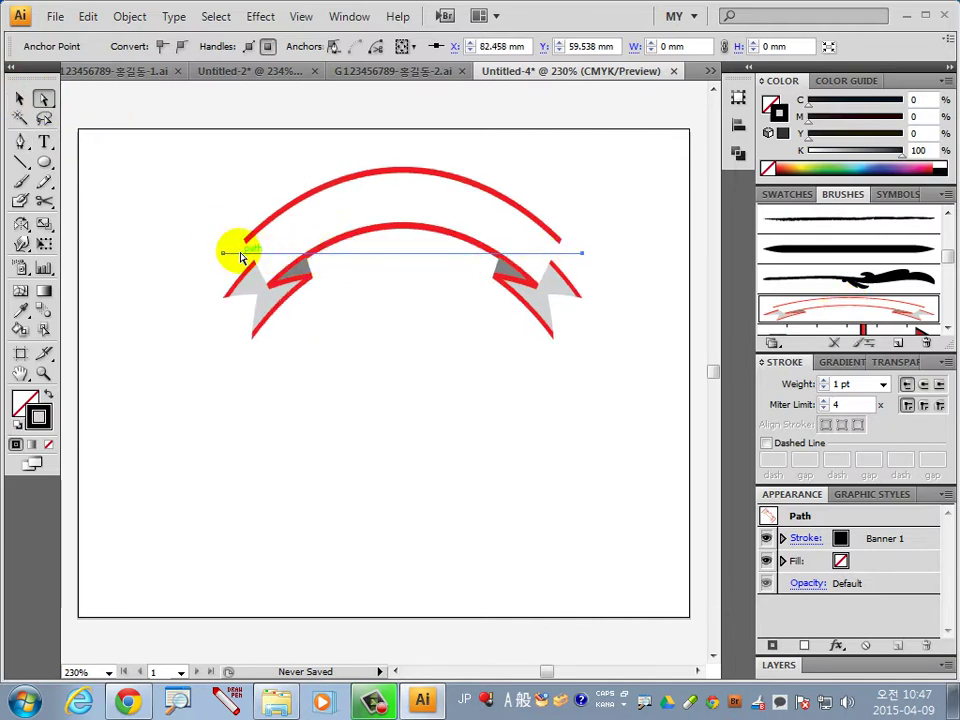
{"action": "left_click_drag", "start_coordinate": [224, 253], "coordinate": [208, 253]}
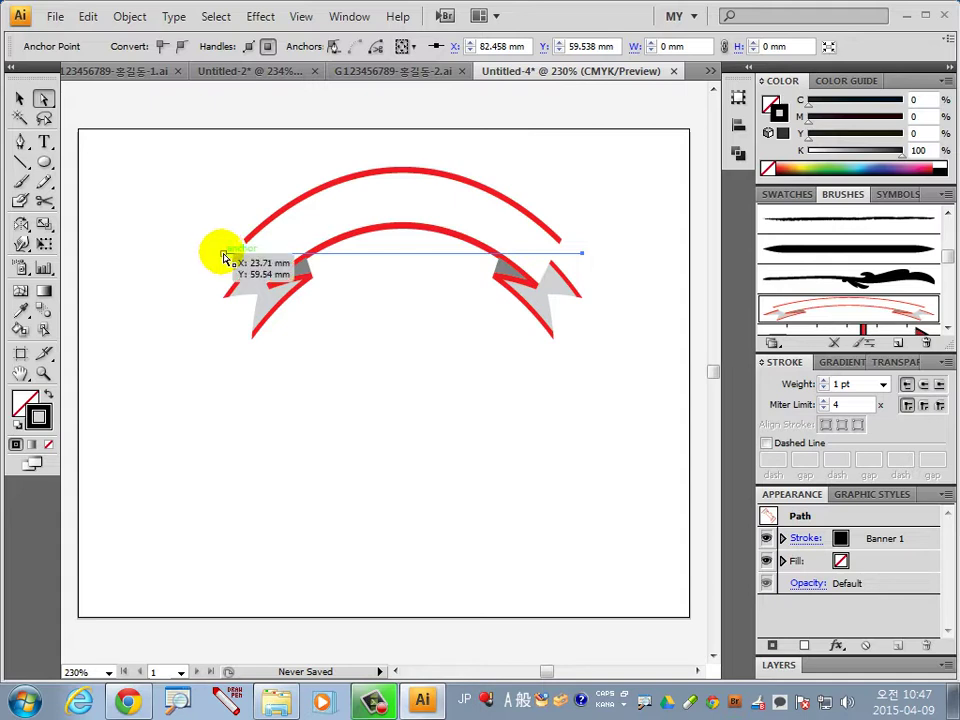
{"action": "left_click_drag", "start_coordinate": [381, 222], "coordinate": [375, 222]}
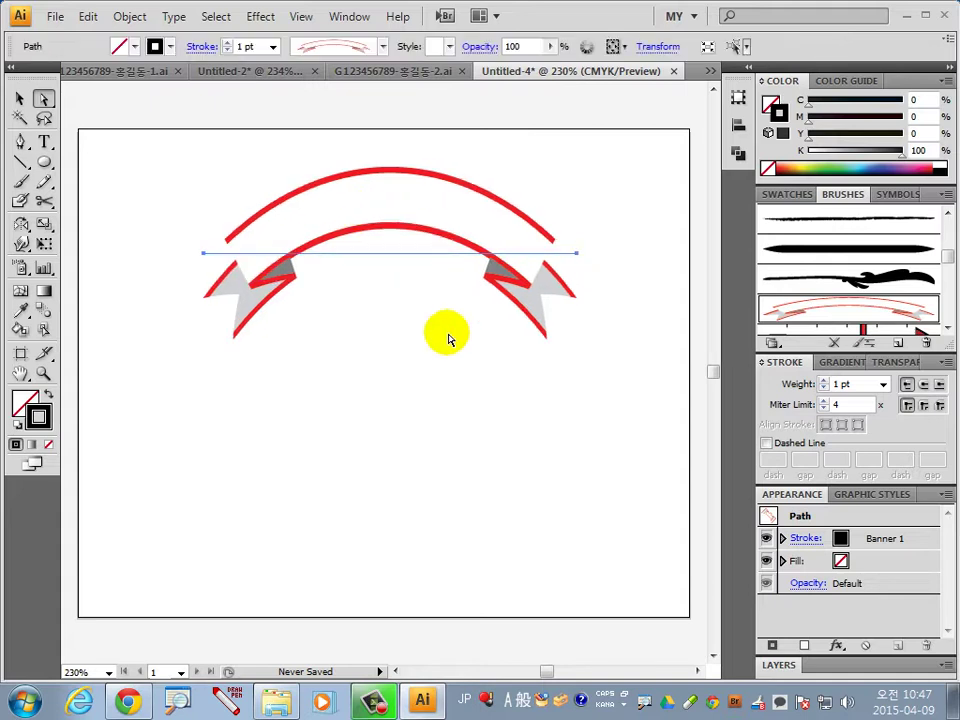
{"action": "left_click", "coordinate": [430, 378]}
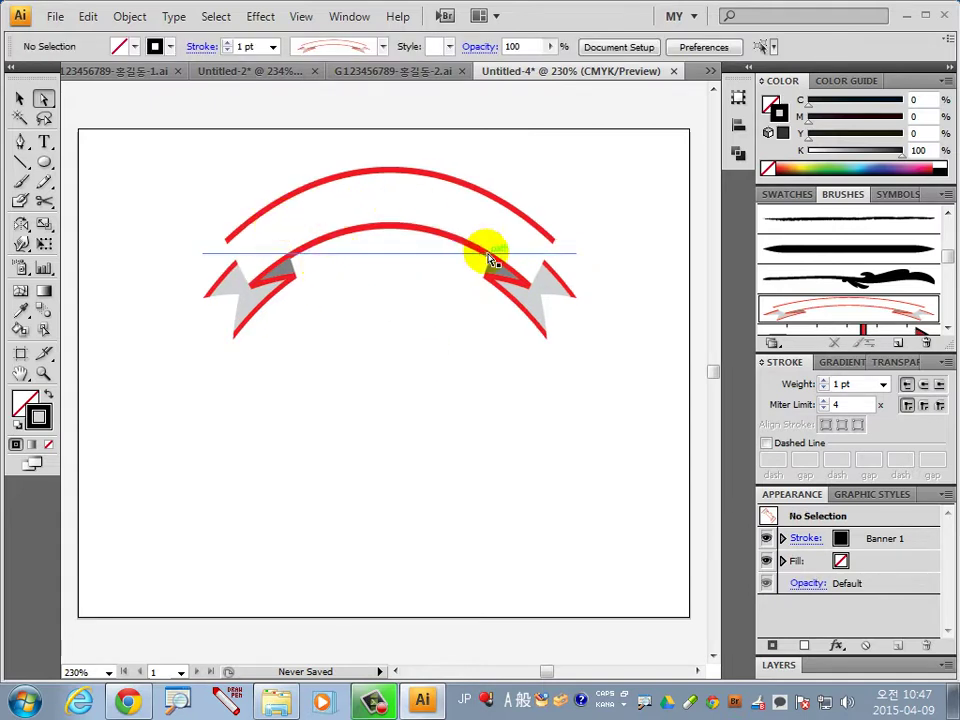
{"action": "left_click", "coordinate": [22, 143]}
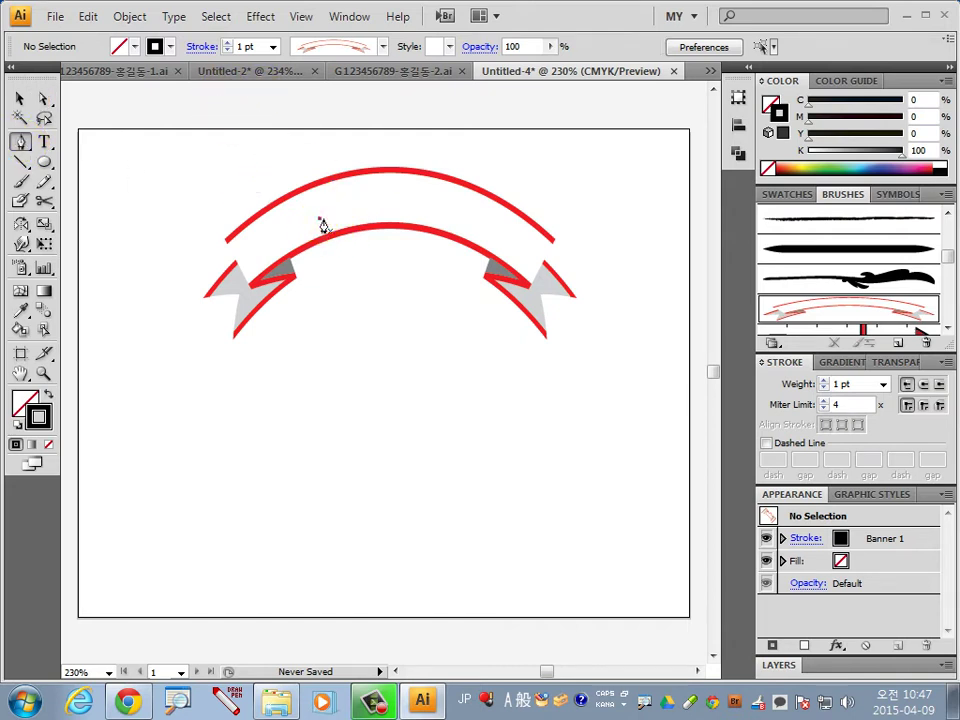
{"action": "mouse_move", "coordinate": [318, 218]}
{"action": "left_mouse_down"}
{"action": "mouse_move", "coordinate": [476, 227]}
{"action": "mouse_move", "coordinate": [562, 262]}
{"action": "left_mouse_up"}
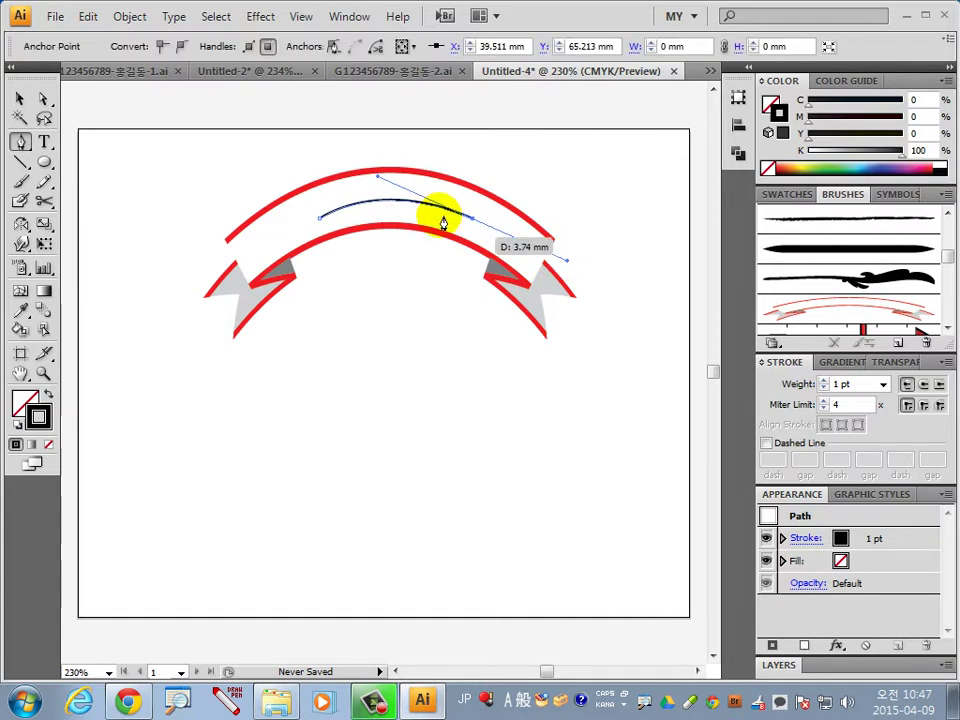
Turn the curved path into a type-on-path line and set the font to Arial
{"action": "left_click", "coordinate": [20, 100]}
{"action": "left_click_drag", "start_coordinate": [44, 141], "coordinate": [100, 184]}
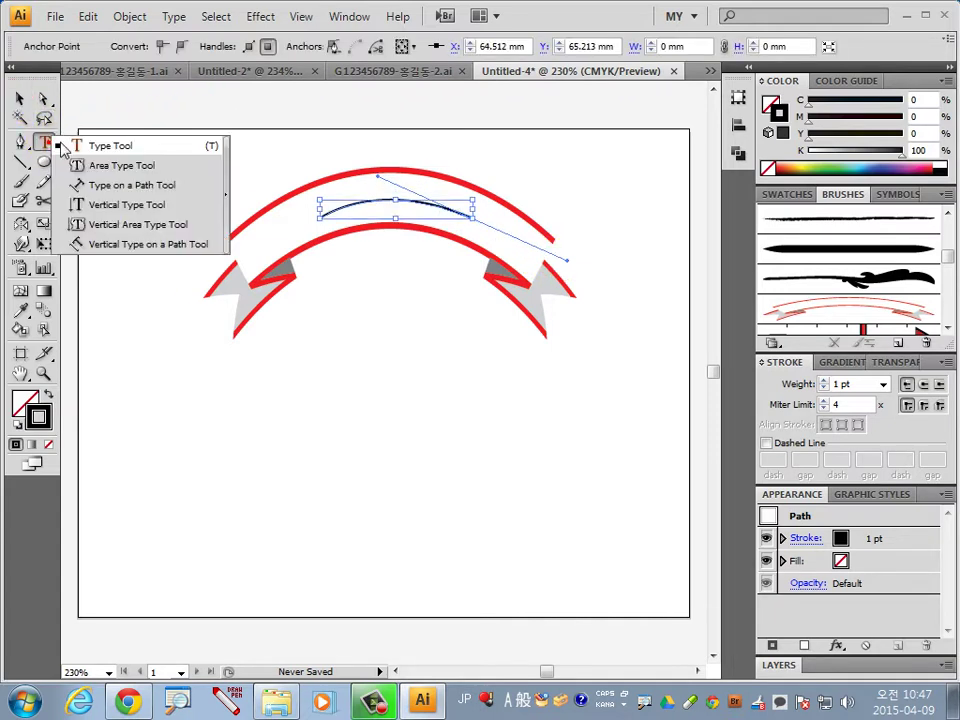
{"action": "left_click", "coordinate": [340, 212]}
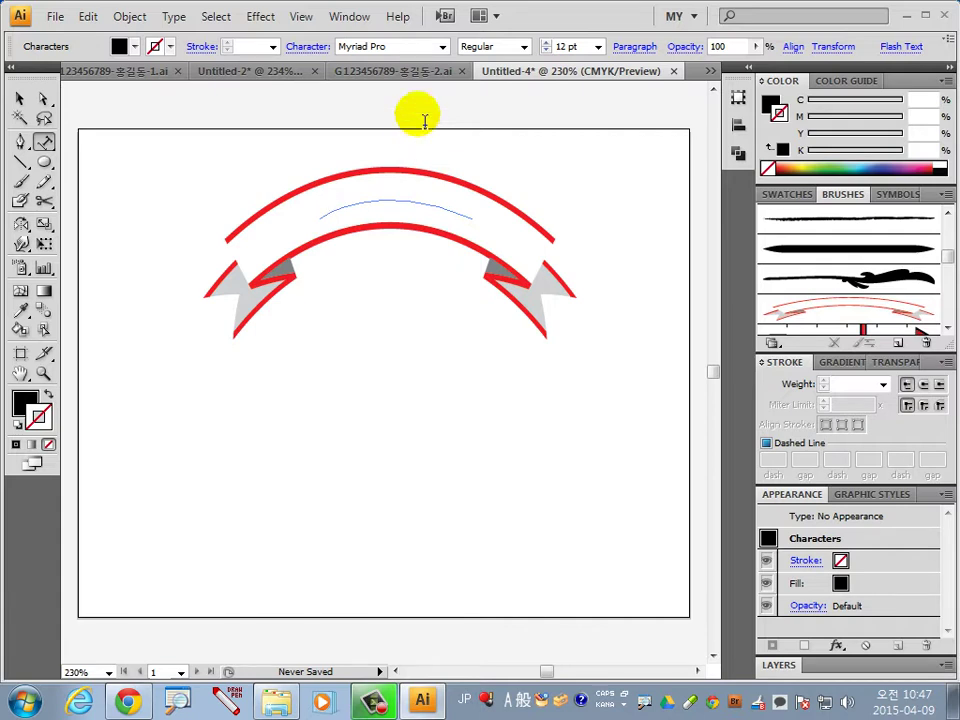
{"action": "left_click", "coordinate": [441, 47]}
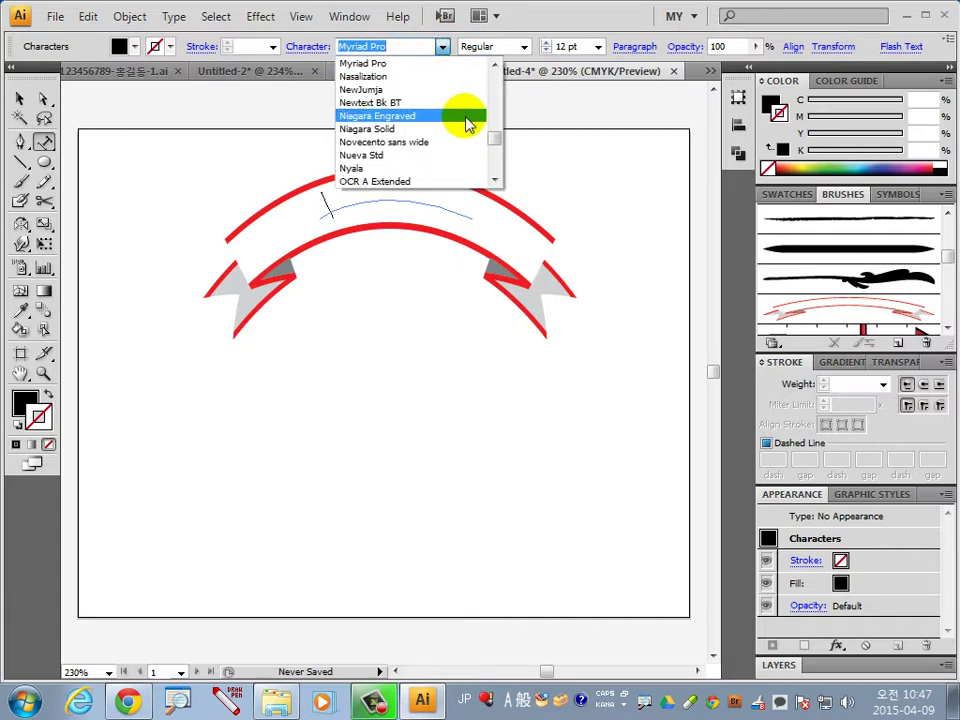
{"action": "left_click_drag", "start_coordinate": [495, 140], "coordinate": [497, 103]}
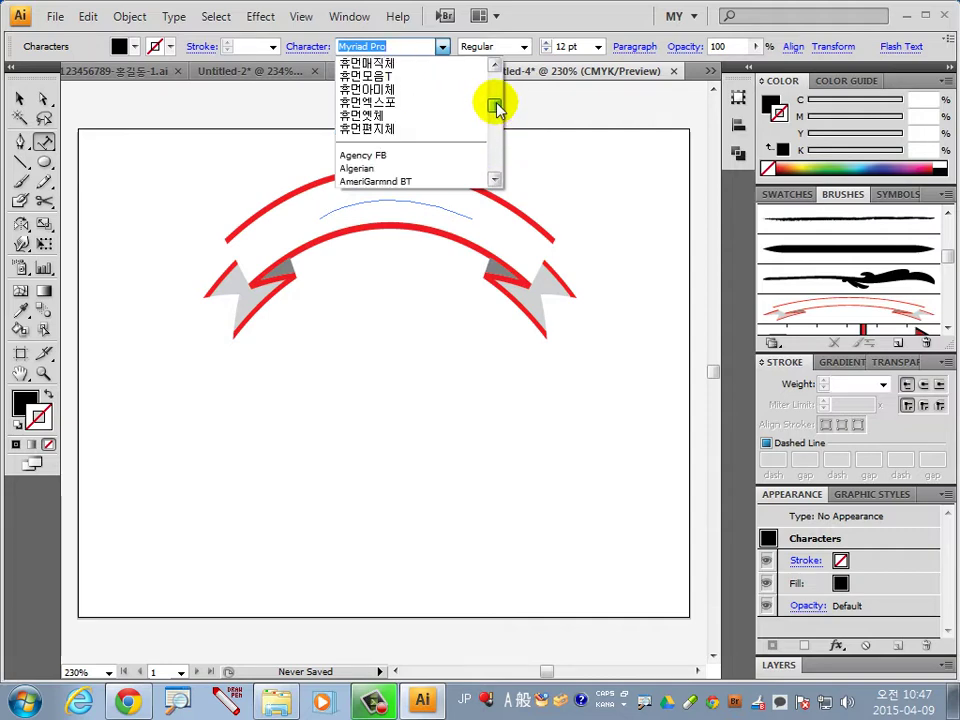
{"action": "scroll", "coordinate": [405, 165], "scroll_direction": "down", "scroll_amount": 2}
{"action": "scroll", "coordinate": [390, 172], "scroll_direction": "down", "scroll_amount": 1}
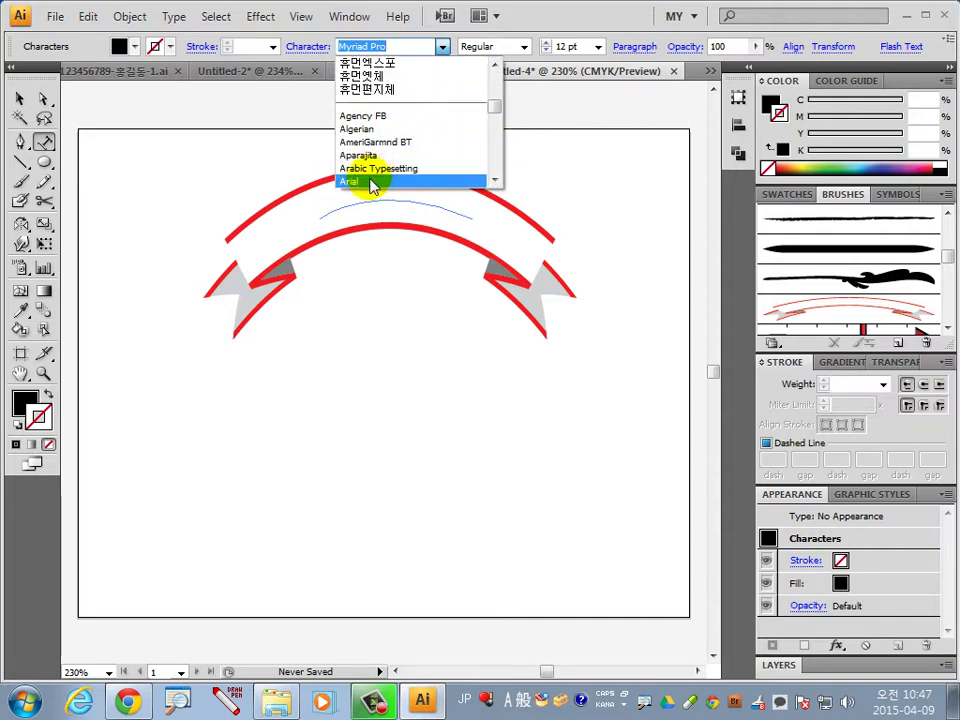
{"action": "left_click", "coordinate": [371, 182]}
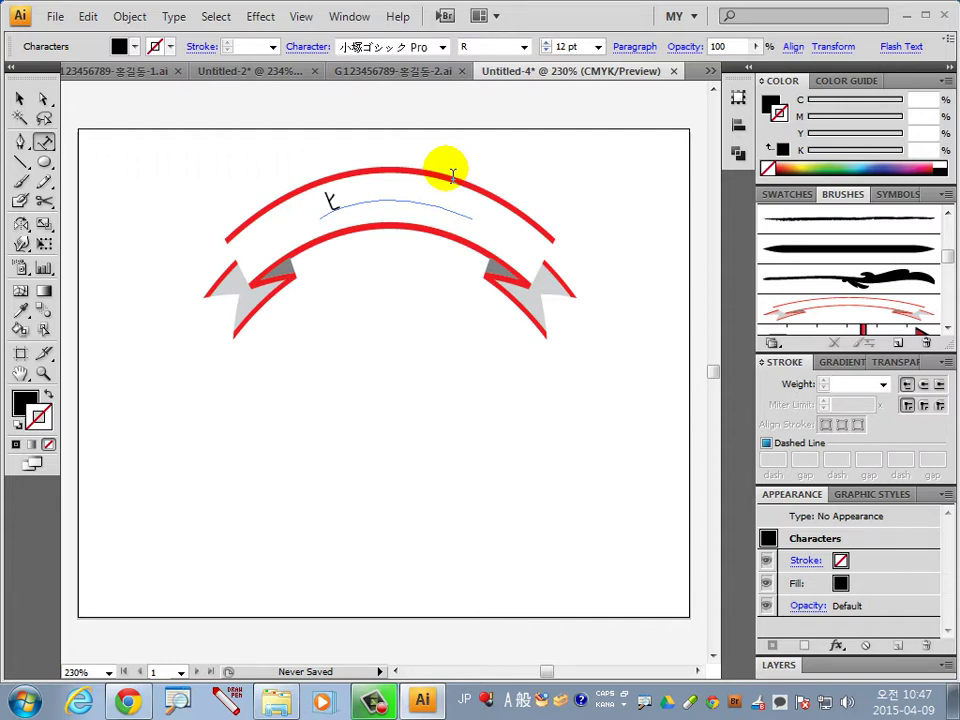
Enter 'New Album' along the path and nudge it slightly down
{"action": "left_click", "coordinate": [464, 700]}
{"action": "left_click", "coordinate": [530, 648]}
{"action": "type", "text": "New Album"}
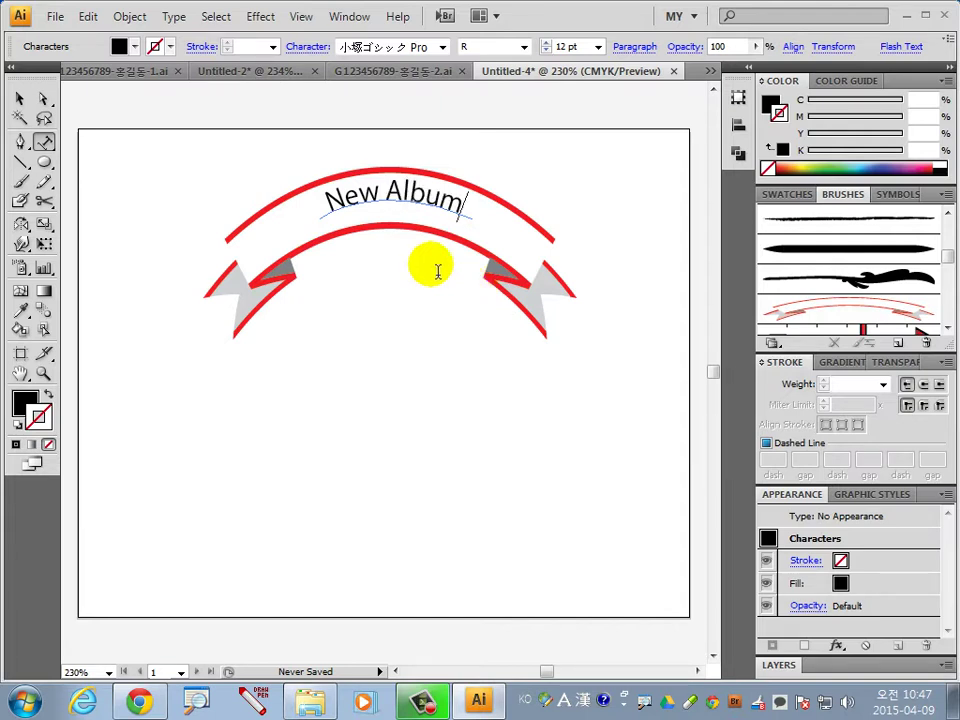
{"action": "left_click", "coordinate": [19, 99]}
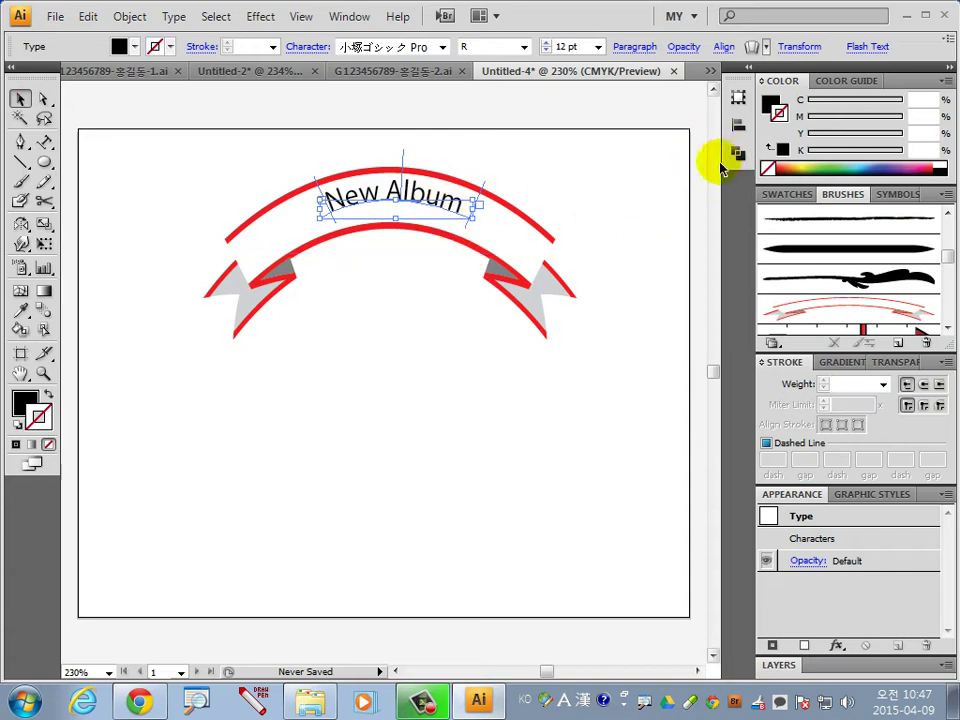
{"action": "key", "text": "Down"}
{"action": "key", "text": "Down"}
{"action": "left_click", "coordinate": [608, 186]}
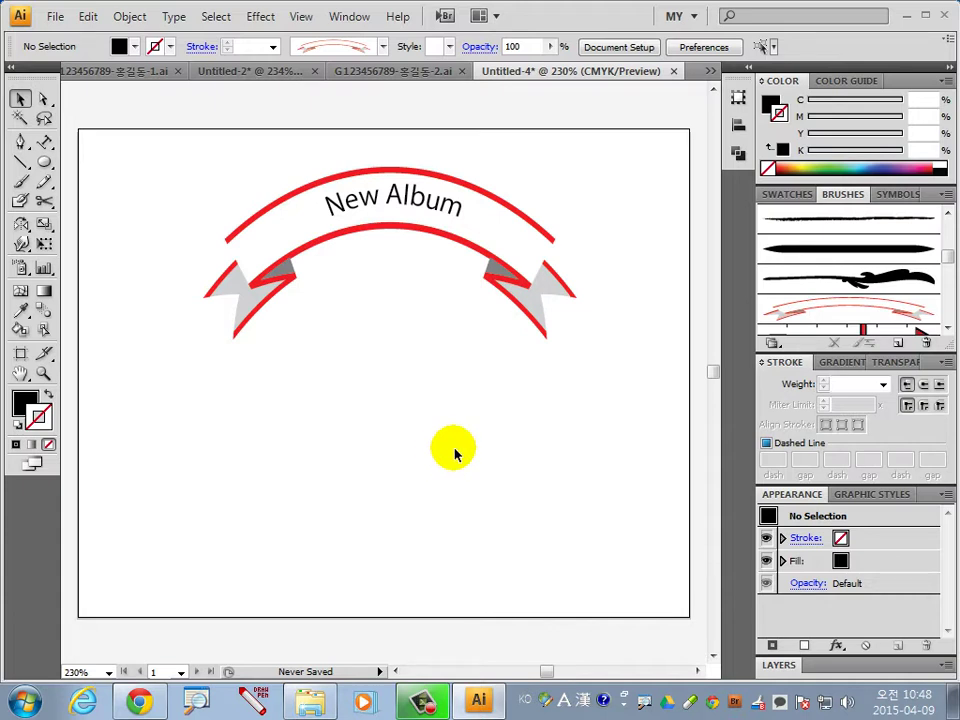
Draw a circle below the banner with default fill and stroke
{"action": "left_click", "coordinate": [44, 162]}
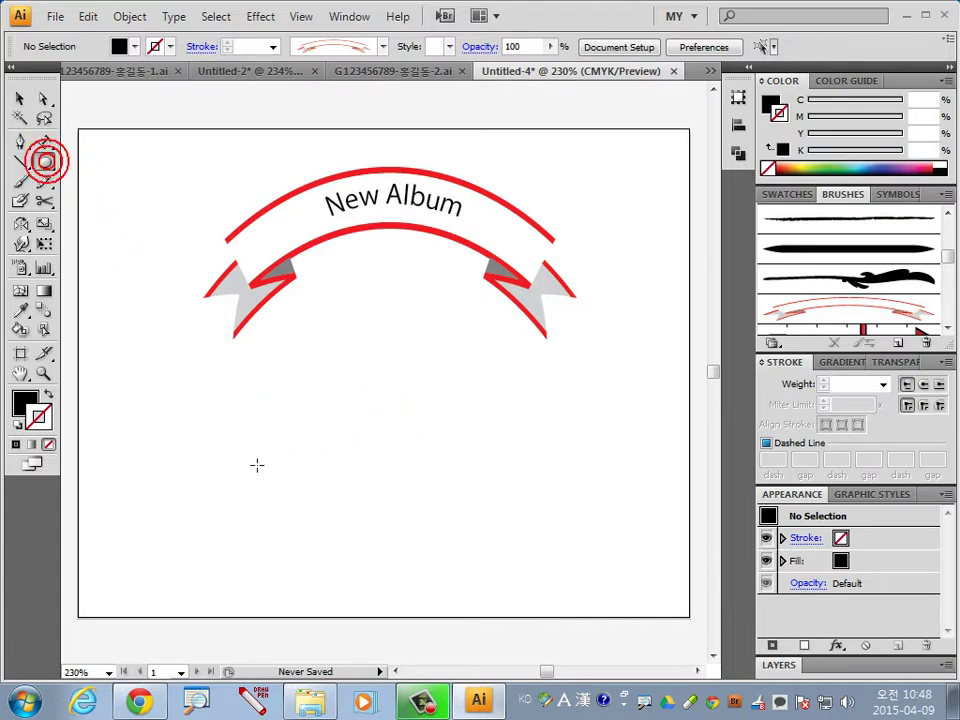
{"action": "left_click", "coordinate": [33, 405]}
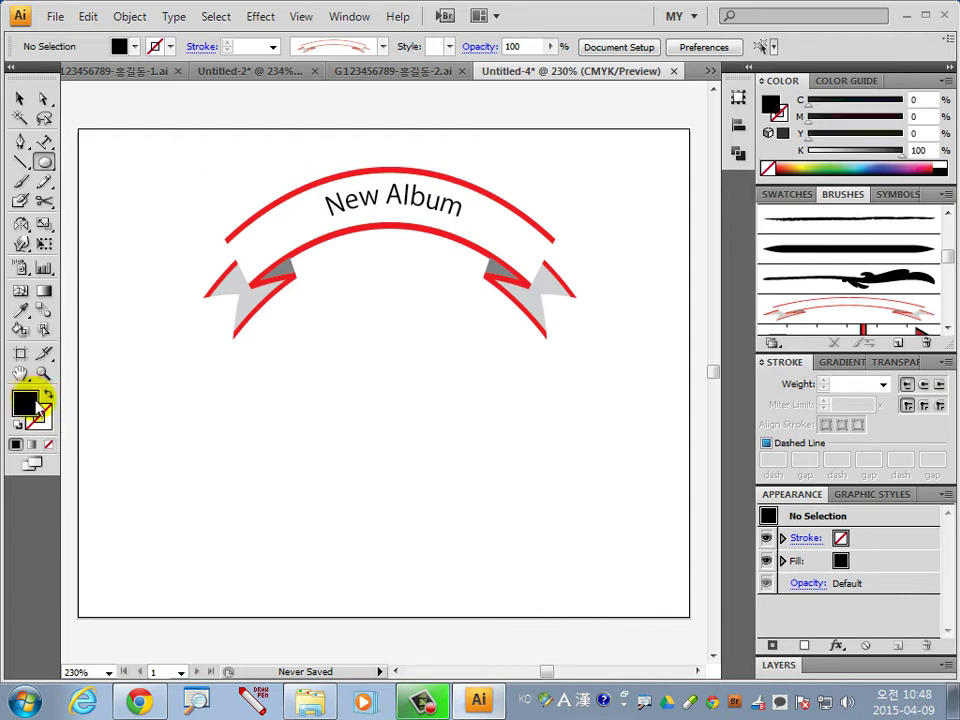
{"action": "left_click", "coordinate": [17, 424]}
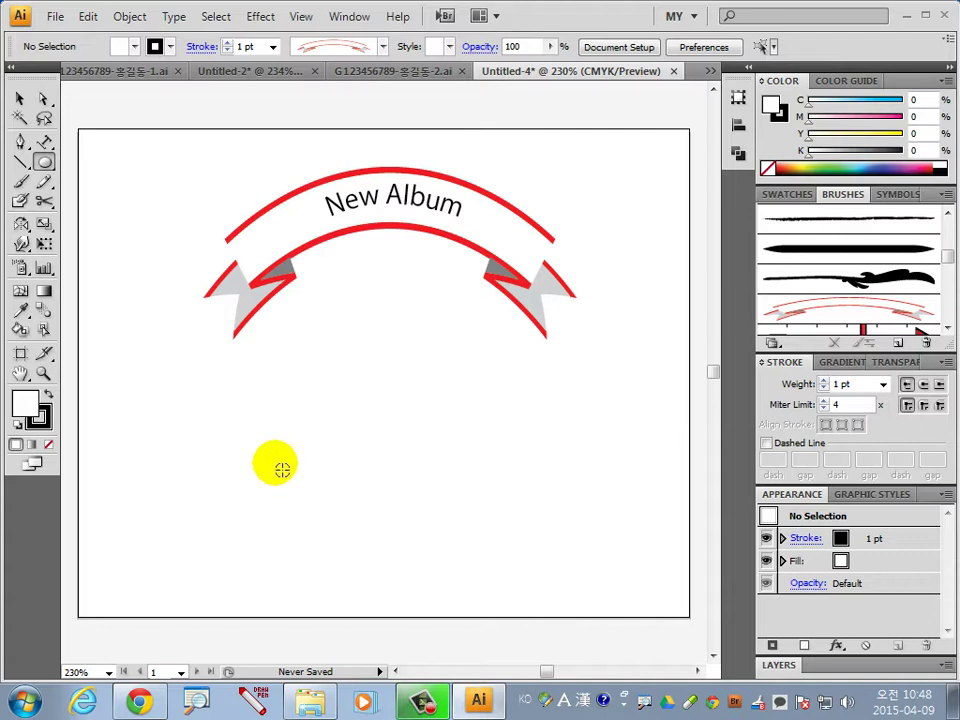
{"action": "left_click_drag", "start_coordinate": [282, 469], "coordinate": [338, 413]}
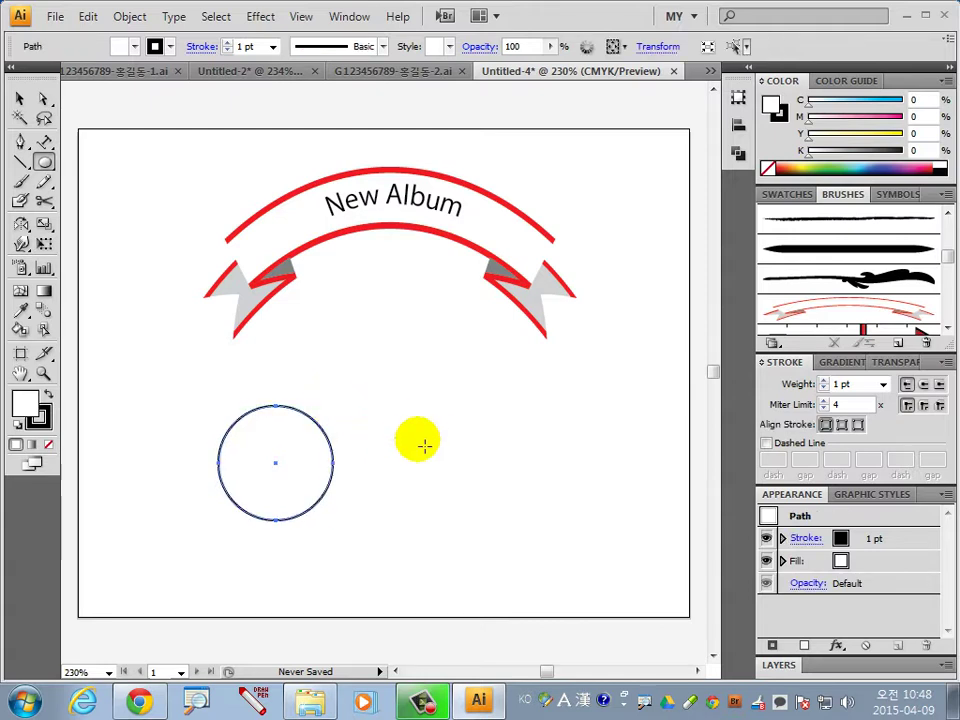
Draw a smaller concentric circle from the big circle's centre and select both circles
{"action": "left_click_drag", "start_coordinate": [418, 580], "coordinate": [176, 369]}
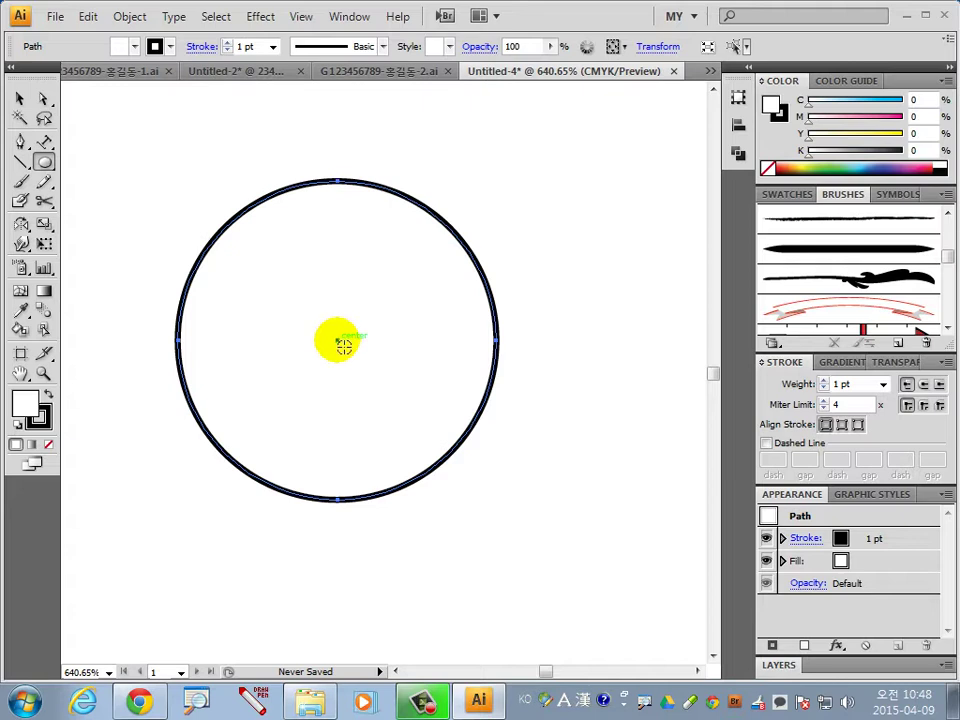
{"action": "left_click_drag", "start_coordinate": [338, 341], "coordinate": [385, 305]}
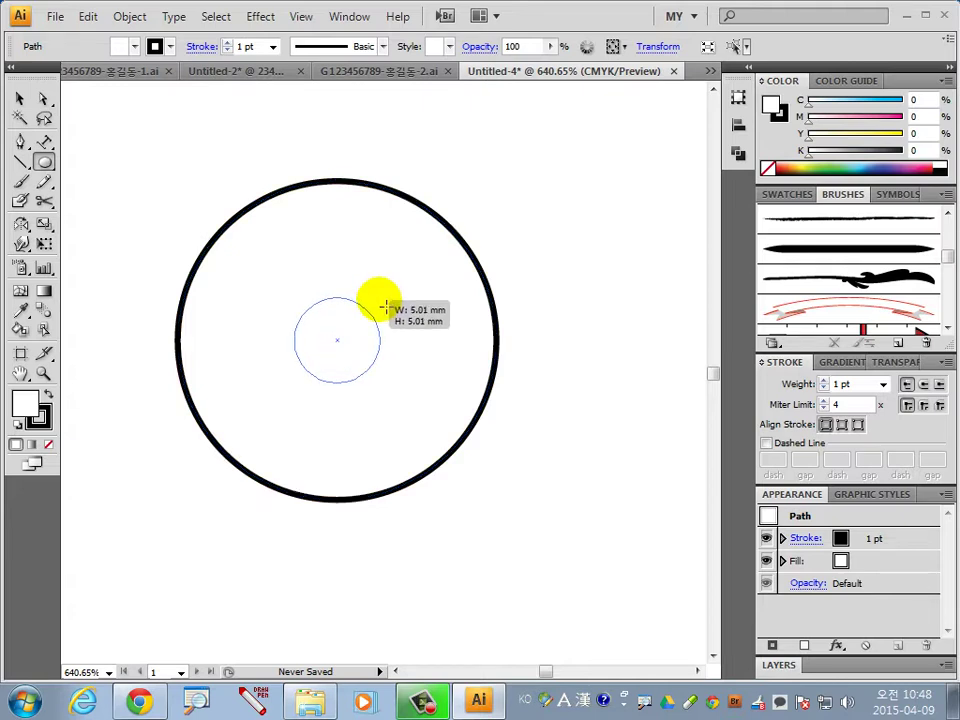
{"action": "left_click_drag", "start_coordinate": [385, 305], "coordinate": [377, 315]}
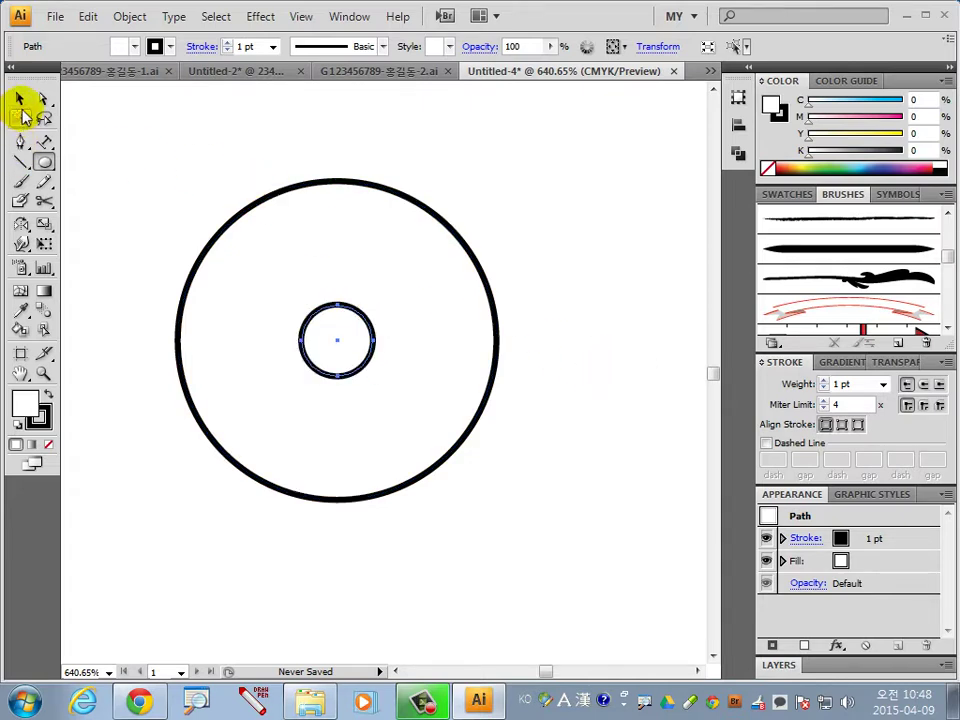
{"action": "left_click", "coordinate": [20, 100]}
{"action": "left_click", "coordinate": [623, 376]}
{"action": "left_click_drag", "start_coordinate": [436, 292], "coordinate": [484, 396]}
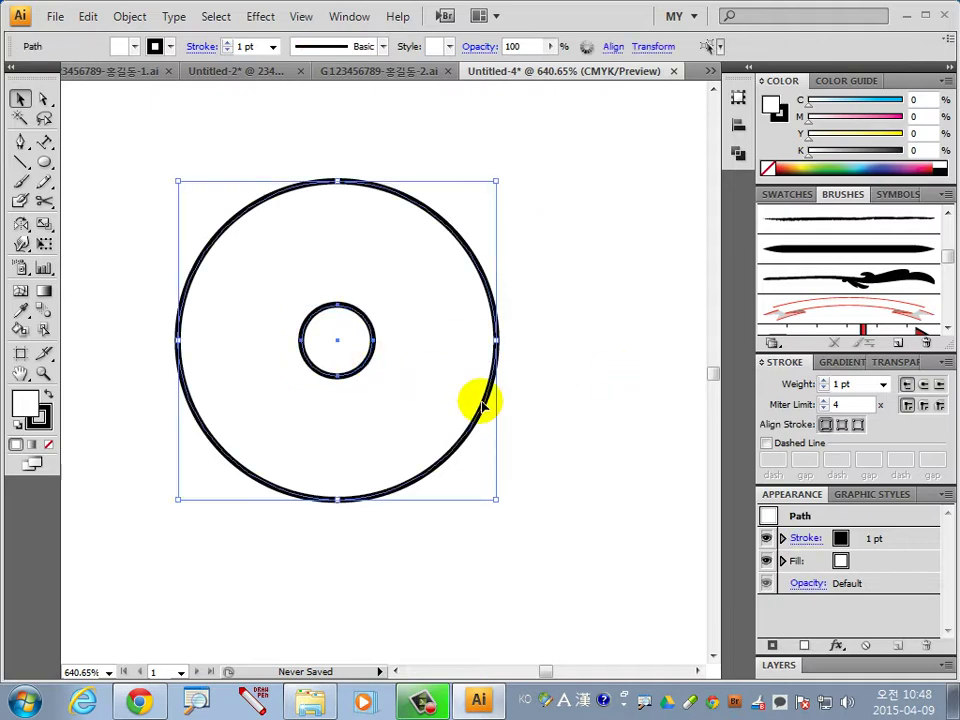
Apply Minus Front to punch the hole, then fill the ring 20% black with no stroke
{"action": "left_click", "coordinate": [737, 155]}
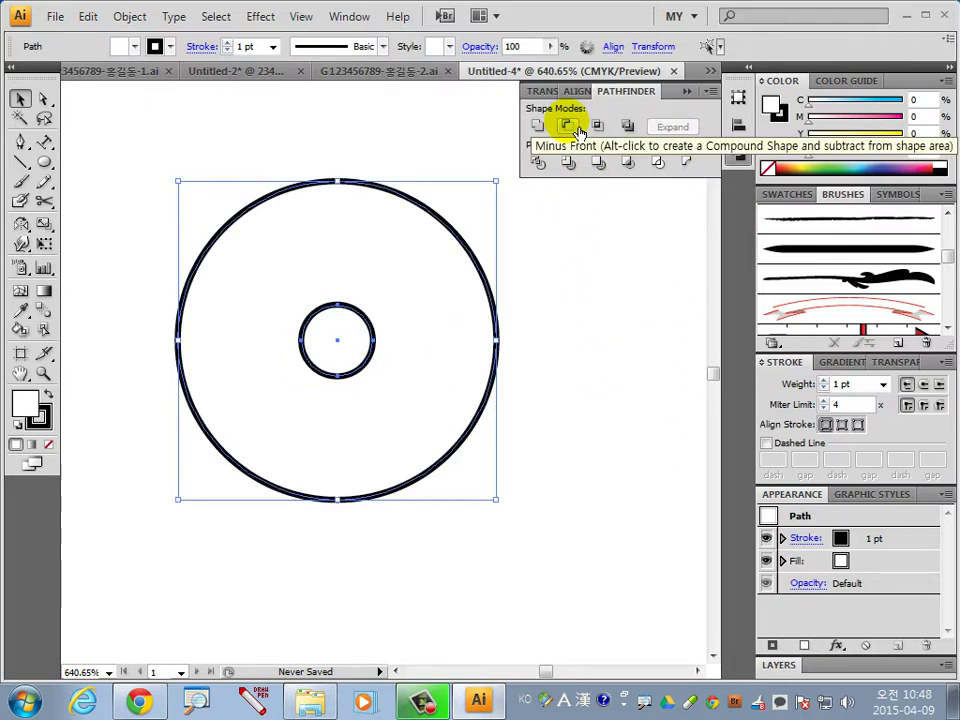
{"action": "left_click", "coordinate": [567, 127]}
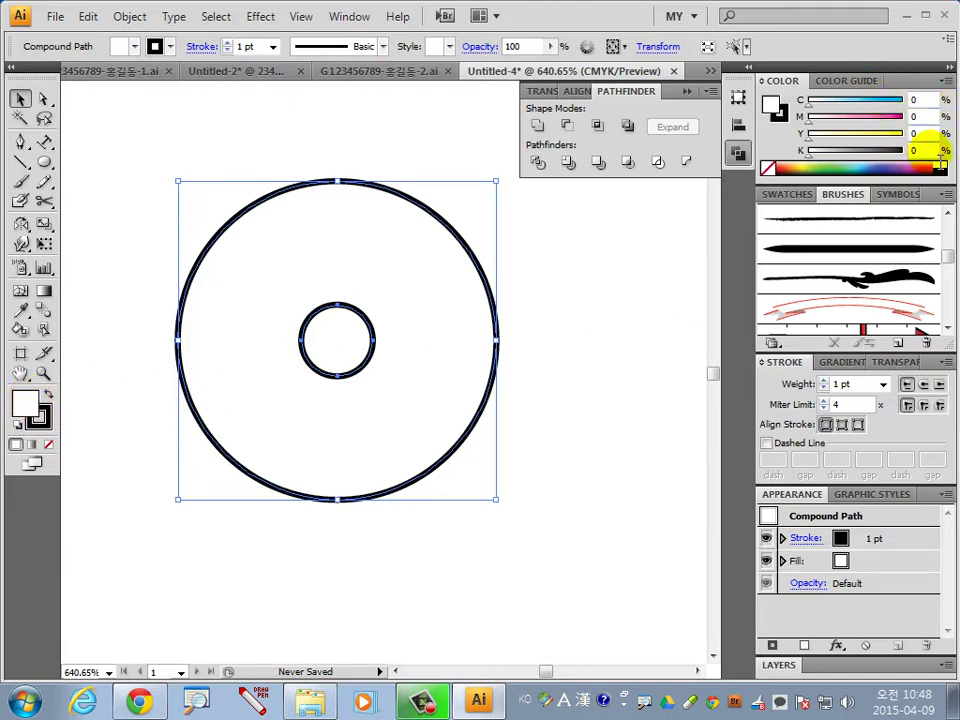
{"action": "left_click", "coordinate": [915, 150]}
{"action": "type", "text": "20"}
{"action": "key", "text": "Return"}
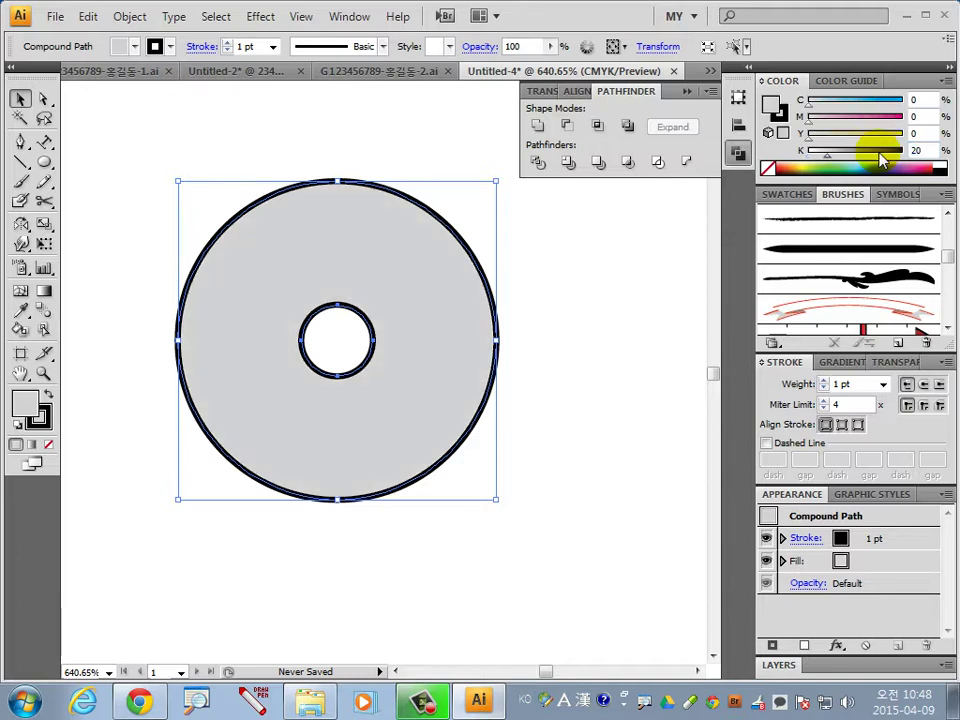
{"action": "left_click", "coordinate": [36, 414]}
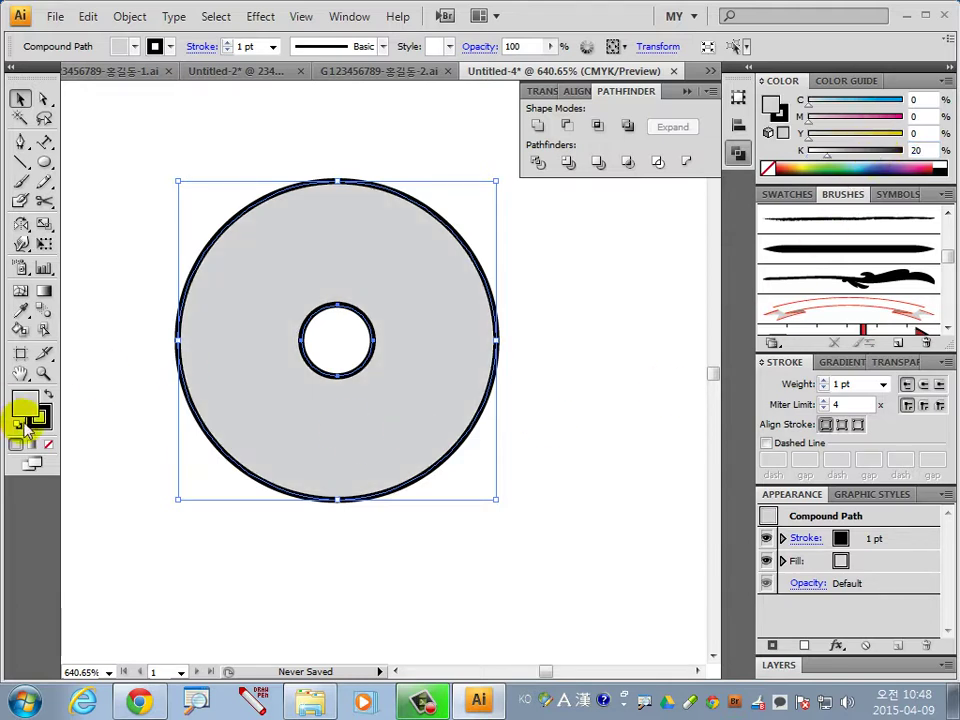
{"action": "left_click", "coordinate": [49, 445]}
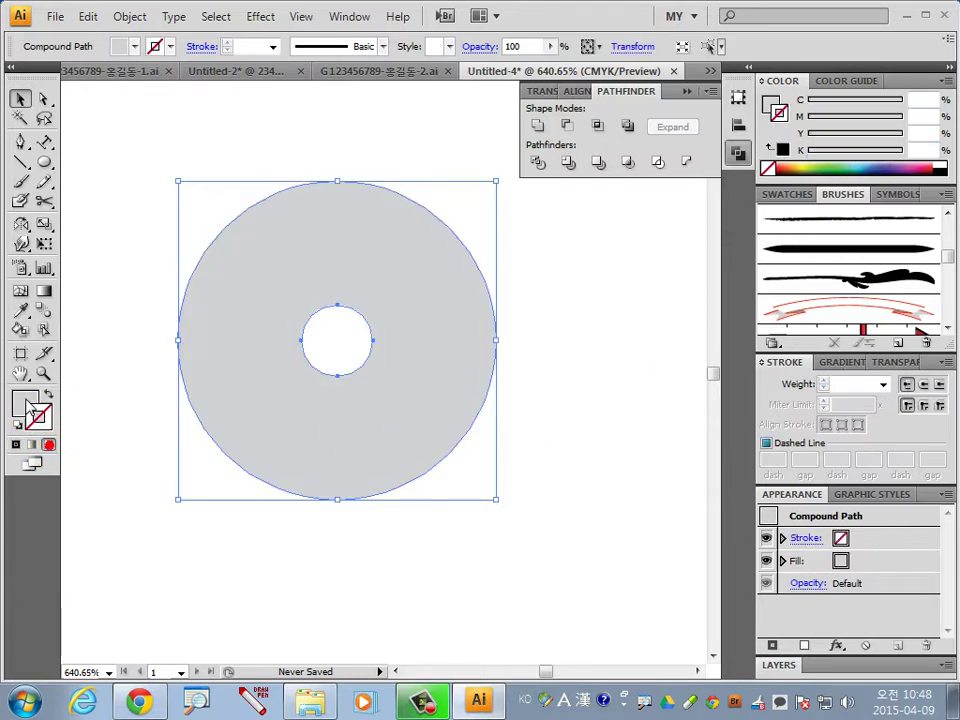
Draw a vertical line through the disc's centre and swap its fill and stroke
{"action": "left_click", "coordinate": [632, 510]}
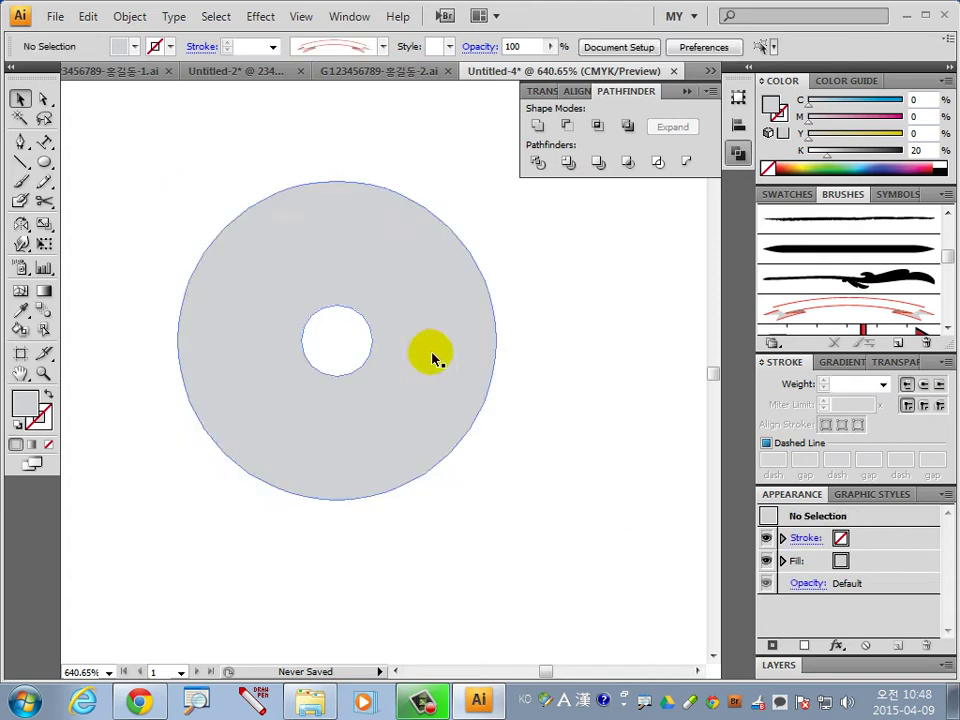
{"action": "left_click", "coordinate": [21, 162]}
{"action": "left_click", "coordinate": [21, 142]}
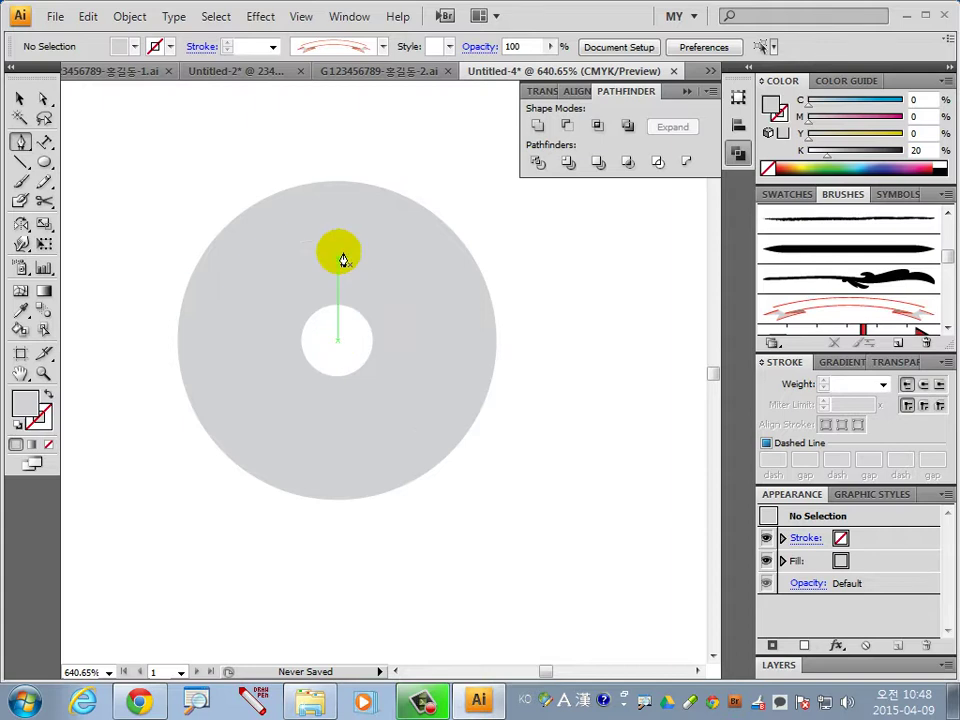
{"action": "left_click", "coordinate": [338, 160]}
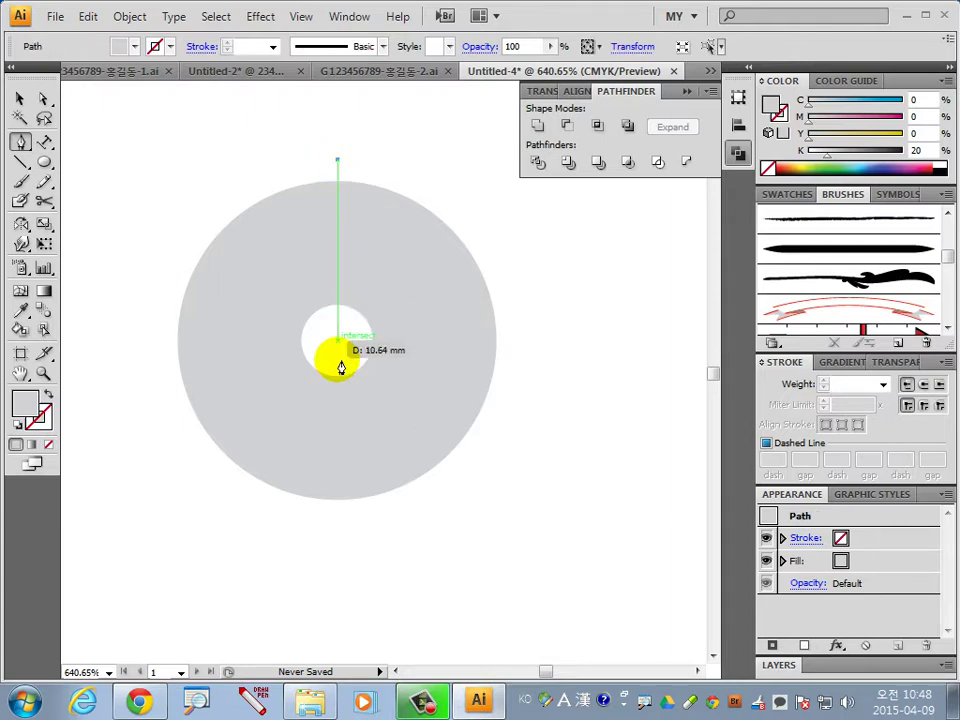
{"action": "left_click", "coordinate": [338, 542]}
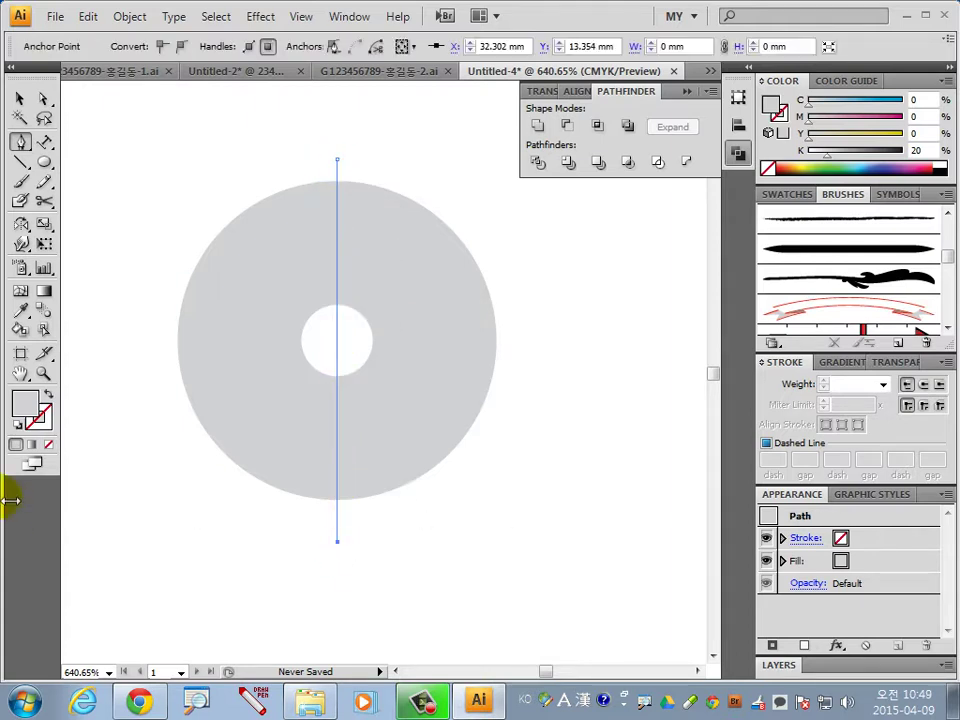
{"action": "left_click", "coordinate": [48, 396]}
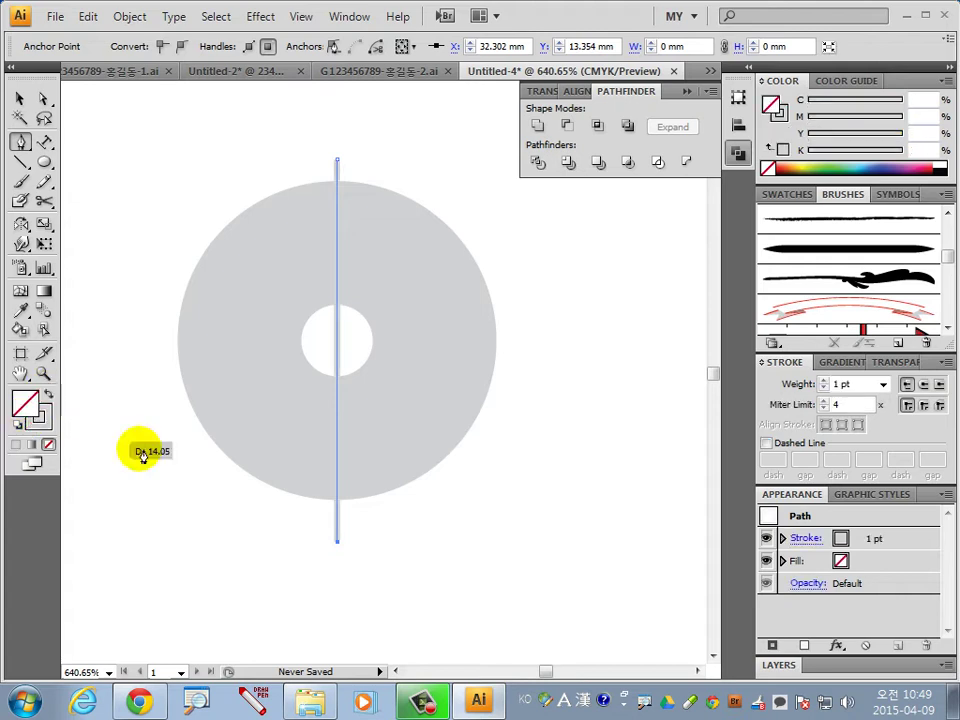
{"action": "left_click", "coordinate": [38, 420]}
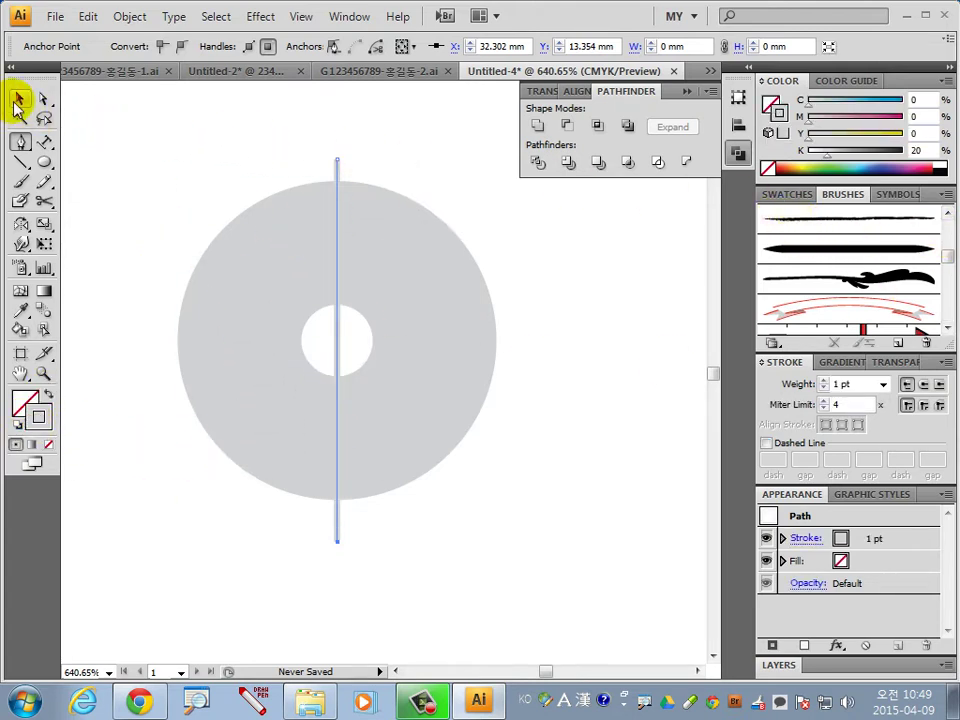
Trim the line's top and bottom ends to the disc's edges
{"action": "left_click", "coordinate": [18, 99]}
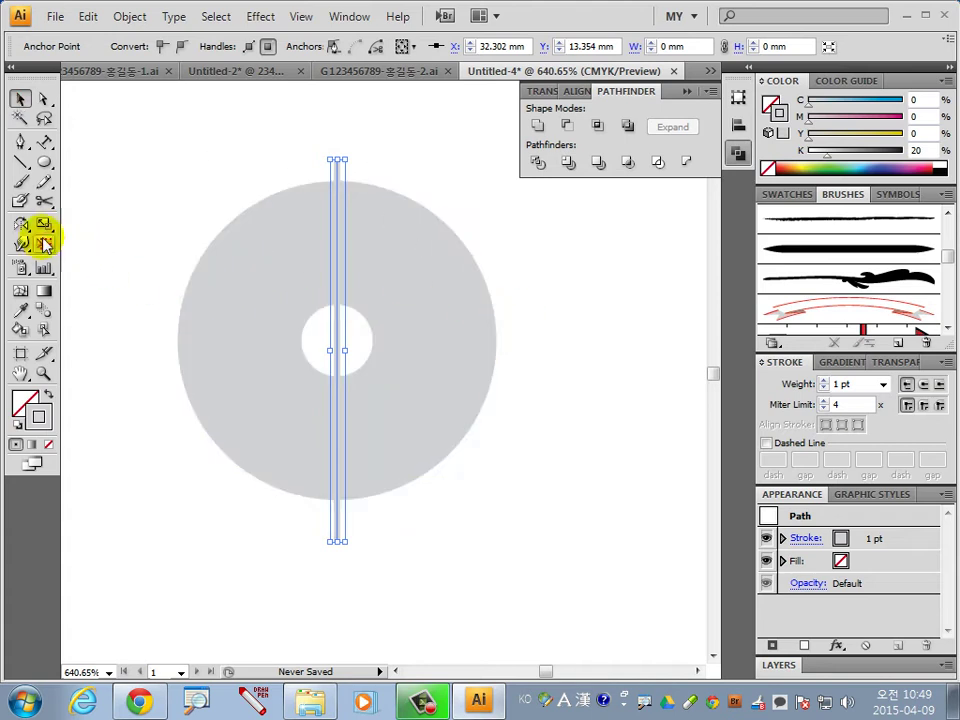
{"action": "left_click_drag", "start_coordinate": [21, 224], "coordinate": [90, 234]}
{"action": "left_click", "coordinate": [89, 232]}
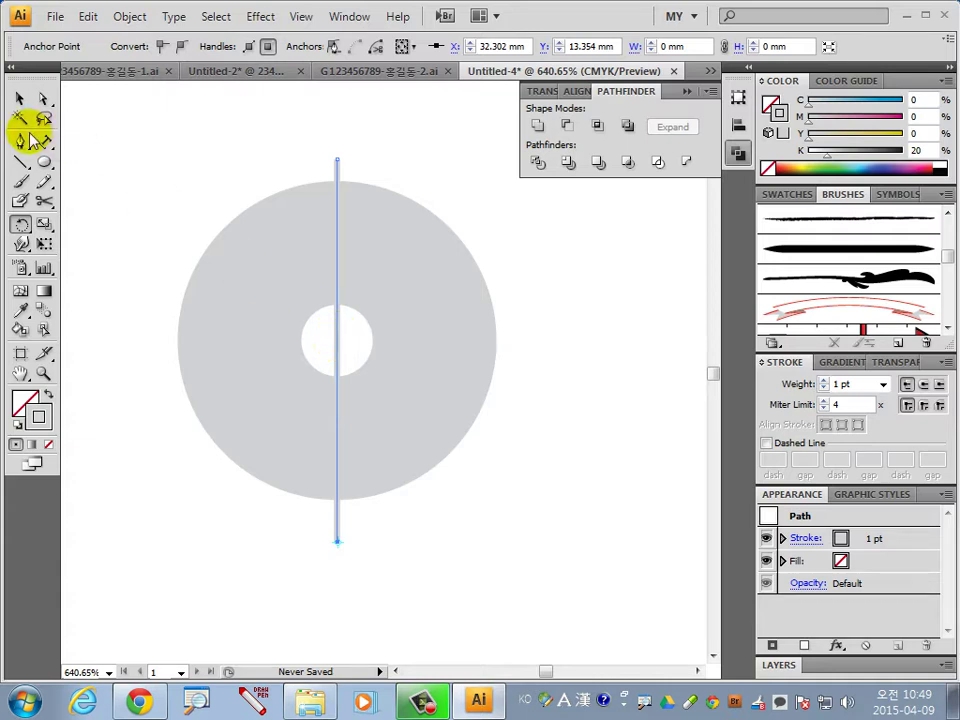
{"action": "left_click", "coordinate": [19, 99]}
{"action": "left_click_drag", "start_coordinate": [336, 160], "coordinate": [336, 181]}
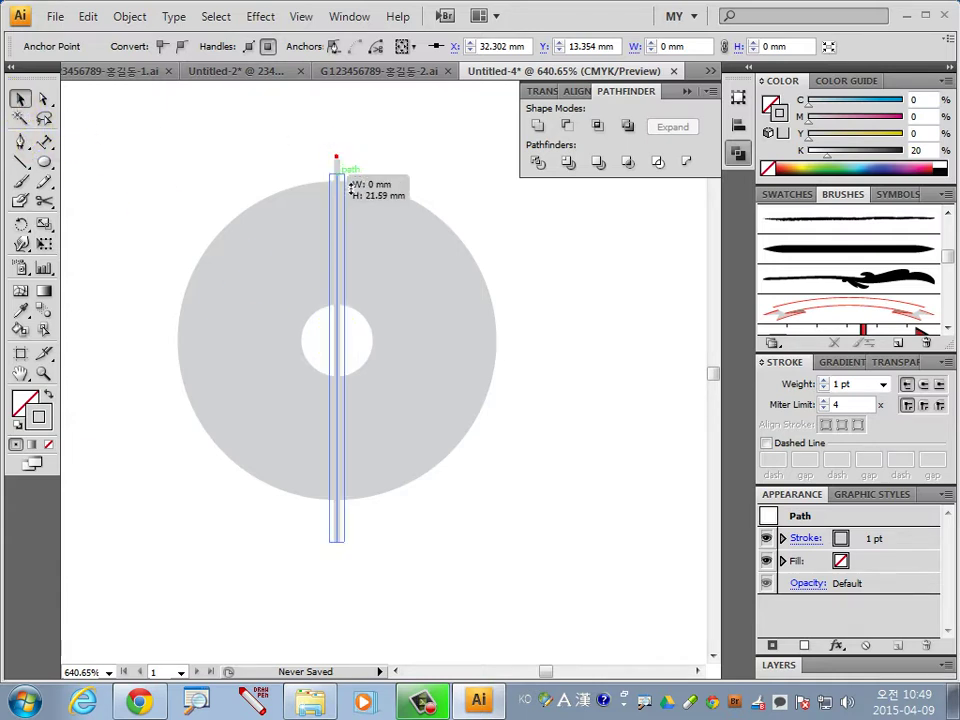
{"action": "left_click_drag", "start_coordinate": [337, 545], "coordinate": [337, 497]}
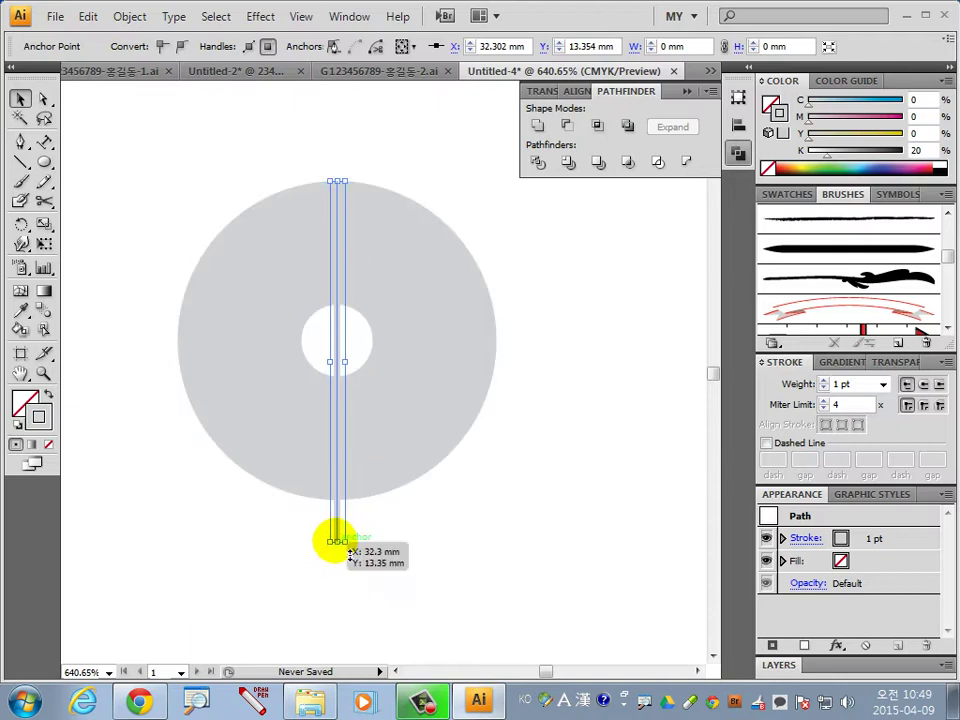
{"action": "left_click", "coordinate": [21, 224]}
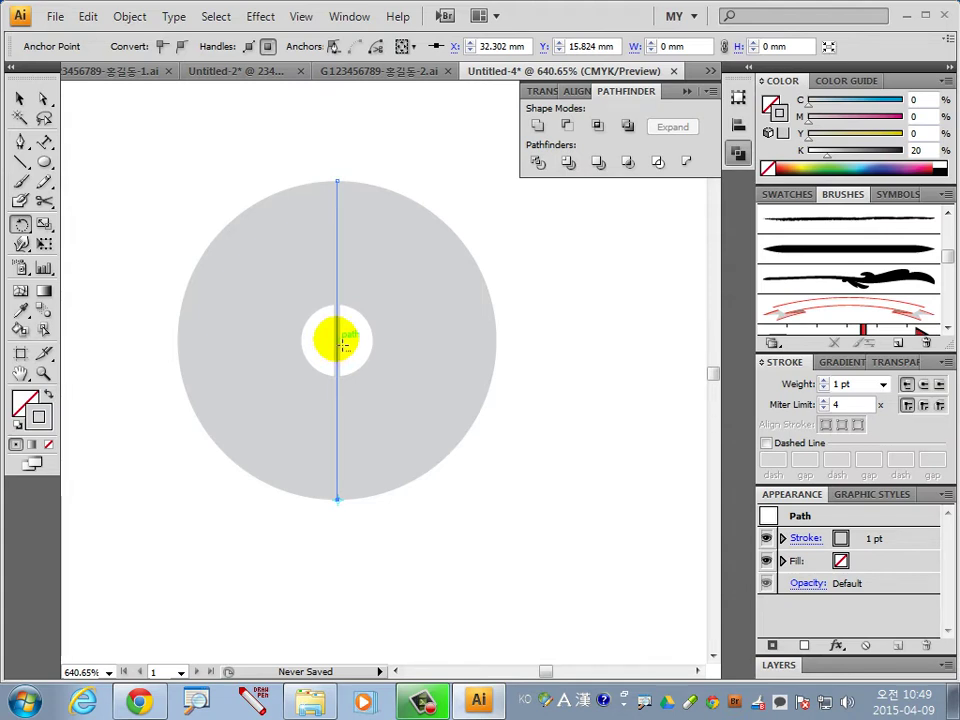
Make a copy of the vertical line rotated 5° around the disc centre
{"action": "left_click", "coordinate": [341, 345], "text": "alt"}
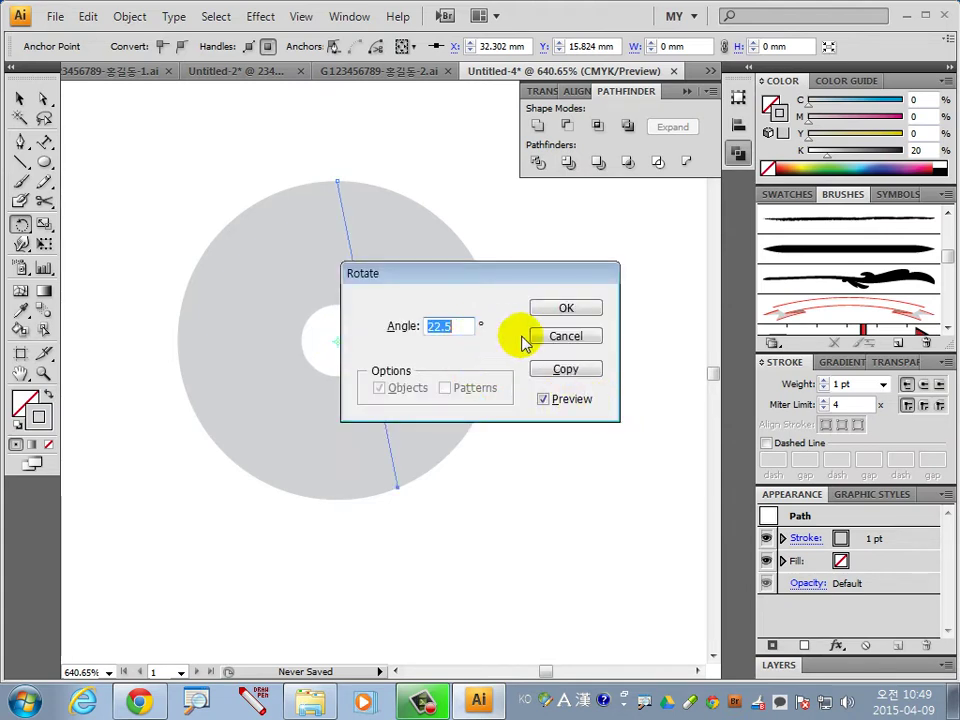
{"action": "left_click_drag", "start_coordinate": [576, 293], "coordinate": [641, 344]}
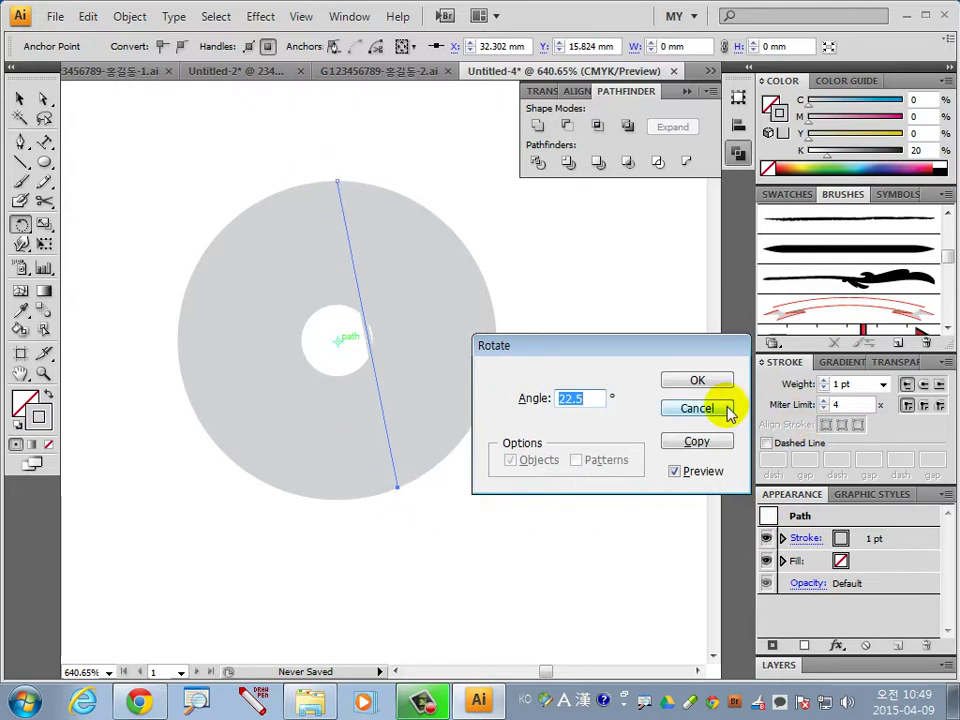
{"action": "left_click", "coordinate": [722, 407]}
{"action": "left_click", "coordinate": [19, 98]}
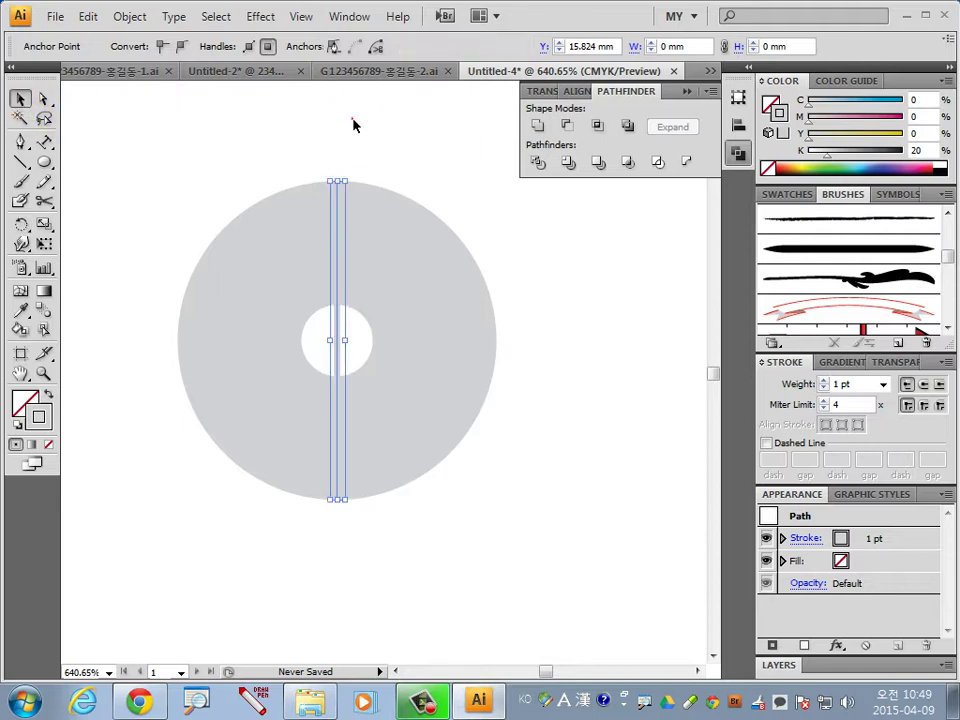
{"action": "left_click", "coordinate": [340, 346]}
{"action": "left_click", "coordinate": [337, 346]}
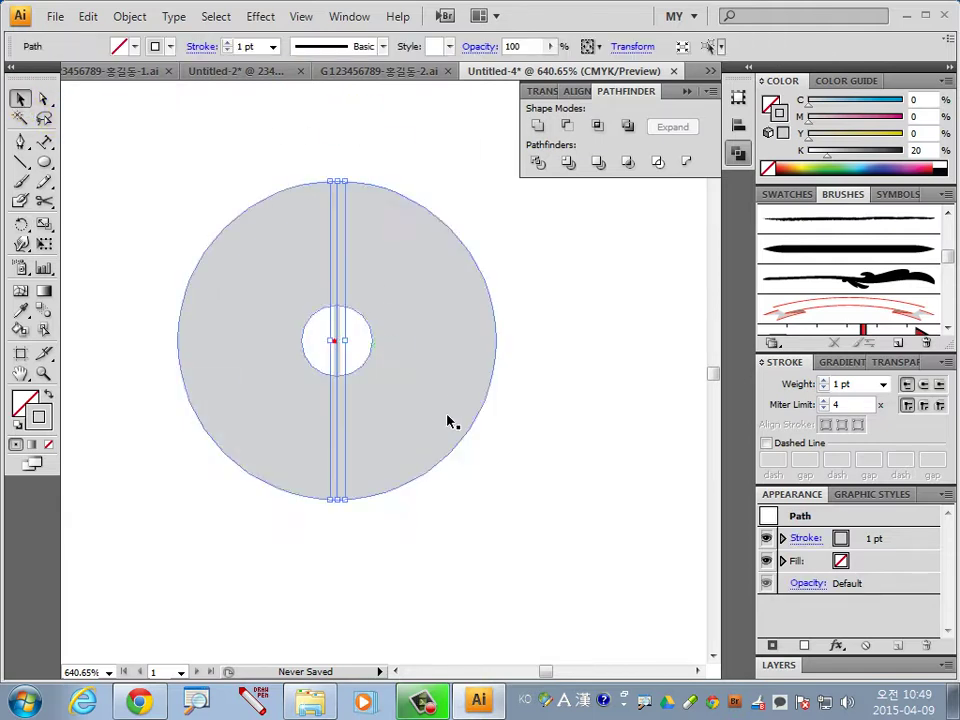
{"action": "left_click", "coordinate": [21, 224]}
{"action": "left_click", "coordinate": [339, 344]}
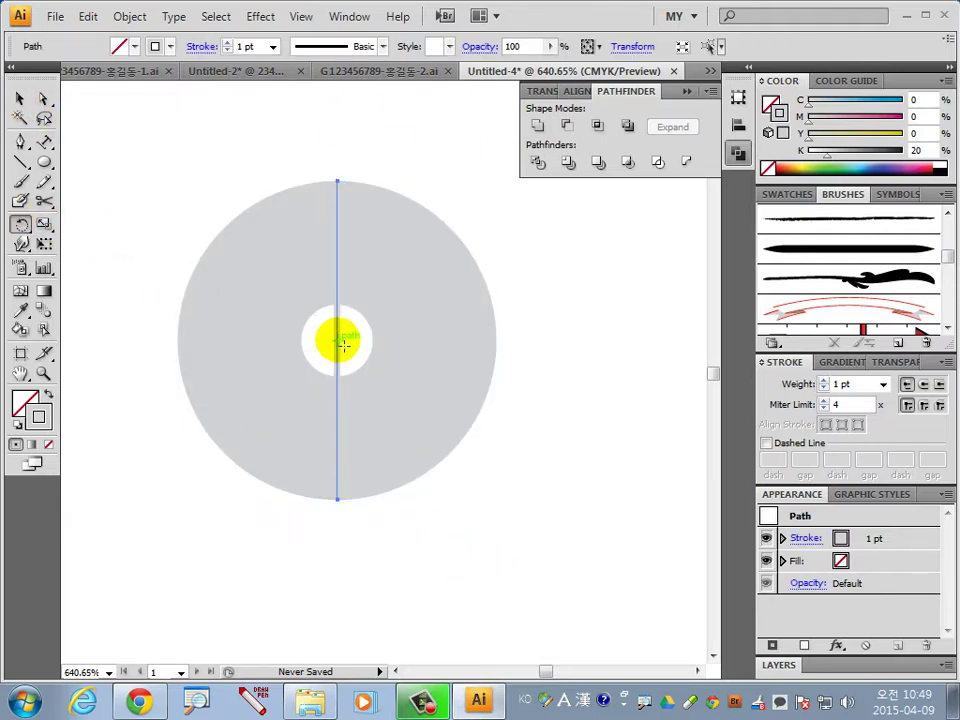
{"action": "left_click", "coordinate": [340, 344], "text": "alt"}
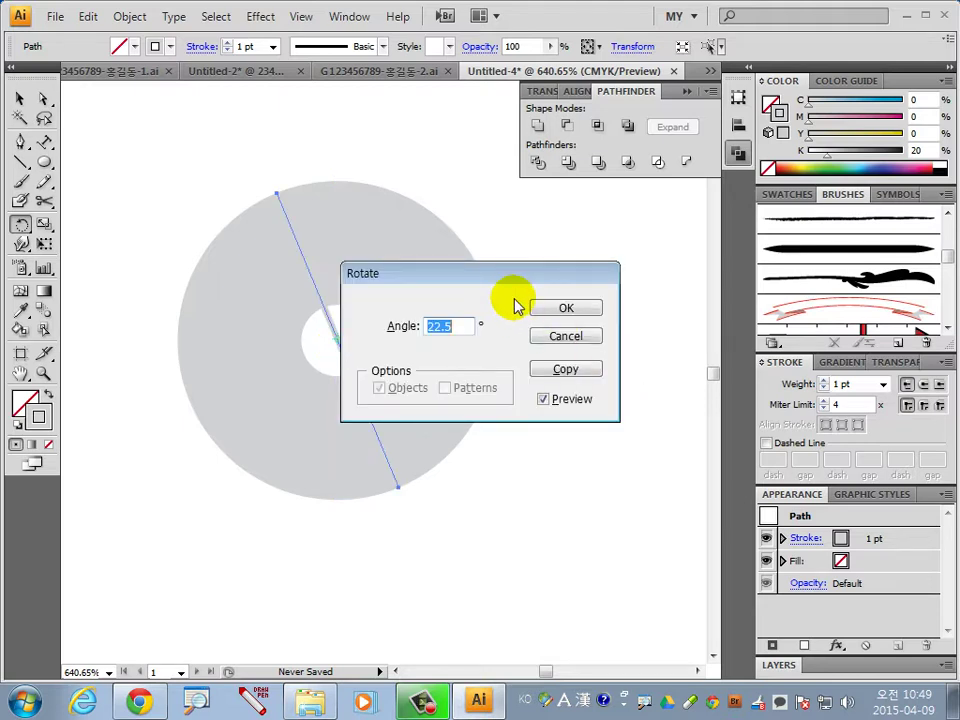
{"action": "type", "text": "5"}
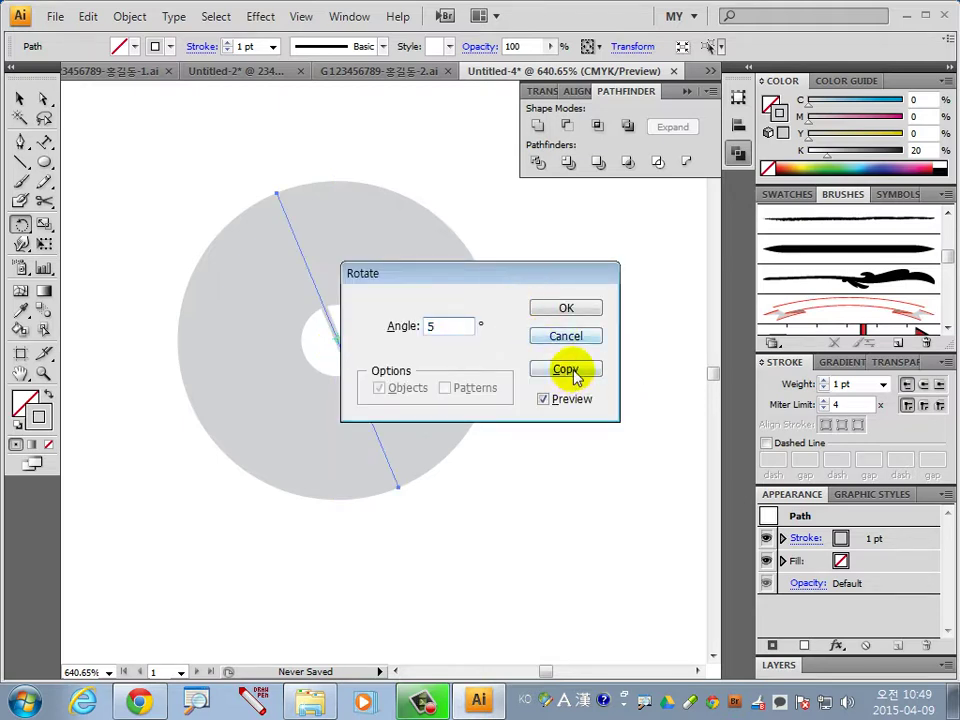
{"action": "left_click", "coordinate": [565, 369]}
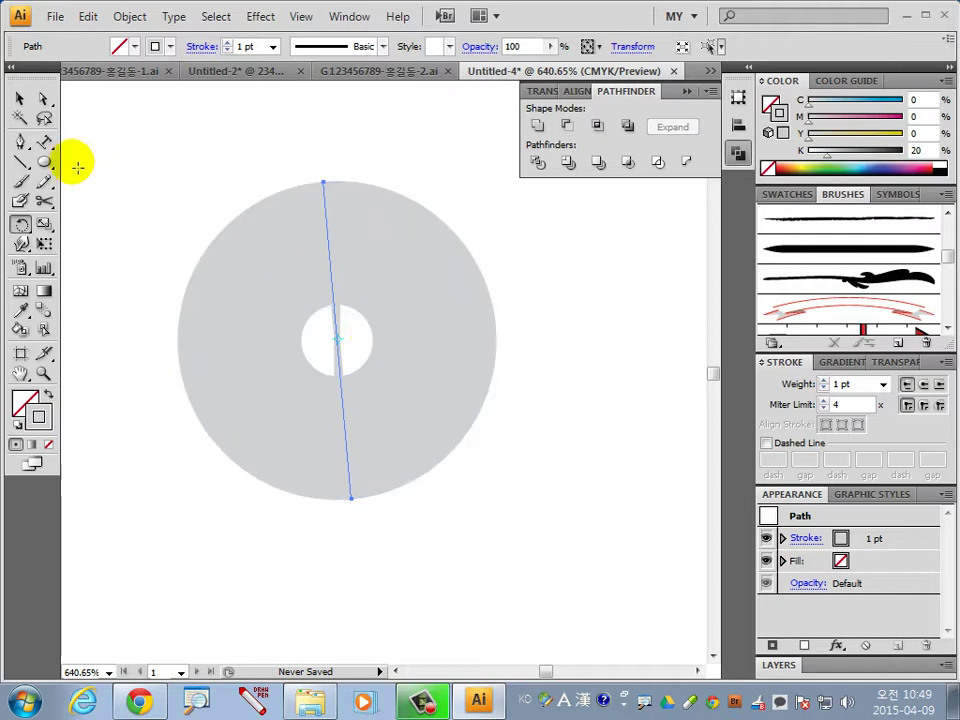
Select both lines and give them a yellow stroke
{"action": "left_click", "coordinate": [20, 97]}
{"action": "key", "text": "ctrl+a"}
{"action": "left_click", "coordinate": [352, 349], "text": "shift"}
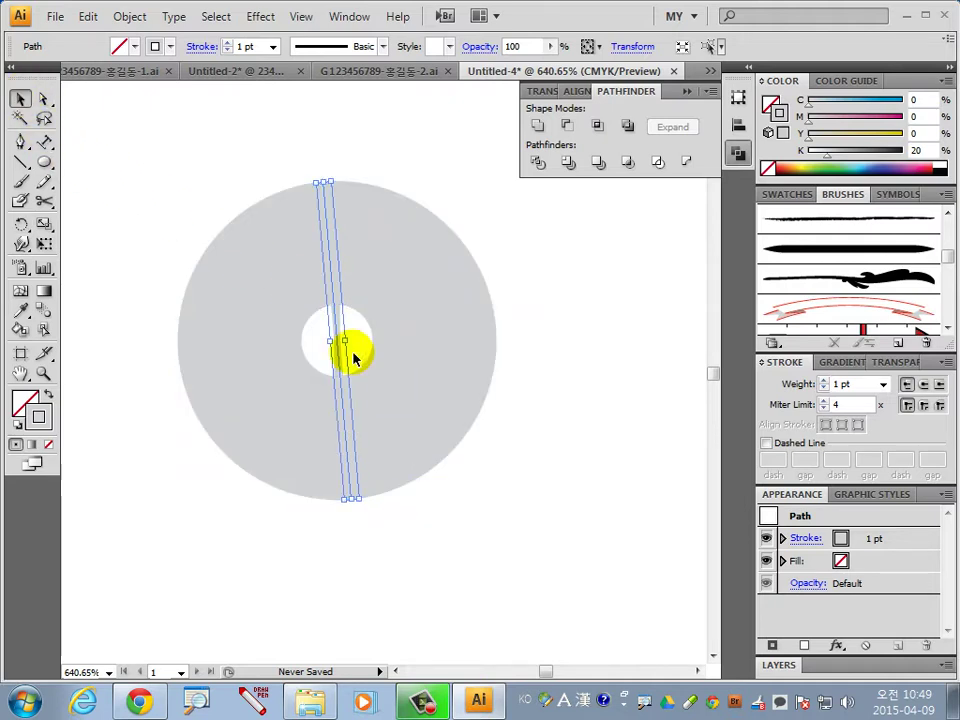
{"action": "left_click", "coordinate": [328, 336]}
{"action": "left_click", "coordinate": [18, 400]}
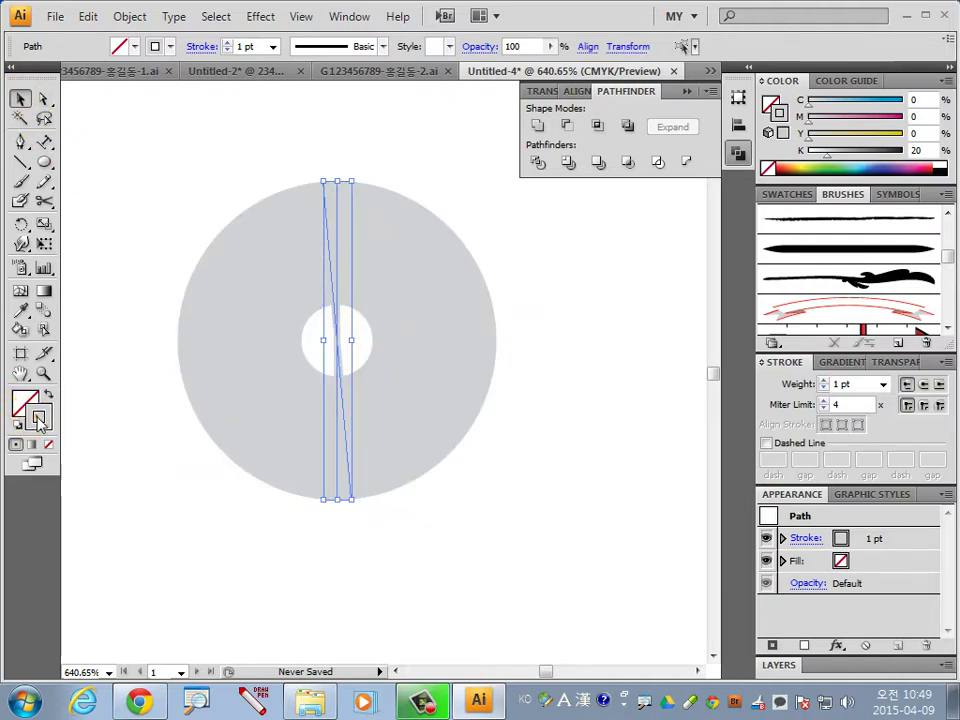
{"action": "left_click", "coordinate": [890, 232]}
{"action": "left_click", "coordinate": [803, 172]}
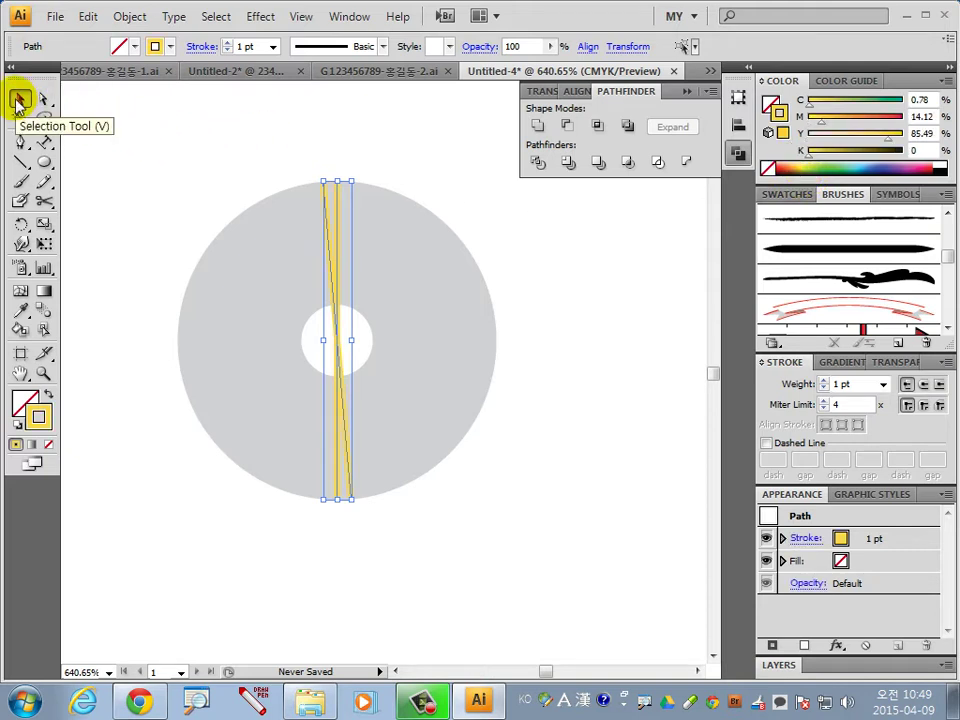
Repeat the rotated copy twice with Ctrl+D to fan out more yellow lines
{"action": "left_click", "coordinate": [172, 124]}
{"action": "left_click", "coordinate": [330, 247]}
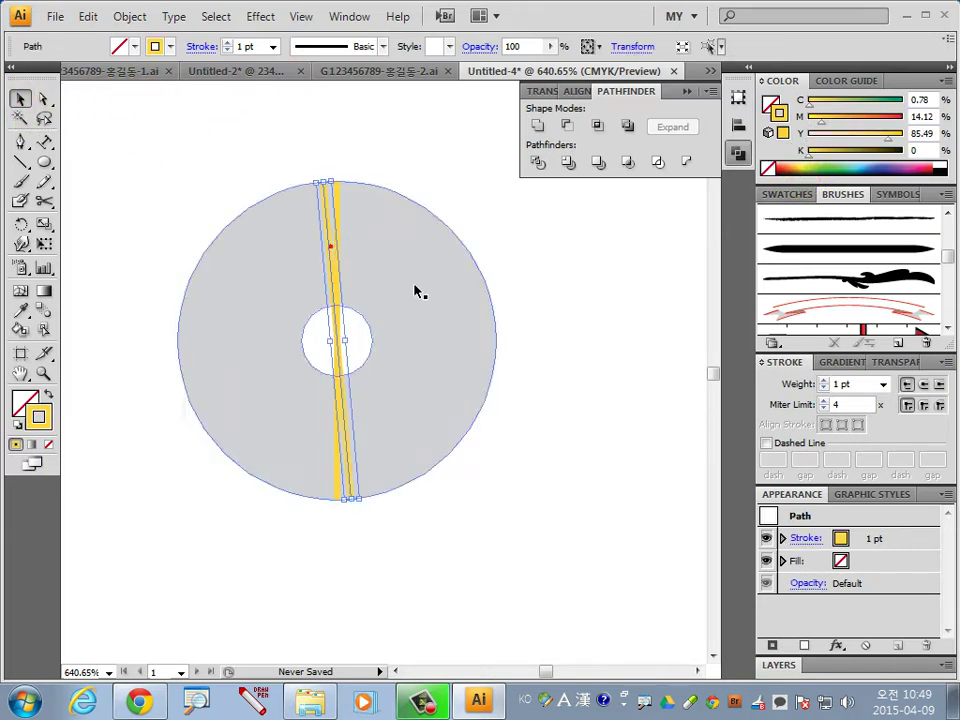
{"action": "left_click", "coordinate": [668, 365]}
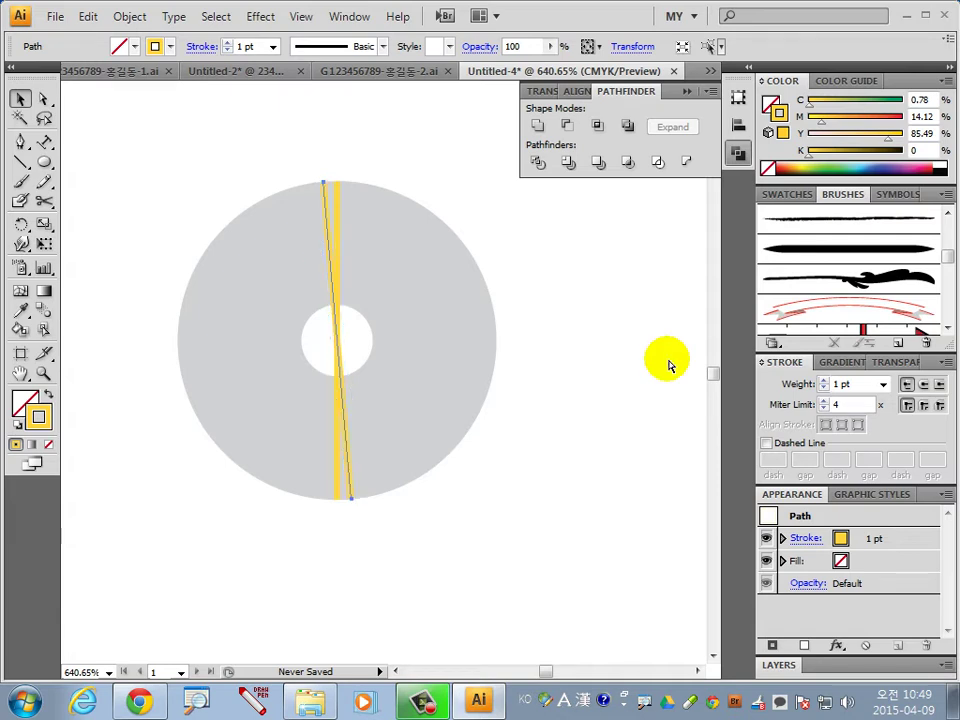
{"action": "key", "text": "ctrl+d"}
{"action": "key", "text": "ctrl+d"}
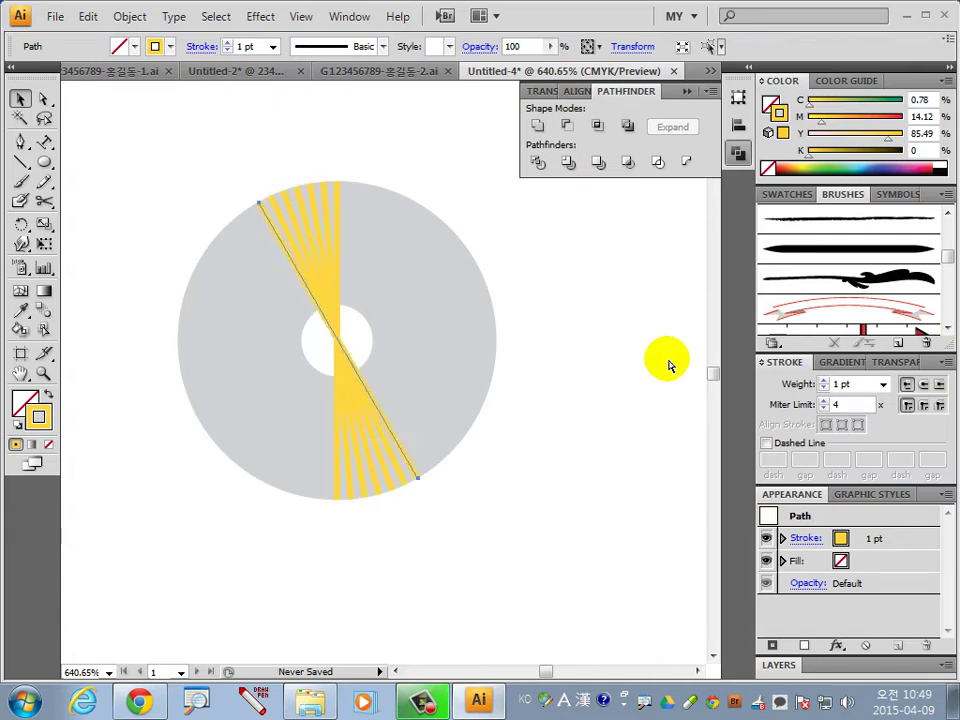
{"action": "key", "text": "ctrl+d"}
Adjust the fanned yellow lines, then select the disc together with all the lines
{"action": "left_click", "coordinate": [588, 285]}
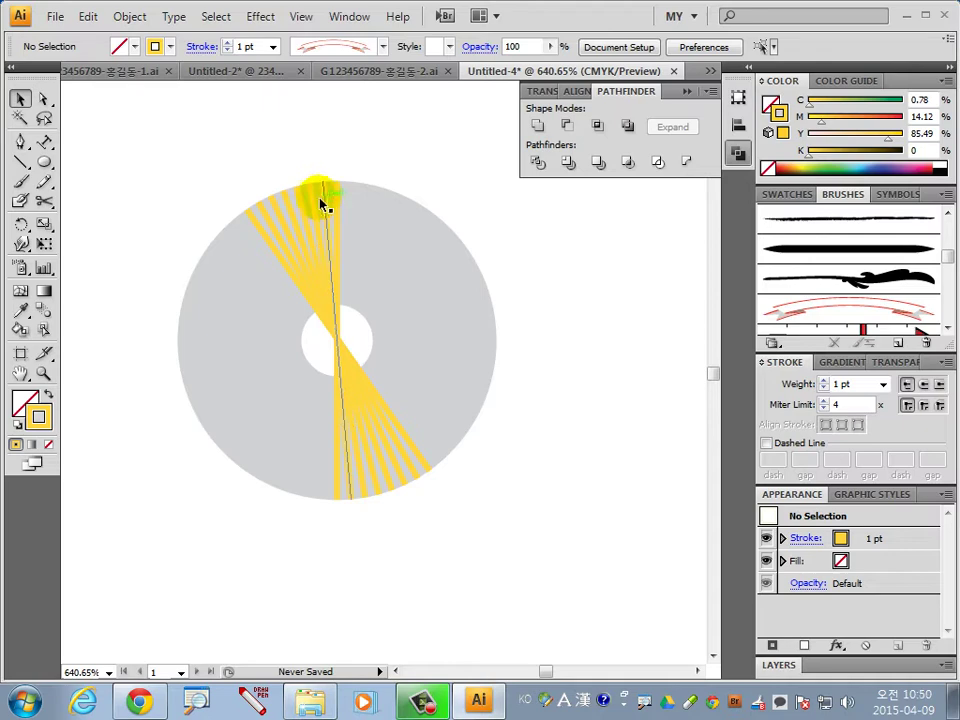
{"action": "left_click", "coordinate": [316, 198]}
{"action": "left_click", "coordinate": [321, 236]}
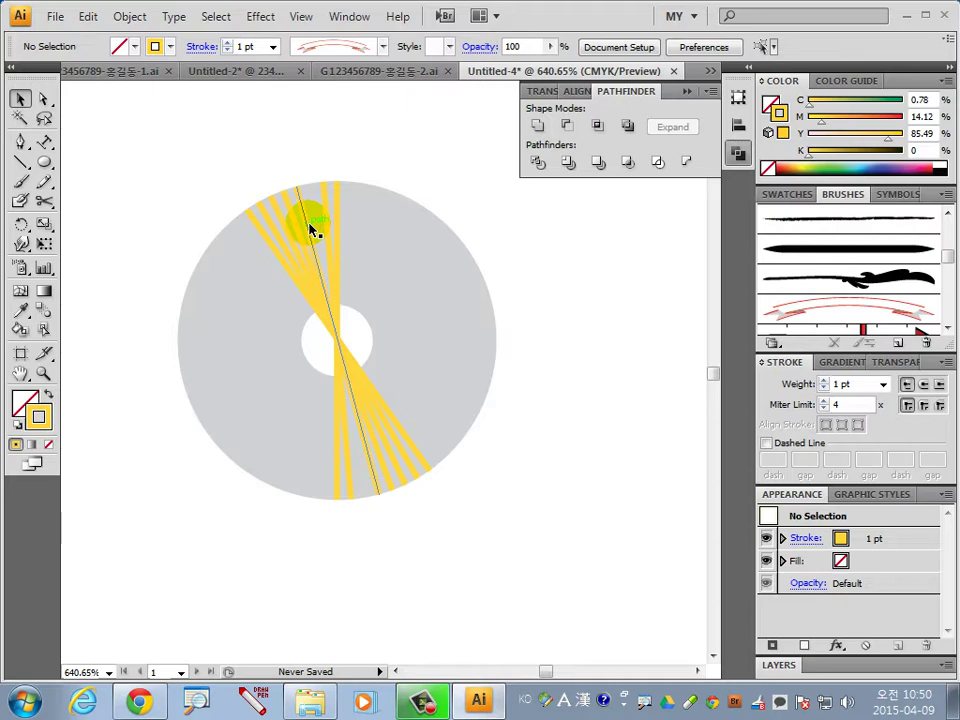
{"action": "left_click", "coordinate": [317, 229]}
{"action": "left_click", "coordinate": [315, 231]}
{"action": "left_click", "coordinate": [295, 243]}
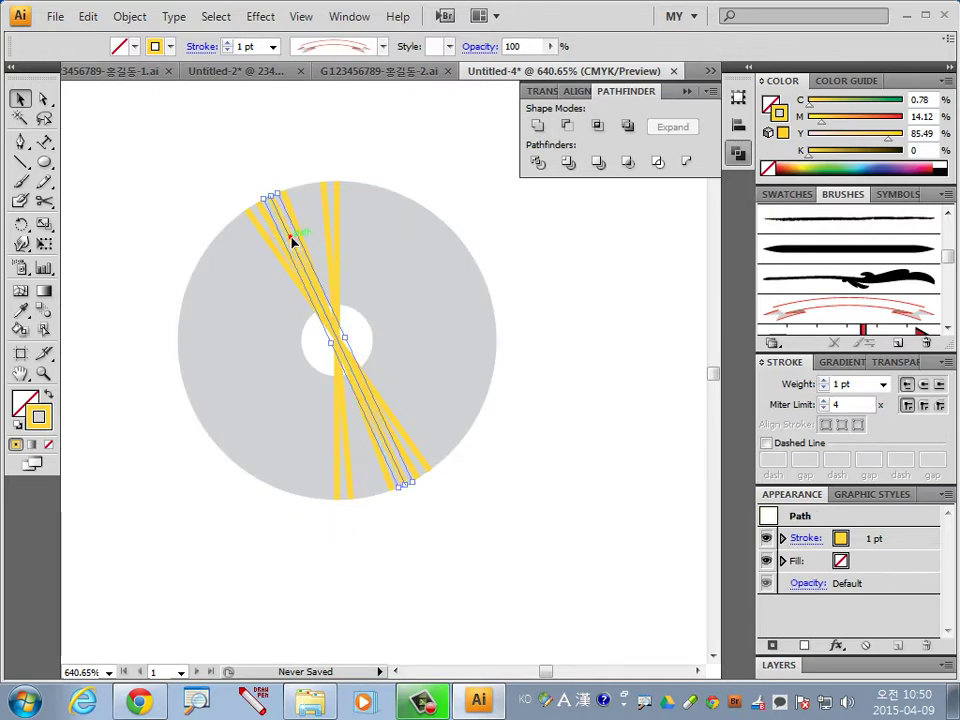
{"action": "left_click", "coordinate": [289, 240], "text": "shift"}
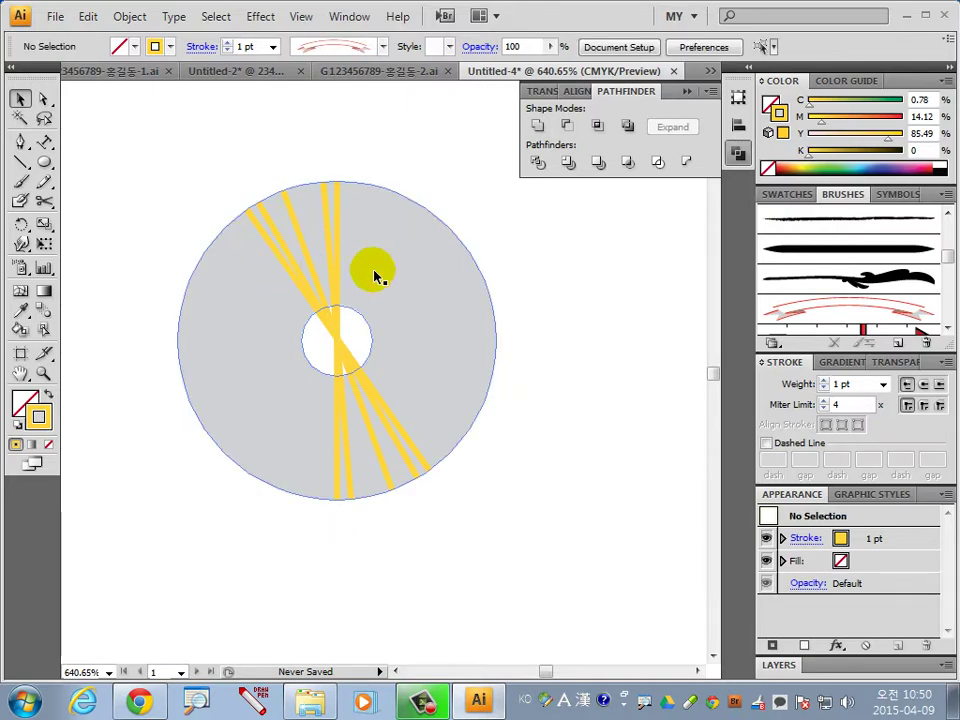
{"action": "left_click_drag", "start_coordinate": [527, 506], "coordinate": [251, 208]}
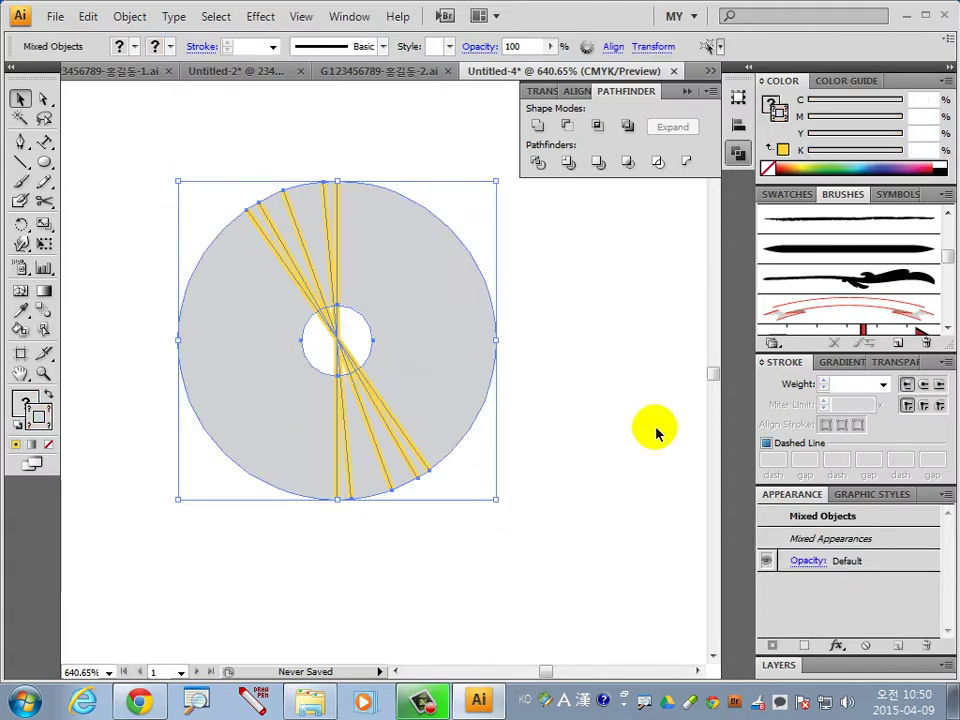
Divide the disc along the lines, ungroup the pieces, and switch to Outline view
{"action": "left_click", "coordinate": [538, 162]}
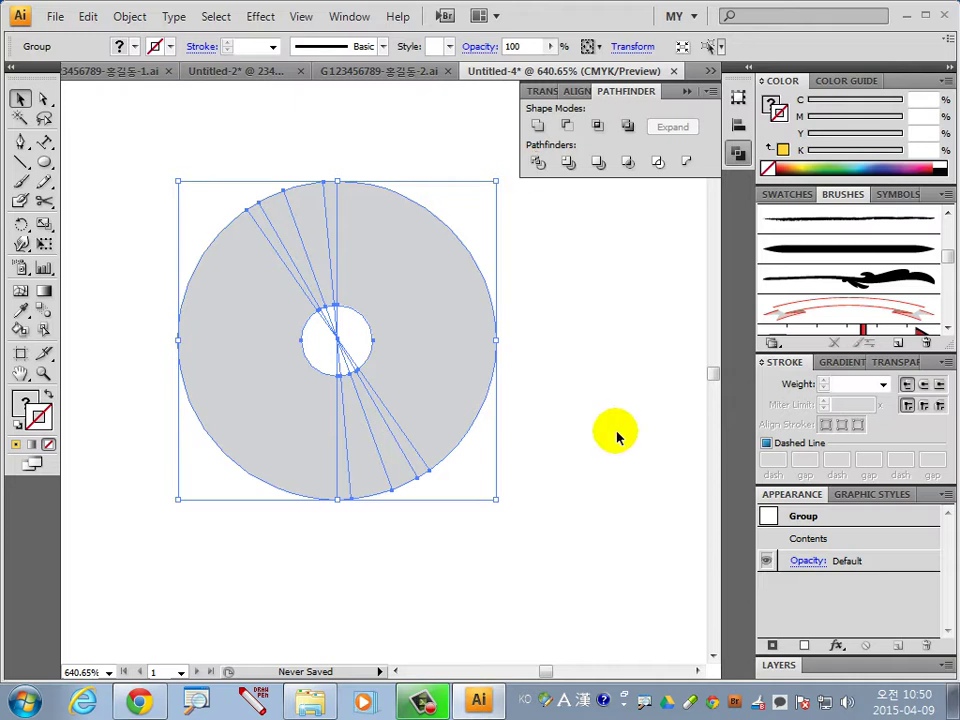
{"action": "right_click", "coordinate": [421, 290]}
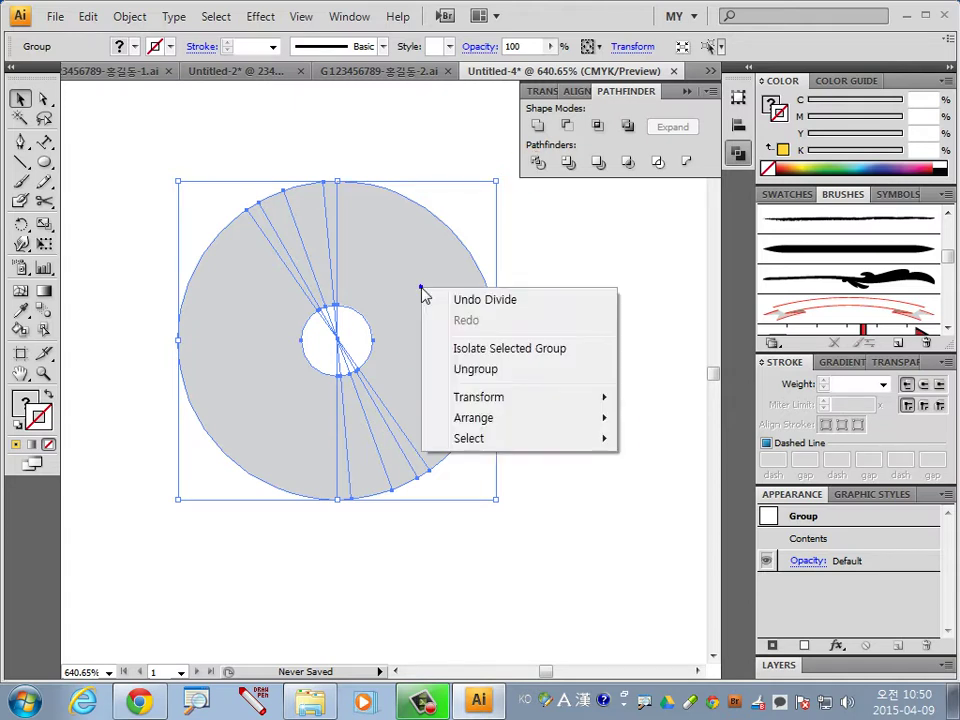
{"action": "left_click", "coordinate": [486, 387]}
{"action": "left_click", "coordinate": [520, 420]}
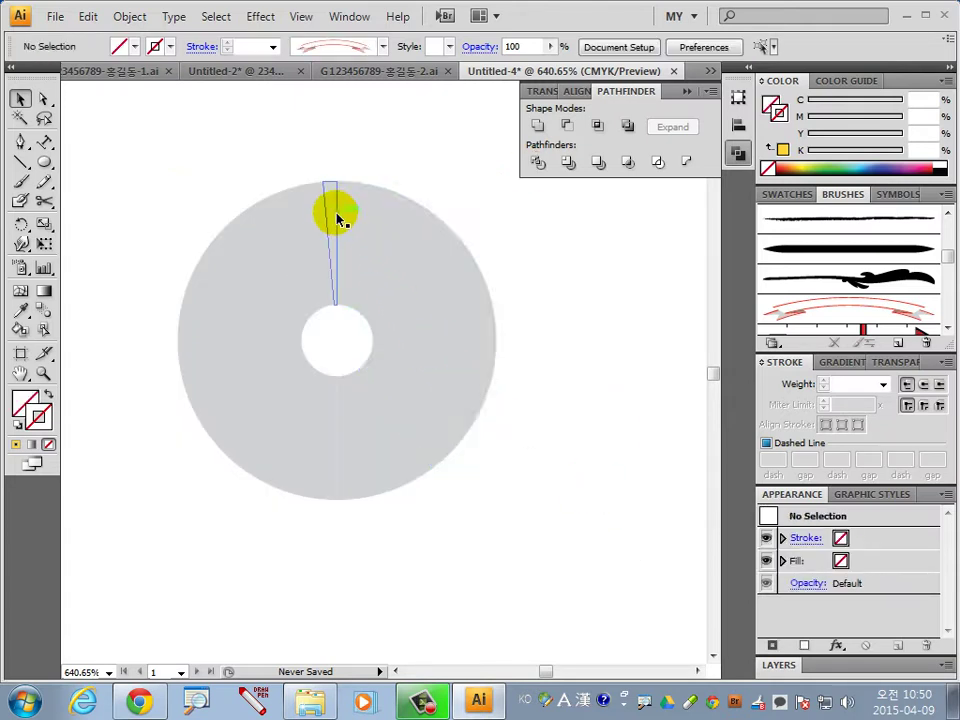
{"action": "key", "text": "ctrl+y"}
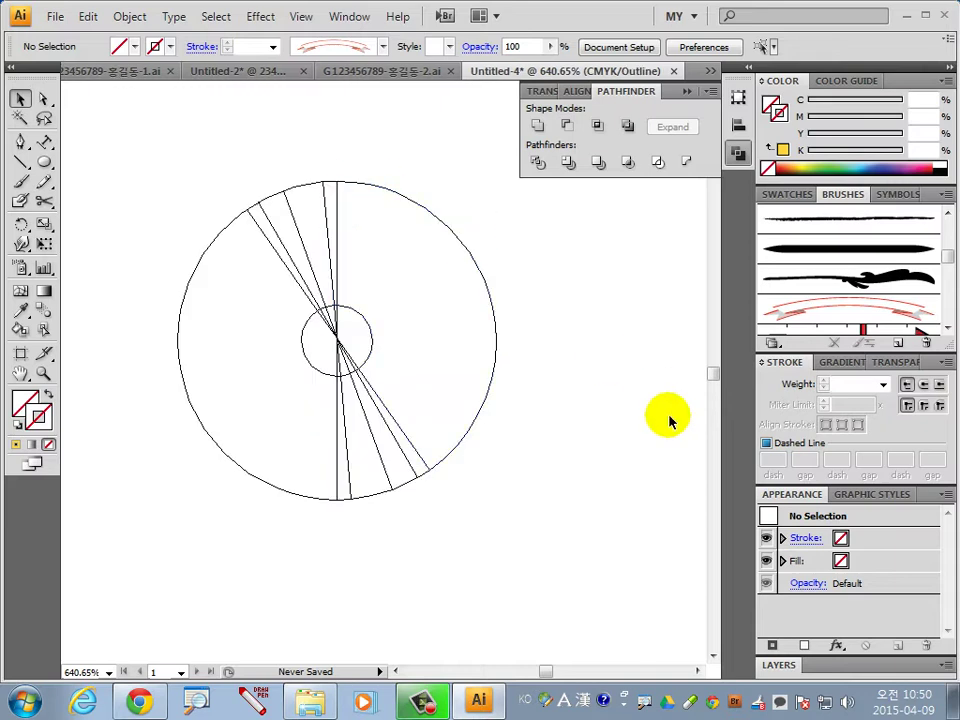
Remove the centre-hole piece and give the thin top slice an 80% K fill
{"action": "left_click", "coordinate": [345, 338]}
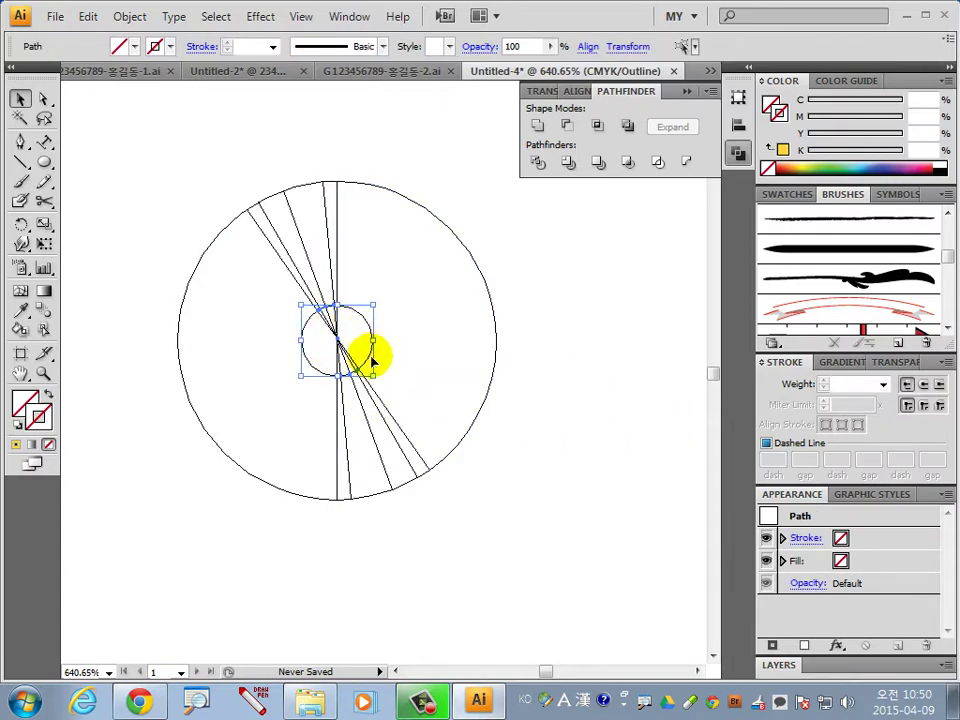
{"action": "key", "text": "Delete"}
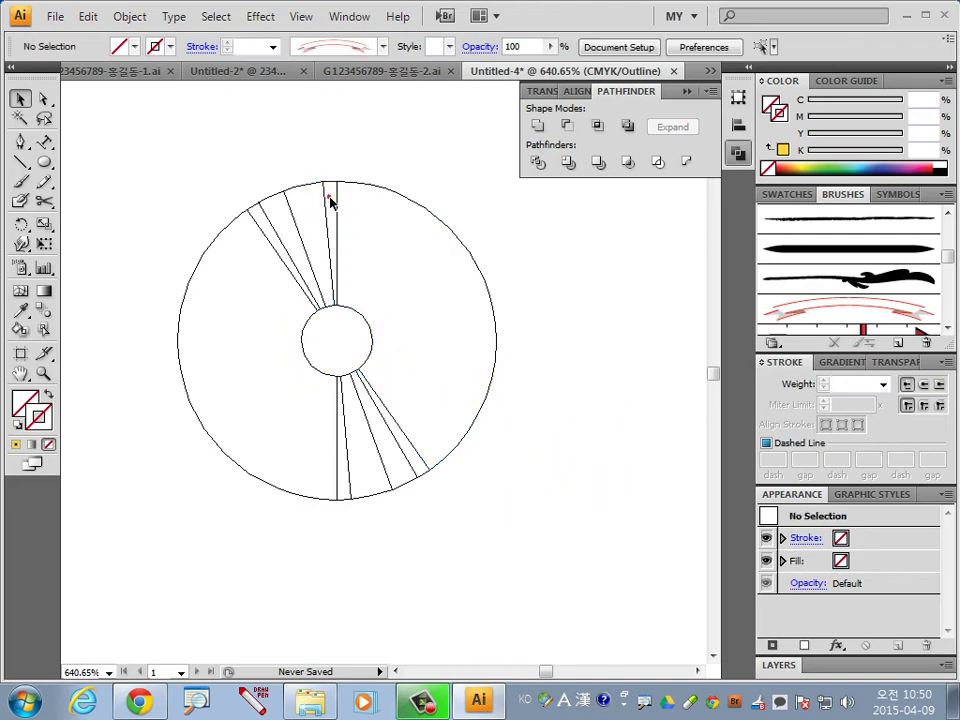
{"action": "left_click", "coordinate": [330, 201]}
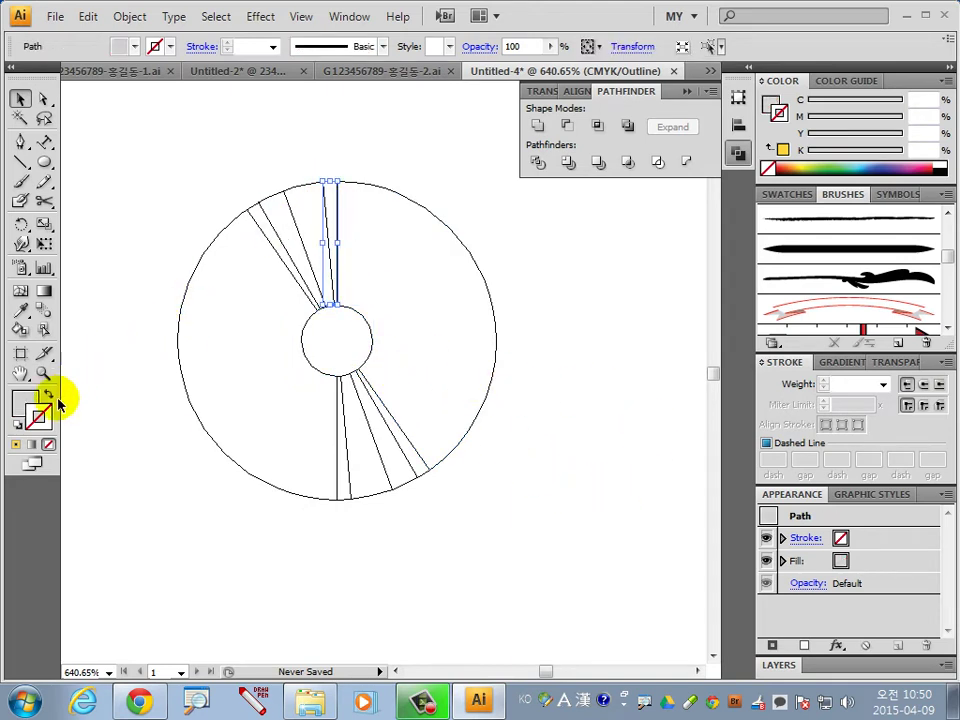
{"action": "left_click", "coordinate": [24, 400]}
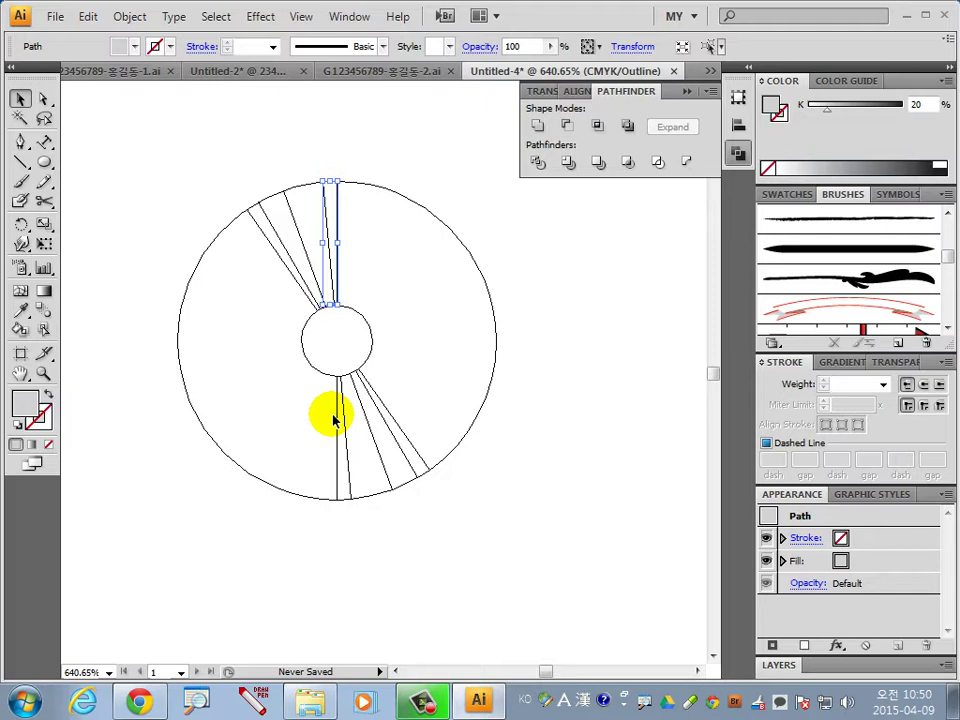
{"action": "left_click", "coordinate": [944, 106]}
{"action": "type", "text": "80"}
{"action": "key", "text": "Return"}
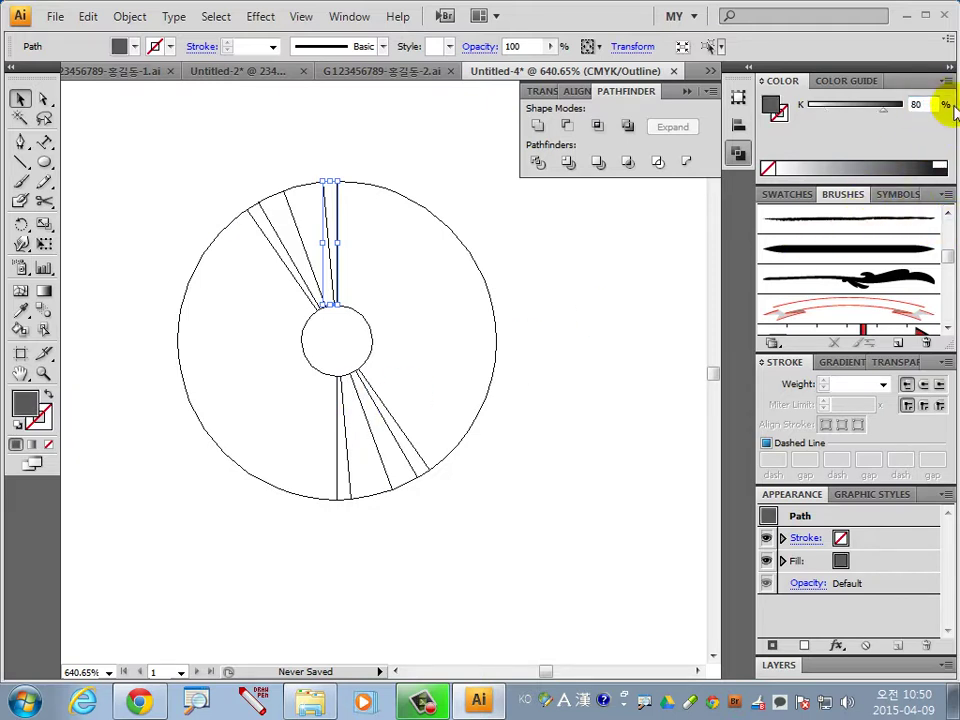
Move a left spoke piece's top end up to meet the disc's top edge
{"action": "left_click", "coordinate": [309, 205]}
{"action": "left_click", "coordinate": [298, 213]}
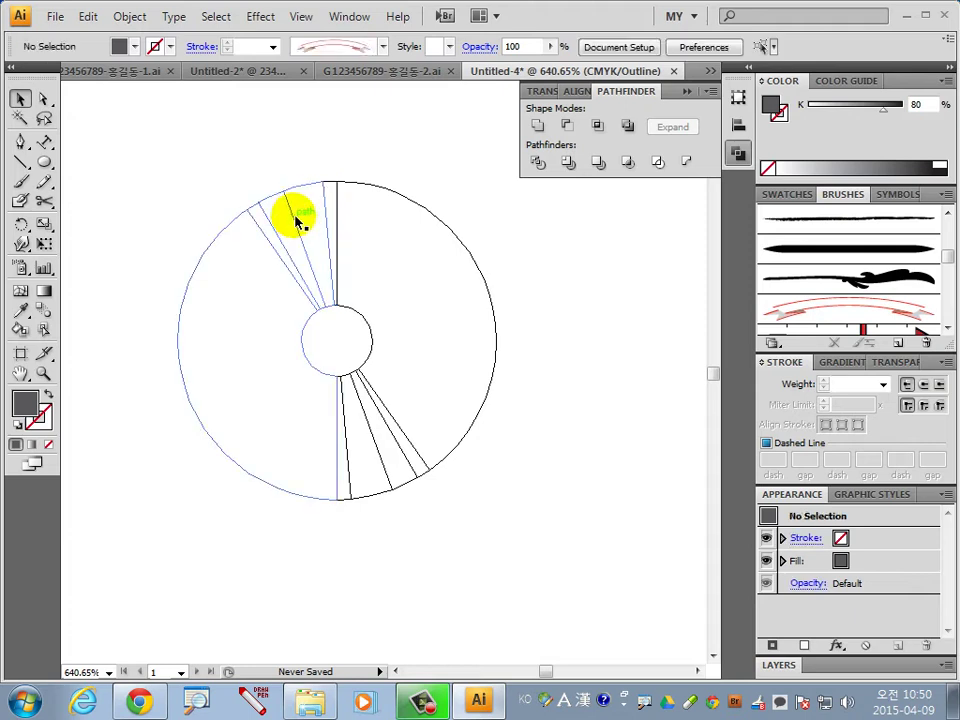
{"action": "left_click", "coordinate": [300, 196]}
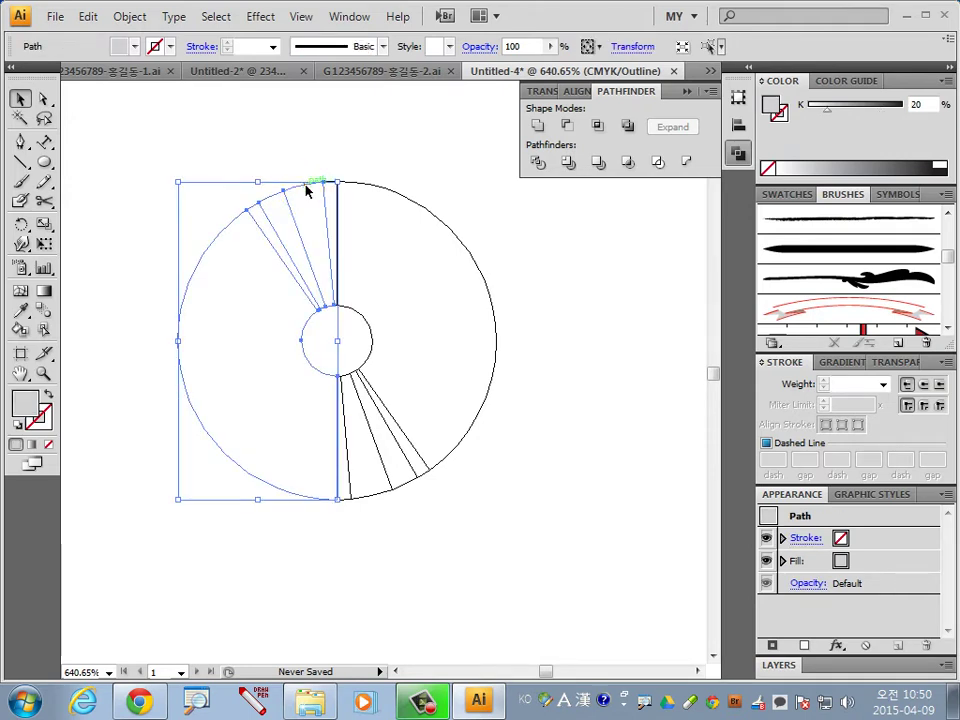
{"action": "left_click", "coordinate": [334, 306]}
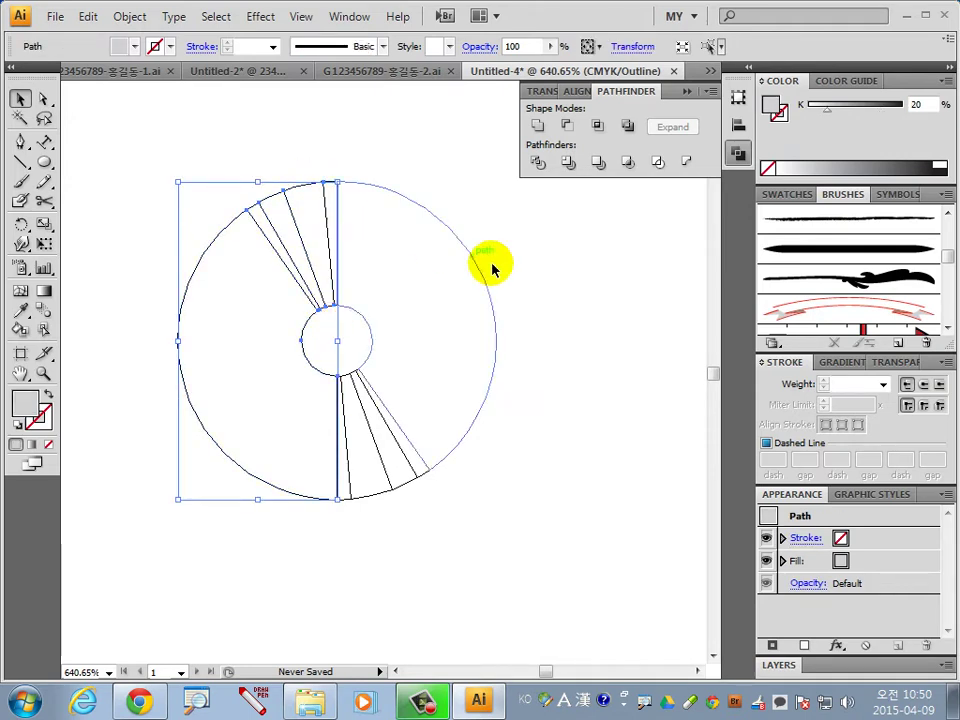
{"action": "left_click", "coordinate": [643, 356]}
{"action": "left_click", "coordinate": [305, 246]}
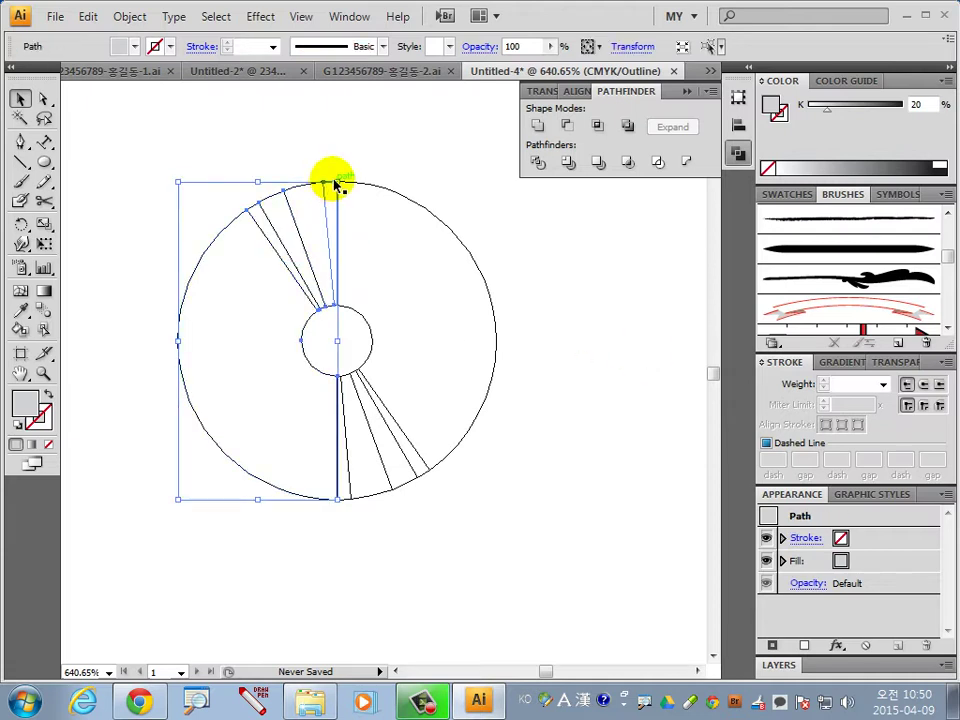
{"action": "left_click_drag", "start_coordinate": [335, 185], "coordinate": [337, 183]}
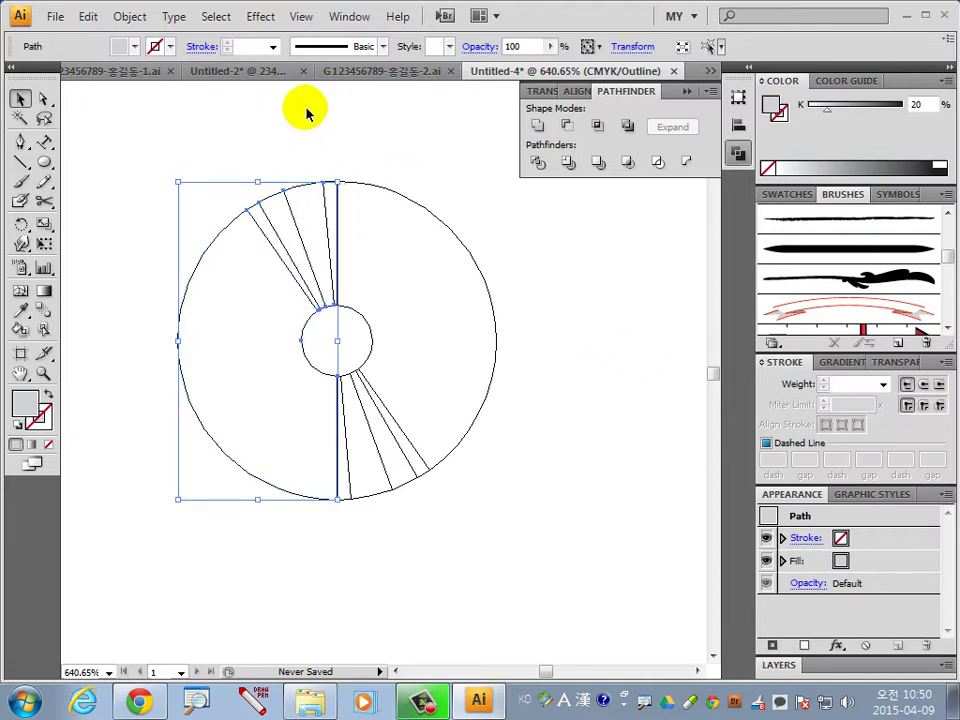
{"action": "right_click", "coordinate": [287, 205]}
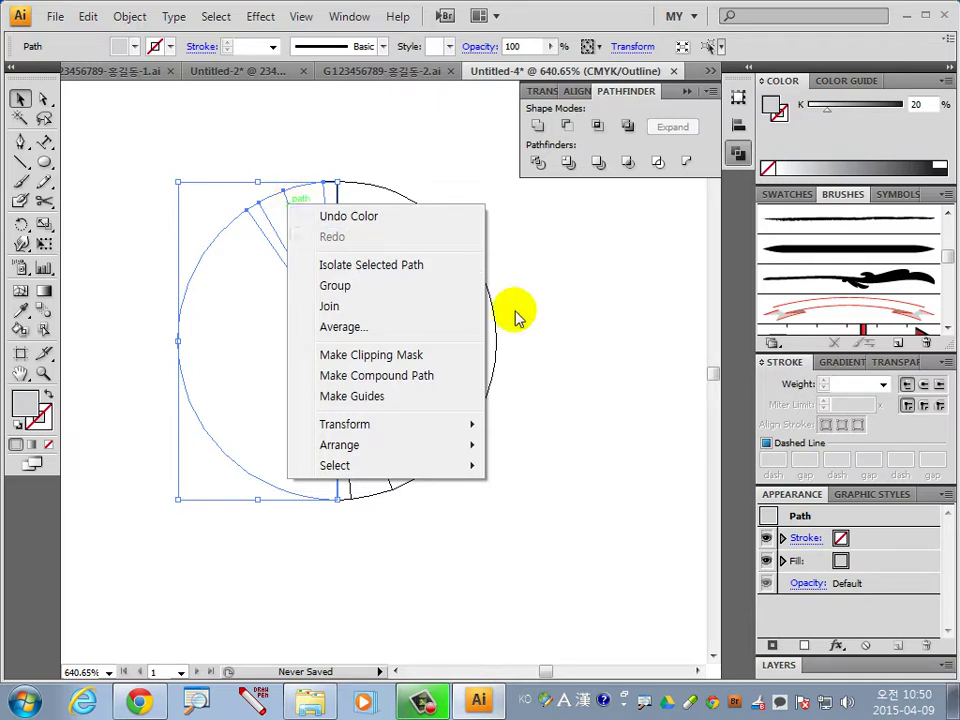
{"action": "left_click", "coordinate": [575, 376]}
{"action": "key", "text": "ctrl+y"}
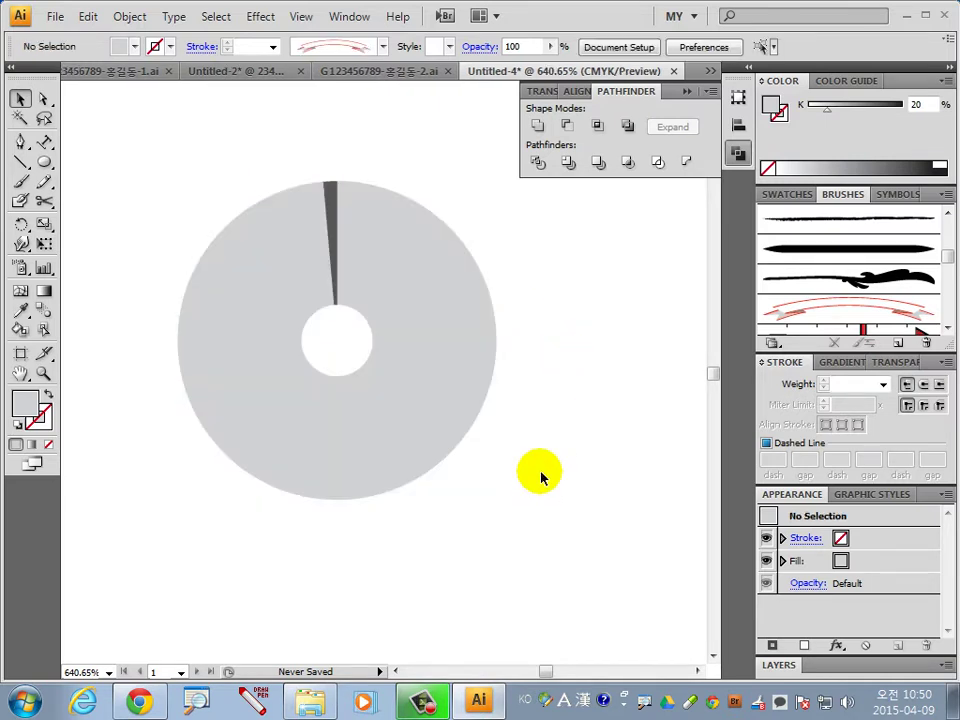
{"action": "left_click", "coordinate": [355, 416]}
{"action": "left_click", "coordinate": [290, 412]}
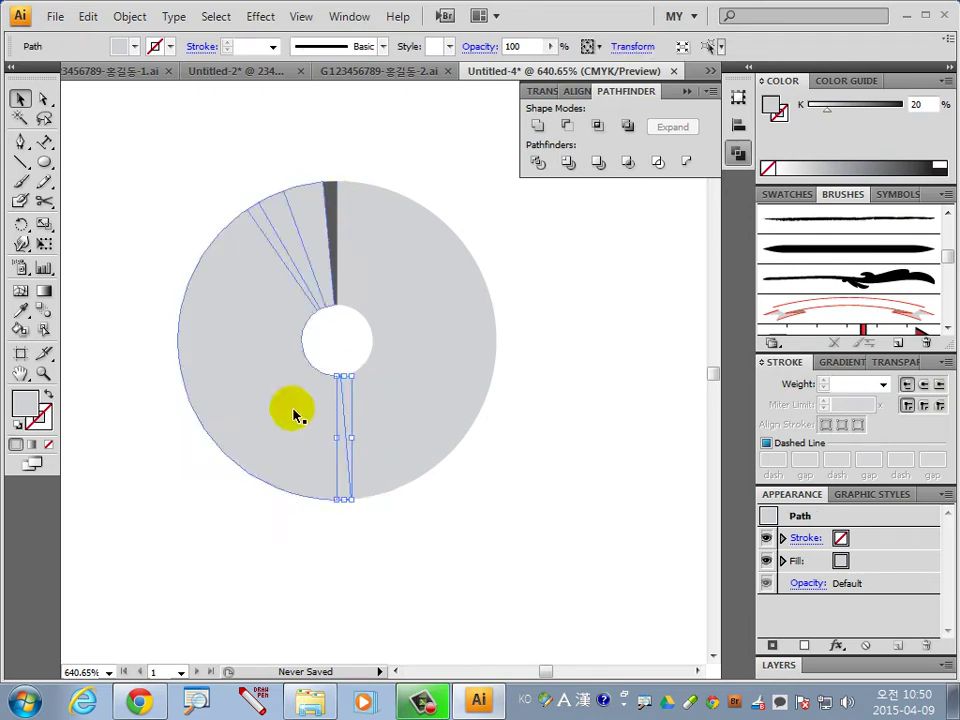
{"action": "left_click", "coordinate": [329, 230]}
{"action": "left_click", "coordinate": [316, 233]}
{"action": "double_click", "coordinate": [316, 233]}
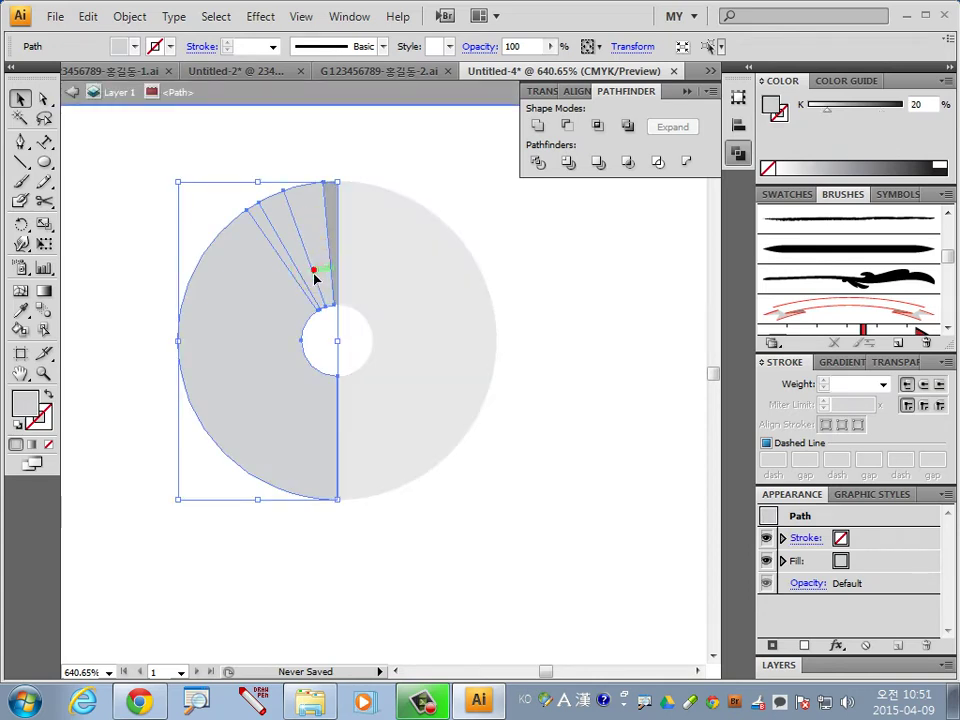
{"action": "left_click", "coordinate": [359, 160]}
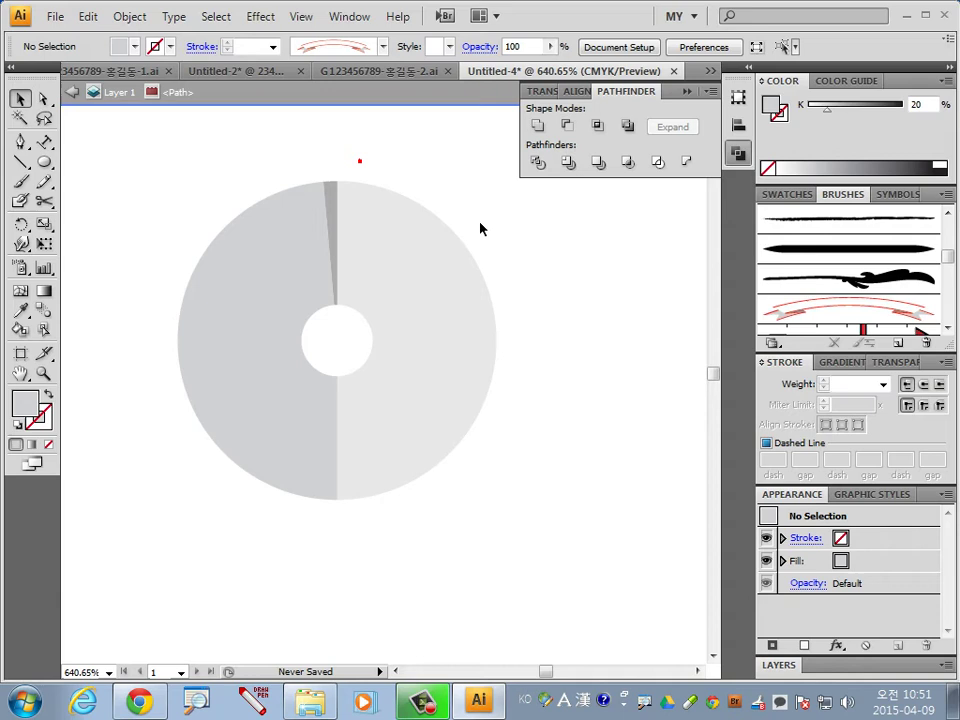
{"action": "double_click", "coordinate": [565, 420]}
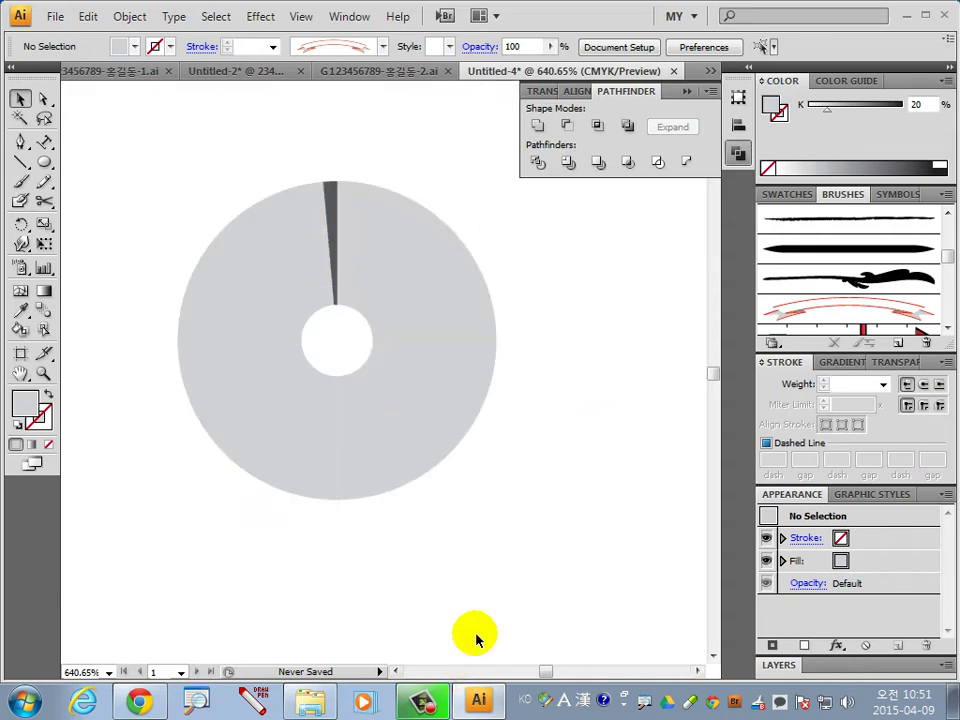
{"action": "key", "text": "ctrl+a"}
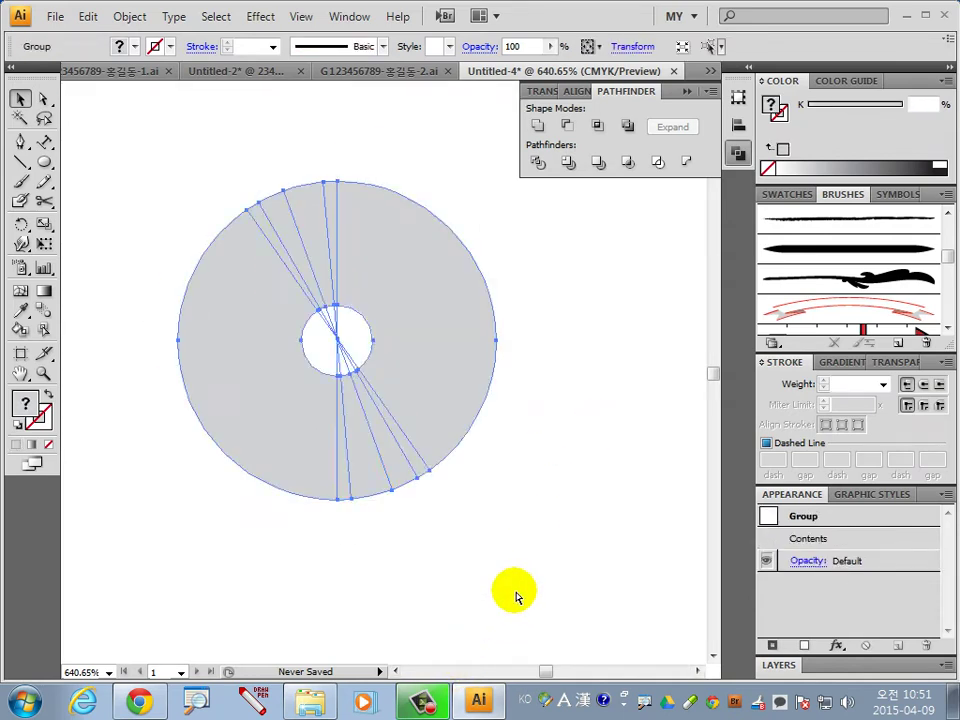
Delete the surplus yellow lines from the fan
{"action": "left_click", "coordinate": [586, 506]}
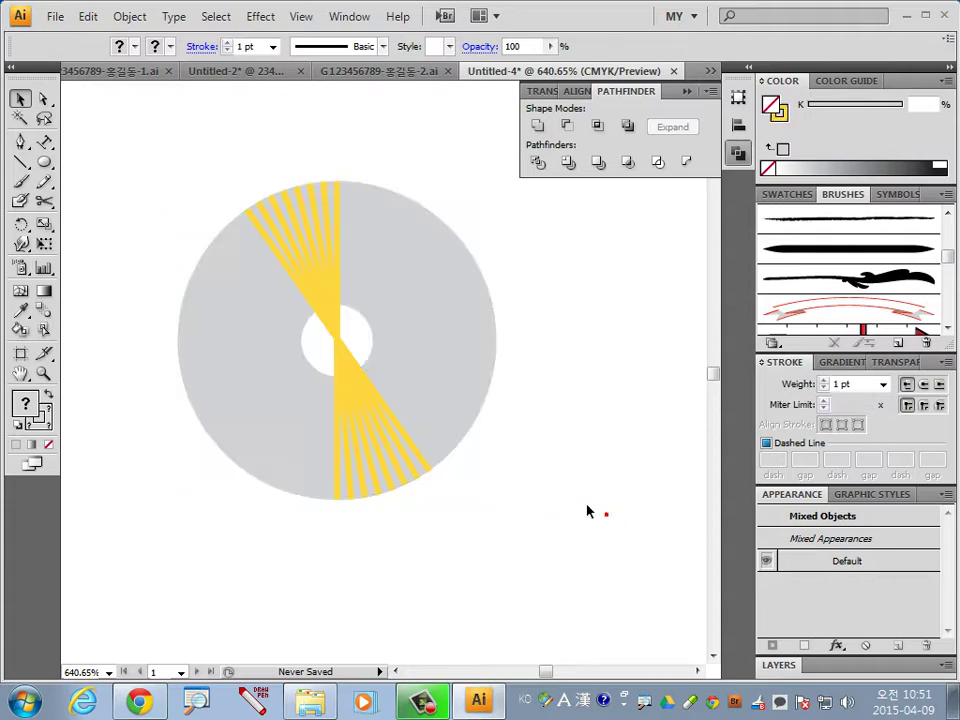
{"action": "left_click", "coordinate": [316, 208]}
{"action": "left_click", "coordinate": [315, 205]}
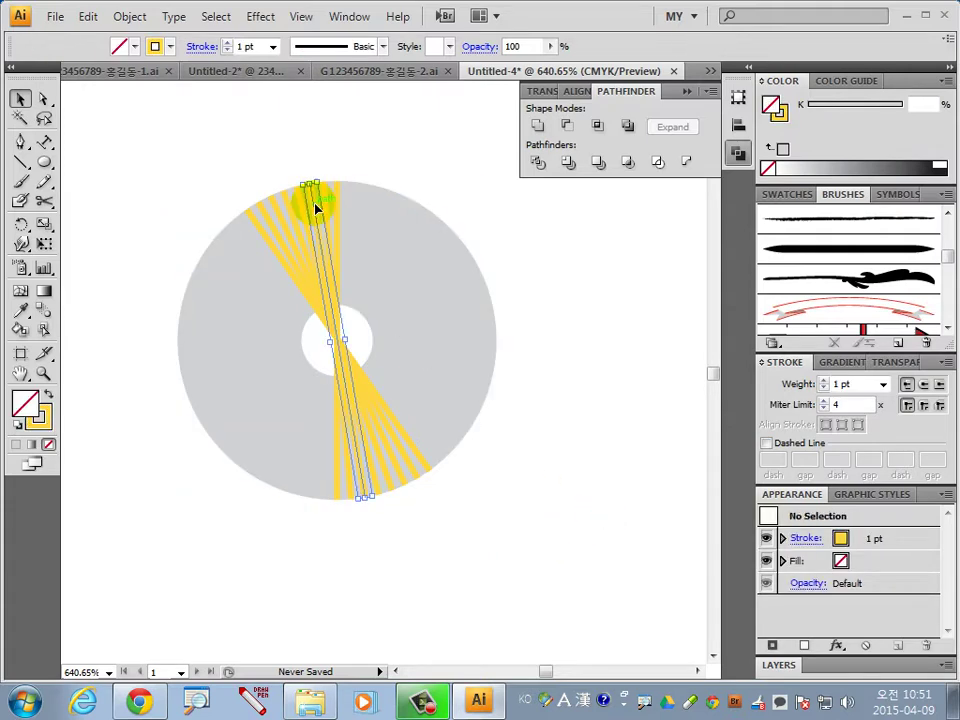
{"action": "left_click", "coordinate": [307, 219]}
{"action": "key", "text": "Delete"}
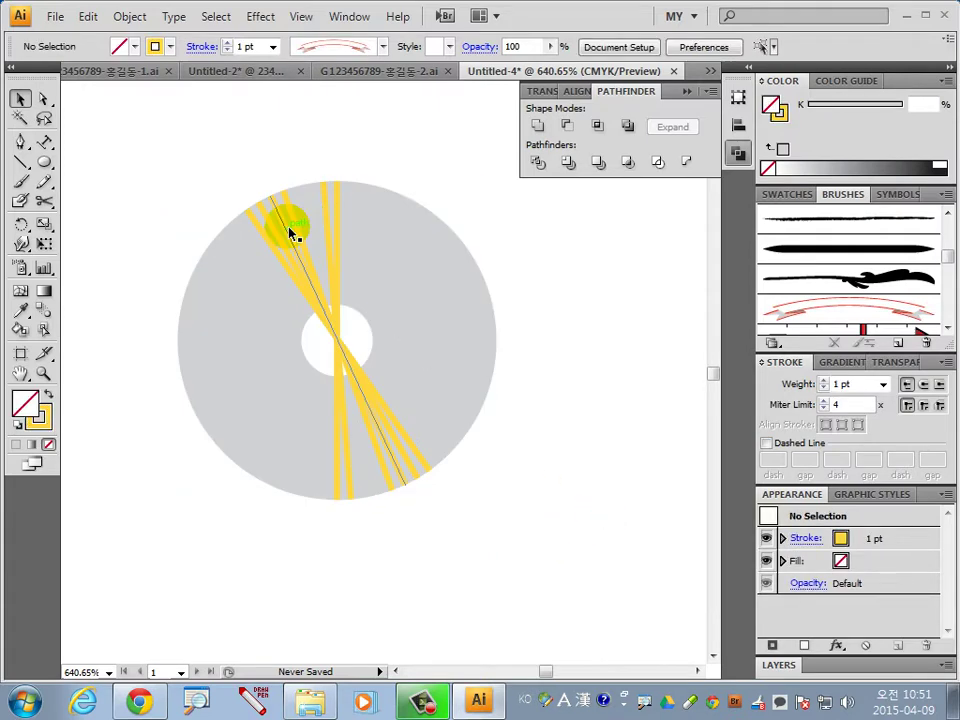
{"action": "left_click", "coordinate": [289, 234]}
{"action": "left_click", "coordinate": [590, 418]}
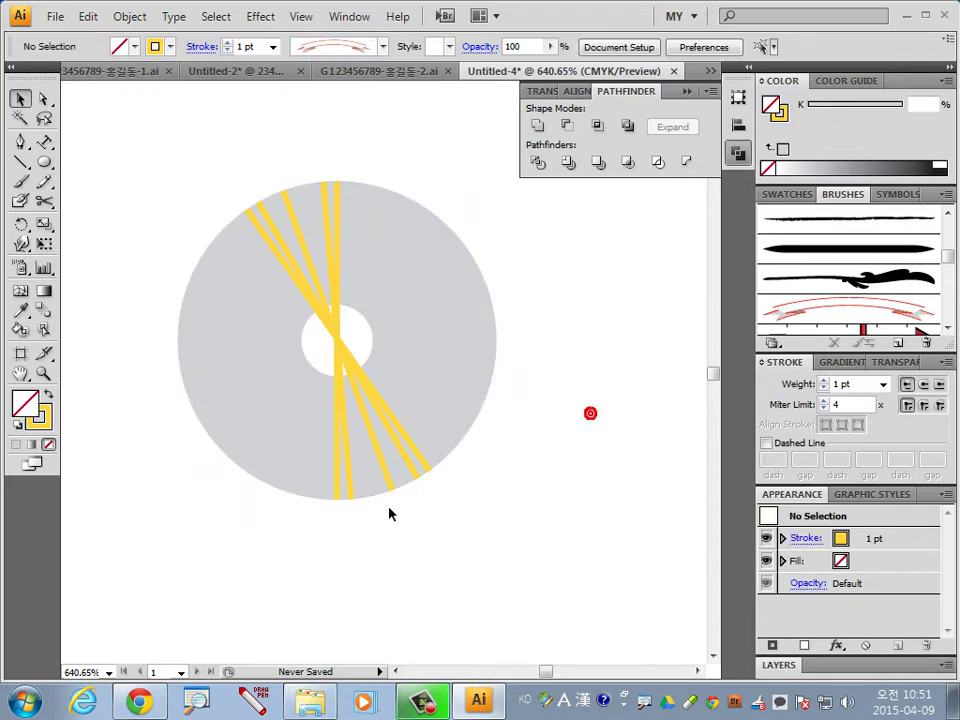
Scale the remaining yellow lines past the disc rim, then select them with the disc
{"action": "left_click", "coordinate": [328, 353]}
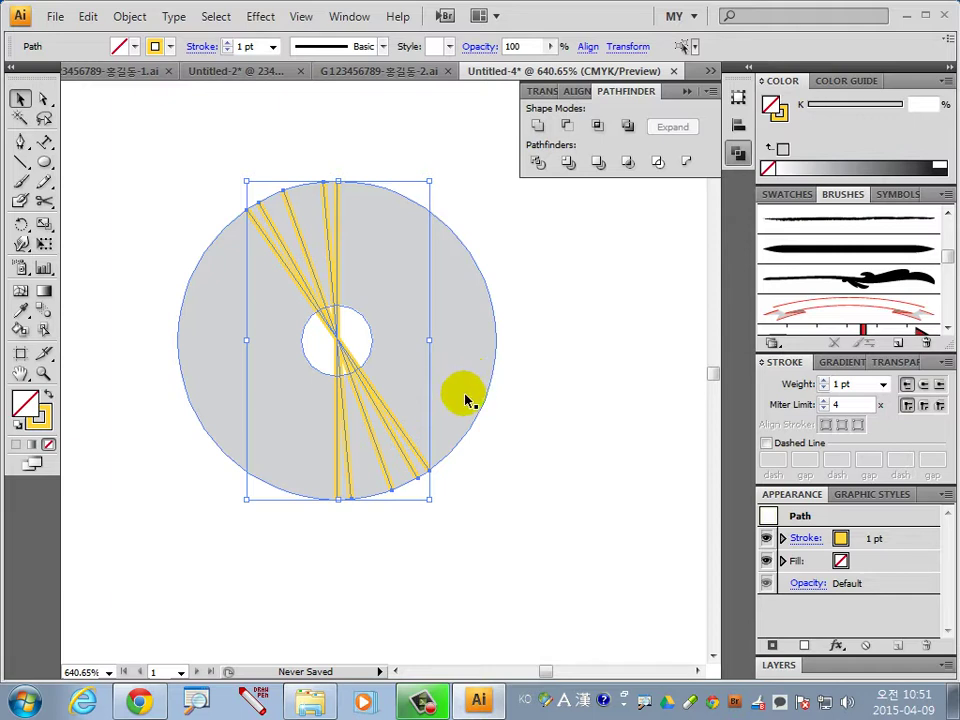
{"action": "left_click", "coordinate": [43, 224]}
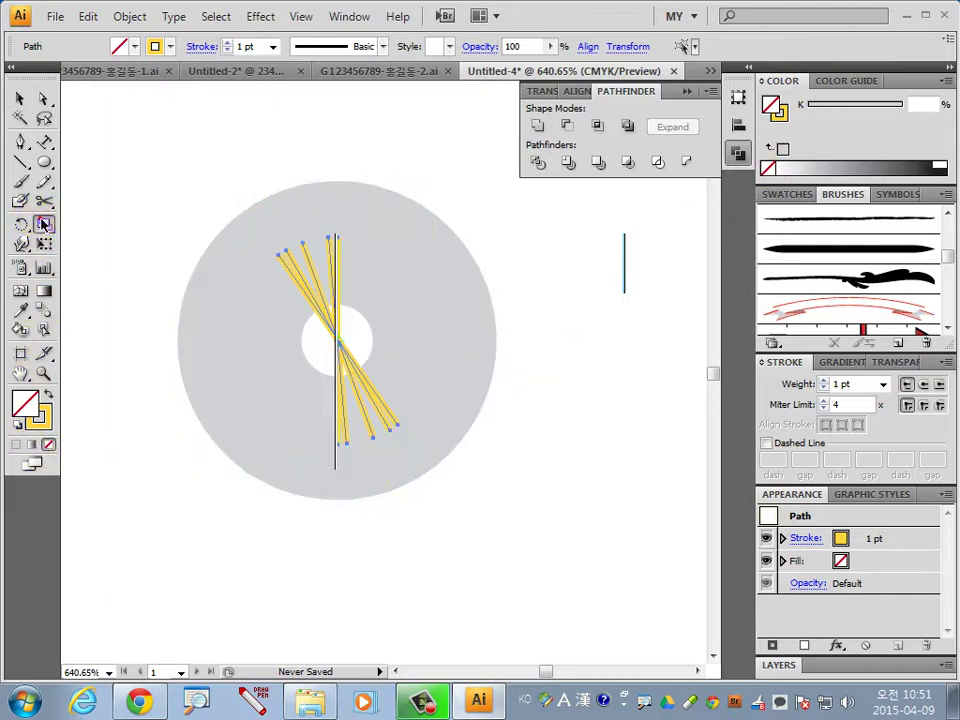
{"action": "double_click", "coordinate": [43, 224]}
{"action": "type", "text": "105"}
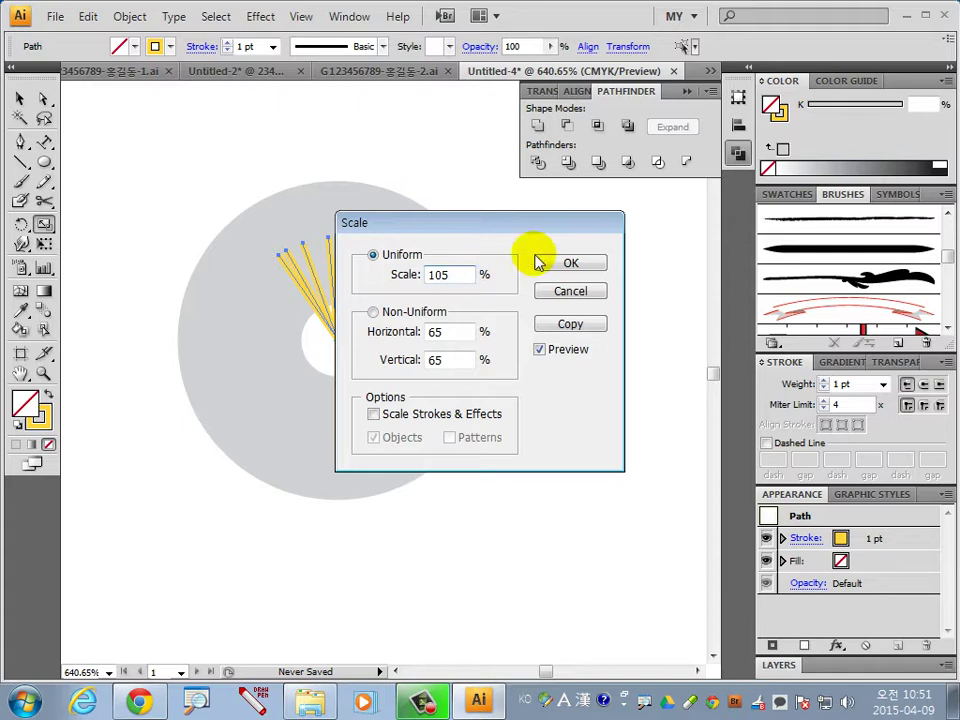
{"action": "left_click", "coordinate": [540, 263]}
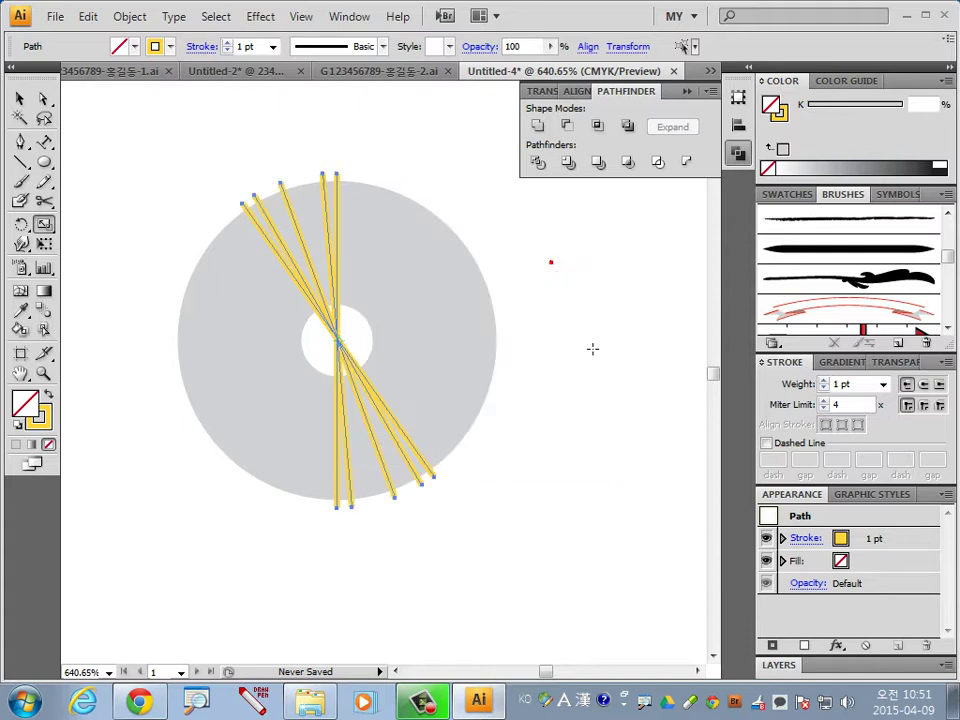
{"action": "left_click", "coordinate": [19, 98]}
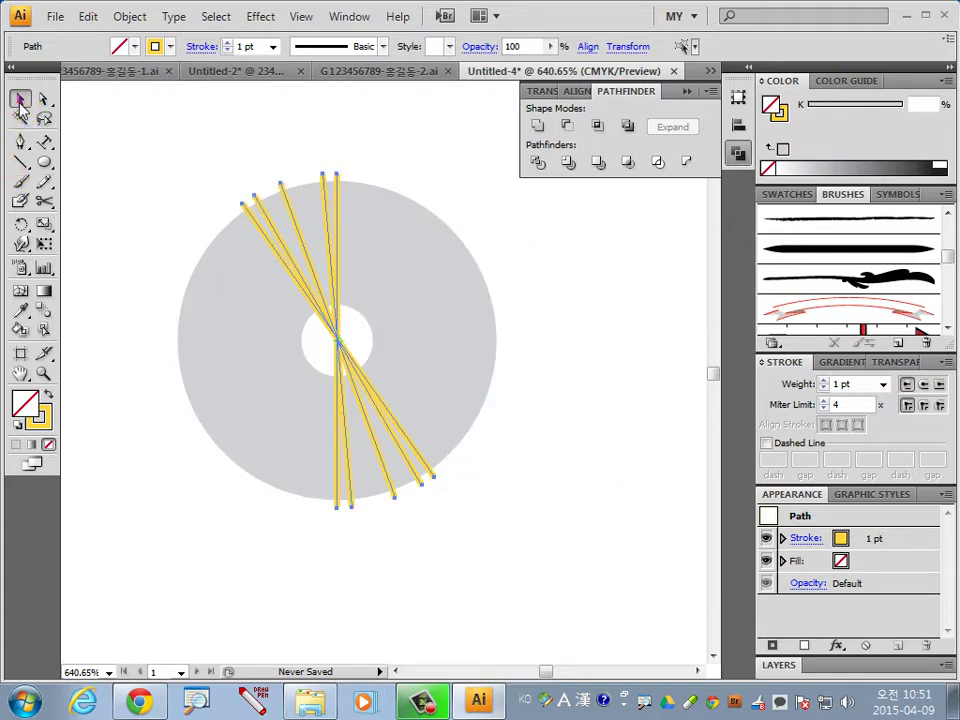
{"action": "left_click", "coordinate": [551, 461]}
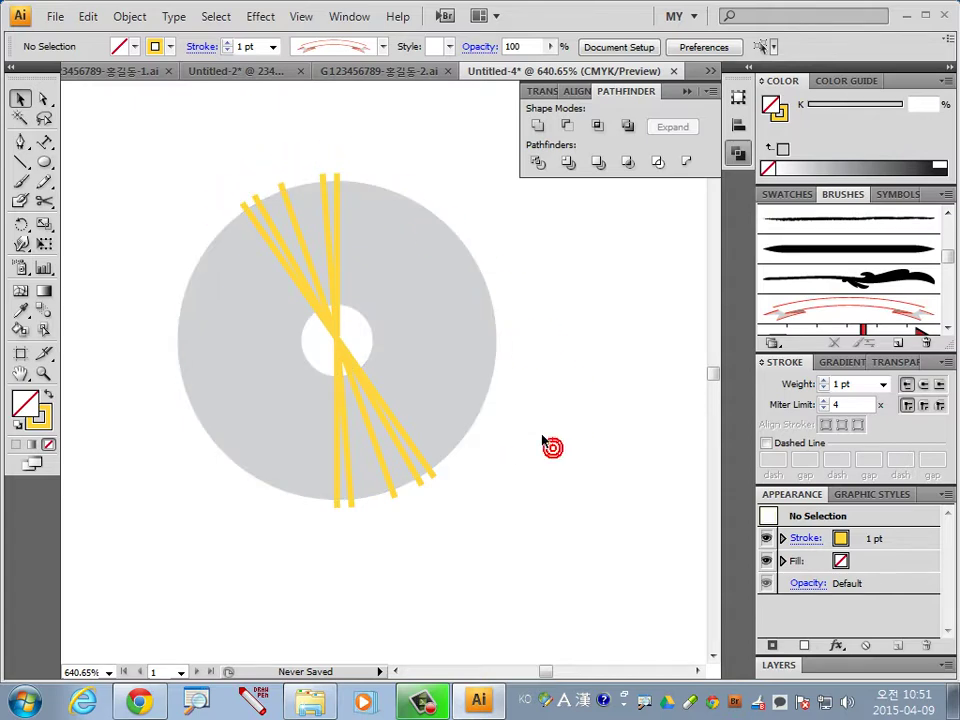
{"action": "left_click_drag", "start_coordinate": [548, 446], "coordinate": [184, 321]}
Divide the disc along the yellow lines and ungroup the resulting pieces
{"action": "left_click", "coordinate": [541, 163]}
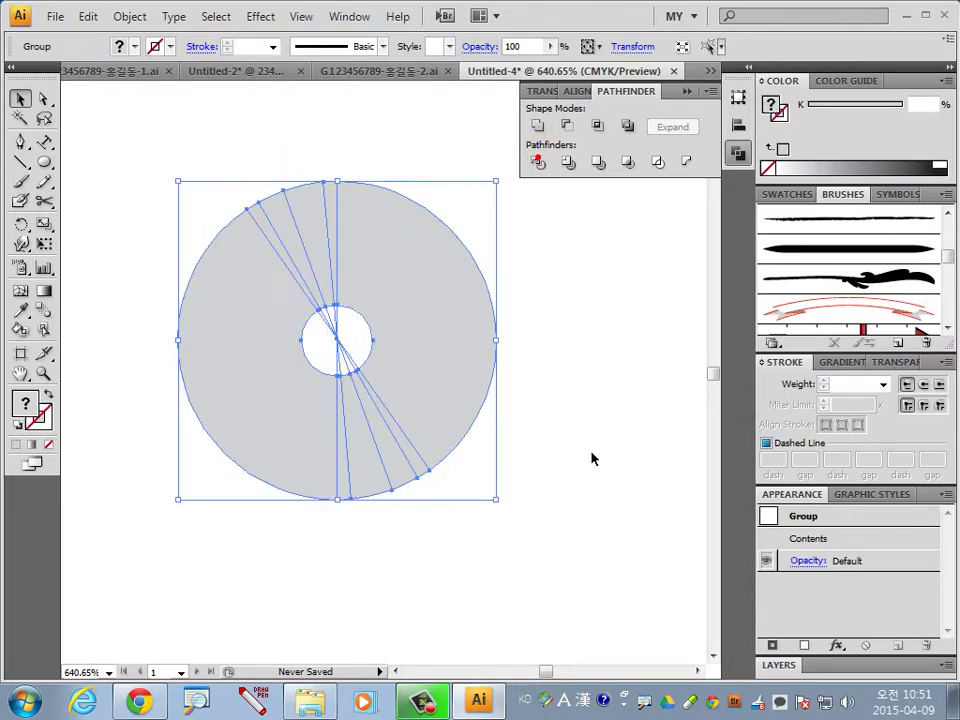
{"action": "right_click", "coordinate": [376, 284]}
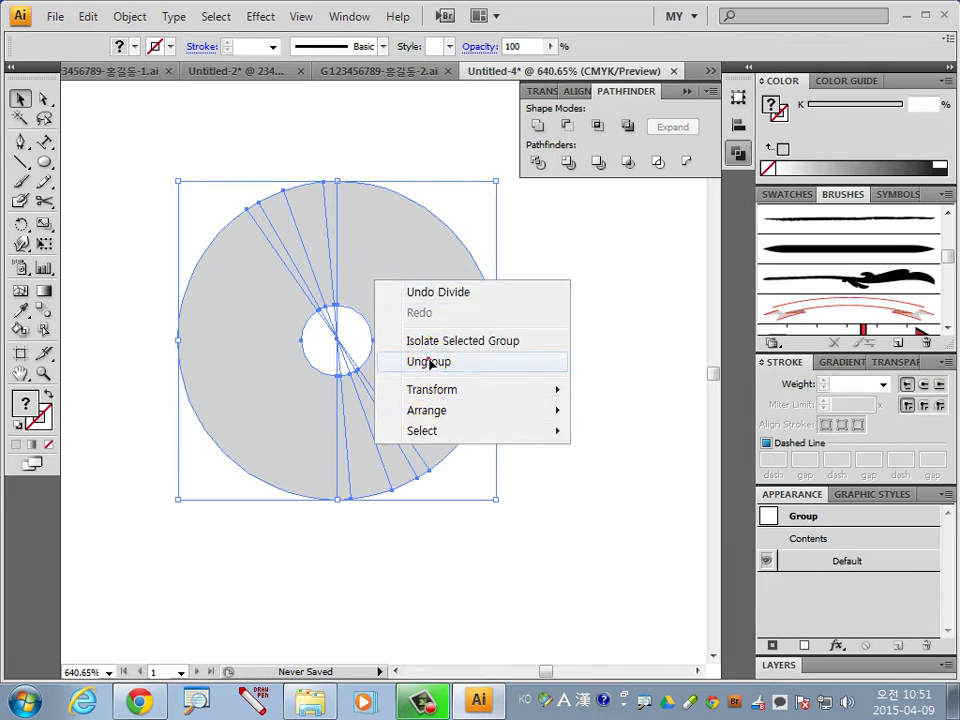
{"action": "left_click", "coordinate": [430, 363]}
Select all the disc pieces and give them a black outline
{"action": "left_click", "coordinate": [598, 482]}
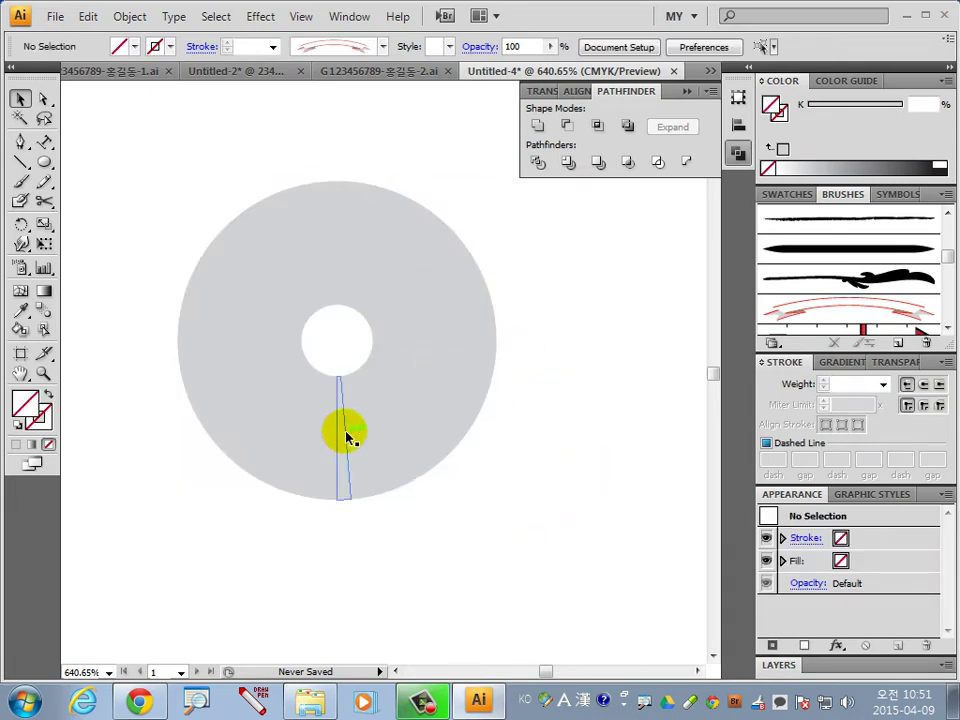
{"action": "left_click", "coordinate": [345, 430]}
{"action": "left_click", "coordinate": [390, 458]}
{"action": "left_click", "coordinate": [557, 472]}
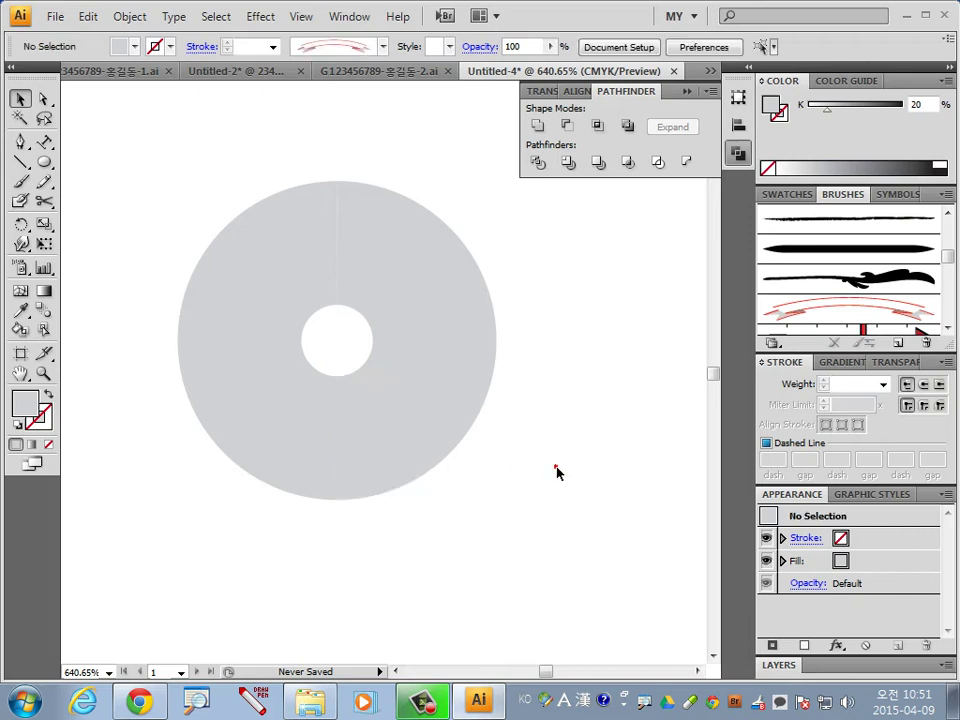
{"action": "left_click_drag", "start_coordinate": [551, 527], "coordinate": [121, 156]}
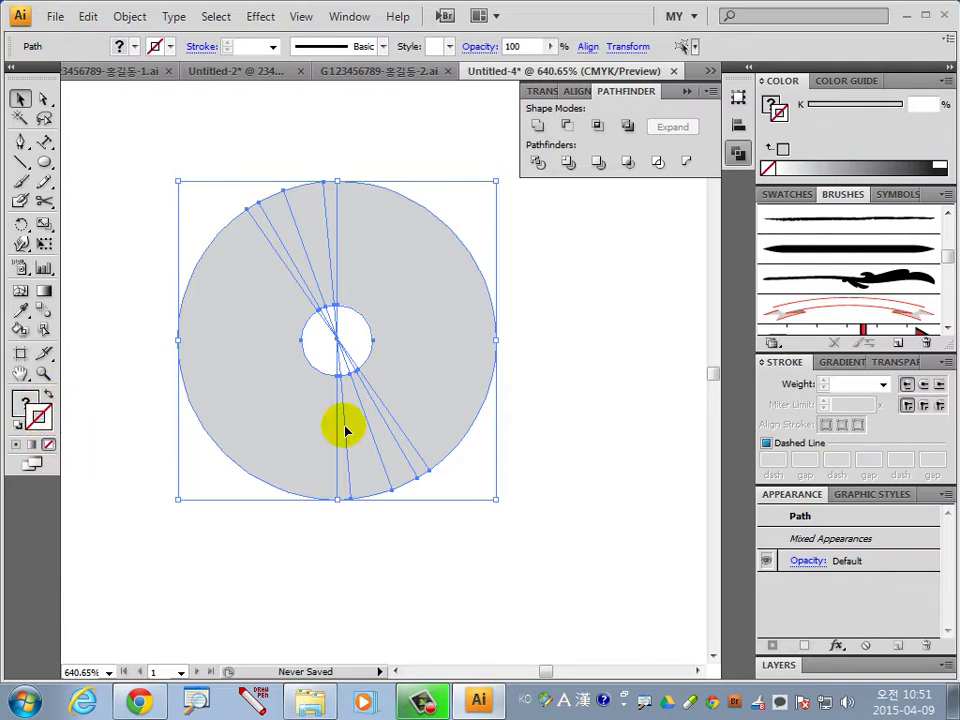
{"action": "left_click", "coordinate": [940, 168]}
Apply the black 1 pt outline and give the inner centre circle a white fill
{"action": "left_click", "coordinate": [497, 574]}
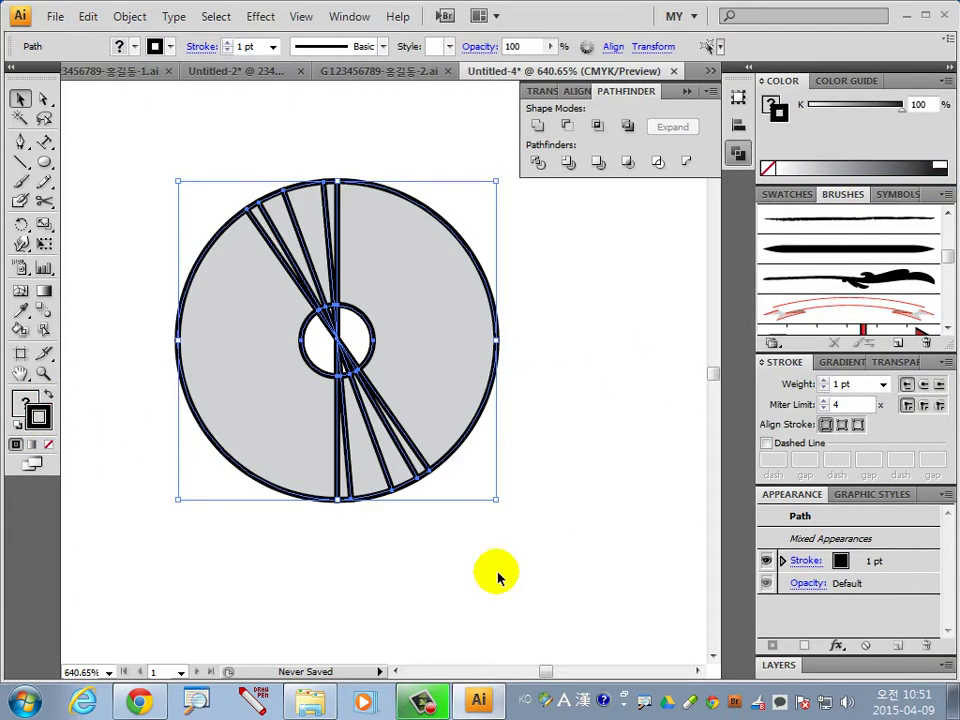
{"action": "left_click_drag", "start_coordinate": [326, 352], "coordinate": [335, 356]}
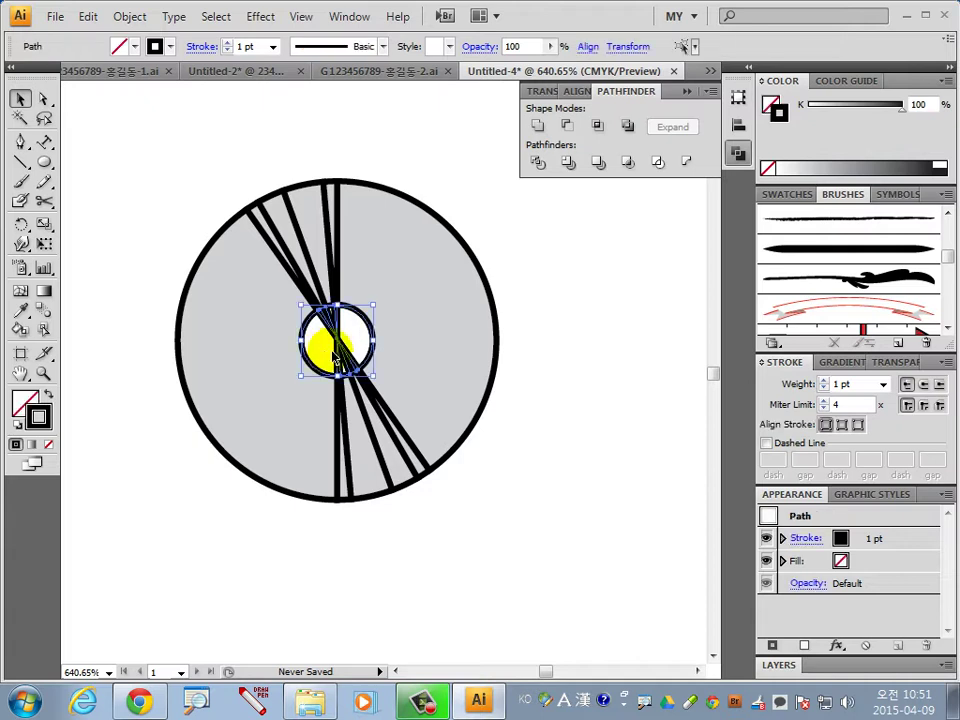
{"action": "key", "text": "d"}
Fill the narrow top slice with 80% black and neighbouring top slices with 50% black
{"action": "left_click", "coordinate": [333, 199]}
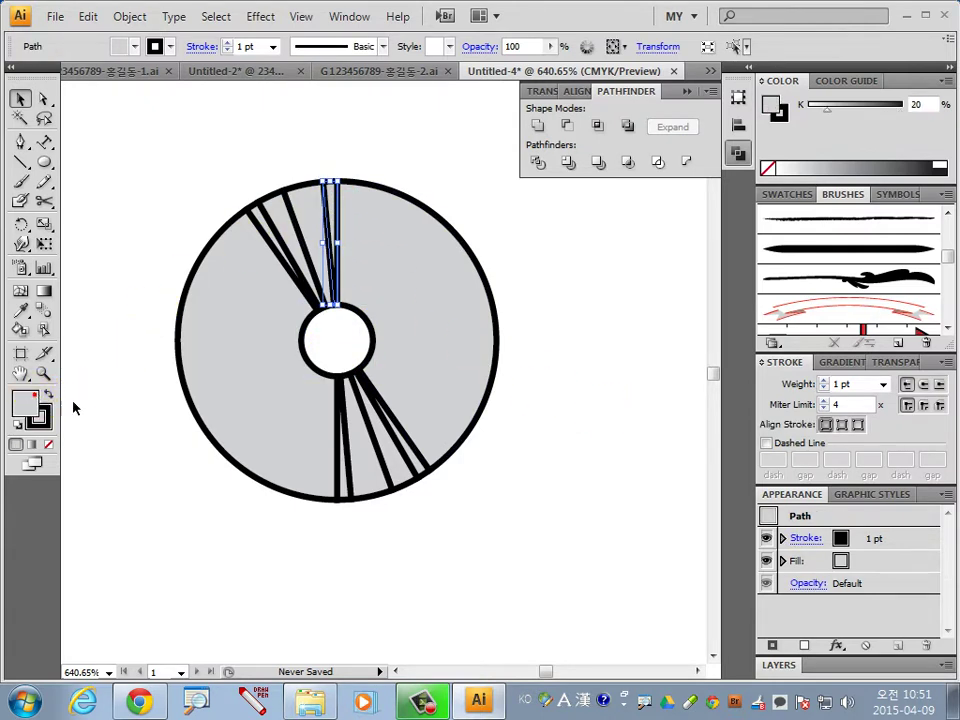
{"action": "left_click", "coordinate": [429, 401]}
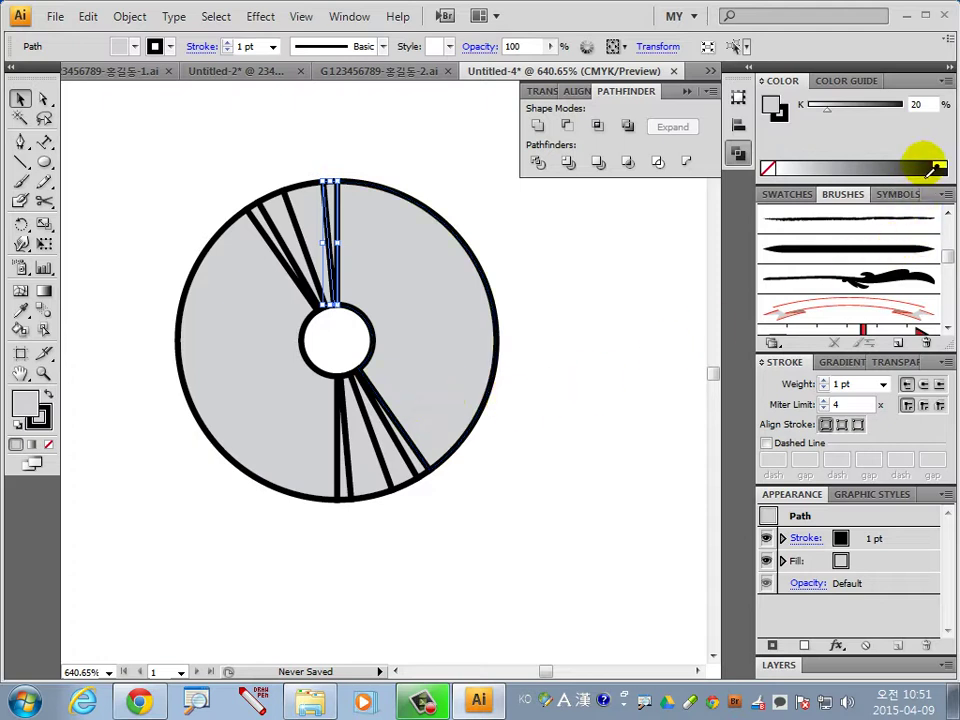
{"action": "type", "text": "80"}
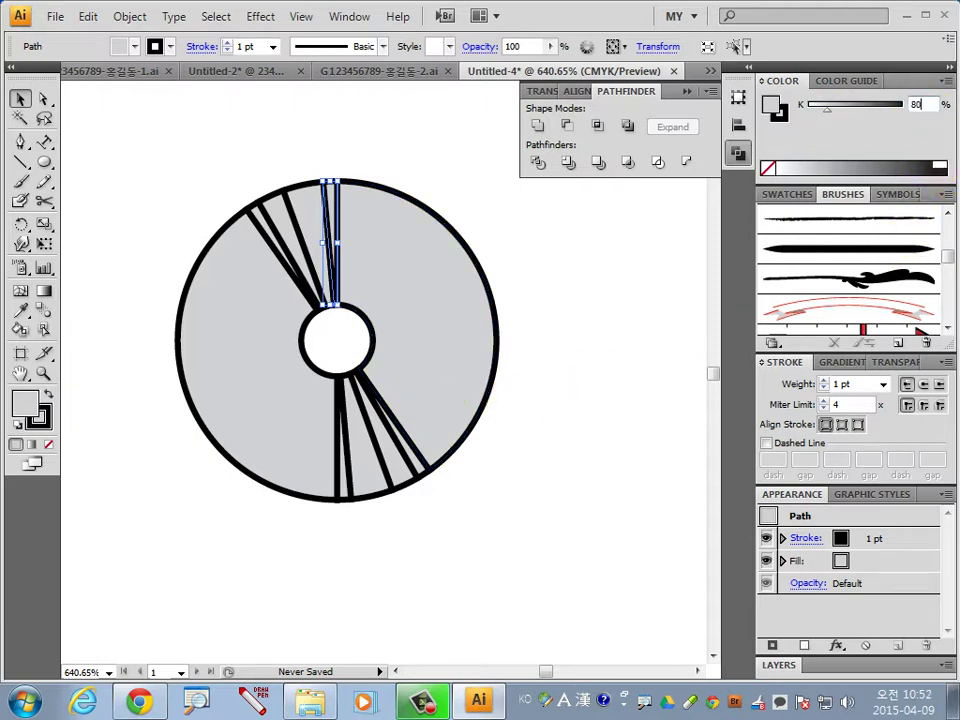
{"action": "left_click", "coordinate": [838, 117]}
{"action": "left_click", "coordinate": [300, 192]}
{"action": "type", "text": "5"}
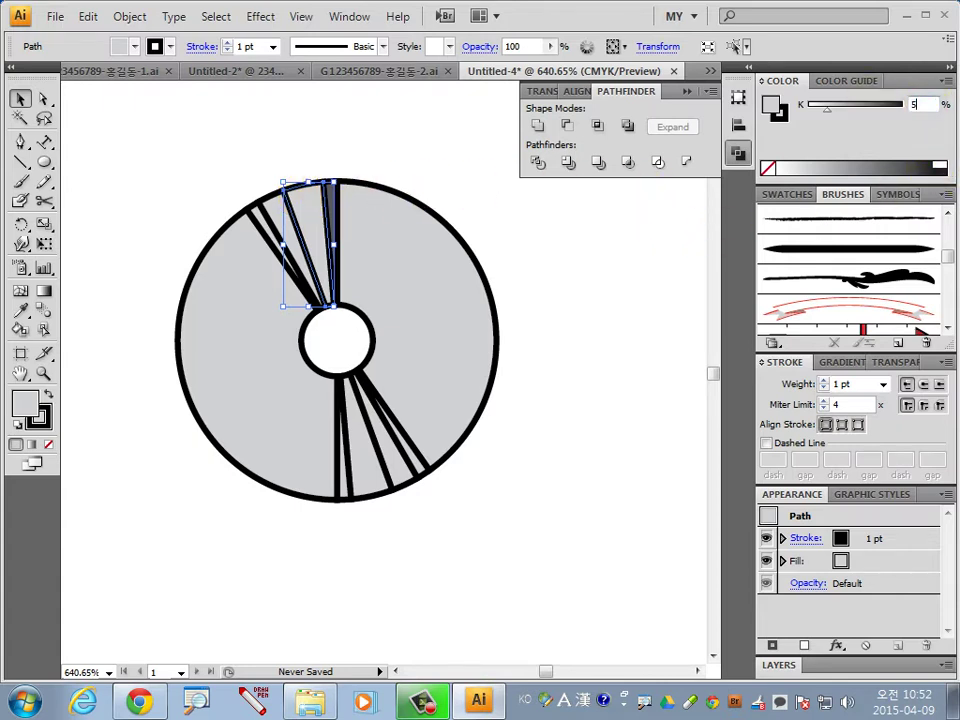
{"action": "type", "text": "0"}
{"action": "key", "text": "Return"}
{"action": "left_click", "coordinate": [253, 212]}
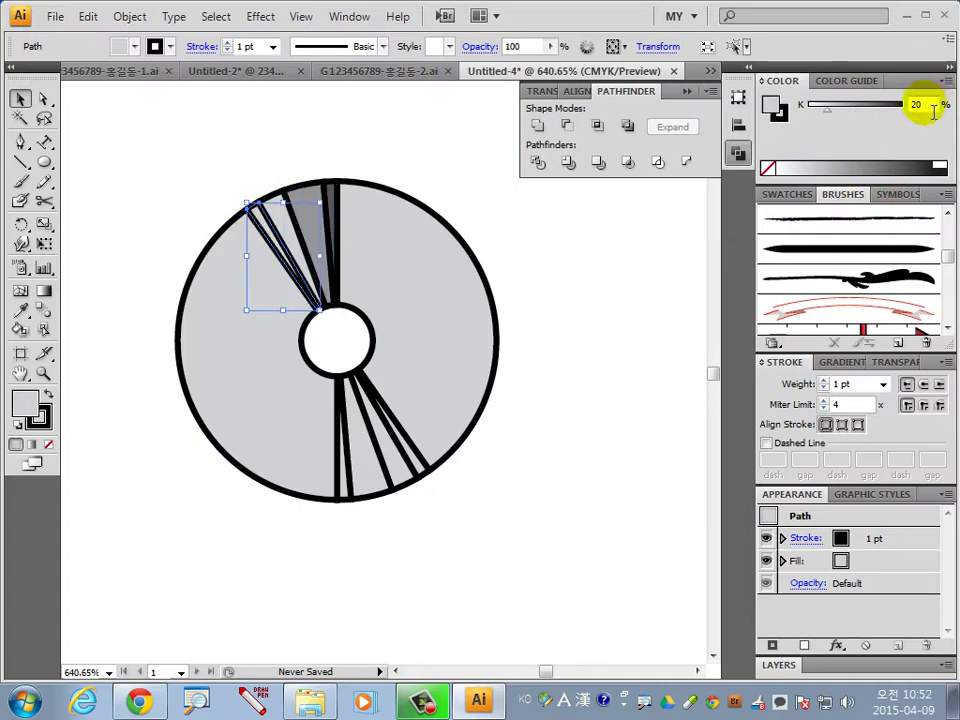
{"action": "type", "text": "50"}
{"action": "key", "text": "Return"}
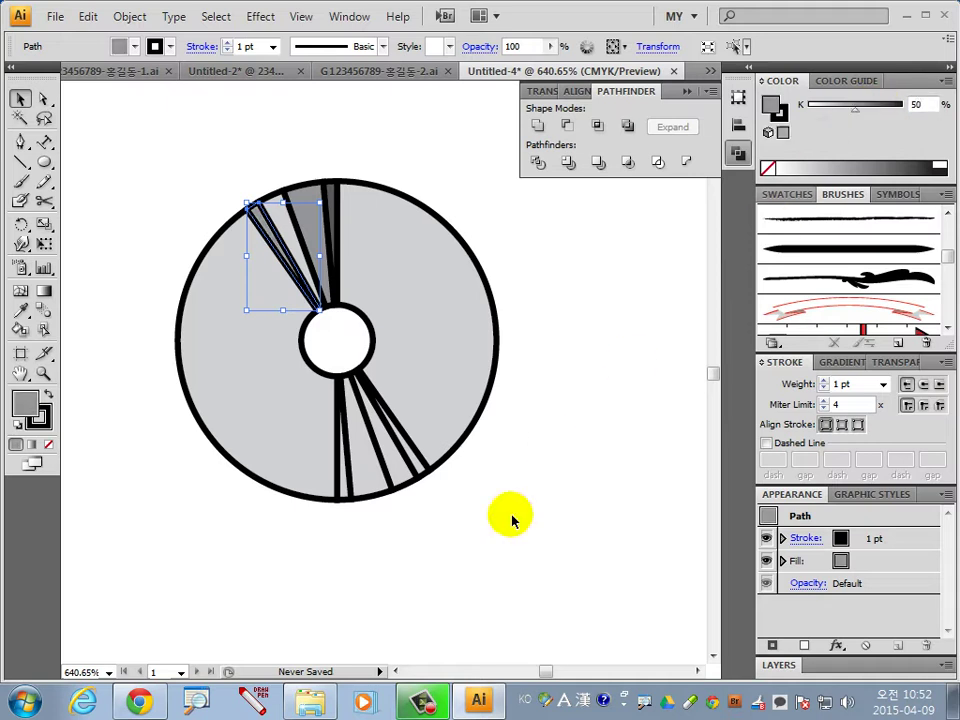
Eyedropper the dark and medium greys onto matching slices at the disc's bottom
{"action": "left_click", "coordinate": [345, 457]}
{"action": "left_click", "coordinate": [20, 311]}
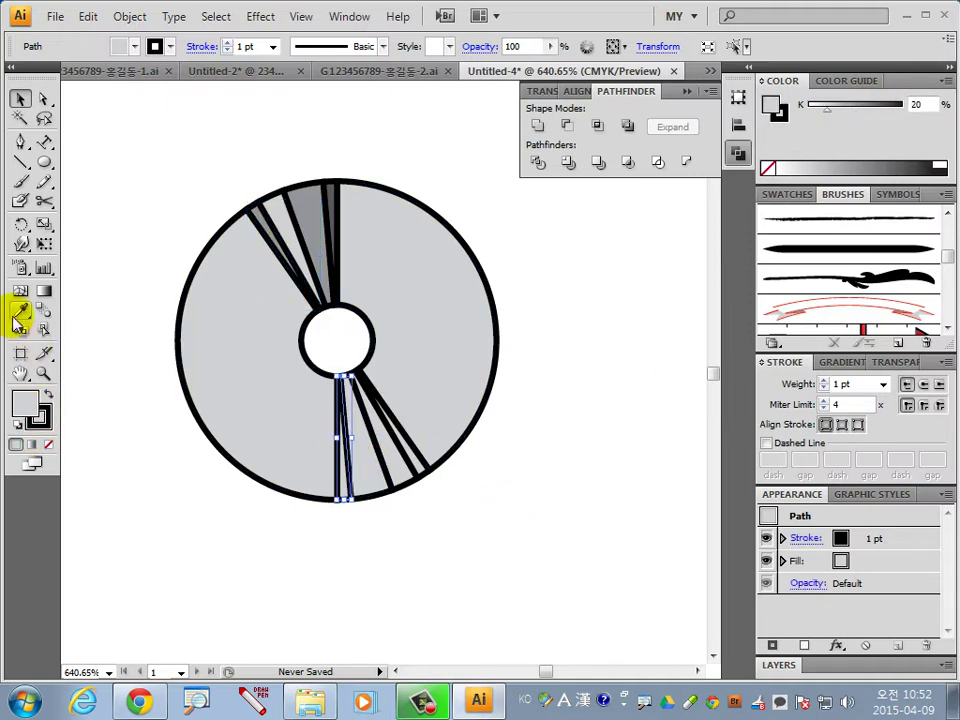
{"action": "left_click", "coordinate": [327, 210]}
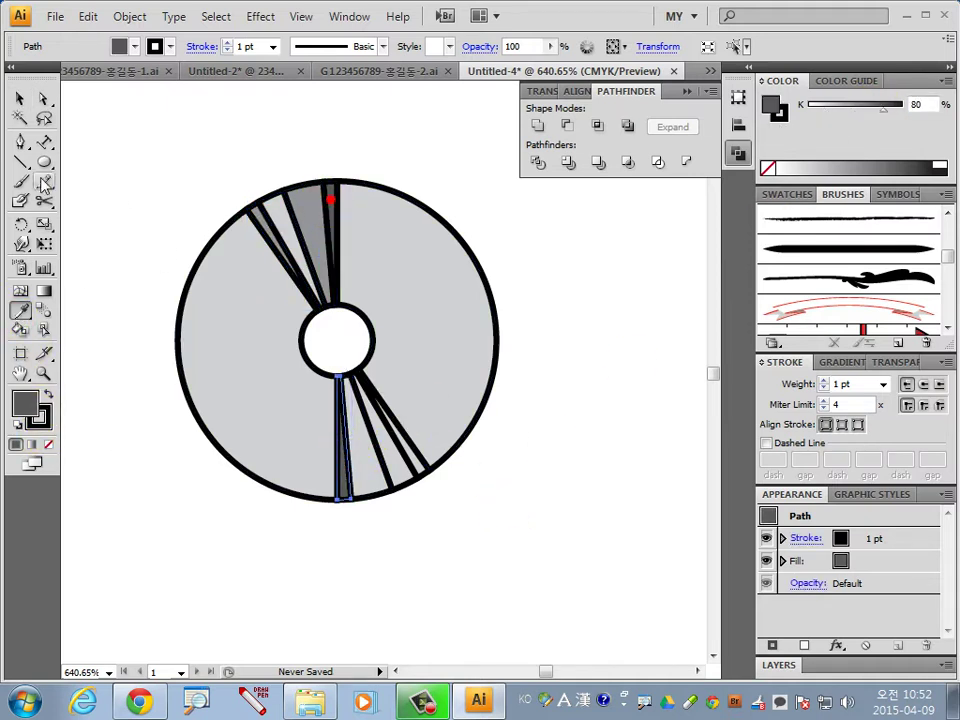
{"action": "left_click", "coordinate": [20, 99]}
{"action": "left_click", "coordinate": [380, 434], "text": "shift"}
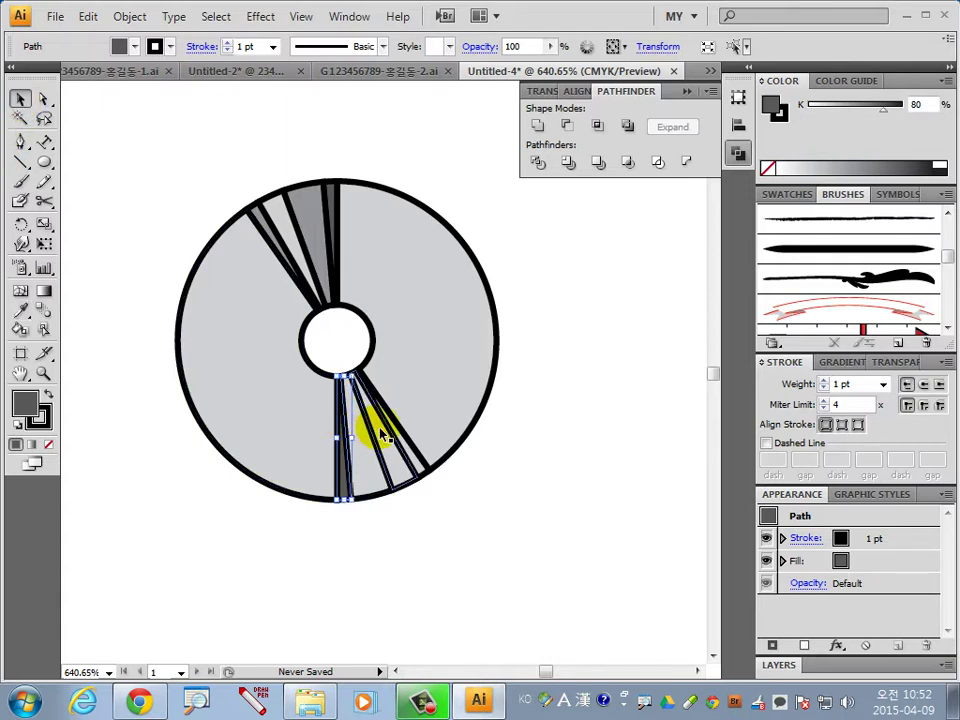
{"action": "left_click", "coordinate": [20, 310]}
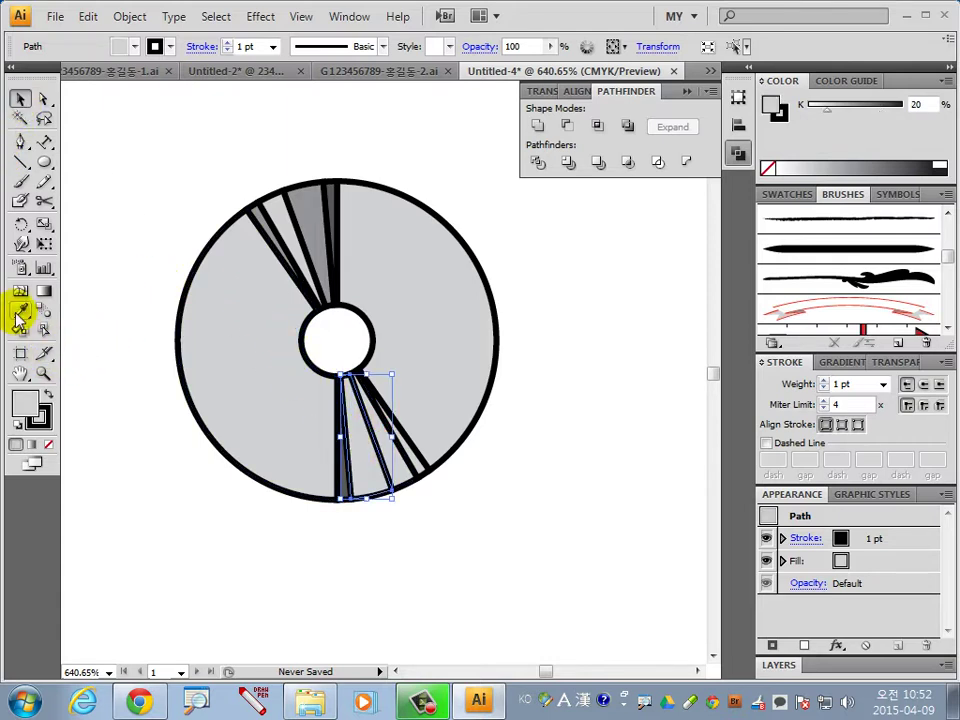
{"action": "left_click", "coordinate": [270, 226]}
{"action": "left_click", "coordinate": [317, 208]}
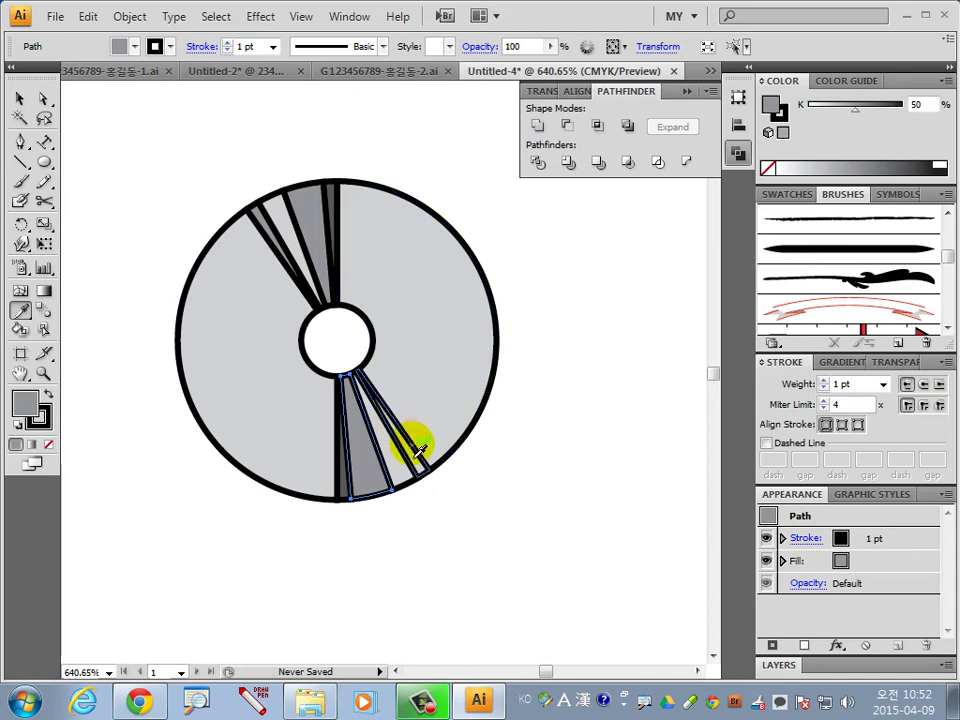
{"action": "left_click", "coordinate": [422, 468], "text": "ctrl"}
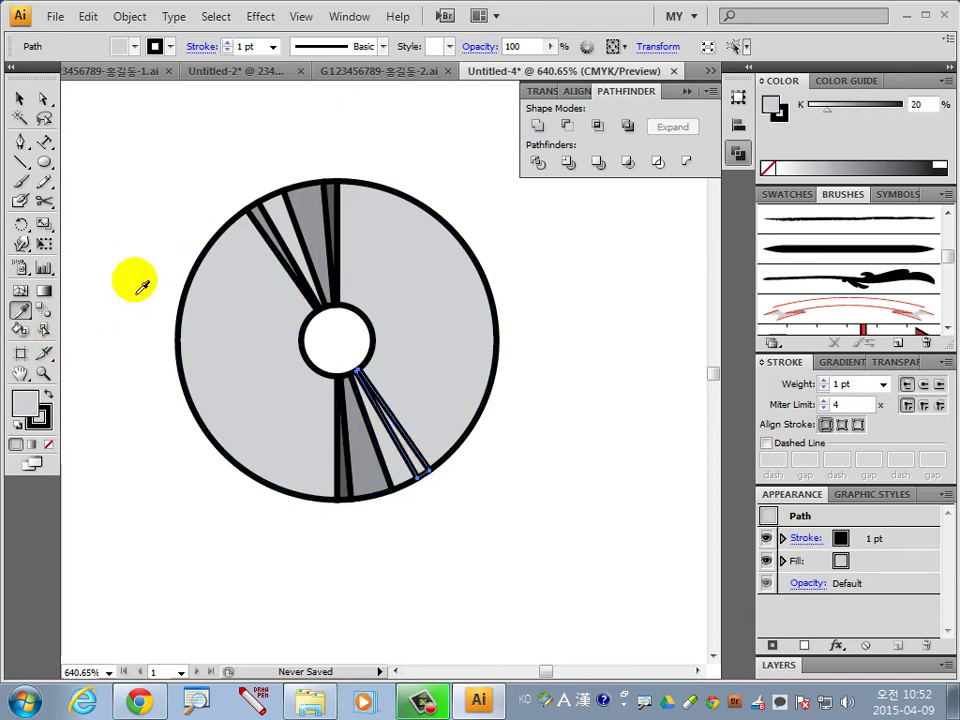
{"action": "left_click", "coordinate": [272, 228]}
{"action": "left_click", "coordinate": [303, 205]}
{"action": "left_click", "coordinate": [20, 98]}
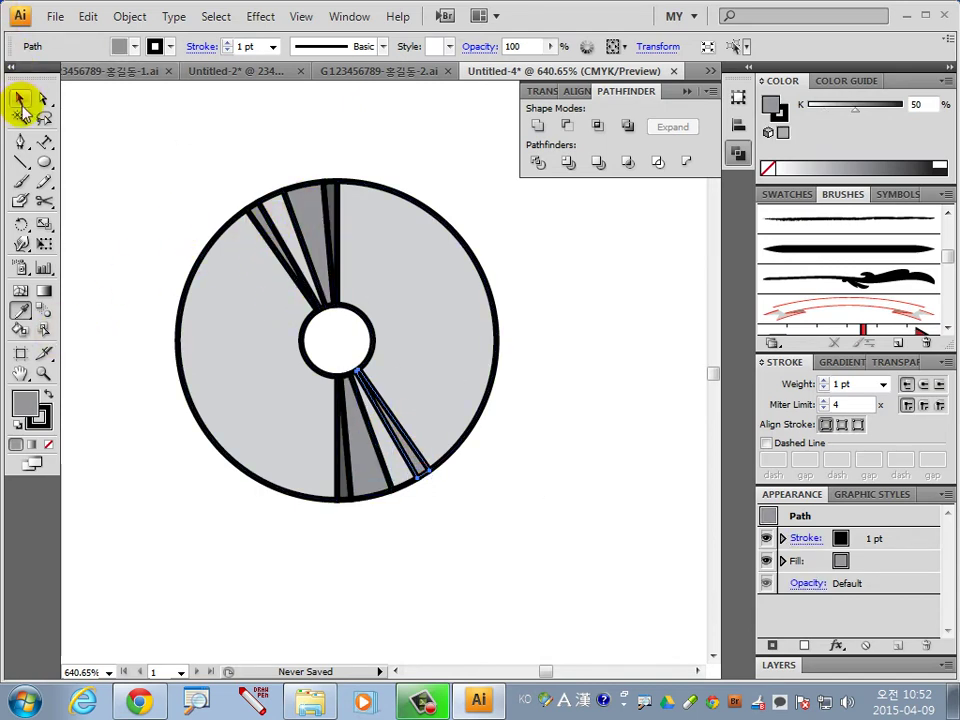
{"action": "left_click_drag", "start_coordinate": [549, 510], "coordinate": [118, 182]}
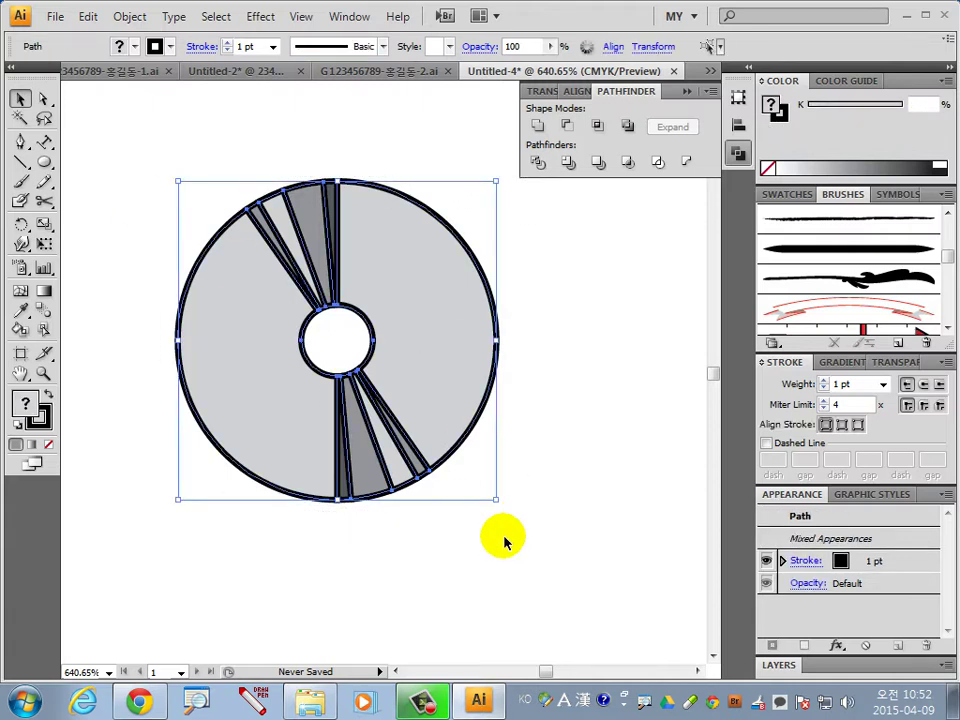
Set the disc pieces' stroke to None and rotate the disc counter-clockwise
{"action": "left_click", "coordinate": [46, 422]}
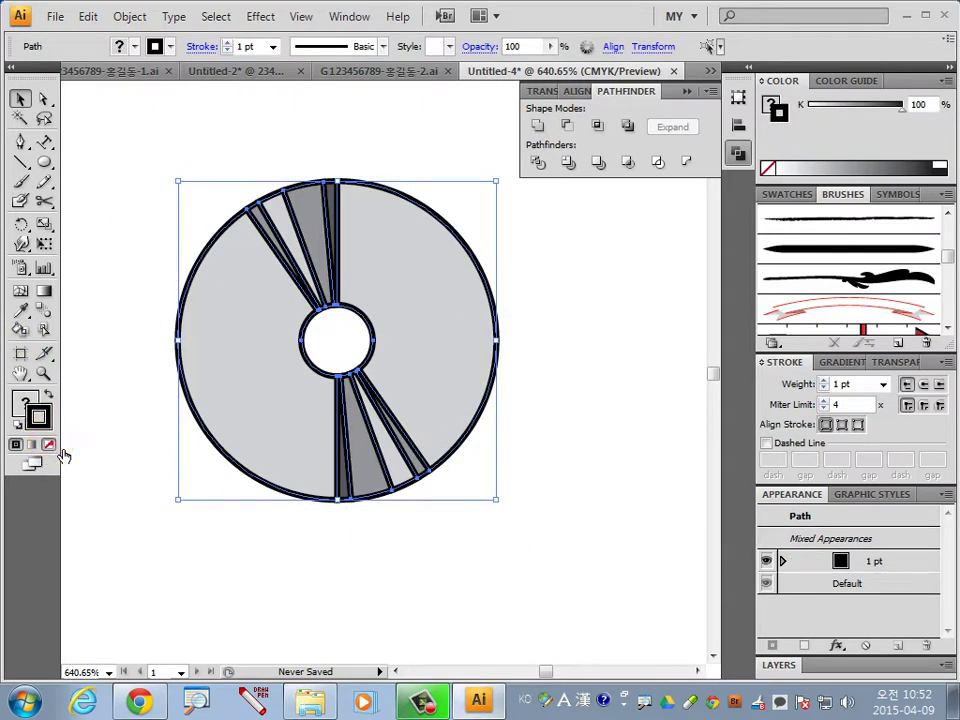
{"action": "left_click", "coordinate": [50, 444]}
{"action": "left_click", "coordinate": [515, 553]}
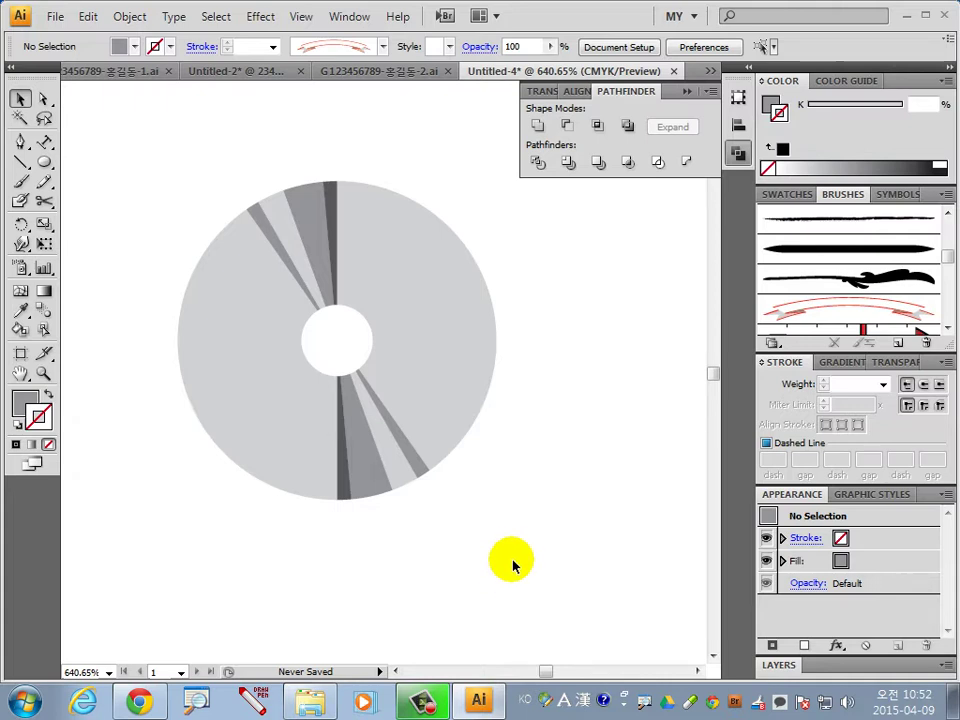
{"action": "left_click_drag", "start_coordinate": [514, 548], "coordinate": [159, 150]}
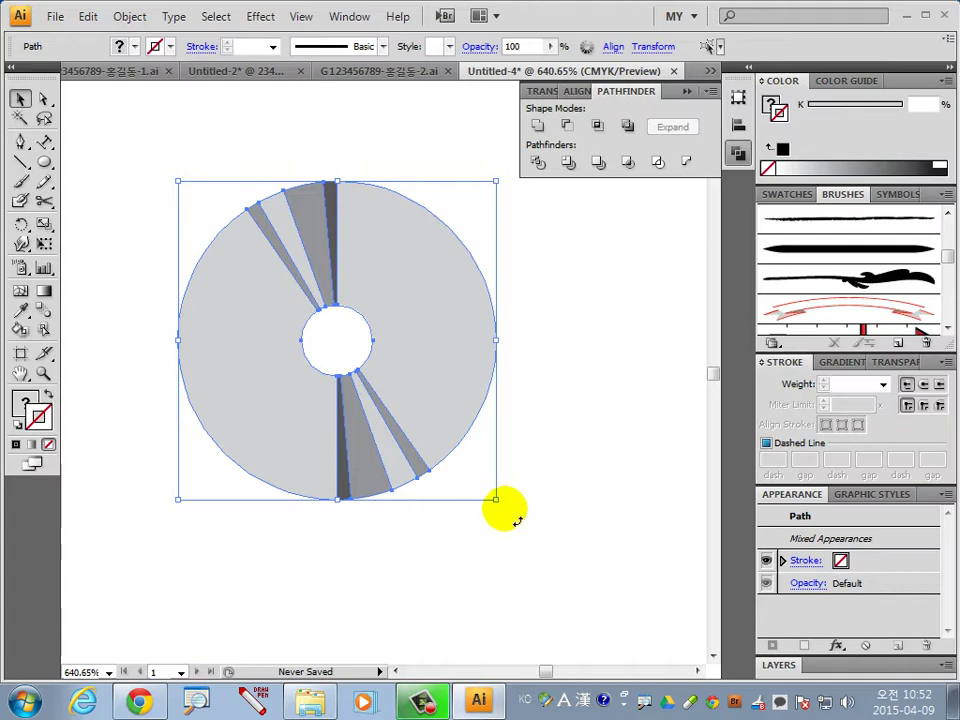
{"action": "left_click_drag", "start_coordinate": [505, 505], "coordinate": [555, 505]}
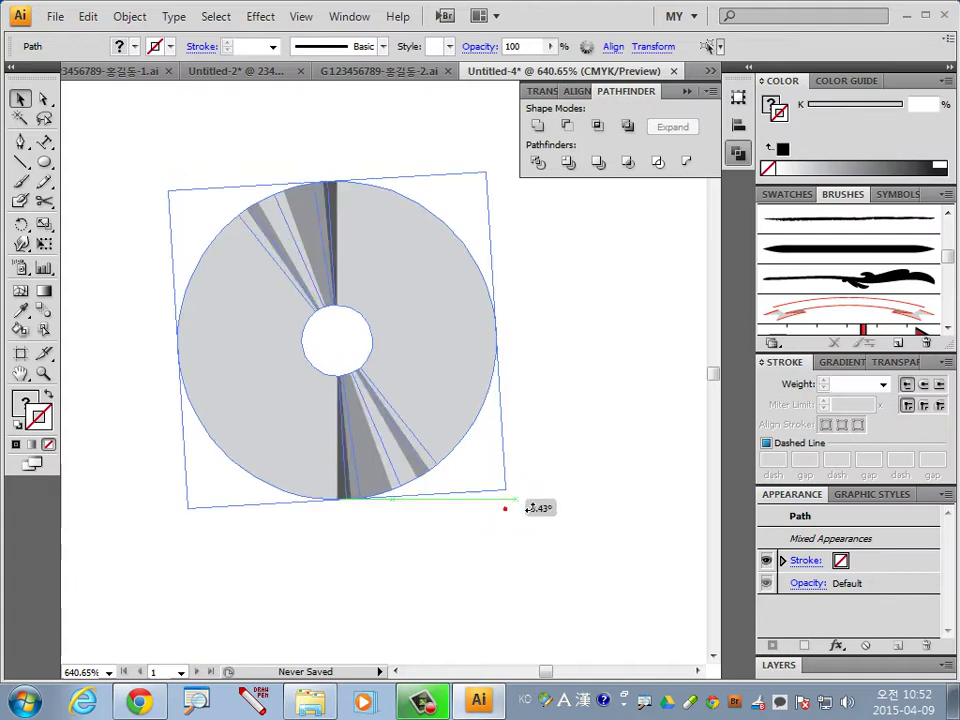
{"action": "left_click", "coordinate": [576, 534]}
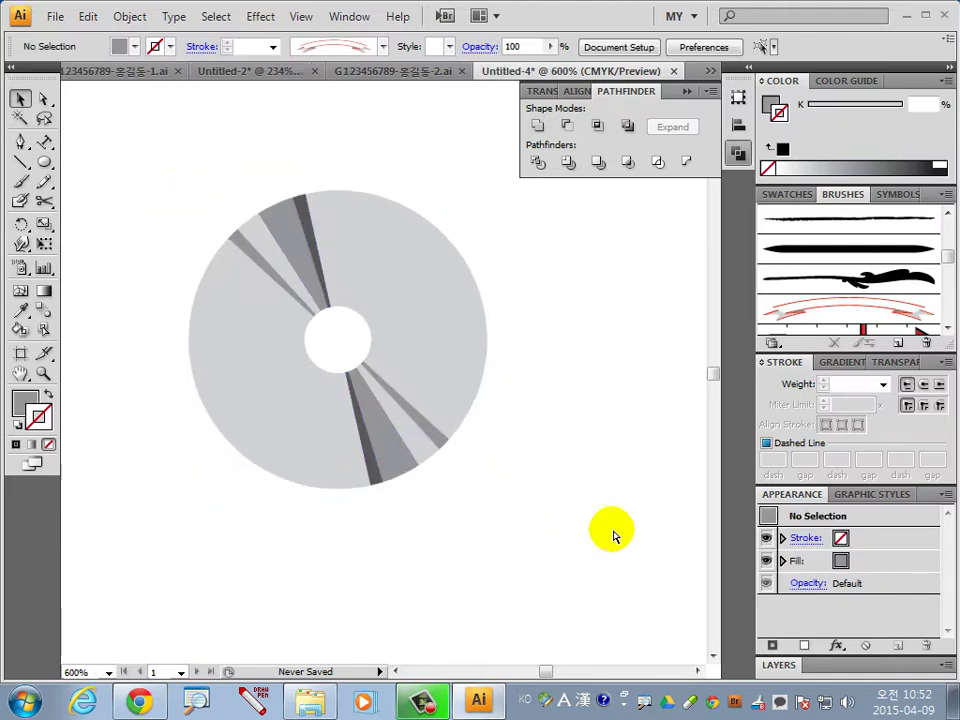
Zoom out and compare with the finished New Album reference artwork
{"action": "key", "text": "ctrl+minus"}
{"action": "key", "text": "ctrl+minus"}
{"action": "left_click_drag", "start_coordinate": [548, 505], "coordinate": [525, 579]}
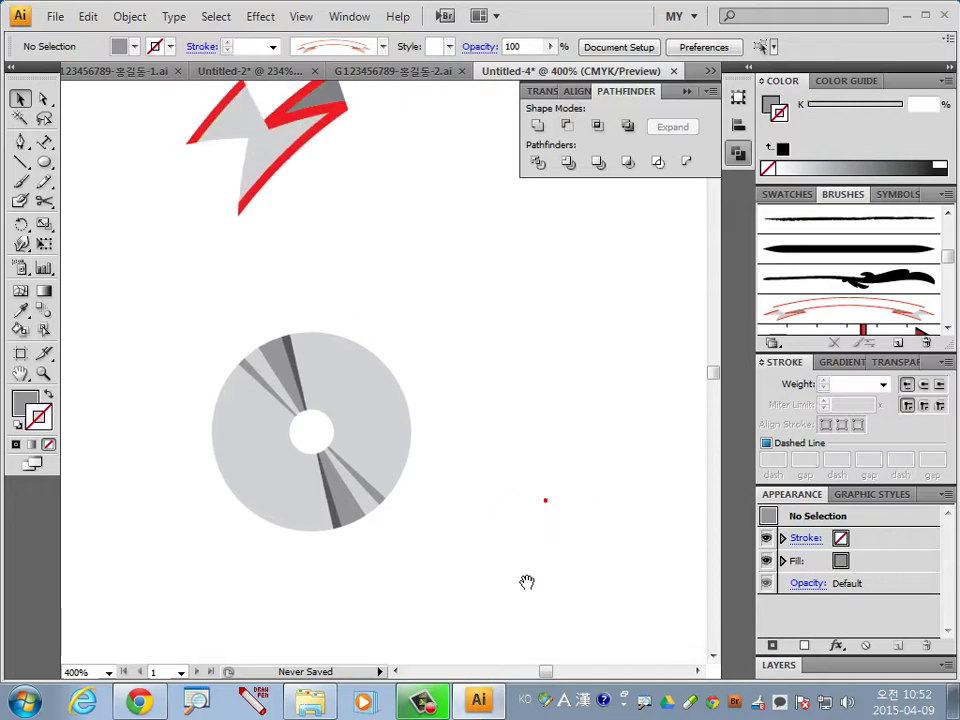
{"action": "left_click", "coordinate": [417, 72]}
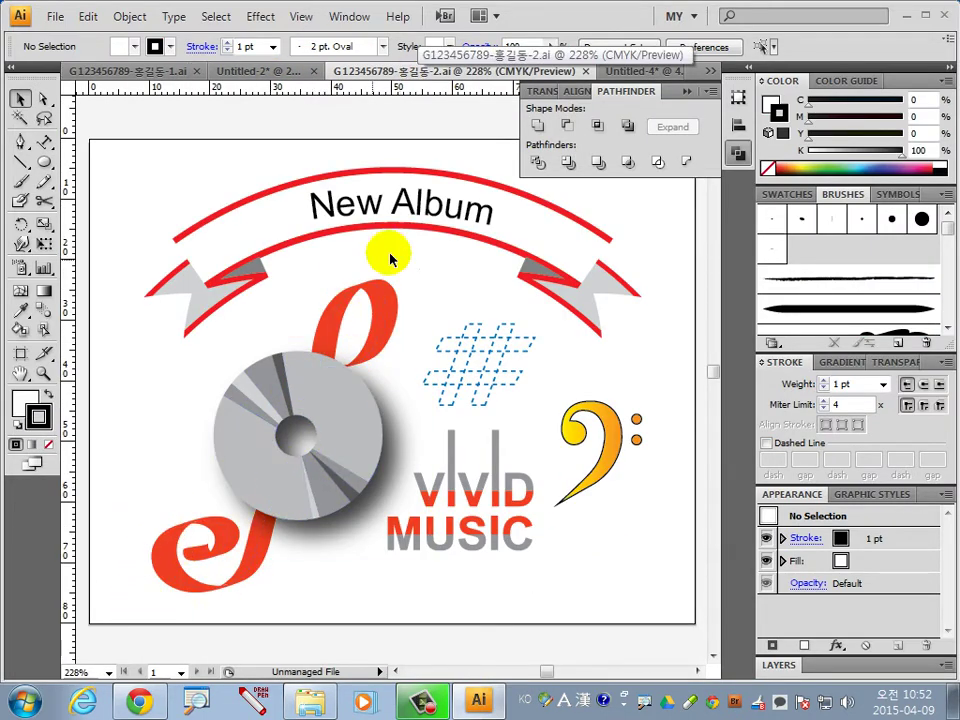
{"action": "left_click", "coordinate": [650, 75]}
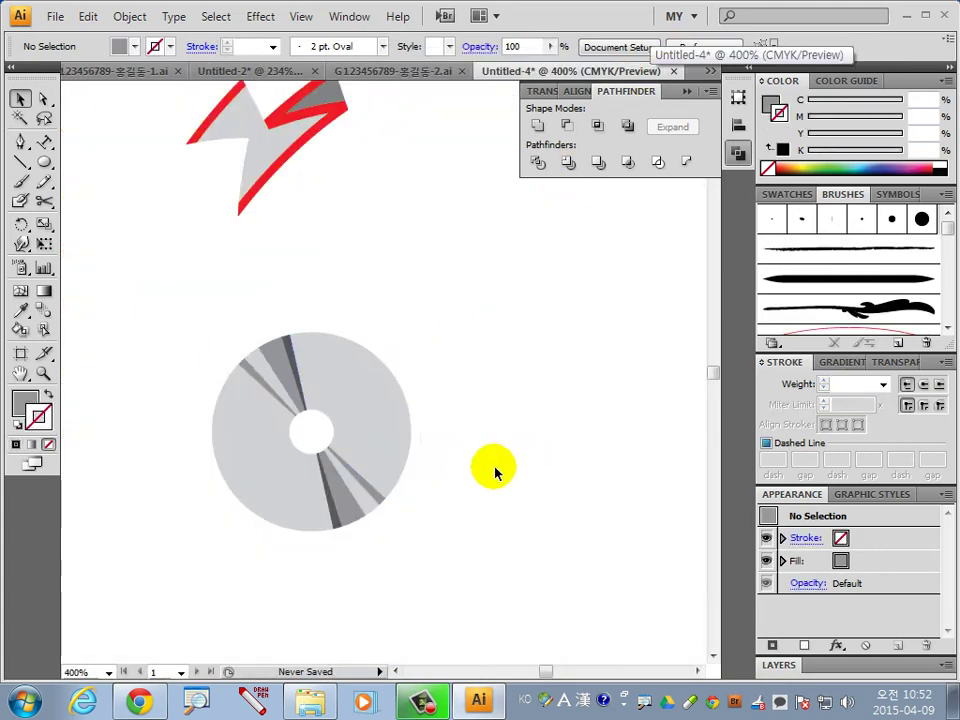
{"action": "left_click_drag", "start_coordinate": [493, 467], "coordinate": [520, 381]}
Group all the disc pieces into one object
{"action": "left_click", "coordinate": [394, 358]}
{"action": "left_click_drag", "start_coordinate": [531, 456], "coordinate": [366, 306]}
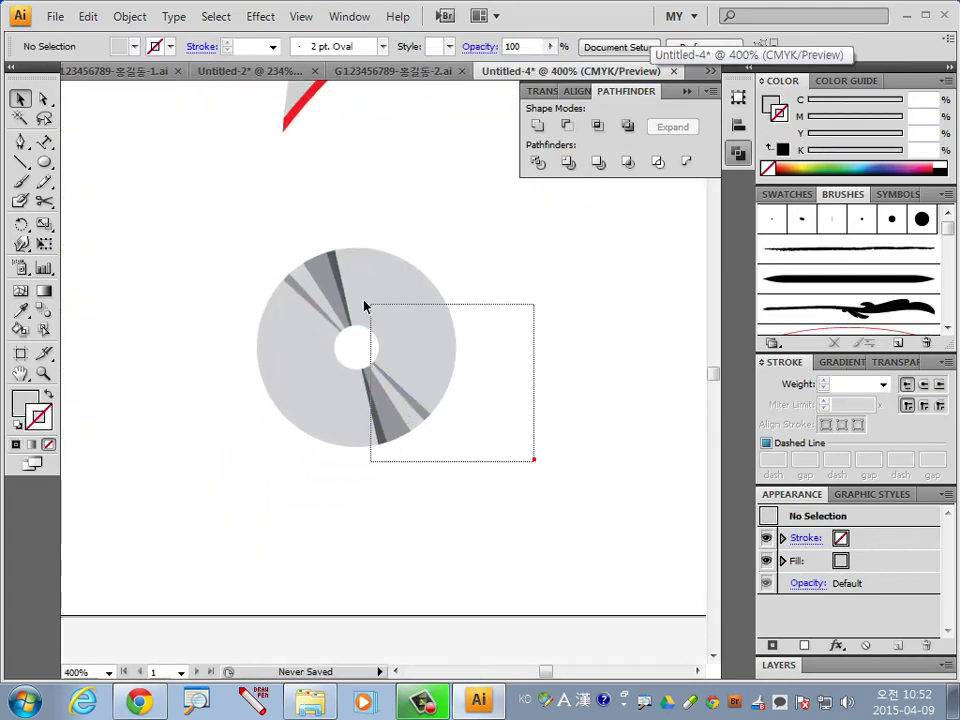
{"action": "left_click", "coordinate": [360, 298]}
{"action": "right_click", "coordinate": [360, 298]}
{"action": "left_click", "coordinate": [426, 364]}
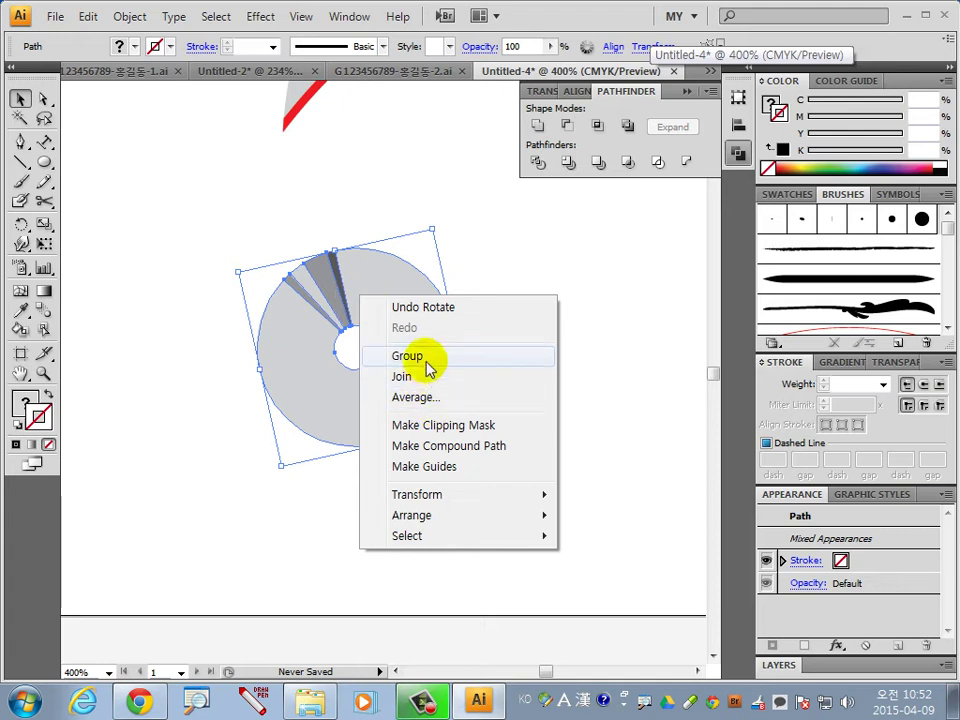
{"action": "left_click", "coordinate": [562, 498]}
{"action": "left_click", "coordinate": [20, 141]}
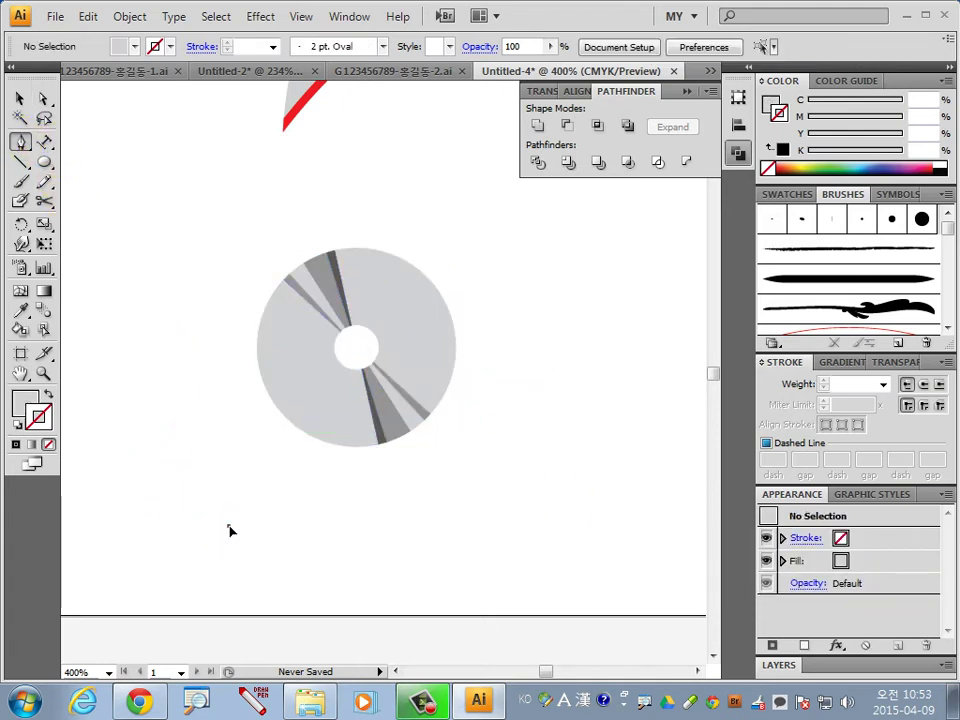
Draw the clef's looping tail curve below the disc as a stroked path
{"action": "mouse_move", "coordinate": [229, 527]}
{"action": "left_mouse_down"}
{"action": "mouse_move", "coordinate": [268, 515]}
{"action": "mouse_move", "coordinate": [231, 482]}
{"action": "left_mouse_up"}
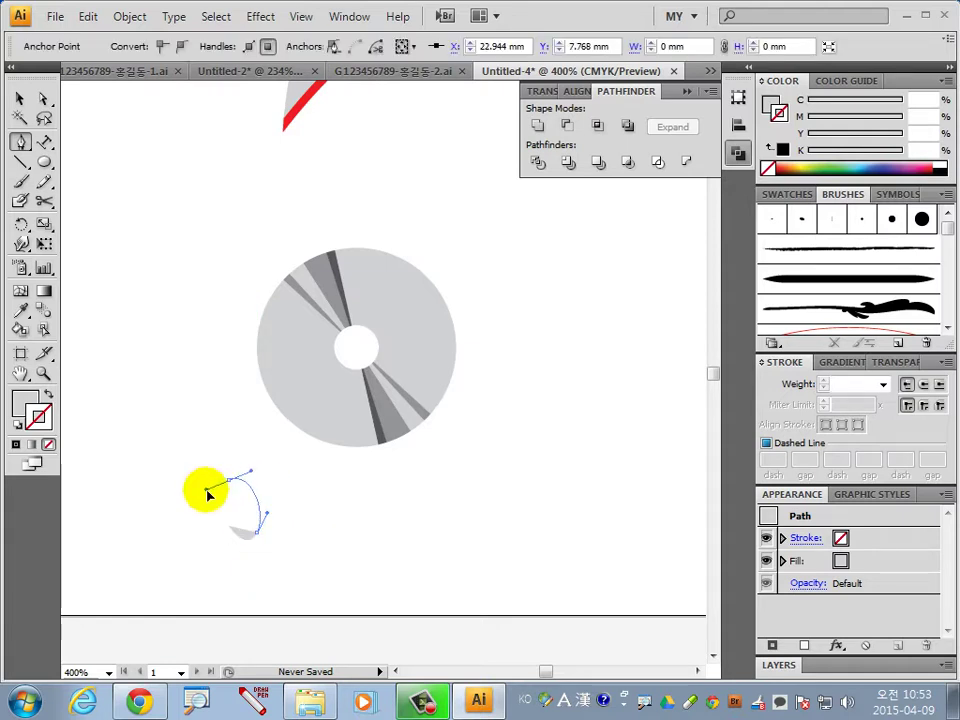
{"action": "mouse_move", "coordinate": [256, 533]}
{"action": "left_mouse_down"}
{"action": "mouse_move", "coordinate": [246, 567]}
{"action": "mouse_move", "coordinate": [310, 567]}
{"action": "left_mouse_up"}
{"action": "mouse_move", "coordinate": [332, 257]}
{"action": "left_mouse_down"}
{"action": "mouse_move", "coordinate": [338, 435]}
{"action": "mouse_move", "coordinate": [217, 398]}
{"action": "left_mouse_up"}
{"action": "left_click", "coordinate": [47, 394]}
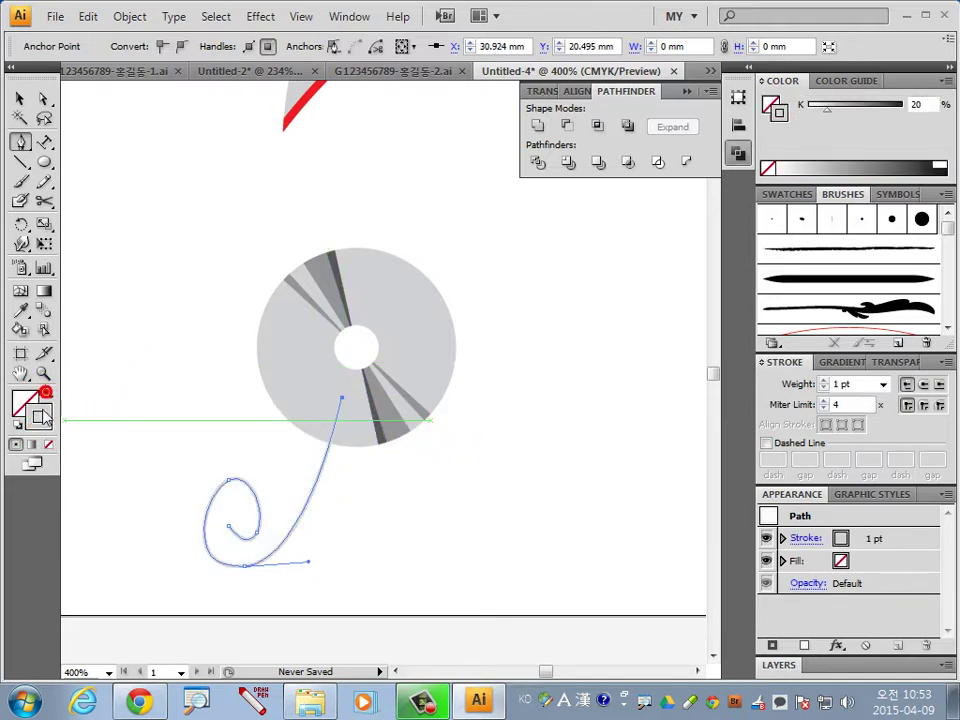
{"action": "left_click", "coordinate": [20, 98]}
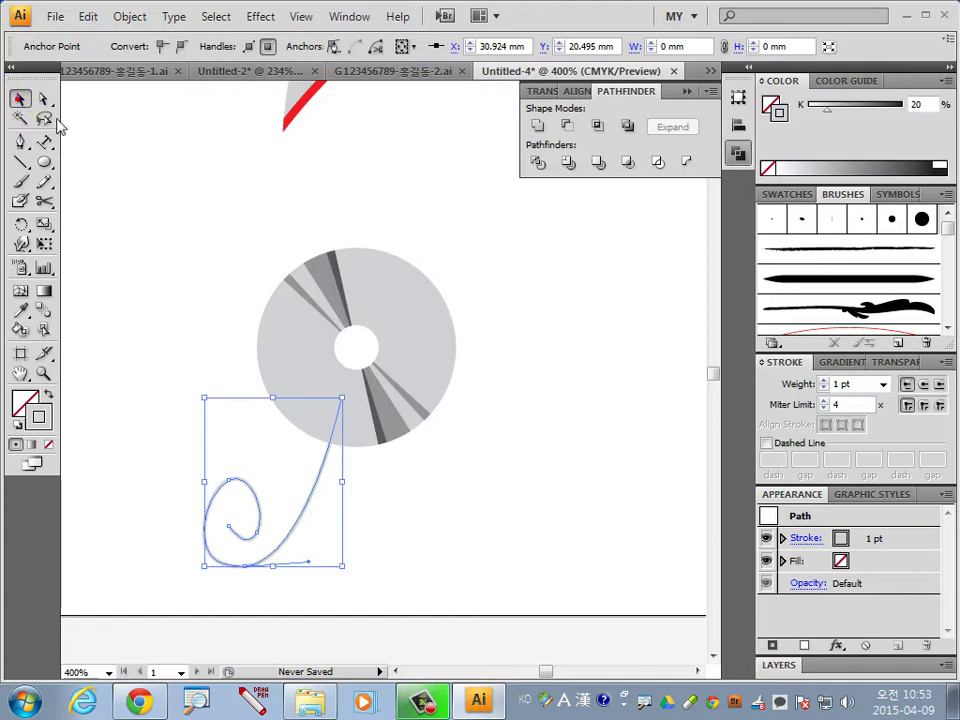
{"action": "left_click", "coordinate": [41, 142]}
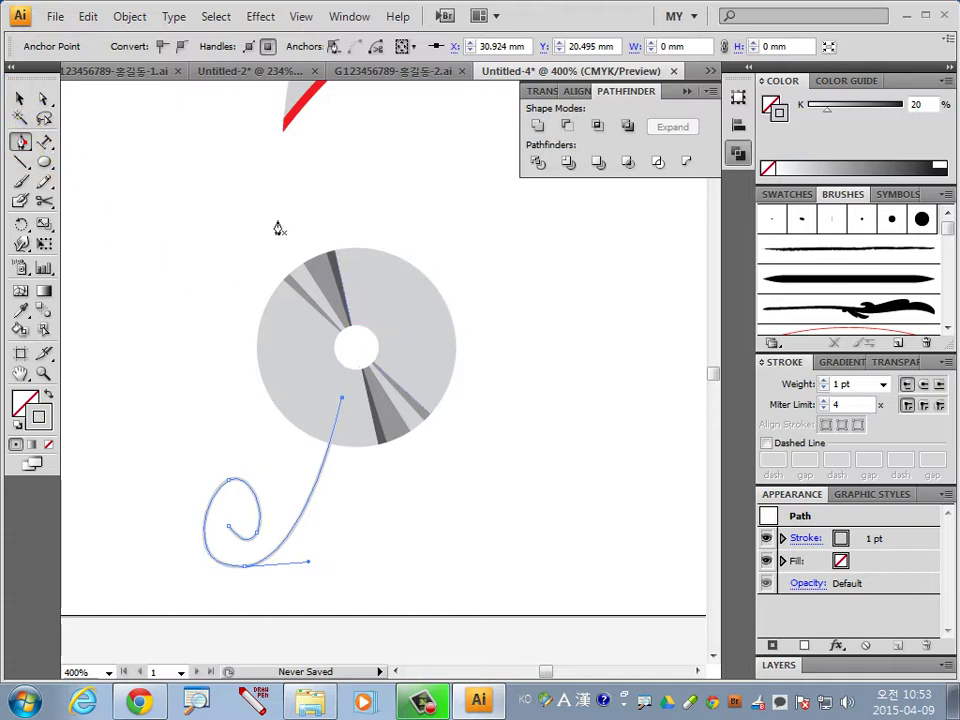
Draw the clef's upper loop rising above the disc
{"action": "left_click", "coordinate": [387, 318]}
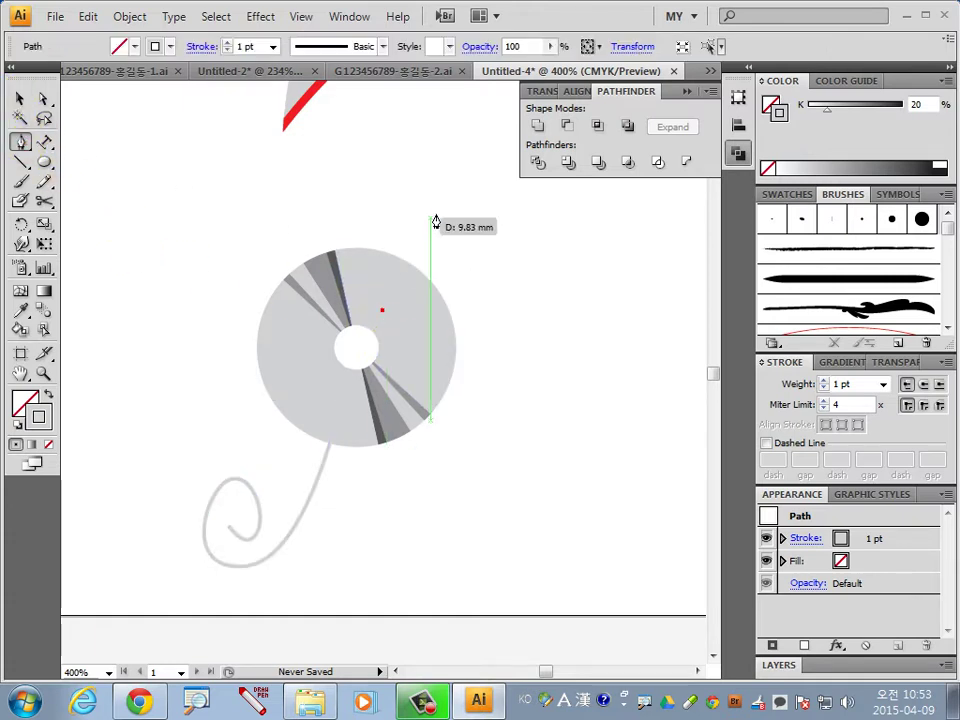
{"action": "left_click_drag", "start_coordinate": [429, 203], "coordinate": [467, 210]}
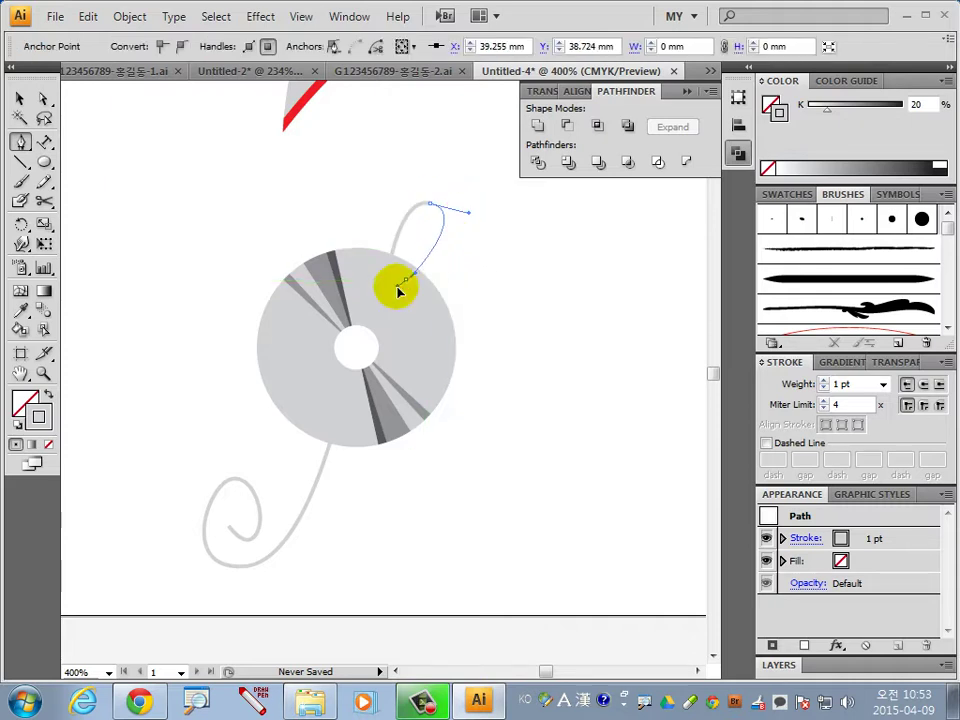
{"action": "left_click", "coordinate": [19, 99]}
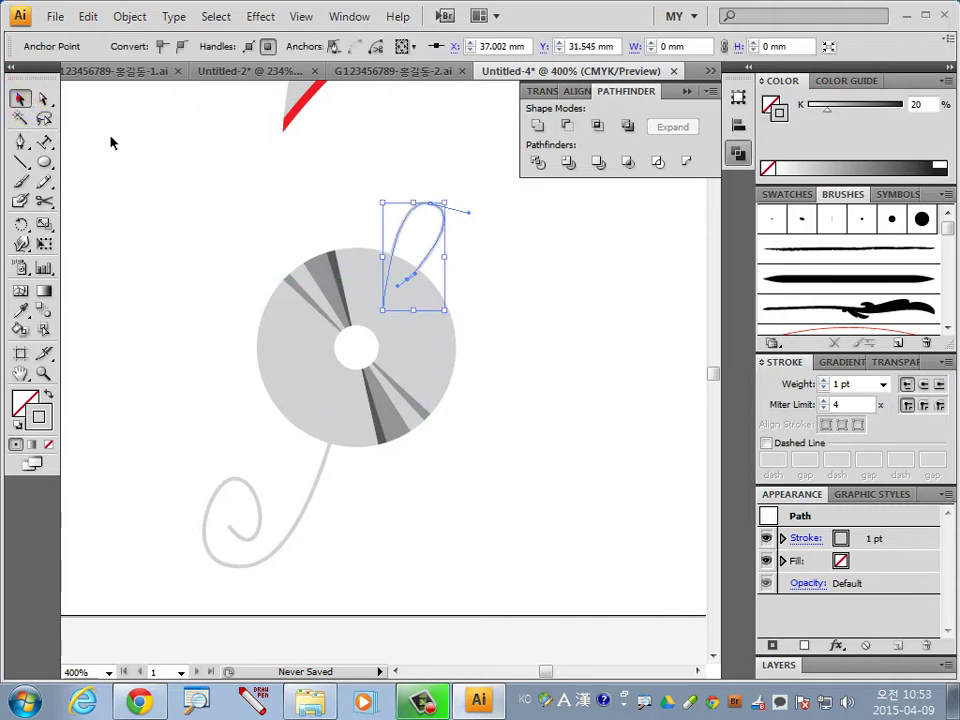
{"action": "left_click", "coordinate": [407, 500]}
{"action": "left_click", "coordinate": [294, 528]}
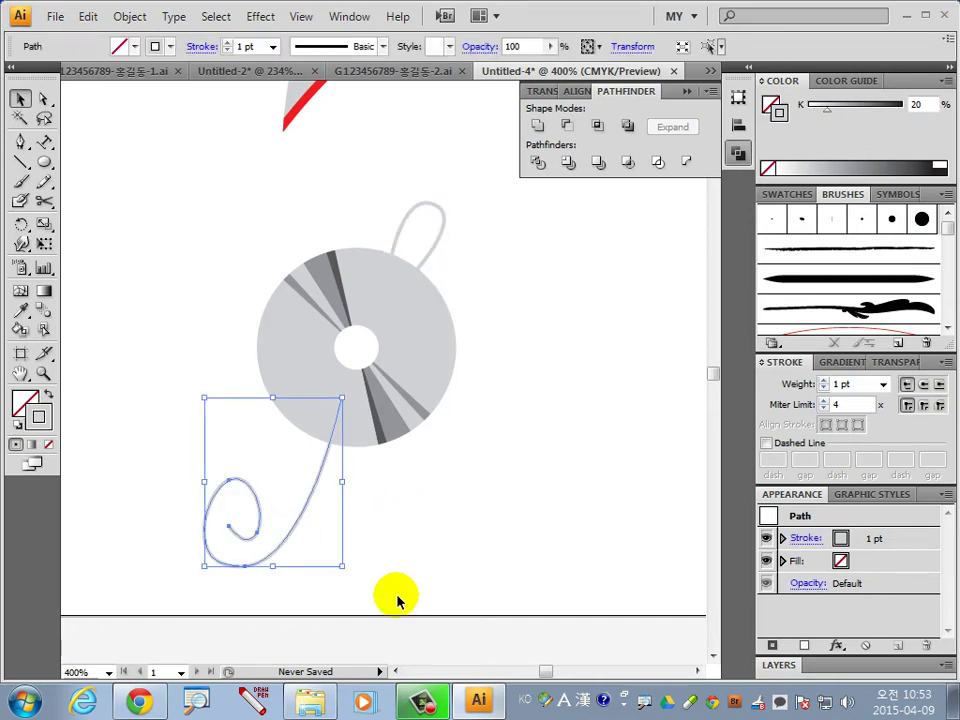
{"action": "left_click", "coordinate": [600, 335]}
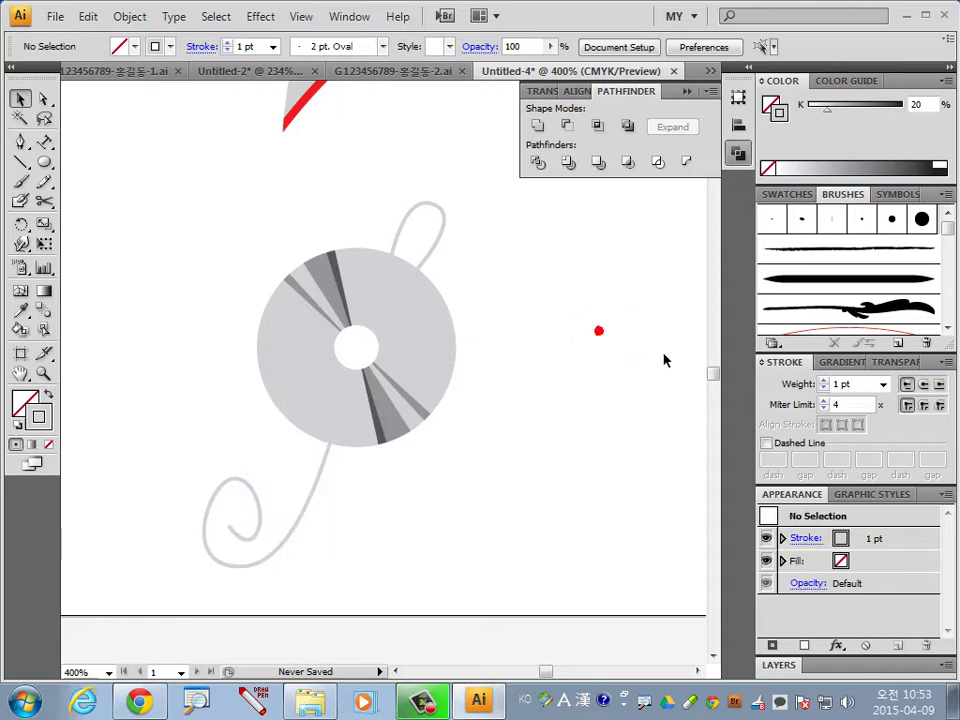
Apply the Artistic_Calligraphic 3 pt. Flat brush to both clef curves
{"action": "left_click", "coordinate": [852, 203]}
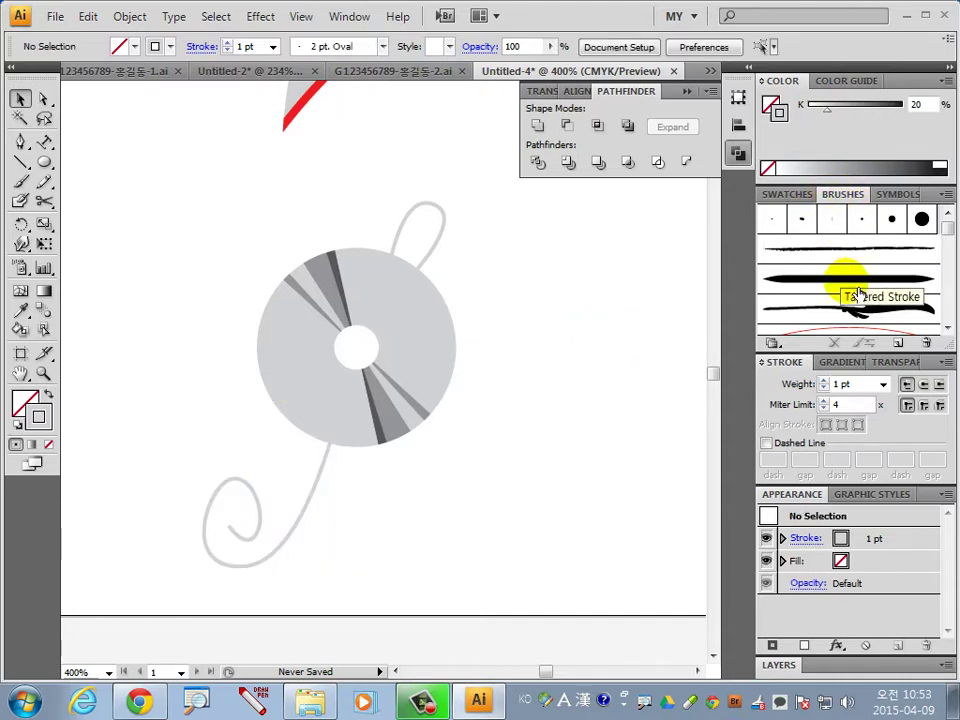
{"action": "left_click", "coordinate": [772, 344]}
{"action": "left_click", "coordinate": [829, 408]}
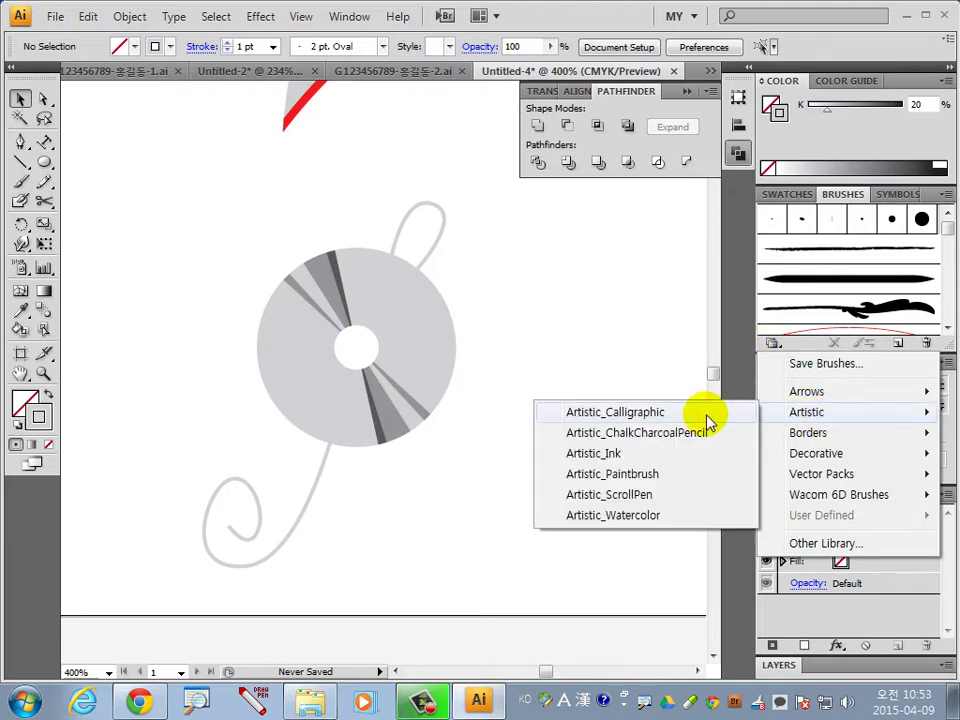
{"action": "left_click", "coordinate": [683, 420]}
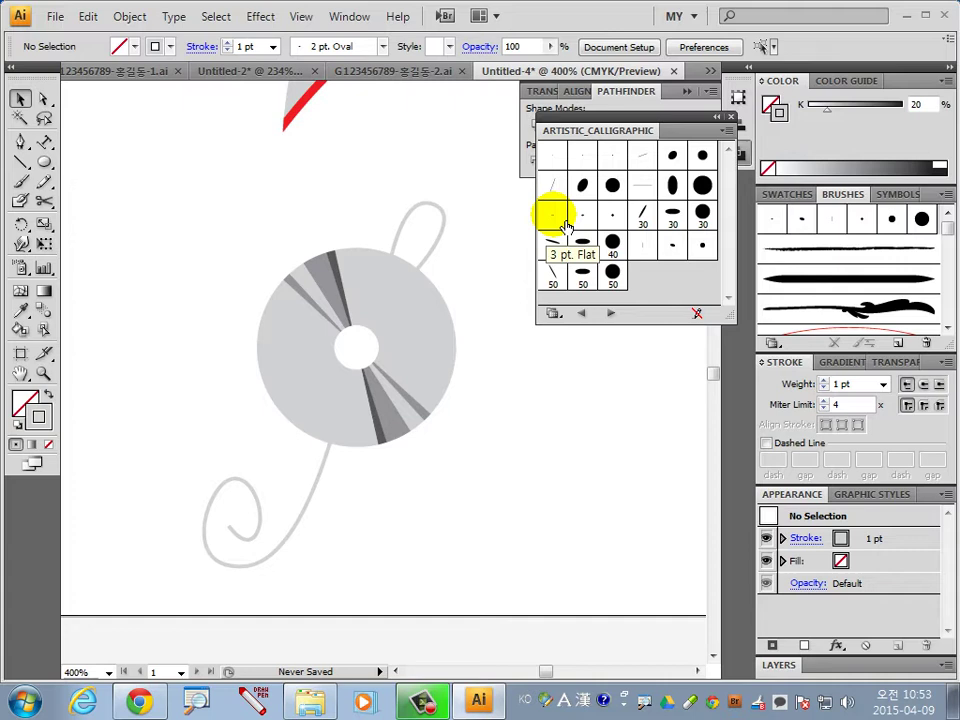
{"action": "left_click", "coordinate": [440, 236]}
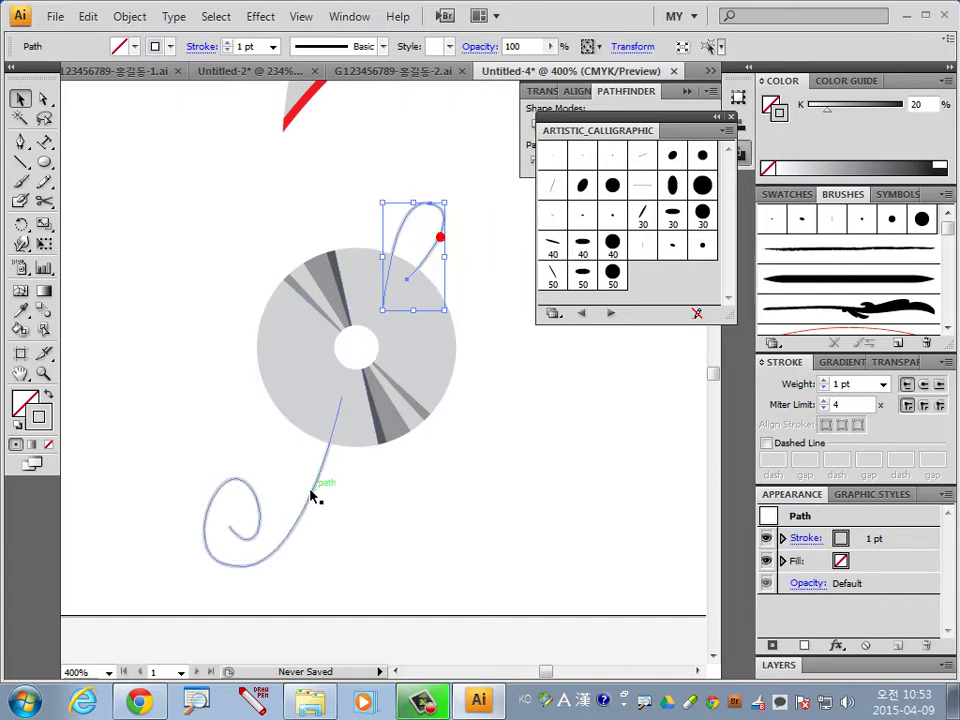
{"action": "left_click", "coordinate": [300, 527], "text": "shift"}
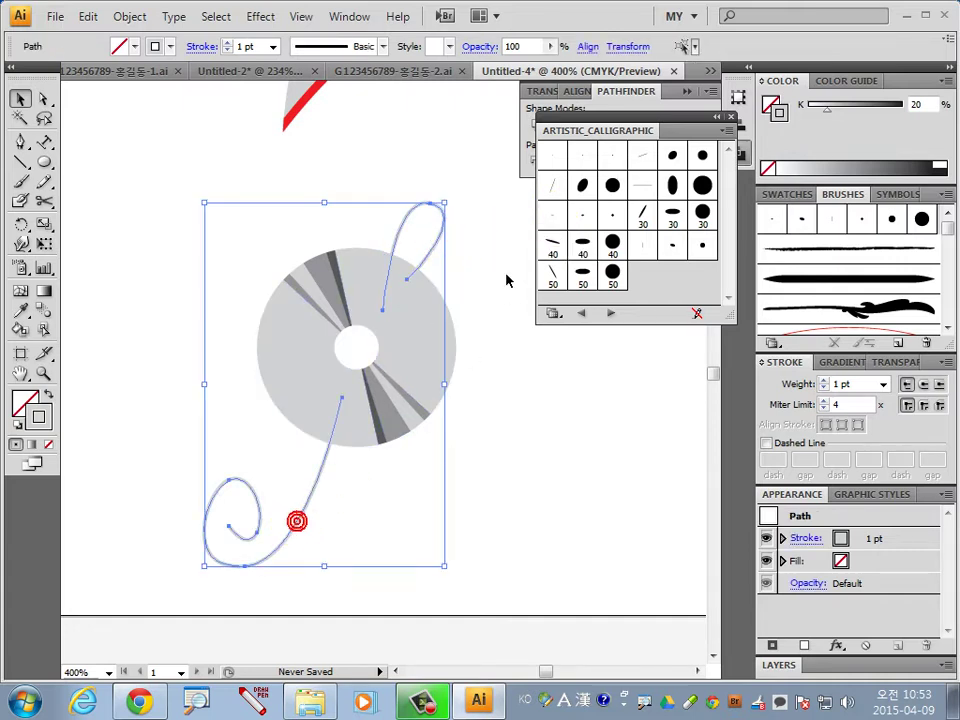
{"action": "left_click", "coordinate": [549, 224]}
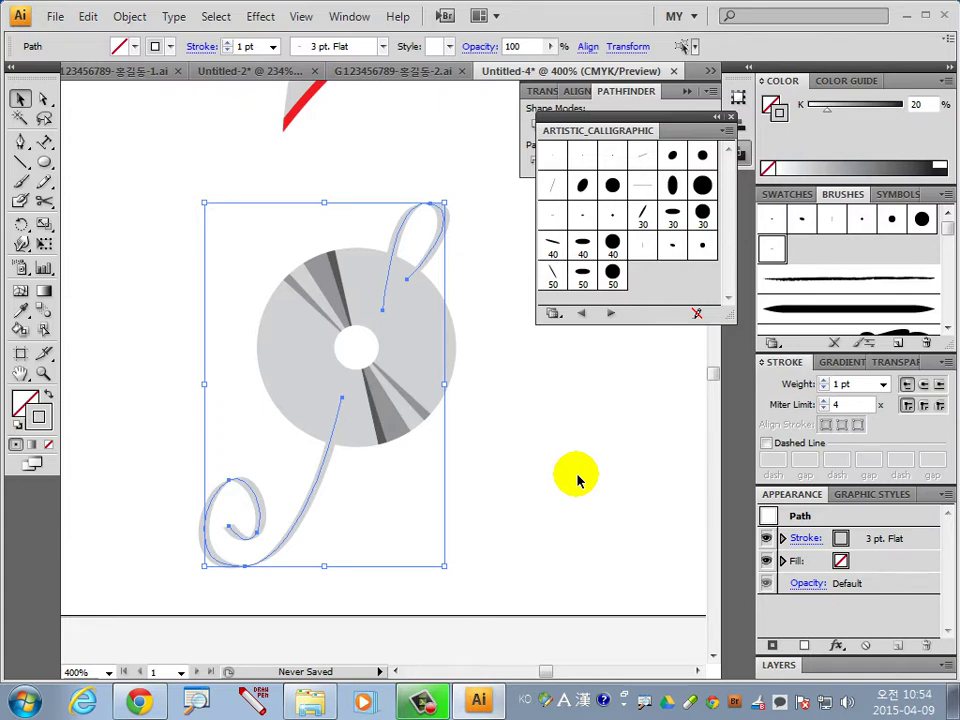
Make the clef strokes red in CMYK (M 90, Y 100, K 0) and select the disc
{"action": "left_click", "coordinate": [944, 80]}
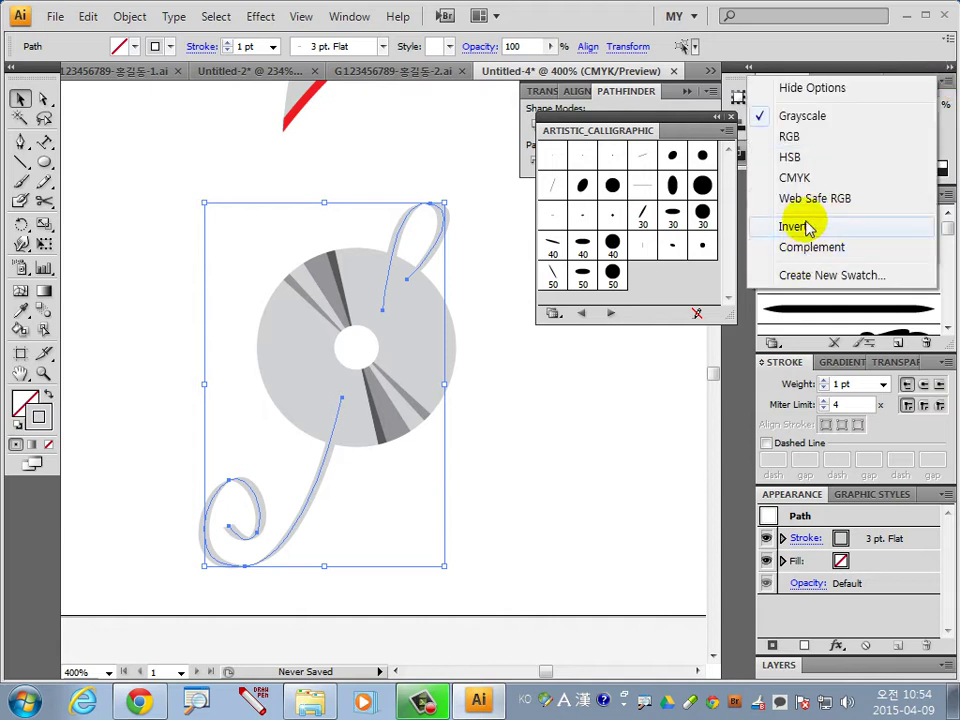
{"action": "left_click", "coordinate": [812, 178]}
{"action": "left_click", "coordinate": [928, 118]}
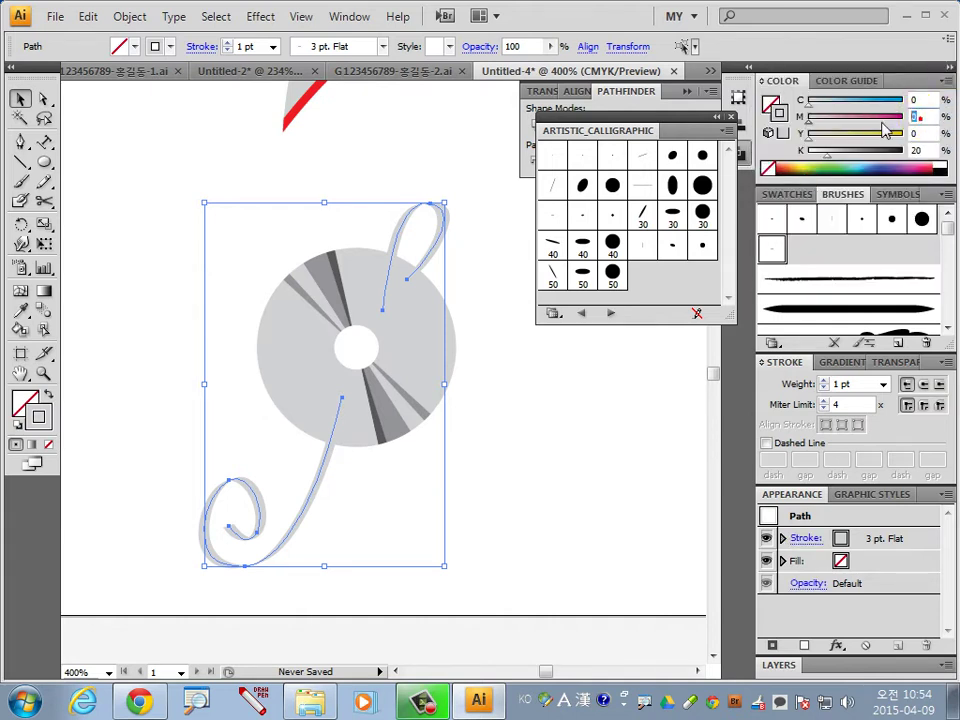
{"action": "type", "text": "90"}
{"action": "key", "text": "Return"}
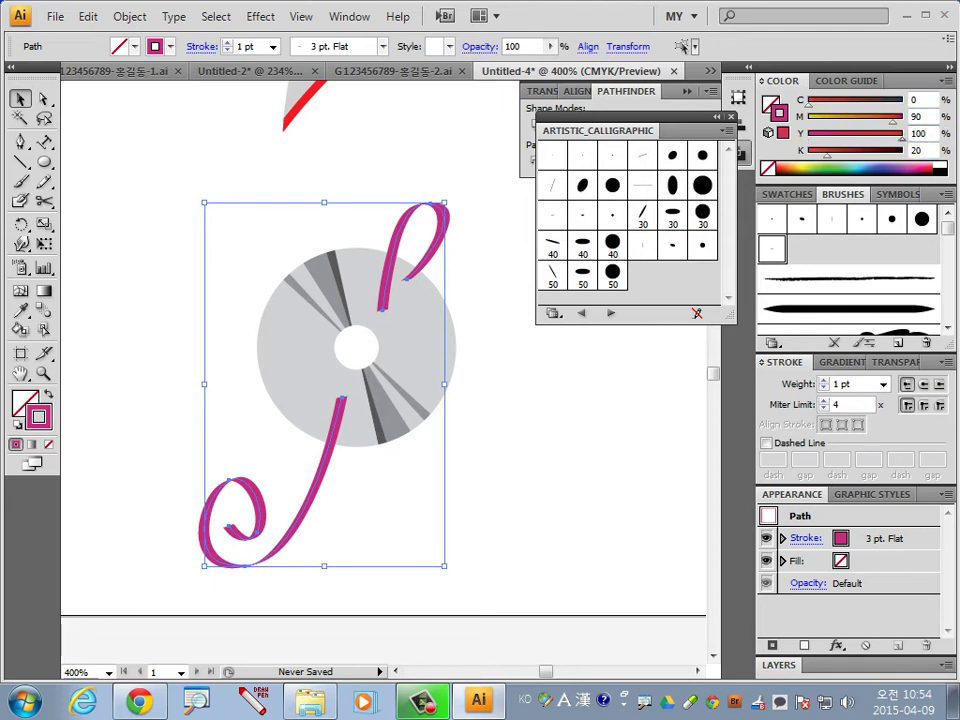
{"action": "left_click", "coordinate": [925, 148]}
{"action": "left_click", "coordinate": [860, 152]}
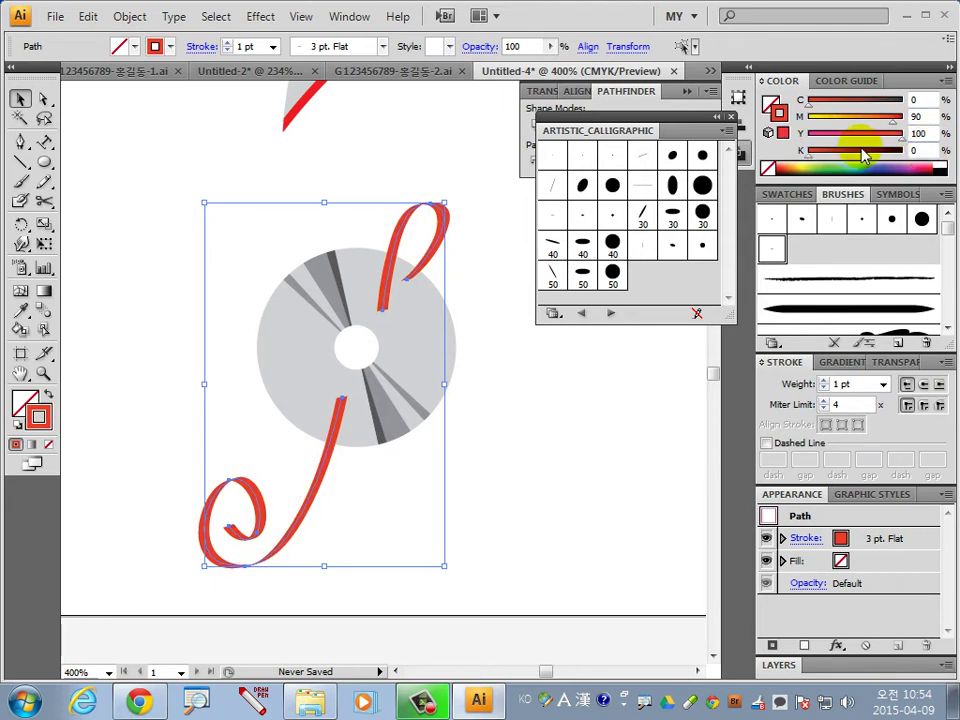
{"action": "left_click", "coordinate": [414, 316]}
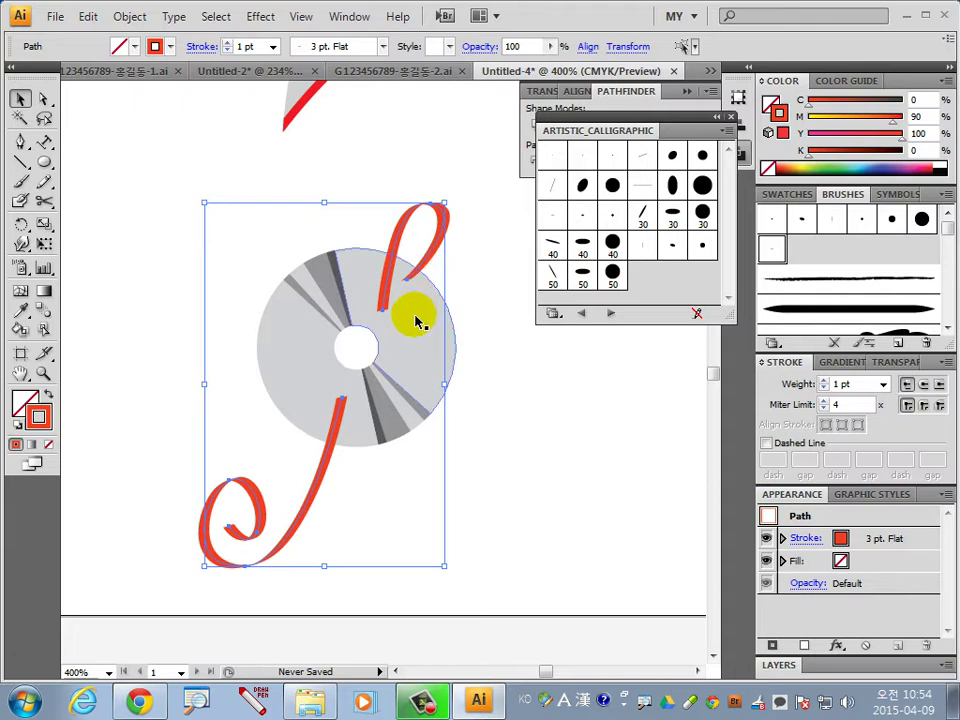
{"action": "left_click", "coordinate": [407, 335]}
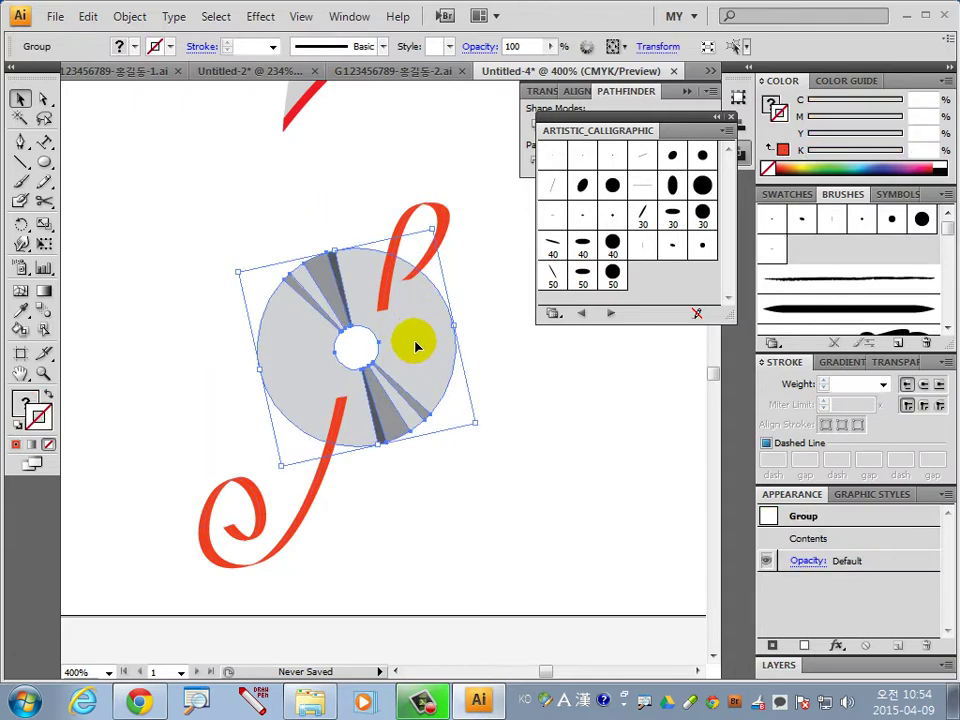
Bring the grey disc to the front, above the red swirl
{"action": "right_click", "coordinate": [416, 346]}
{"action": "mouse_move", "coordinate": [467, 472]}
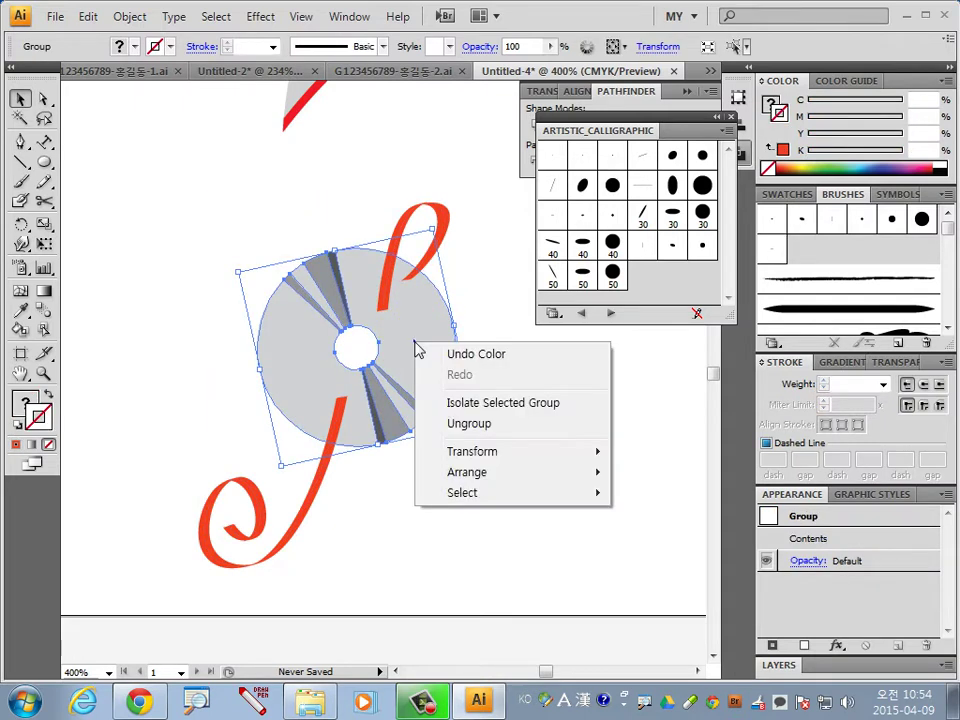
{"action": "left_click", "coordinate": [481, 472]}
{"action": "left_click", "coordinate": [659, 472]}
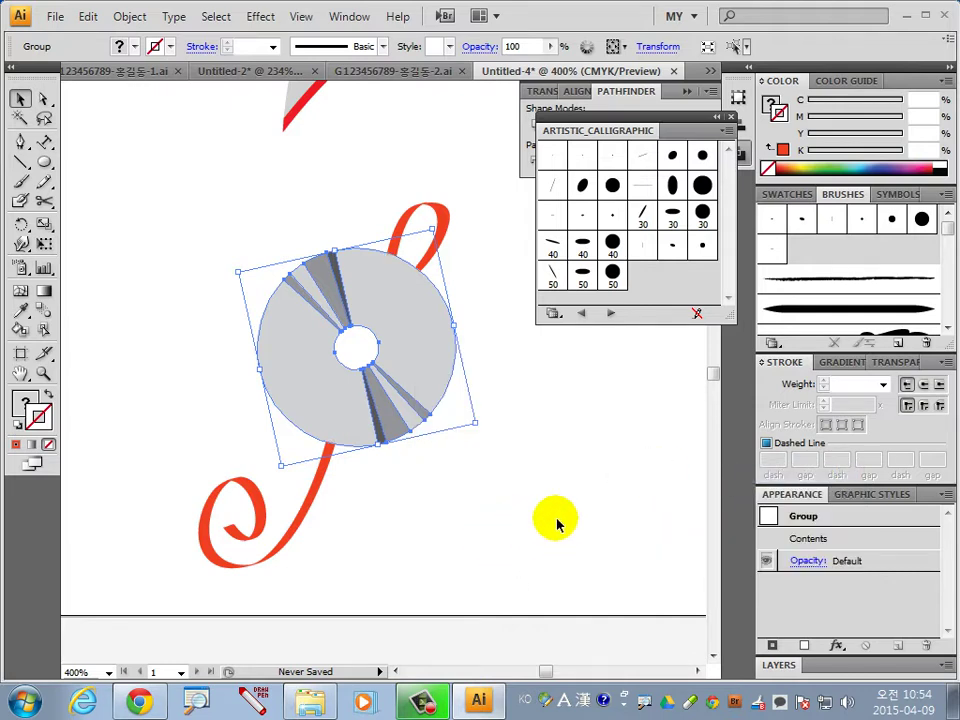
Preview a Drop Shadow on the disc, then cancel it
{"action": "left_click", "coordinate": [260, 16]}
{"action": "mouse_move", "coordinate": [286, 229]}
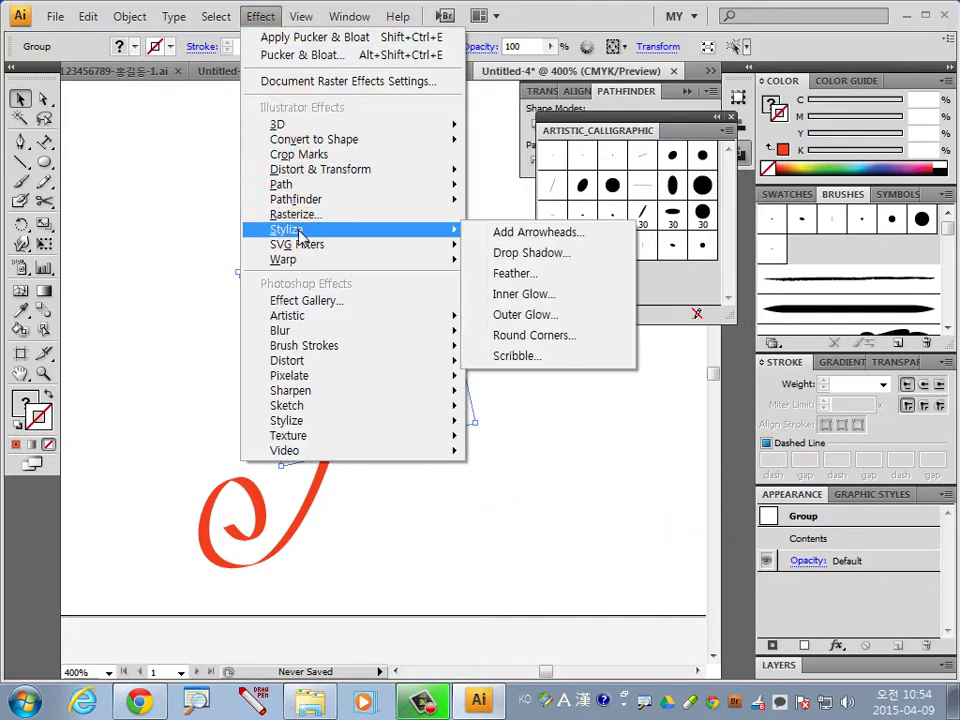
{"action": "left_click", "coordinate": [558, 254]}
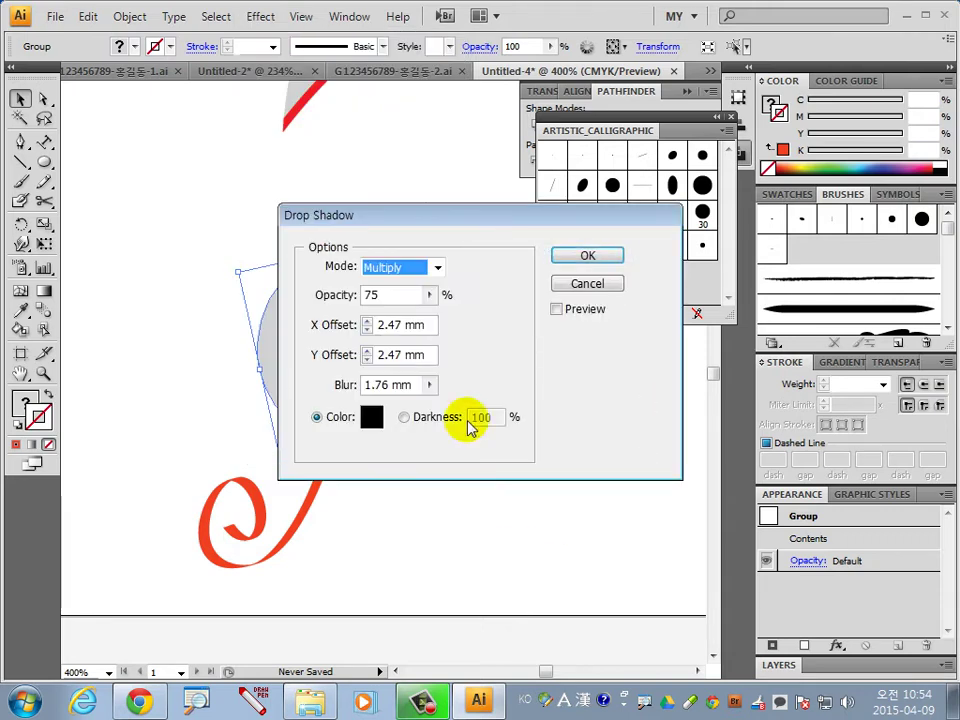
{"action": "left_click_drag", "start_coordinate": [574, 214], "coordinate": [766, 303]}
{"action": "left_click", "coordinate": [760, 398]}
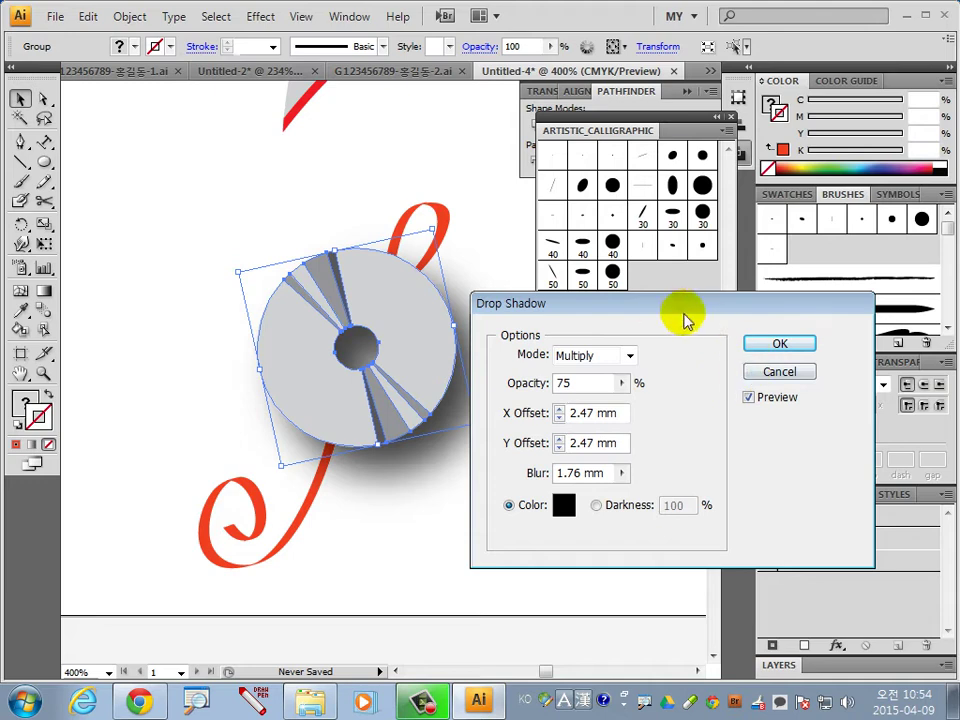
{"action": "left_click", "coordinate": [779, 371]}
Select the disc and swirl together and scale them up on the page
{"action": "left_click", "coordinate": [525, 531]}
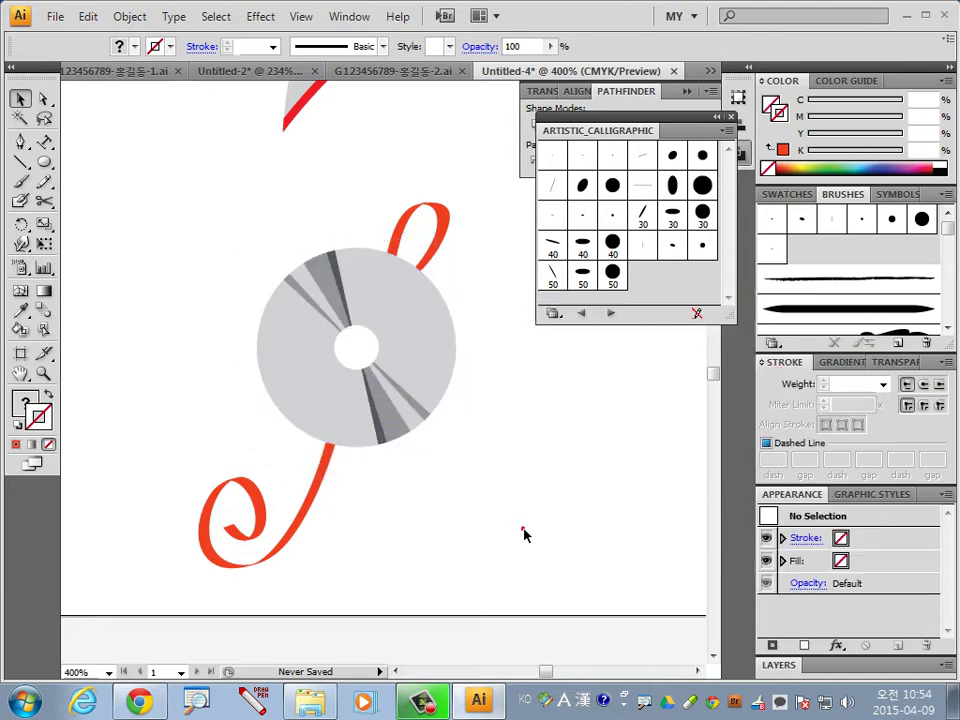
{"action": "key", "text": "ctrl+minus"}
{"action": "key", "text": "ctrl+minus"}
{"action": "key", "text": "ctrl+minus"}
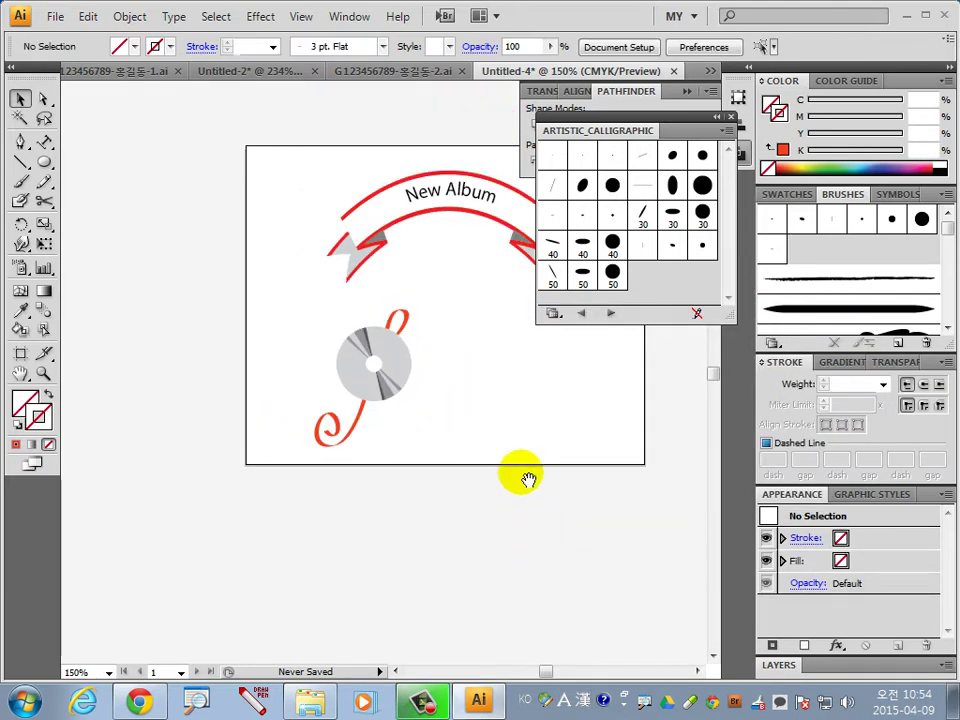
{"action": "left_click_drag", "start_coordinate": [525, 476], "coordinate": [388, 520]}
{"action": "left_click_drag", "start_coordinate": [321, 497], "coordinate": [184, 379]}
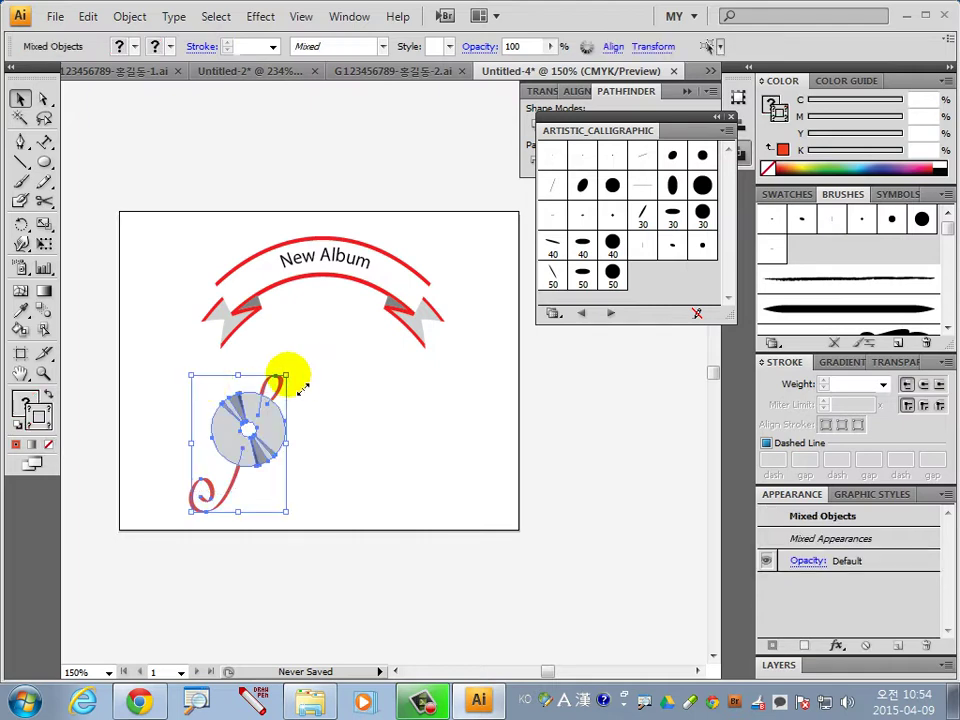
{"action": "left_click_drag", "start_coordinate": [290, 375], "coordinate": [316, 333]}
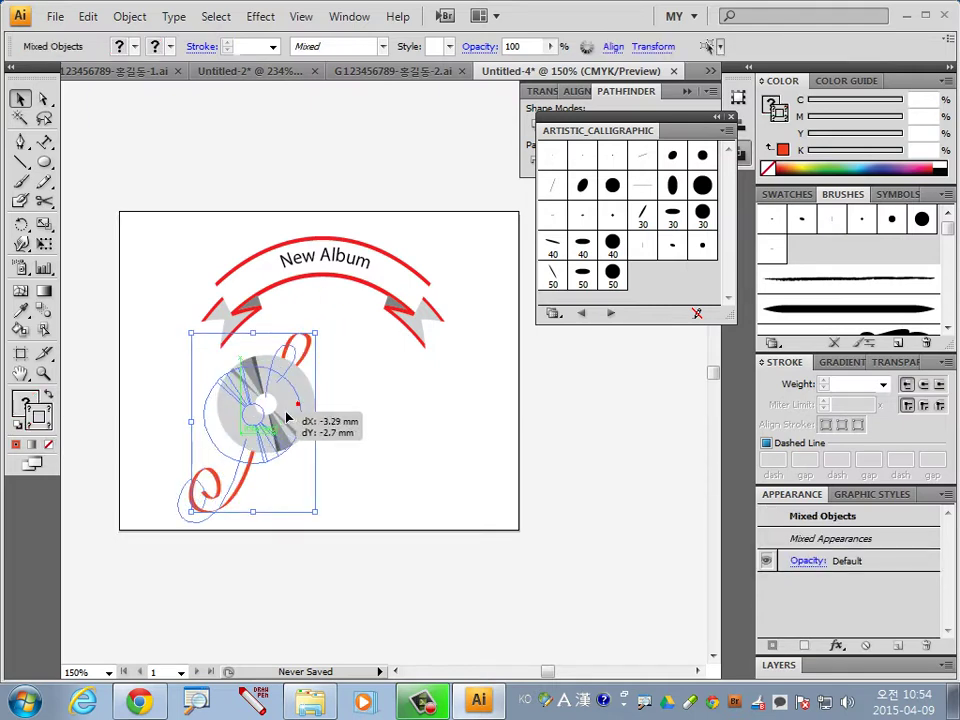
Place the clef under the banner's left side and set both red swirls to 4 pt
{"action": "mouse_move", "coordinate": [314, 400]}
{"action": "left_mouse_down"}
{"action": "mouse_move", "coordinate": [280, 418]}
{"action": "mouse_move", "coordinate": [274, 381]}
{"action": "left_mouse_up"}
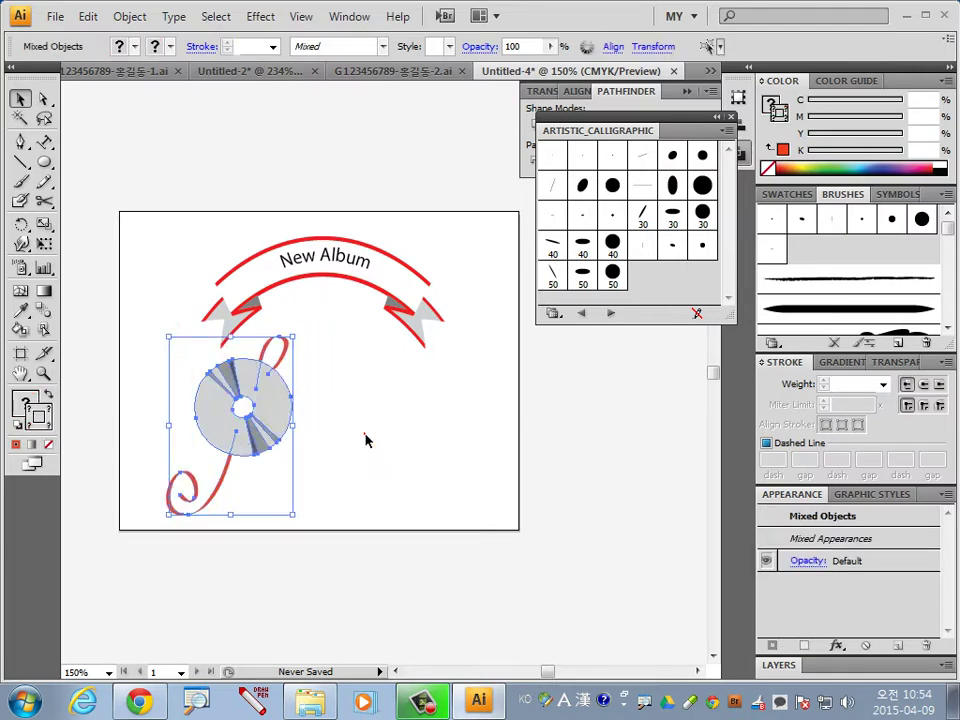
{"action": "left_click", "coordinate": [320, 528]}
{"action": "left_click", "coordinate": [215, 495]}
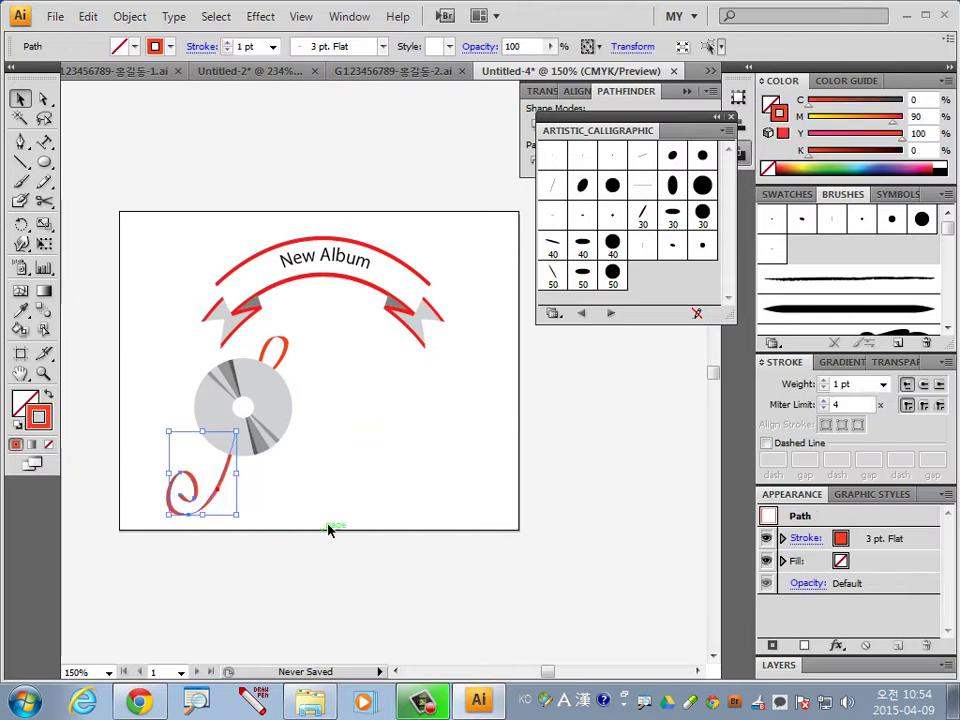
{"action": "left_click", "coordinate": [287, 358], "text": "shift"}
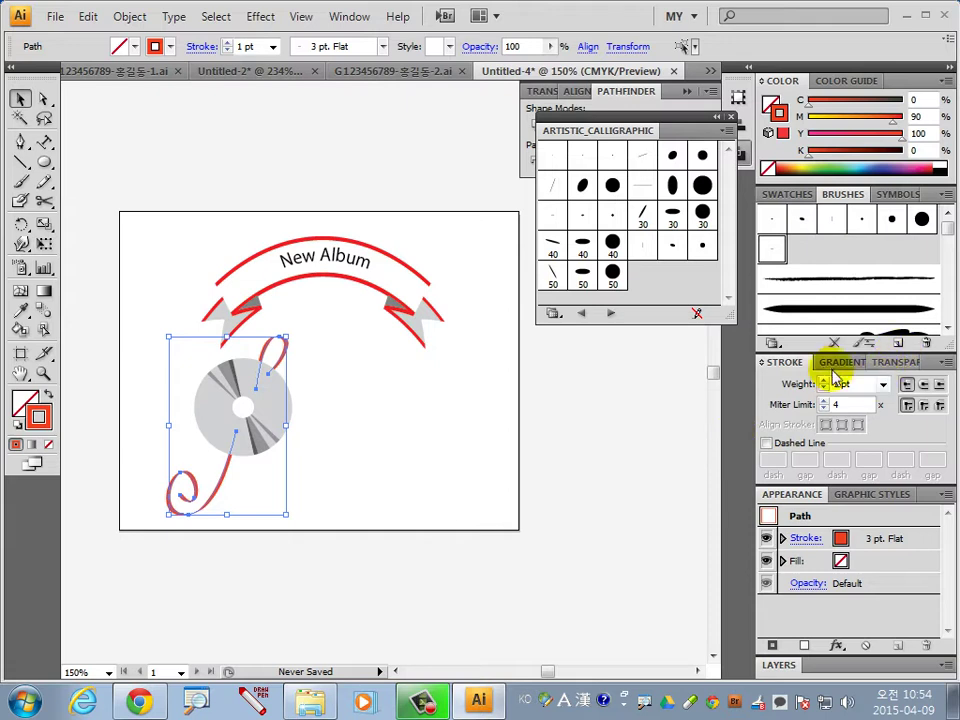
{"action": "left_click", "coordinate": [848, 384]}
{"action": "left_click", "coordinate": [884, 385]}
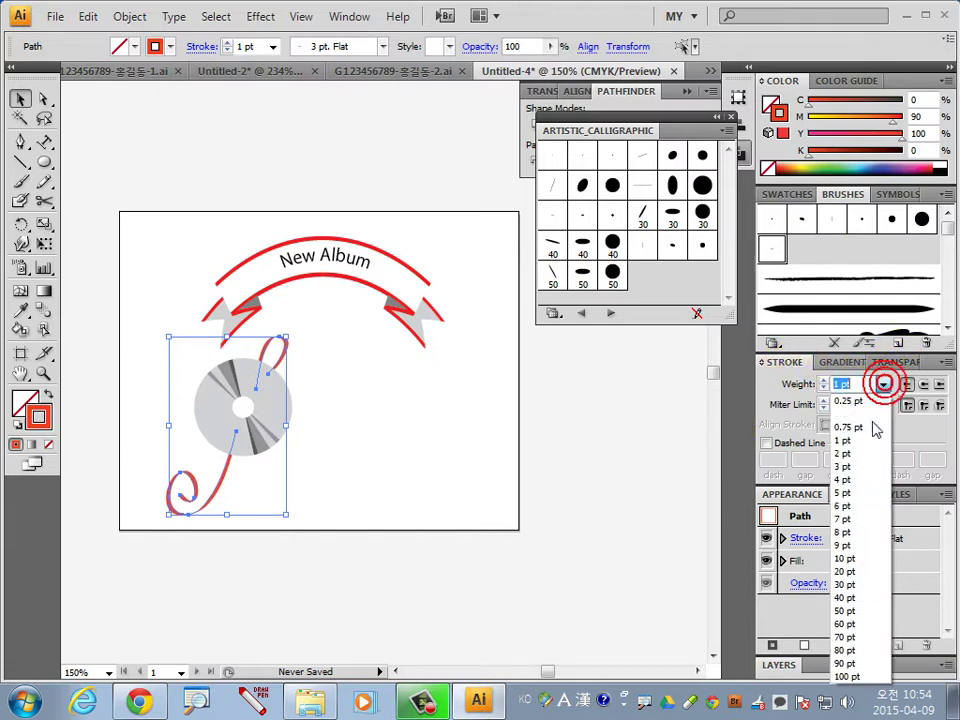
{"action": "left_click", "coordinate": [846, 480]}
{"action": "left_click", "coordinate": [385, 457]}
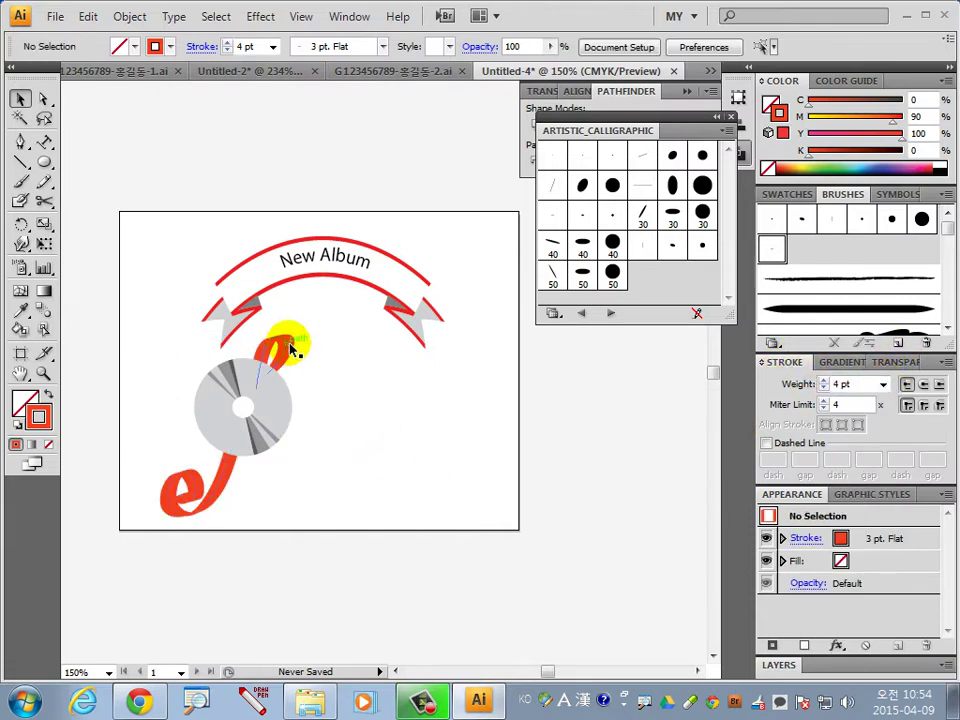
Enlarge the upper red swirl, move it higher, and reselect the CD group
{"action": "left_click", "coordinate": [289, 346]}
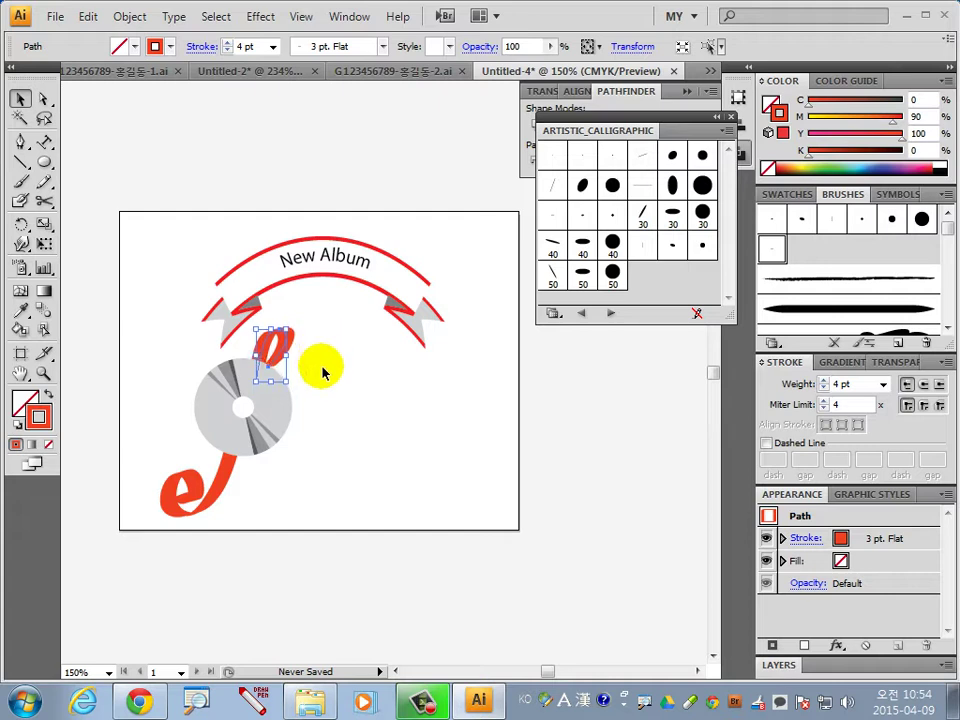
{"action": "mouse_move", "coordinate": [322, 372]}
{"action": "left_mouse_down"}
{"action": "mouse_move", "coordinate": [332, 407]}
{"action": "mouse_move", "coordinate": [274, 403]}
{"action": "left_mouse_up"}
{"action": "left_click", "coordinate": [338, 413]}
{"action": "left_click", "coordinate": [278, 408]}
{"action": "left_click", "coordinate": [278, 425]}
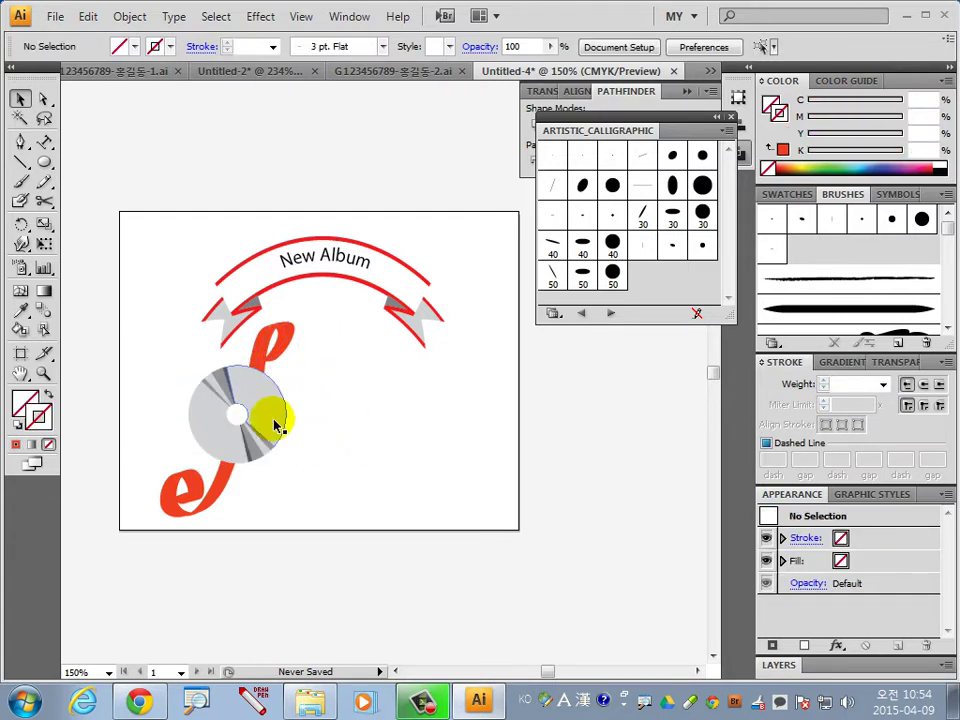
{"action": "left_click", "coordinate": [274, 412]}
{"action": "left_click", "coordinate": [259, 16]}
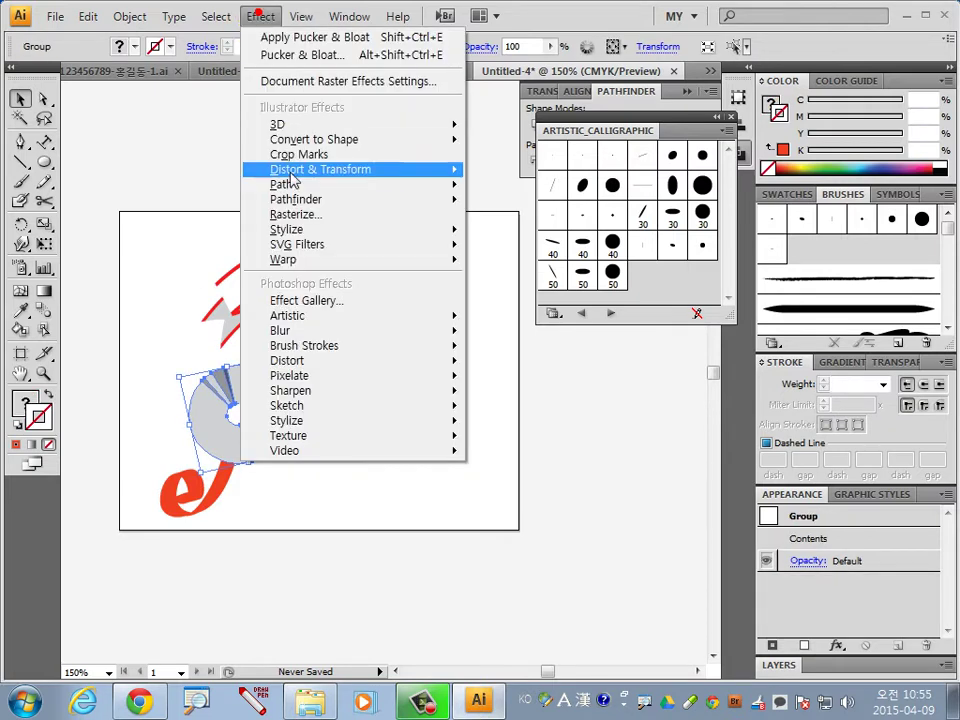
{"action": "mouse_move", "coordinate": [287, 229]}
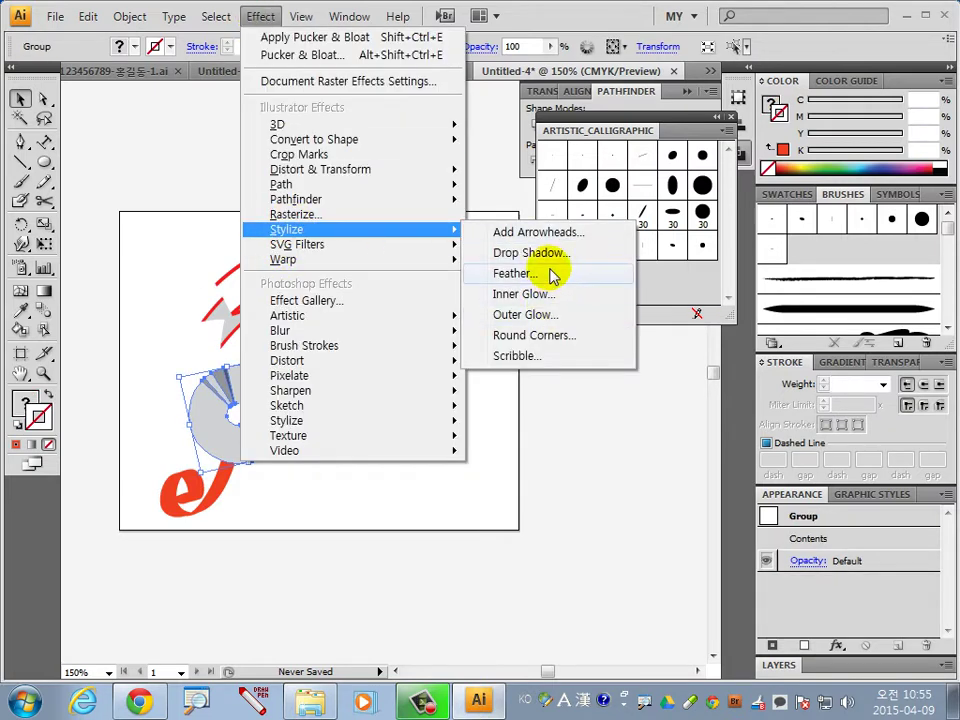
Apply a drop shadow to the CD with 2 mm X and Y offsets
{"action": "left_click", "coordinate": [528, 253]}
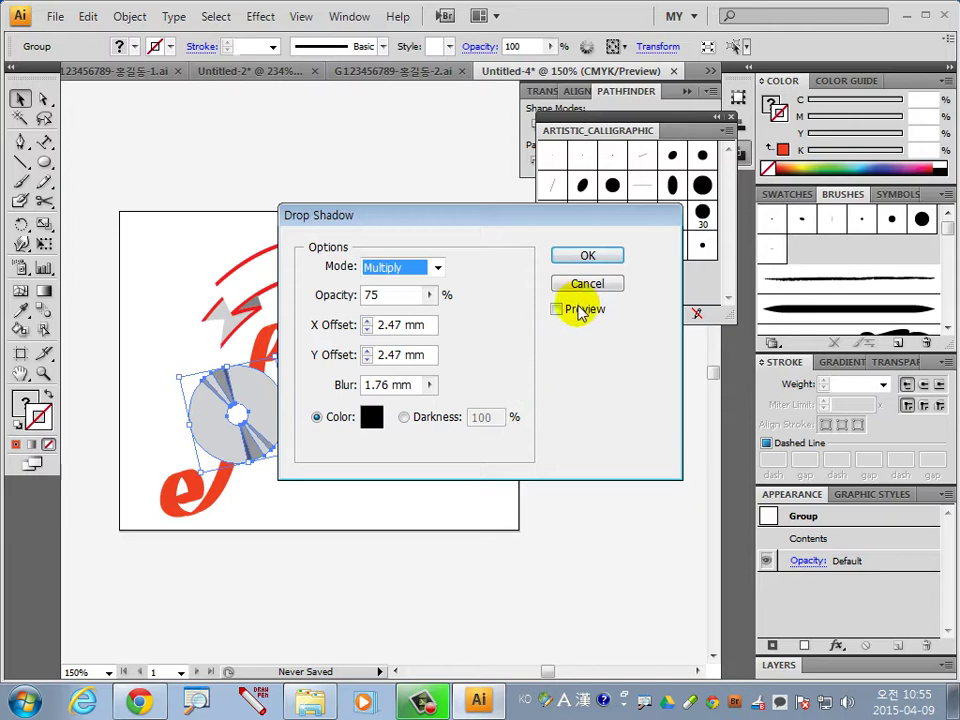
{"action": "left_click", "coordinate": [575, 309]}
{"action": "left_click_drag", "start_coordinate": [478, 215], "coordinate": [656, 314]}
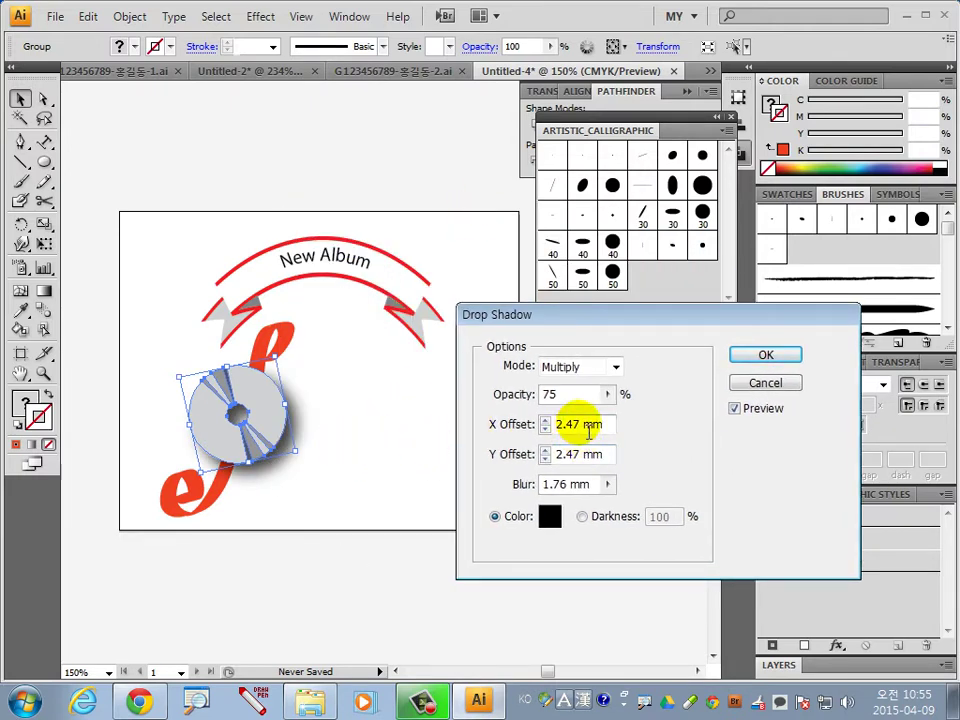
{"action": "mouse_move", "coordinate": [563, 426]}
{"action": "left_mouse_down"}
{"action": "mouse_move", "coordinate": [577, 426]}
{"action": "mouse_move", "coordinate": [563, 455]}
{"action": "left_mouse_up"}
{"action": "key", "text": "BackSpace"}
{"action": "key", "text": "BackSpace"}
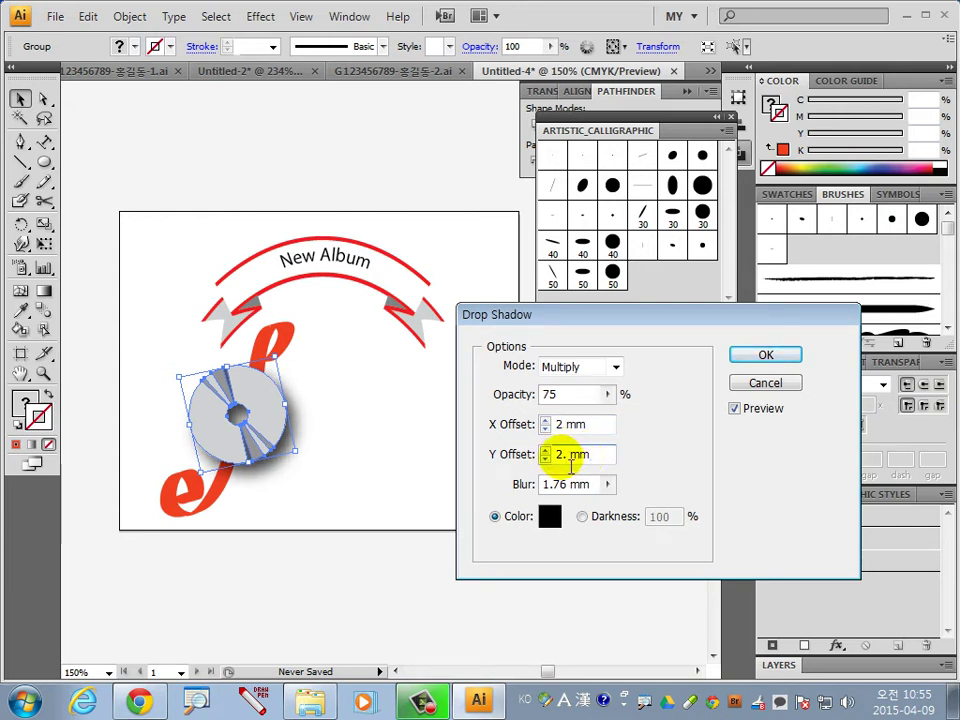
{"action": "key", "text": "shift+Tab"}
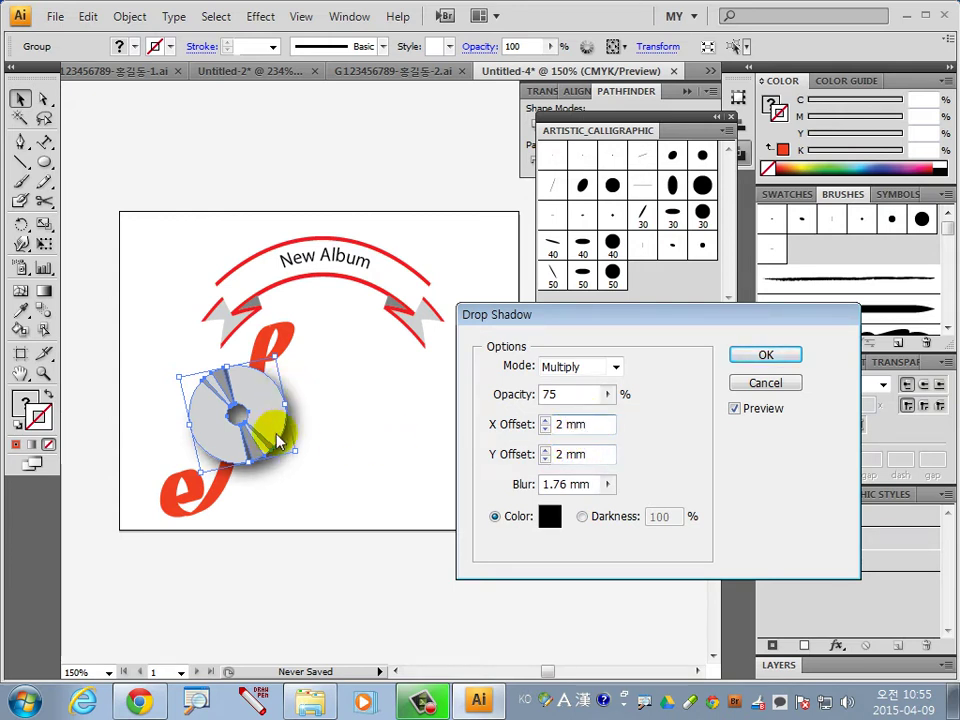
{"action": "left_click", "coordinate": [760, 356]}
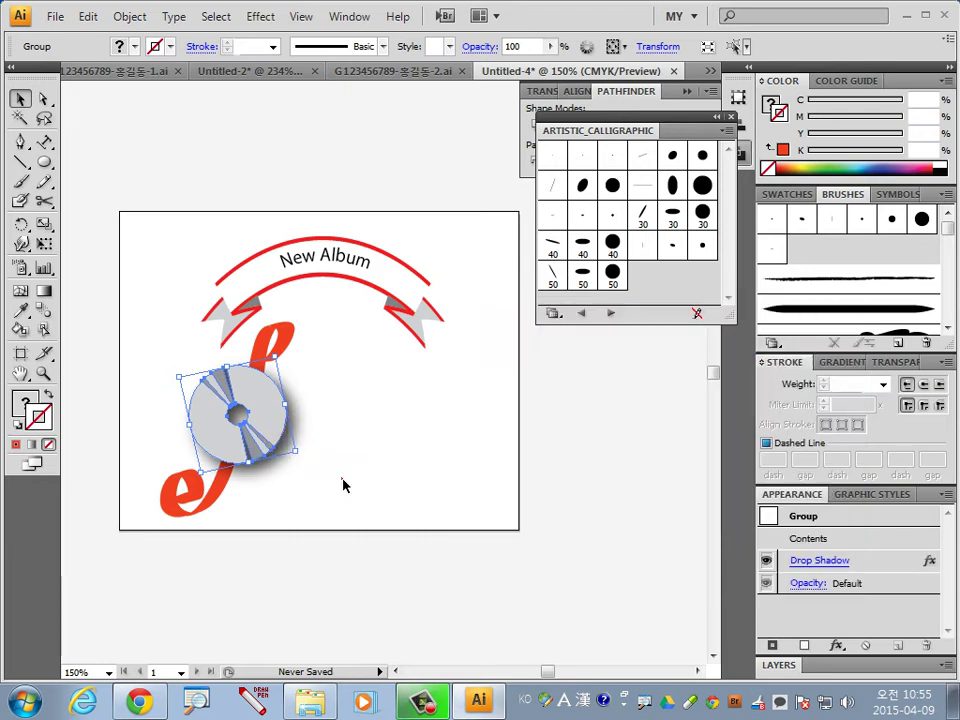
Deselect the CD and compare it against the finished reference logo document
{"action": "left_click", "coordinate": [530, 500]}
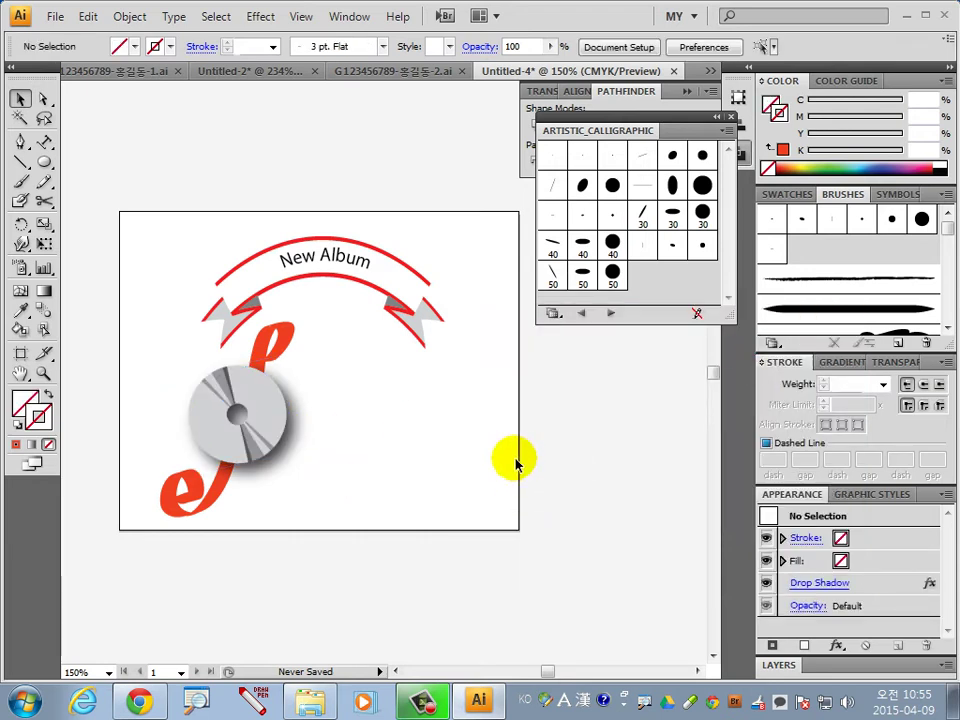
{"action": "left_click", "coordinate": [372, 74]}
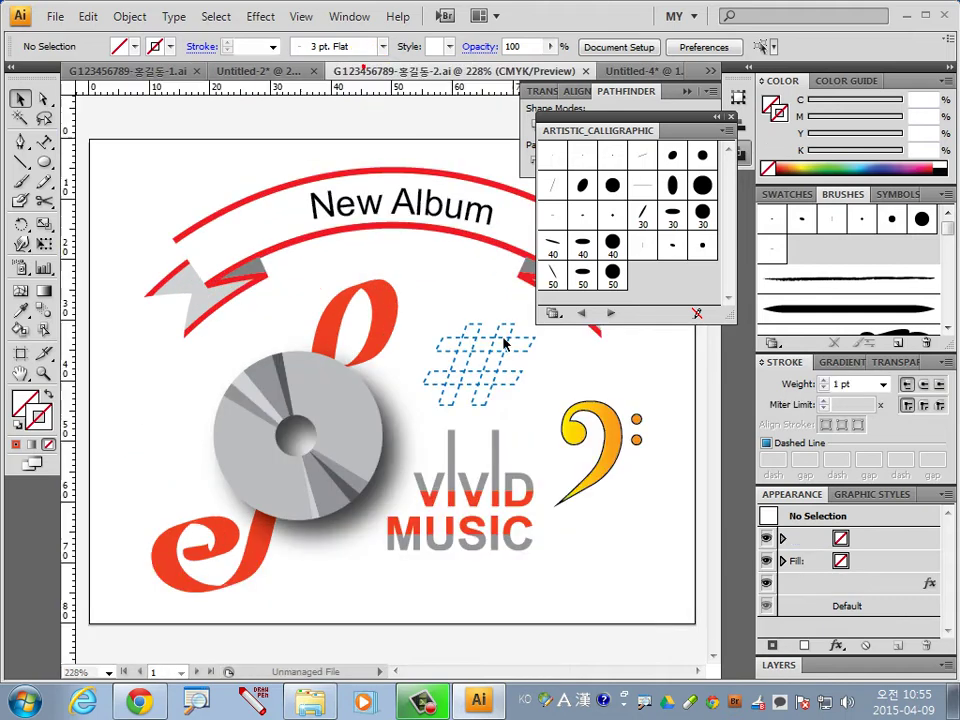
{"action": "left_click", "coordinate": [648, 73]}
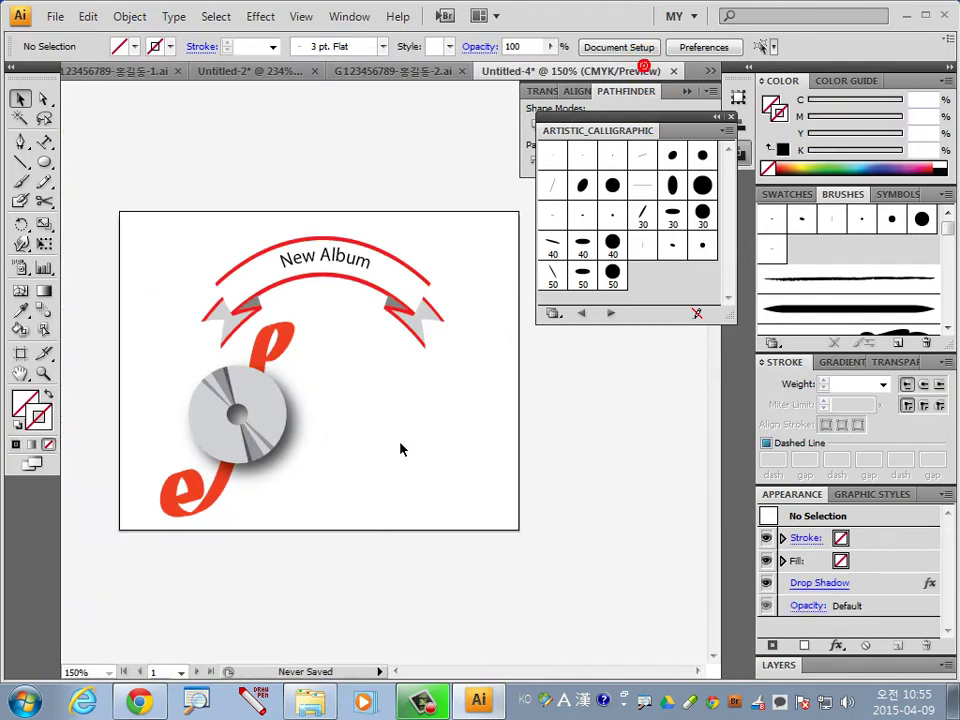
Draw a thin rectangle with default colours to the right of the upper swirl
{"action": "left_click", "coordinate": [44, 163]}
{"action": "left_click_drag", "start_coordinate": [47, 163], "coordinate": [103, 164]}
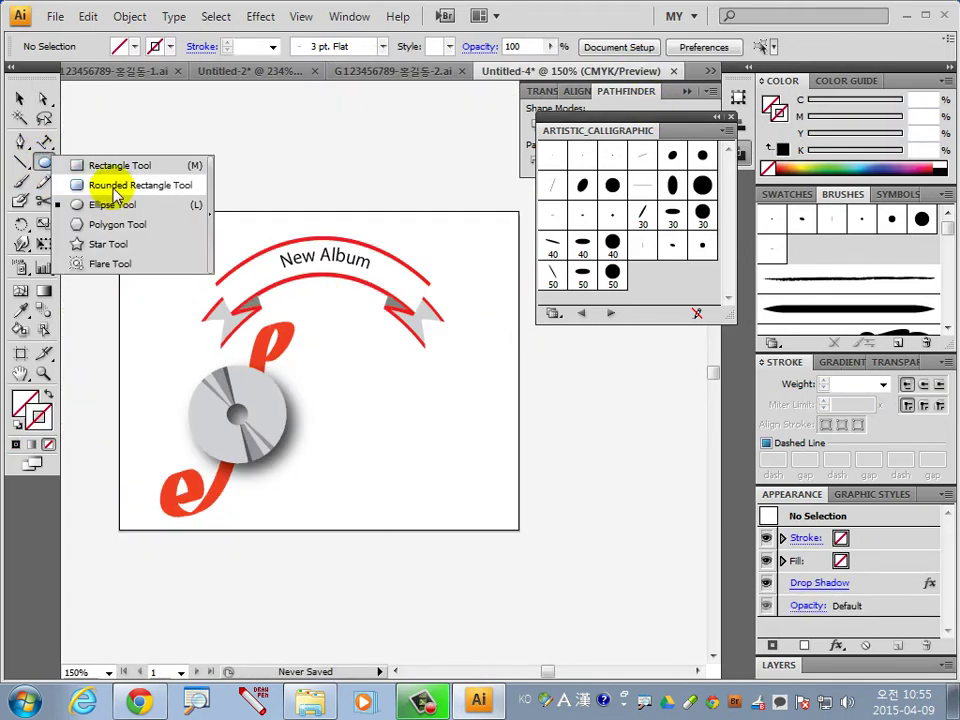
{"action": "left_click", "coordinate": [20, 428]}
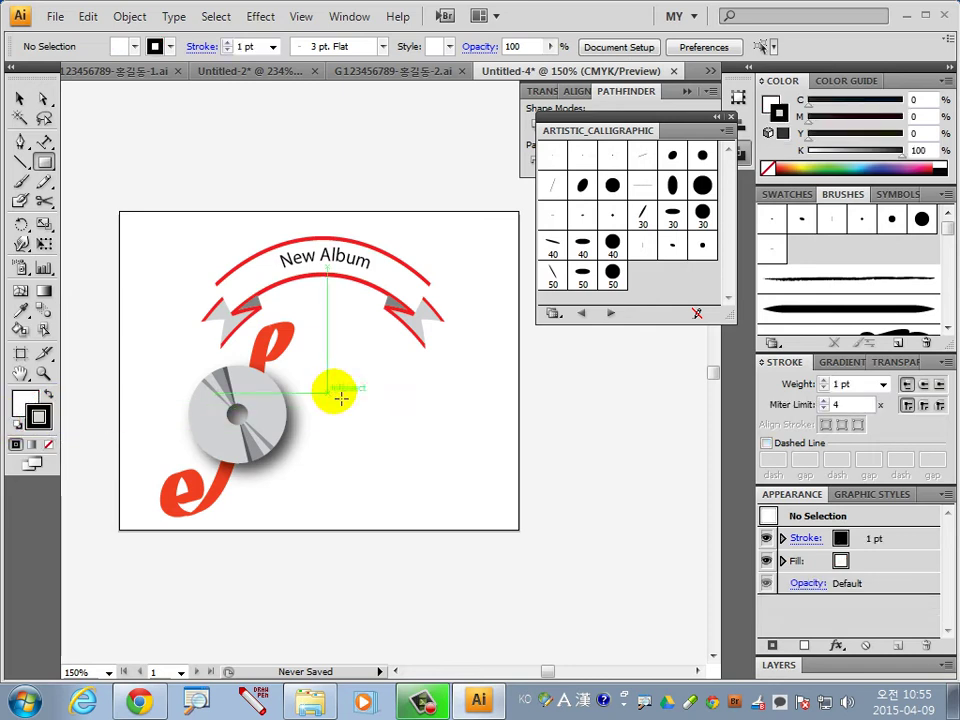
{"action": "left_click_drag", "start_coordinate": [190, 220], "coordinate": [326, 450]}
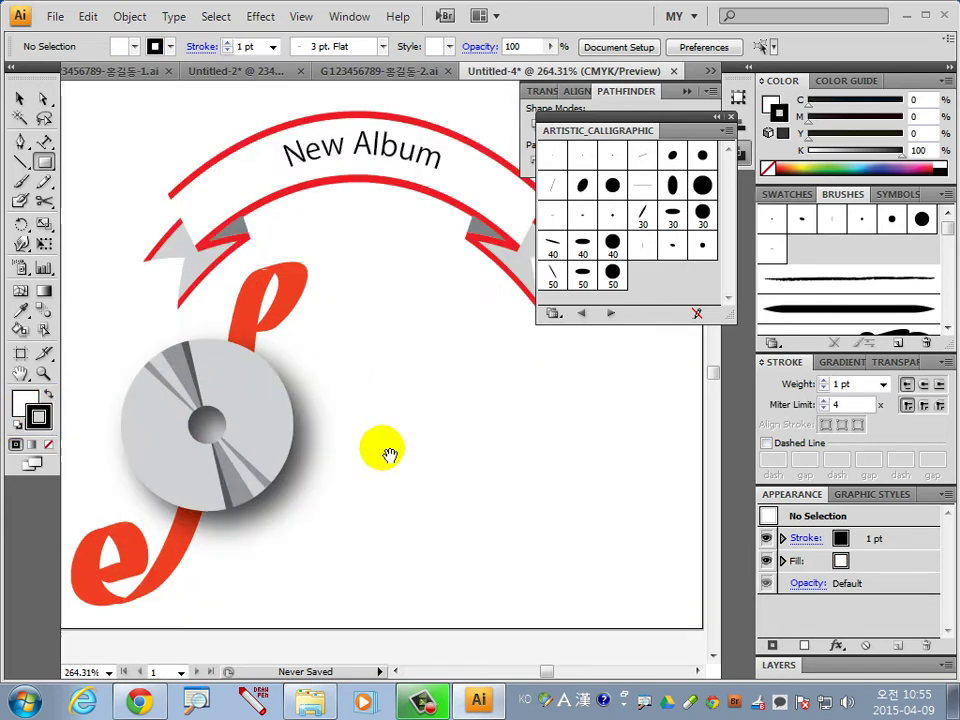
{"action": "left_click_drag", "start_coordinate": [391, 342], "coordinate": [479, 361]}
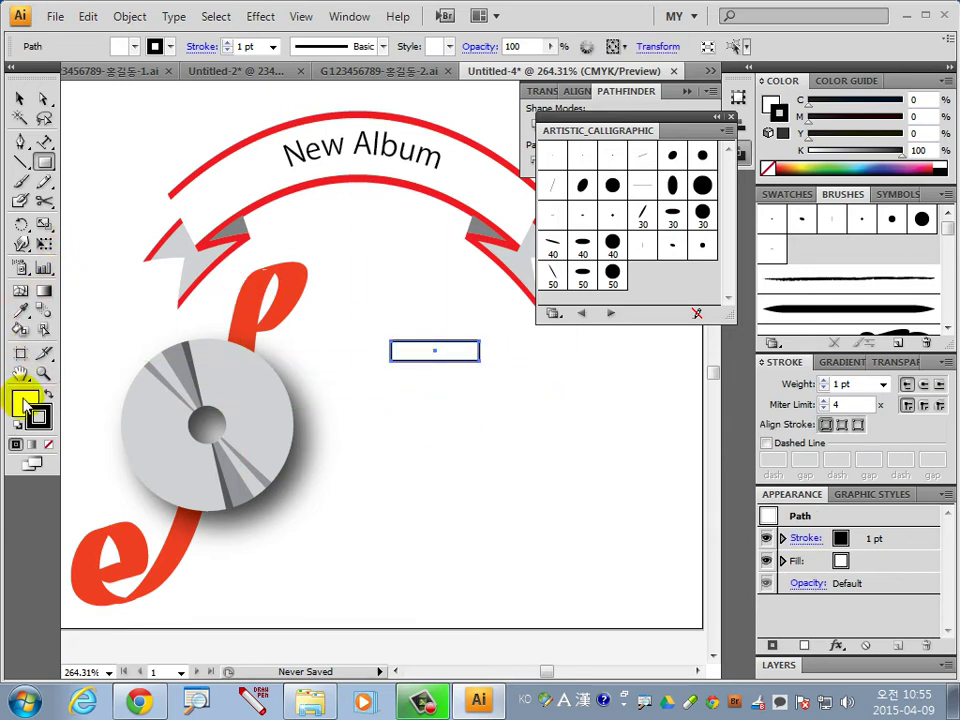
Give the rectangle no fill and a 0.75 pt C100 M50 Y0 K0 blue stroke
{"action": "left_click", "coordinate": [48, 444]}
{"action": "key", "text": "x"}
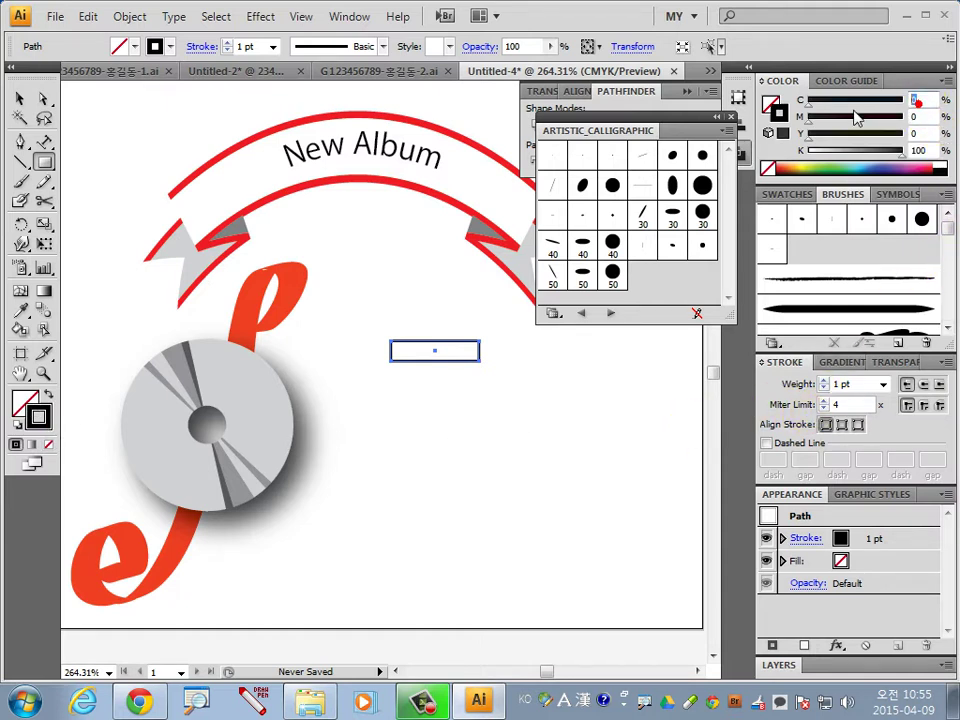
{"action": "type", "text": "100"}
{"action": "key", "text": "Return"}
{"action": "type", "text": "50"}
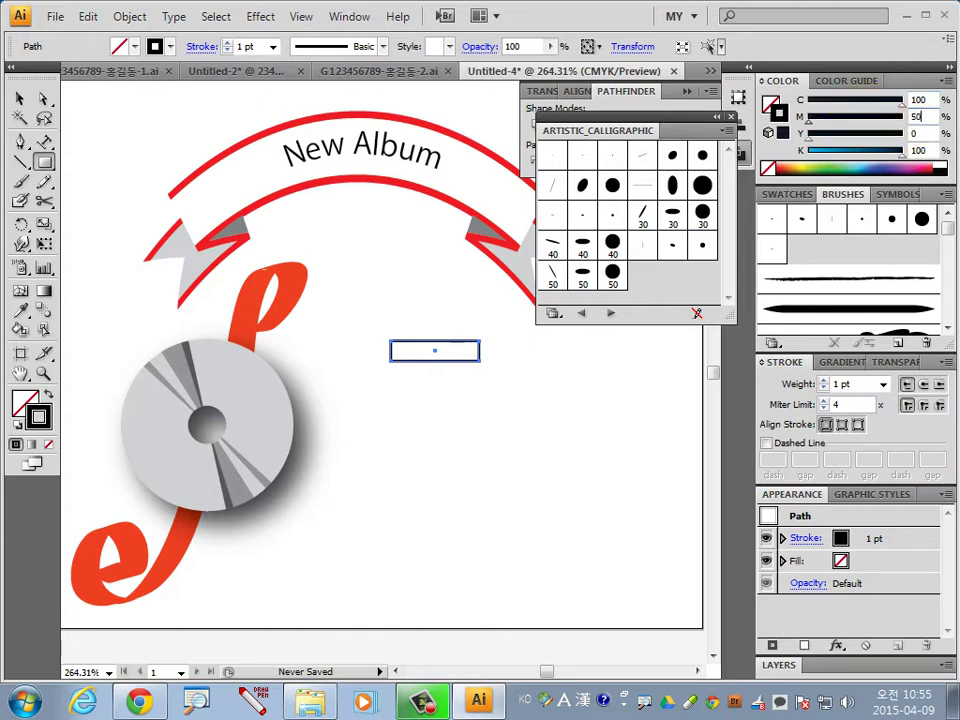
{"action": "left_click", "coordinate": [915, 150]}
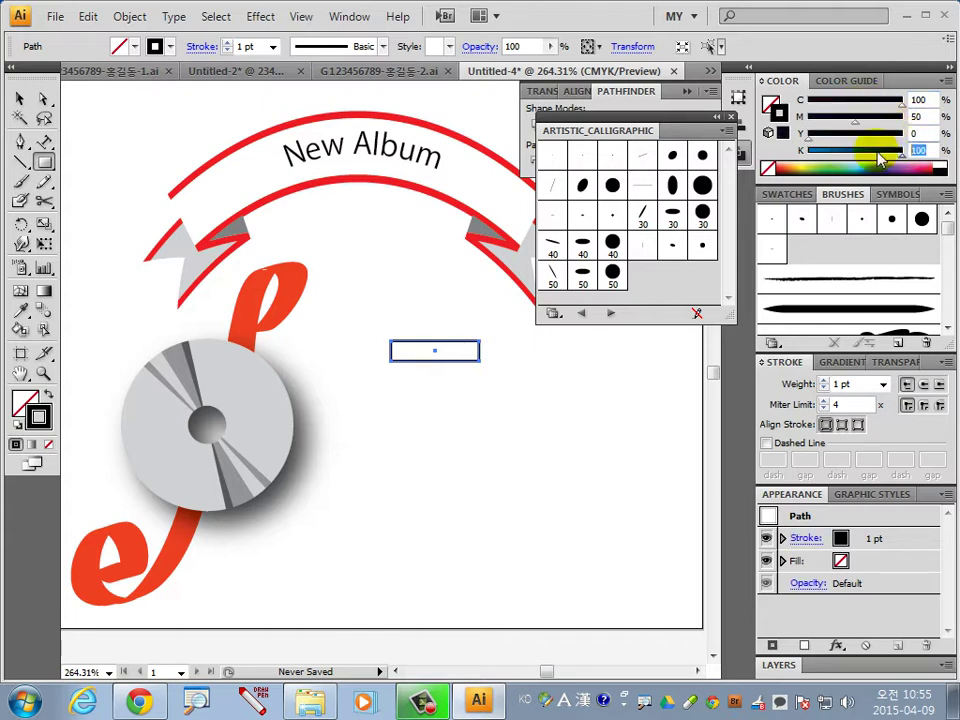
{"action": "type", "text": "0"}
{"action": "key", "text": "Return"}
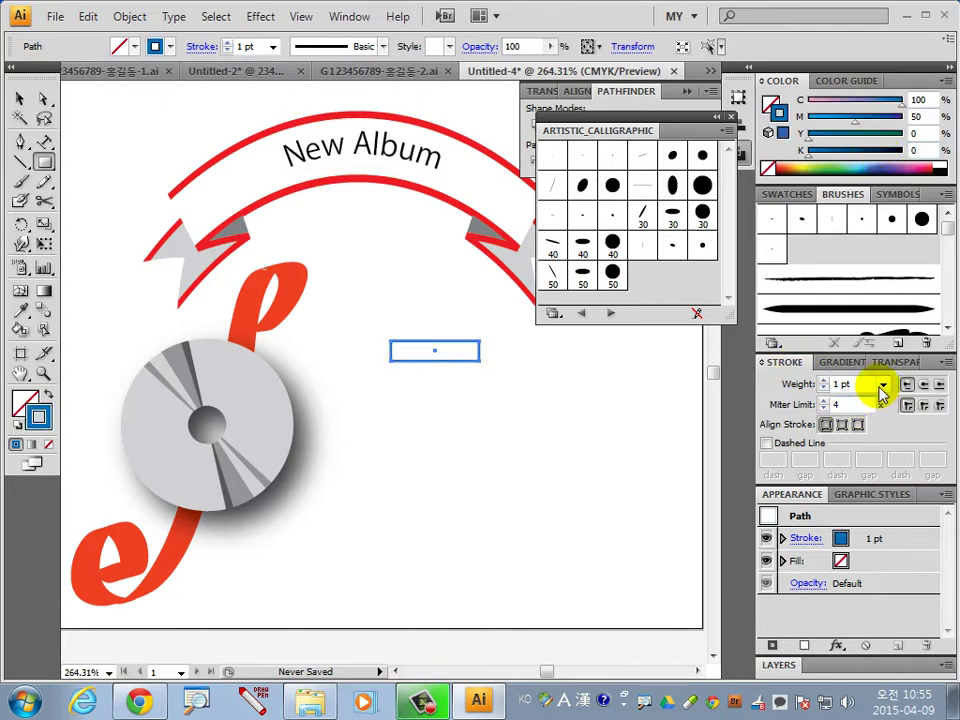
{"action": "left_click", "coordinate": [882, 385]}
{"action": "left_click", "coordinate": [852, 424]}
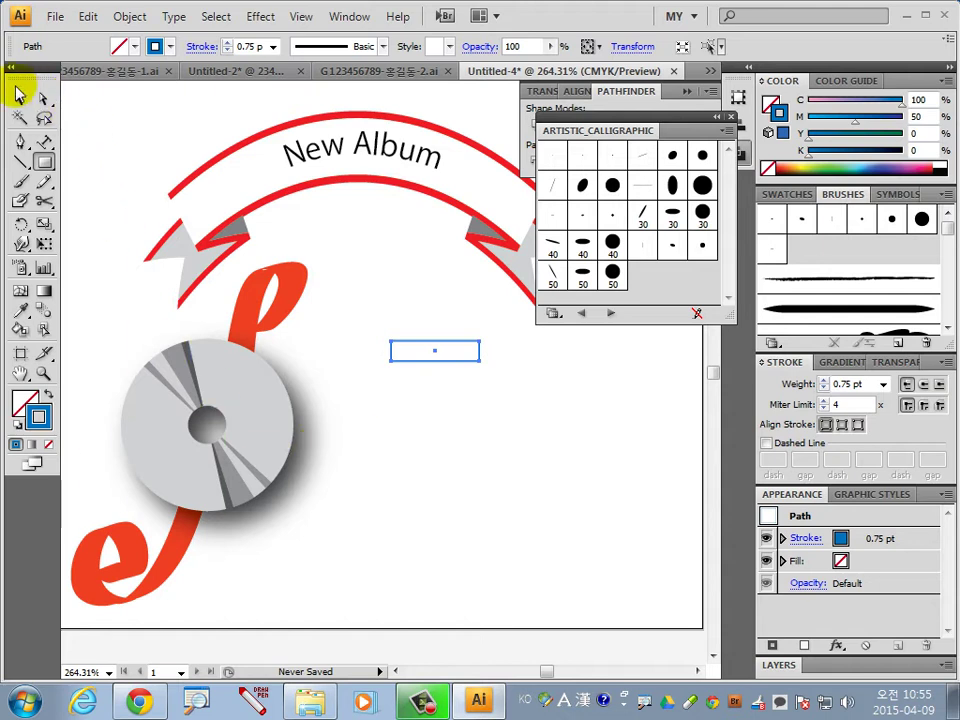
Alt-drag a copy of the rectangle about 5 mm below the original
{"action": "left_click", "coordinate": [20, 98]}
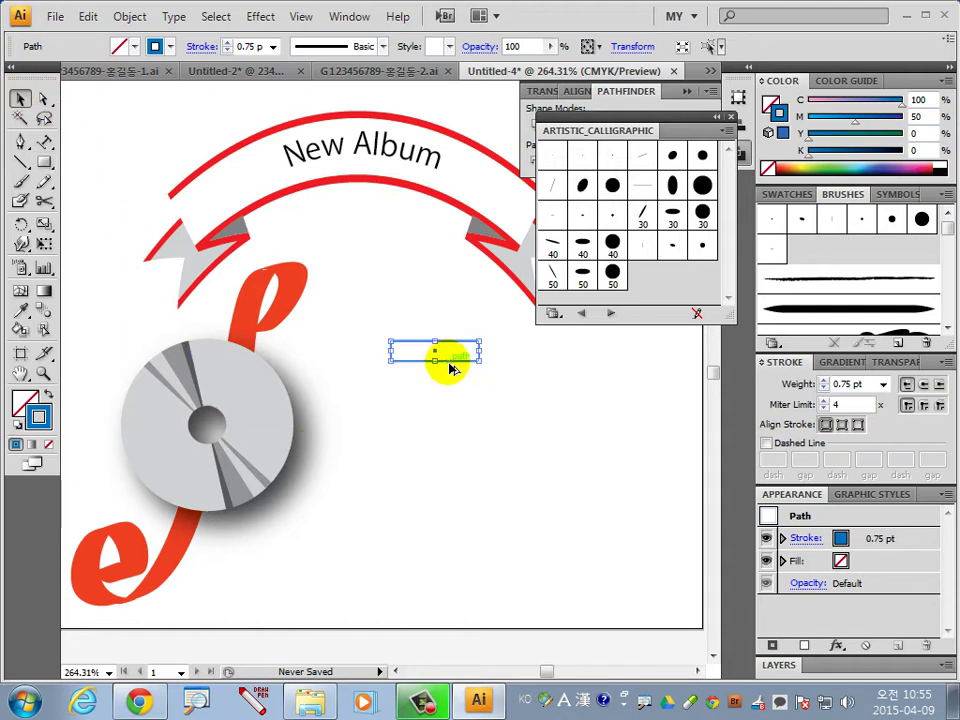
{"action": "left_click_drag", "start_coordinate": [450, 368], "coordinate": [450, 407]}
{"action": "left_click", "coordinate": [542, 443]}
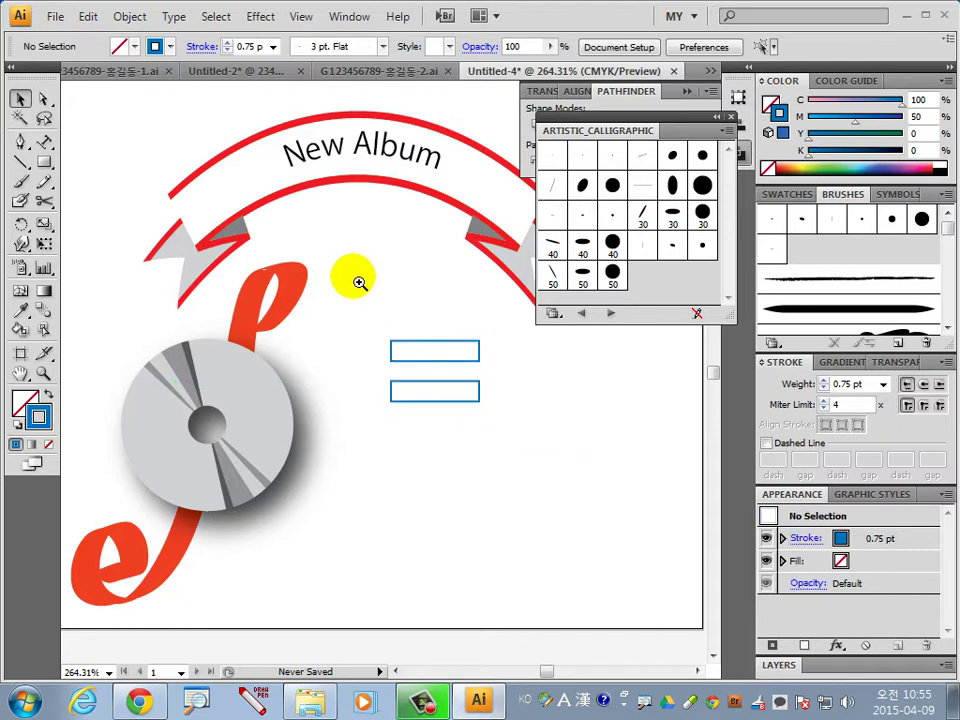
{"action": "left_click_drag", "start_coordinate": [351, 274], "coordinate": [525, 456]}
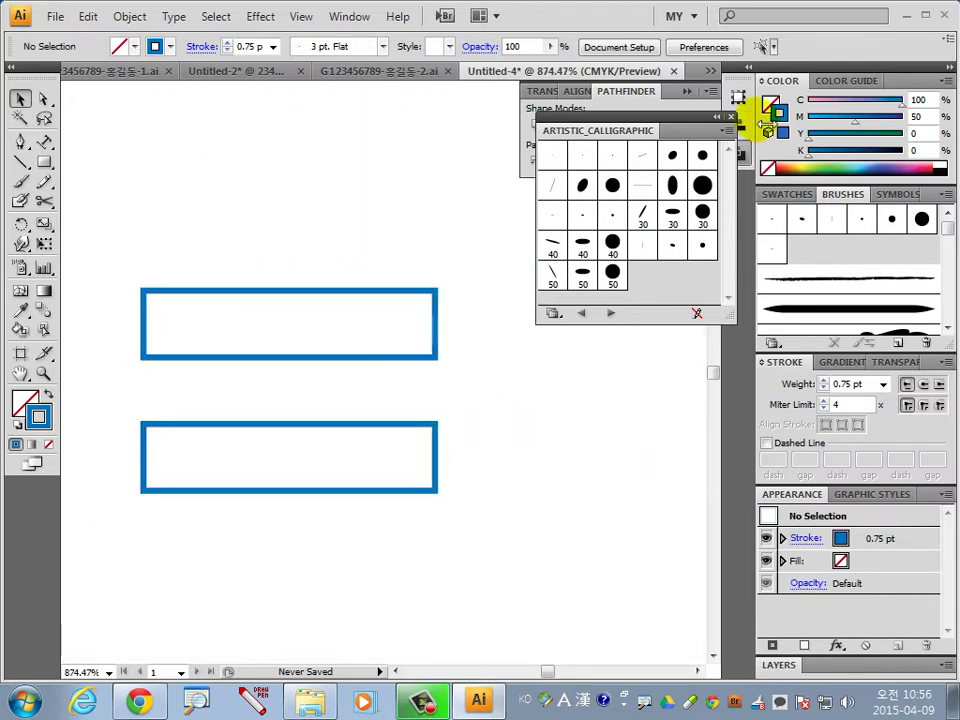
Draw a tall rectangle crossing both bars and copy it to the right
{"action": "left_click", "coordinate": [733, 118]}
{"action": "left_click", "coordinate": [43, 162]}
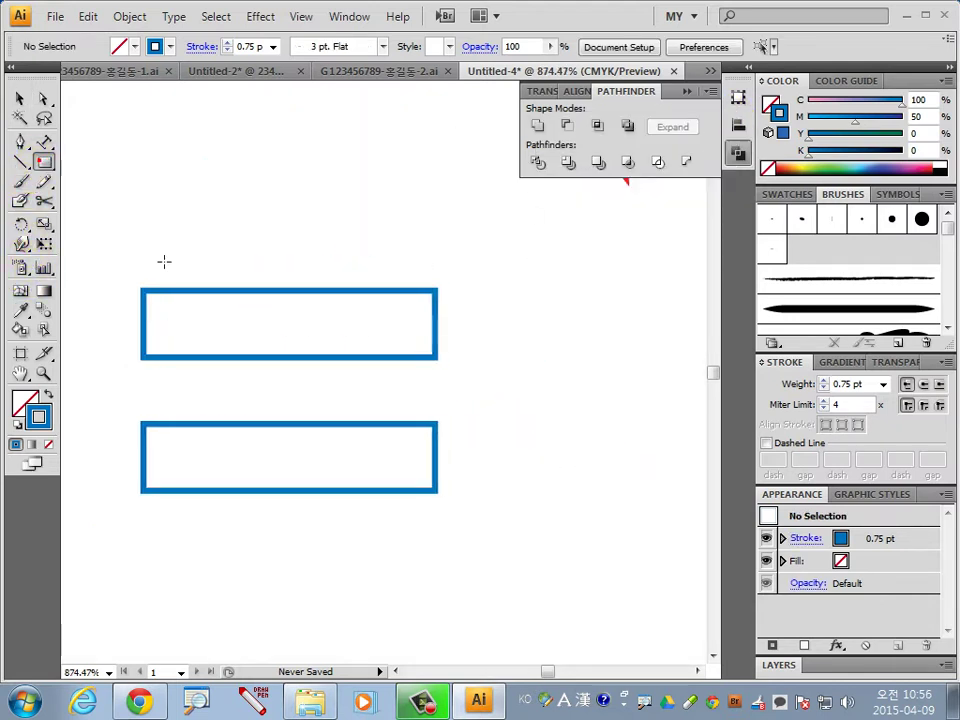
{"action": "left_click_drag", "start_coordinate": [199, 209], "coordinate": [258, 564]}
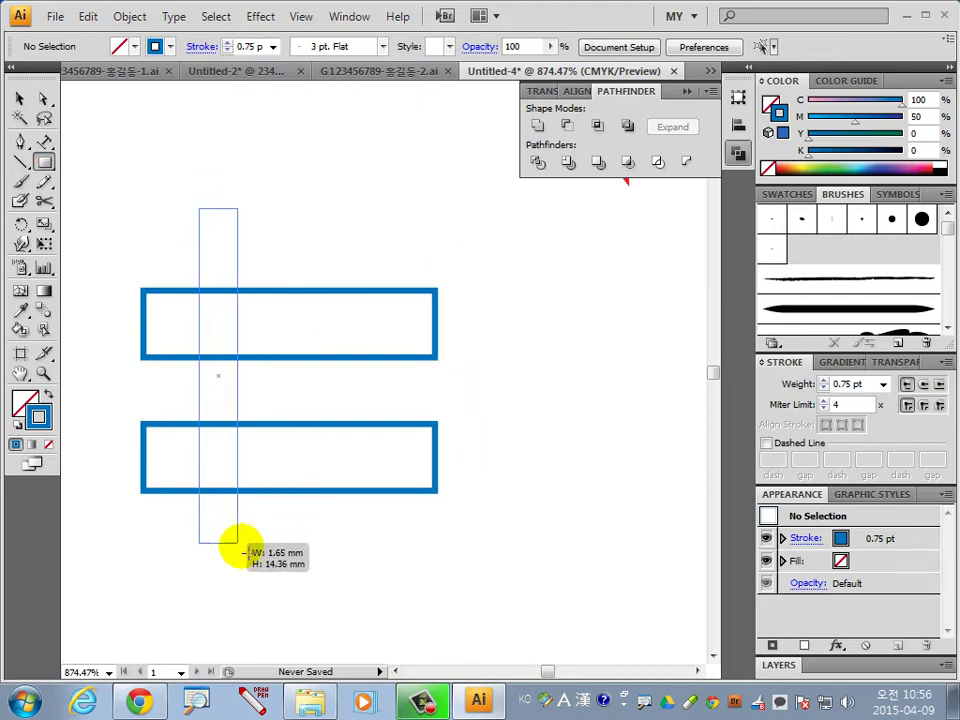
{"action": "left_click", "coordinate": [19, 98]}
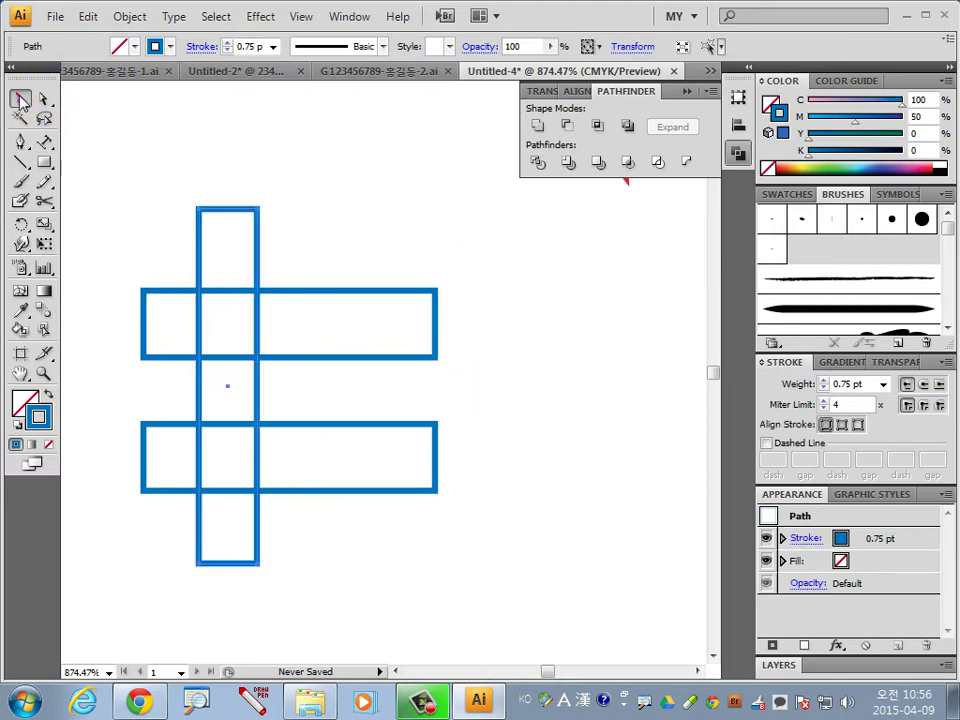
{"action": "left_click_drag", "start_coordinate": [257, 519], "coordinate": [369, 525]}
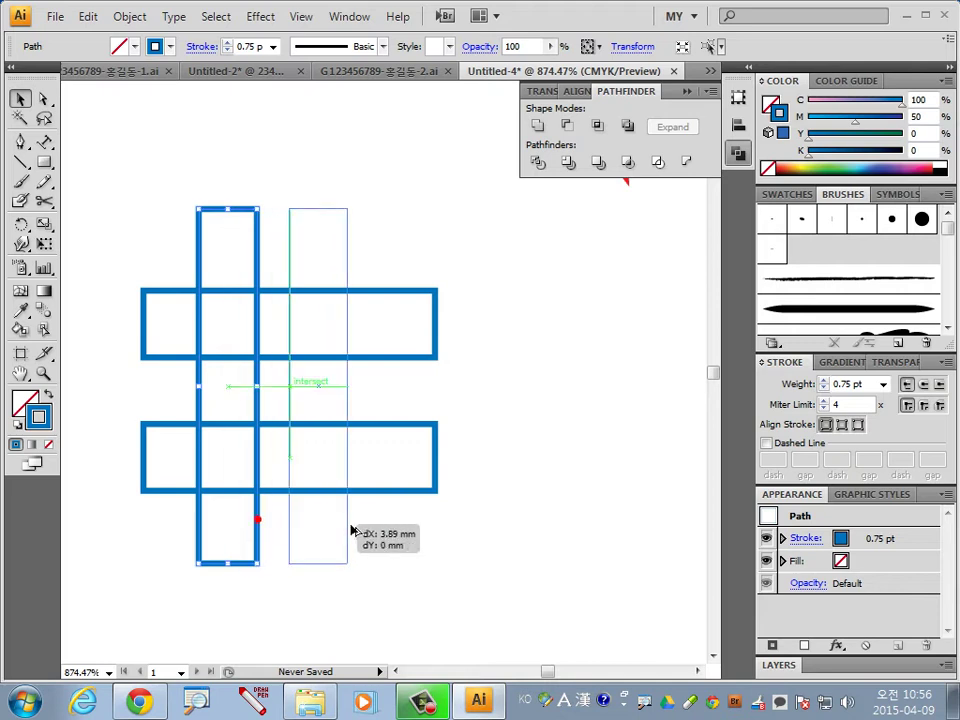
Select all four rectangles and shear them into a slanted hash grid
{"action": "left_click", "coordinate": [488, 570]}
{"action": "left_click_drag", "start_coordinate": [519, 555], "coordinate": [184, 214]}
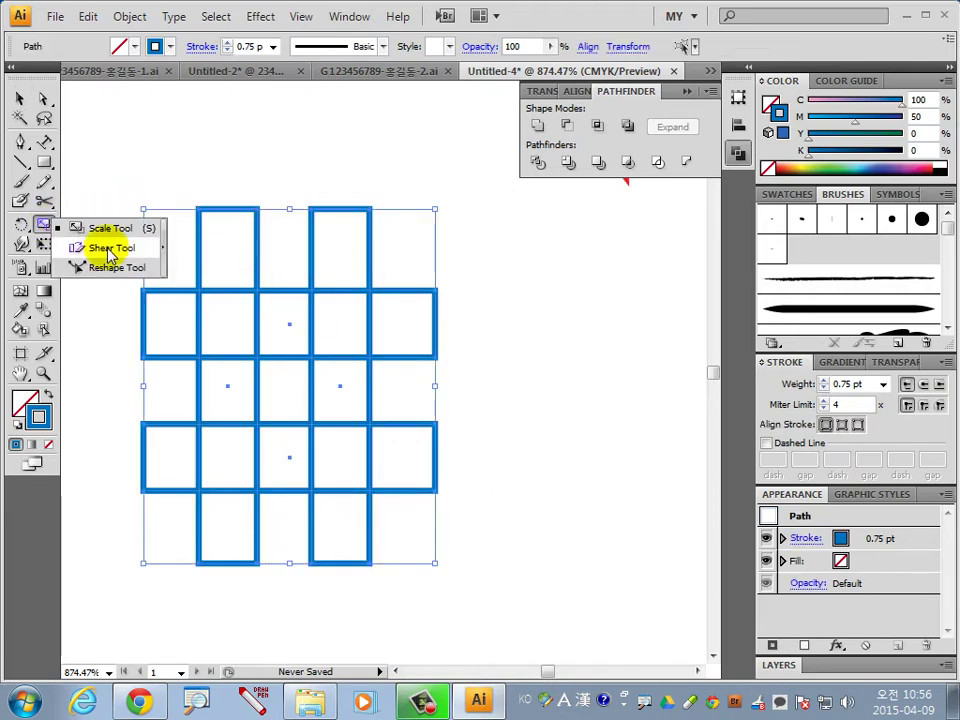
{"action": "left_click_drag", "start_coordinate": [44, 224], "coordinate": [90, 246]}
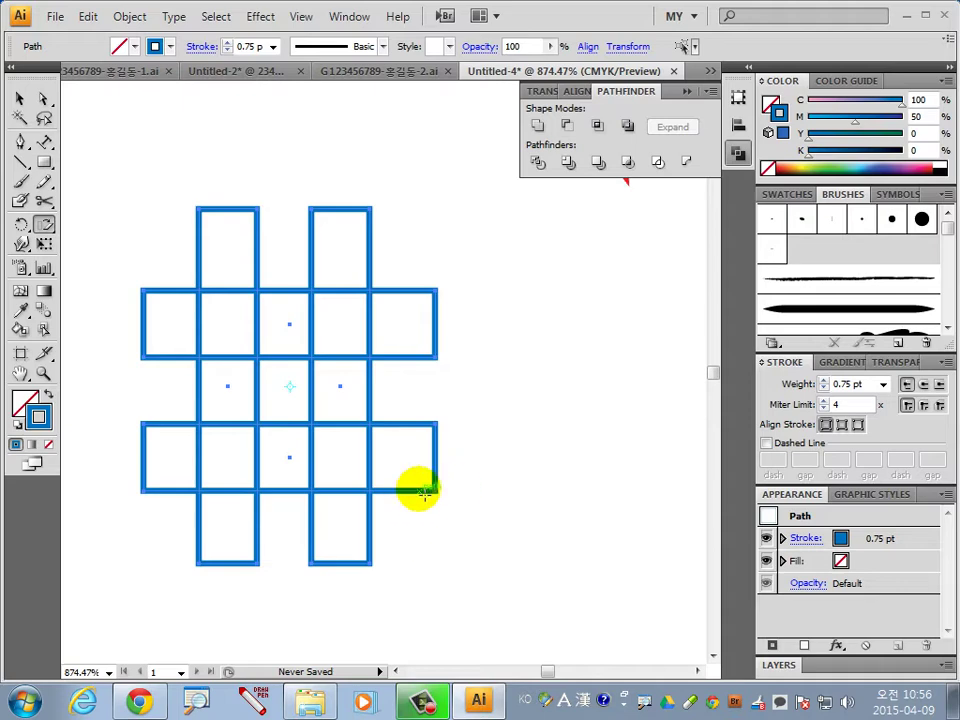
{"action": "mouse_move", "coordinate": [436, 493]}
{"action": "left_mouse_down"}
{"action": "mouse_move", "coordinate": [461, 493]}
{"action": "mouse_move", "coordinate": [392, 497]}
{"action": "mouse_move", "coordinate": [402, 497]}
{"action": "left_mouse_up"}
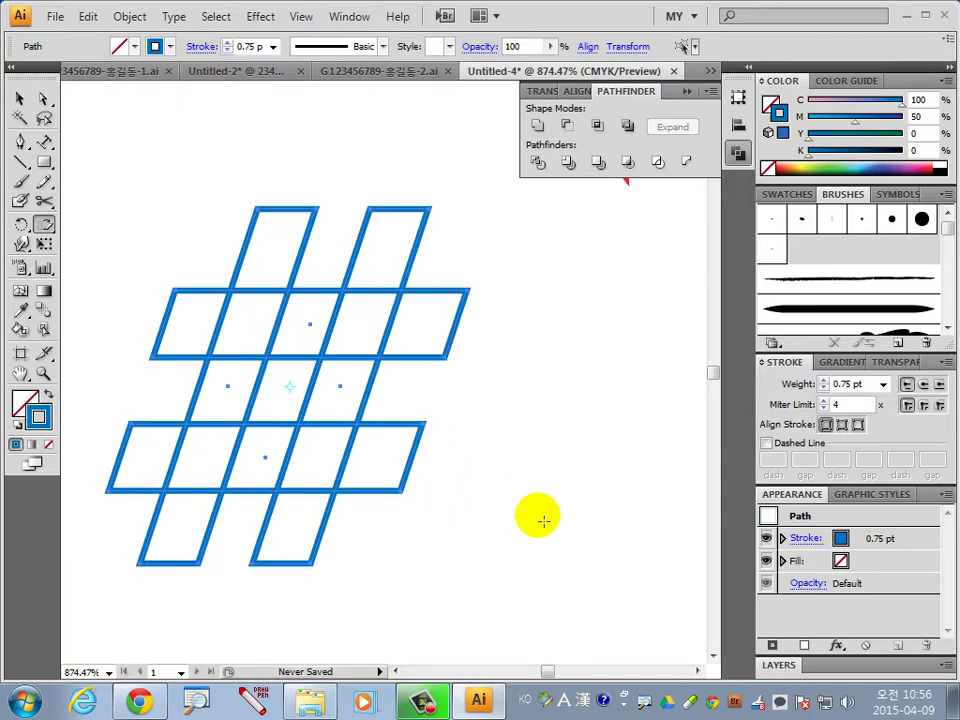
{"action": "left_click", "coordinate": [766, 442]}
{"action": "type", "text": "1"}
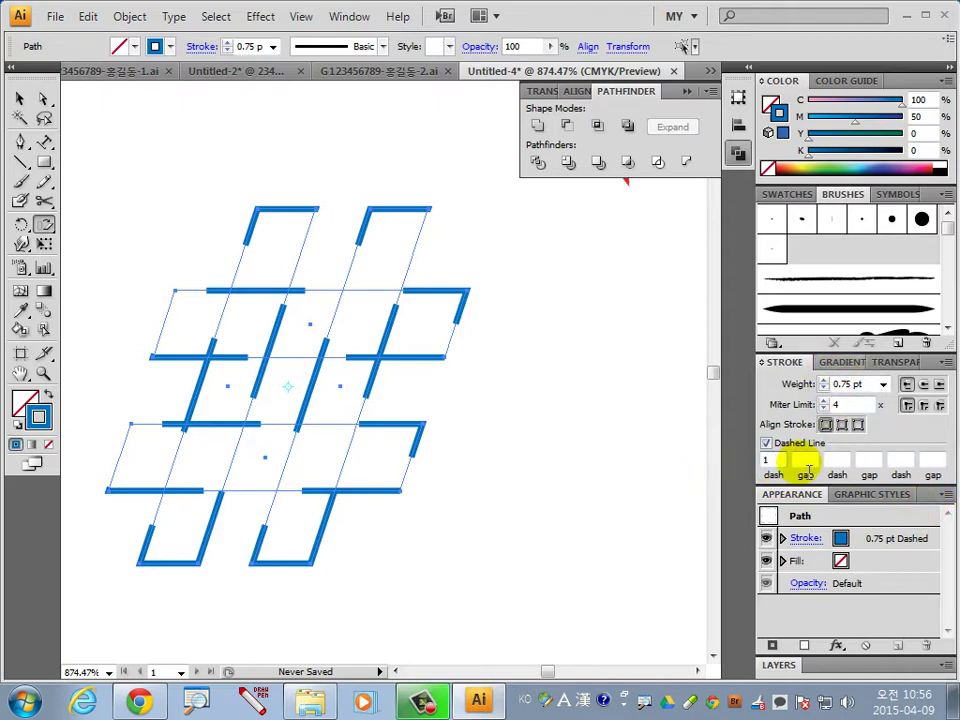
Set the hash's dashed stroke to 2 pt dashes with 1 pt gaps
{"action": "key", "text": "Return"}
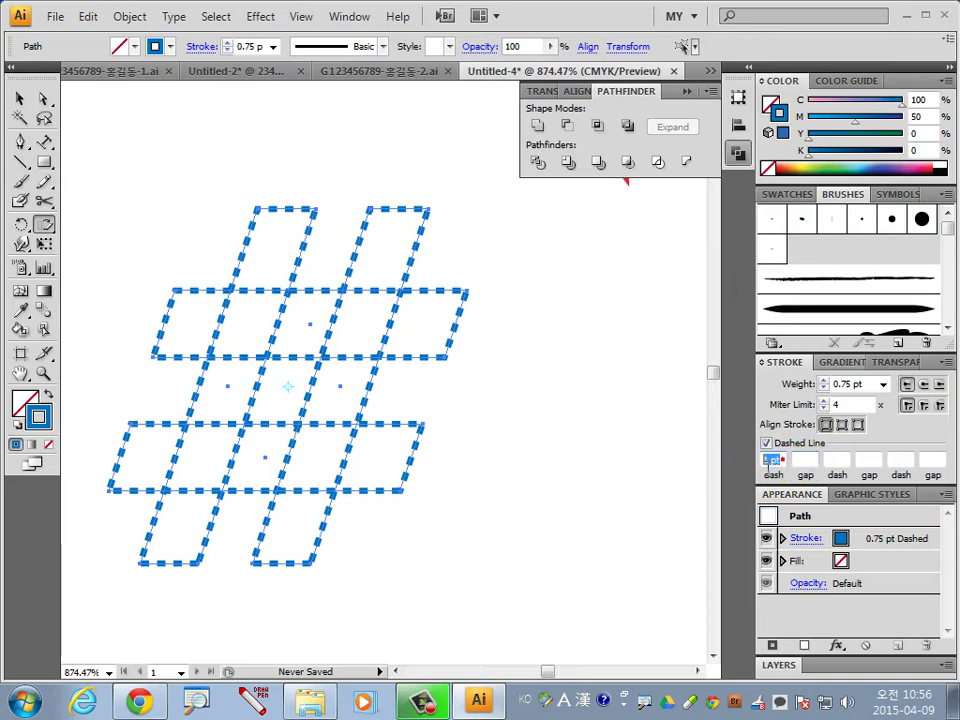
{"action": "type", "text": "2"}
{"action": "key", "text": "Return"}
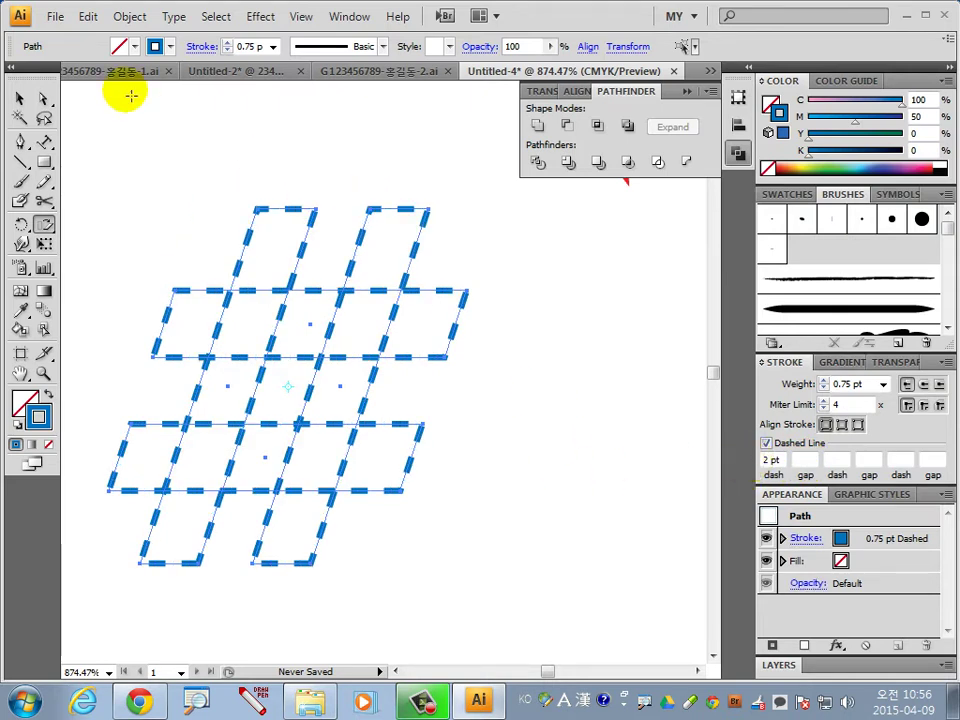
Zoom out to review the dashed hash on the whole artboard, then zoom back in
{"action": "left_click", "coordinate": [20, 98]}
{"action": "left_click", "coordinate": [646, 480]}
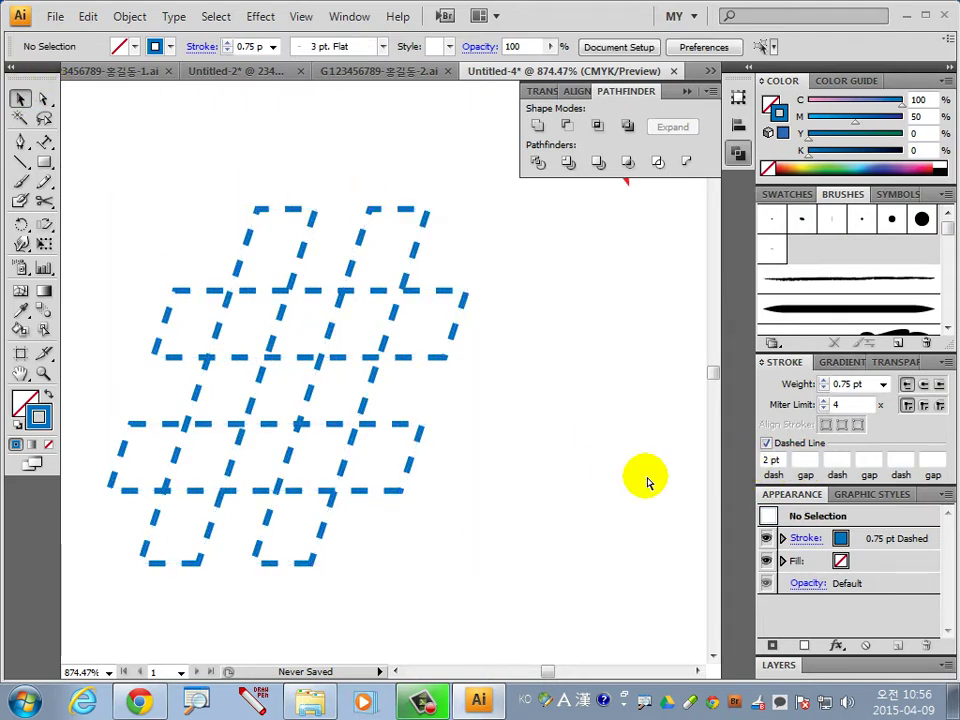
{"action": "key", "text": "ctrl+minus"}
{"action": "key", "text": "ctrl+minus"}
{"action": "key", "text": "ctrl+minus"}
{"action": "key", "text": "ctrl+minus"}
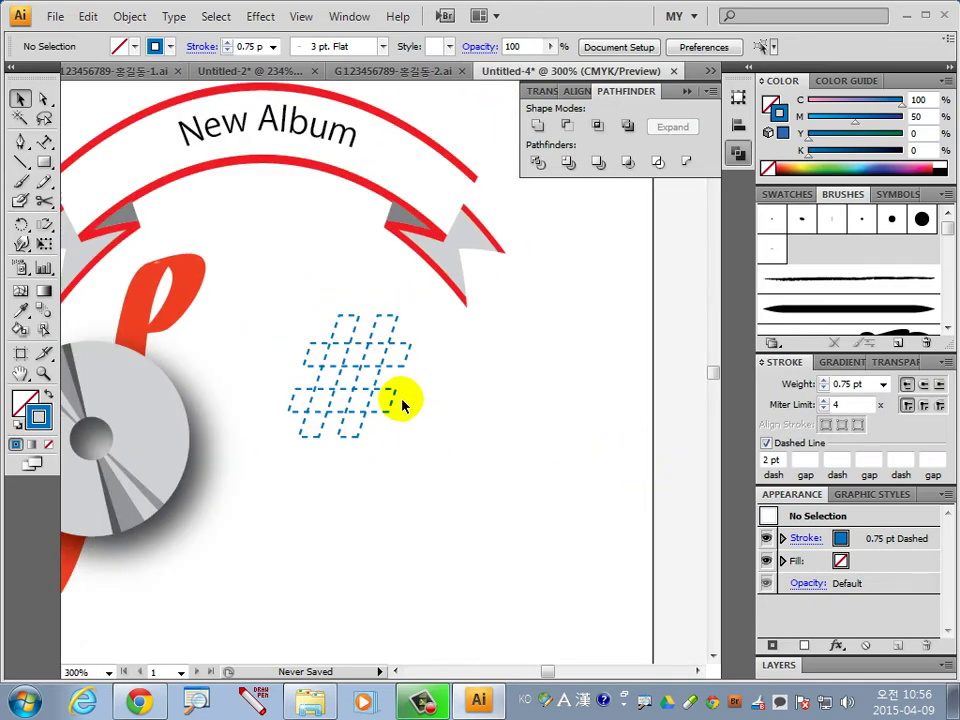
{"action": "left_click_drag", "start_coordinate": [440, 435], "coordinate": [281, 330]}
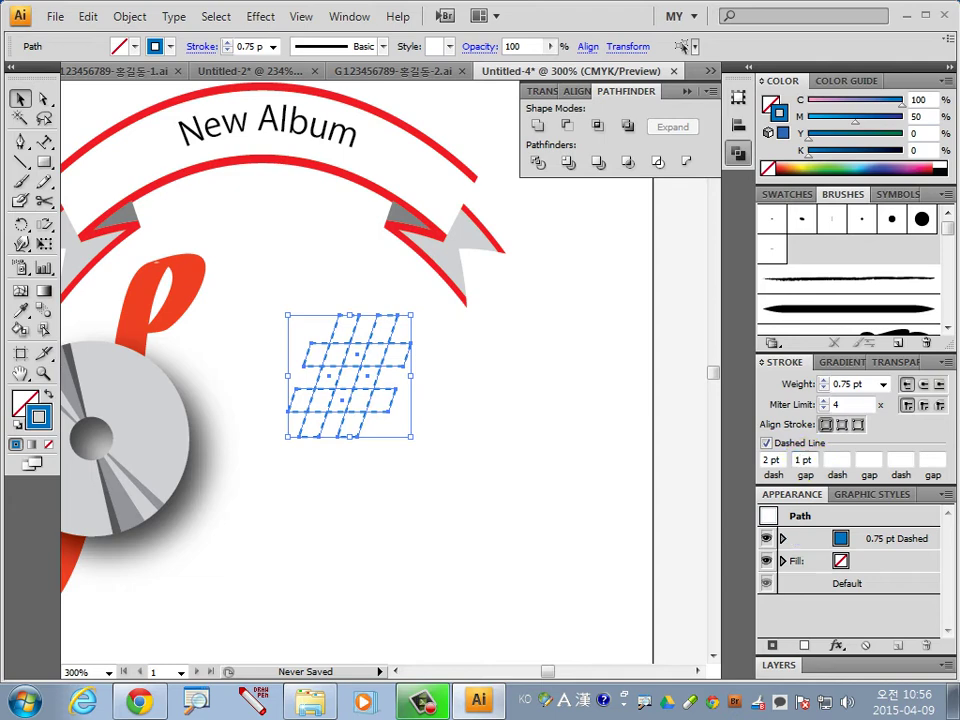
{"action": "left_click", "coordinate": [443, 373]}
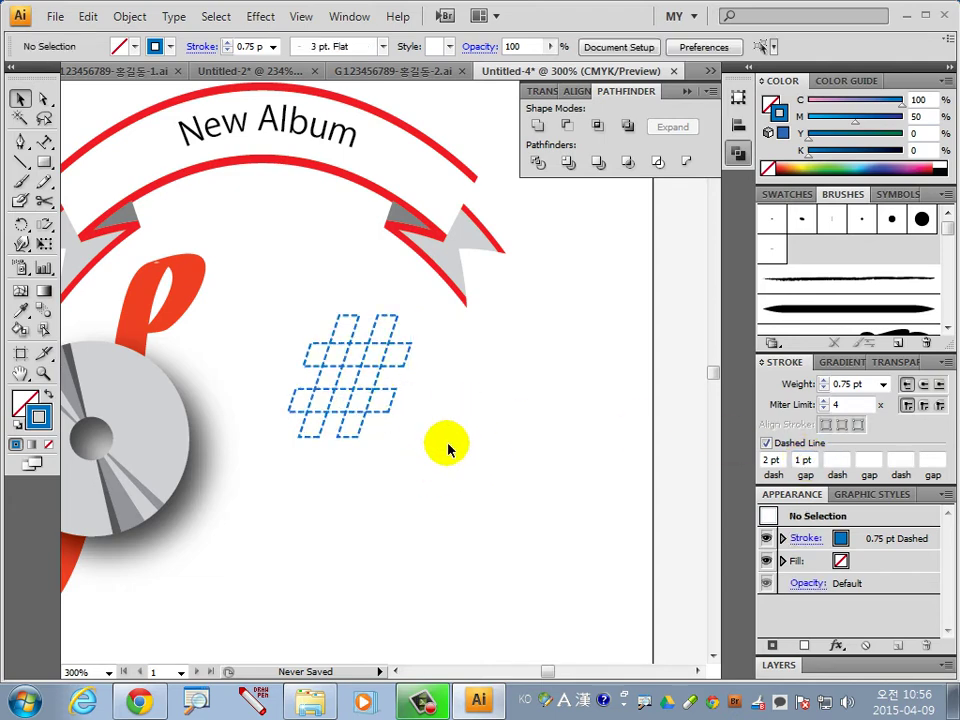
{"action": "key", "text": "ctrl+minus"}
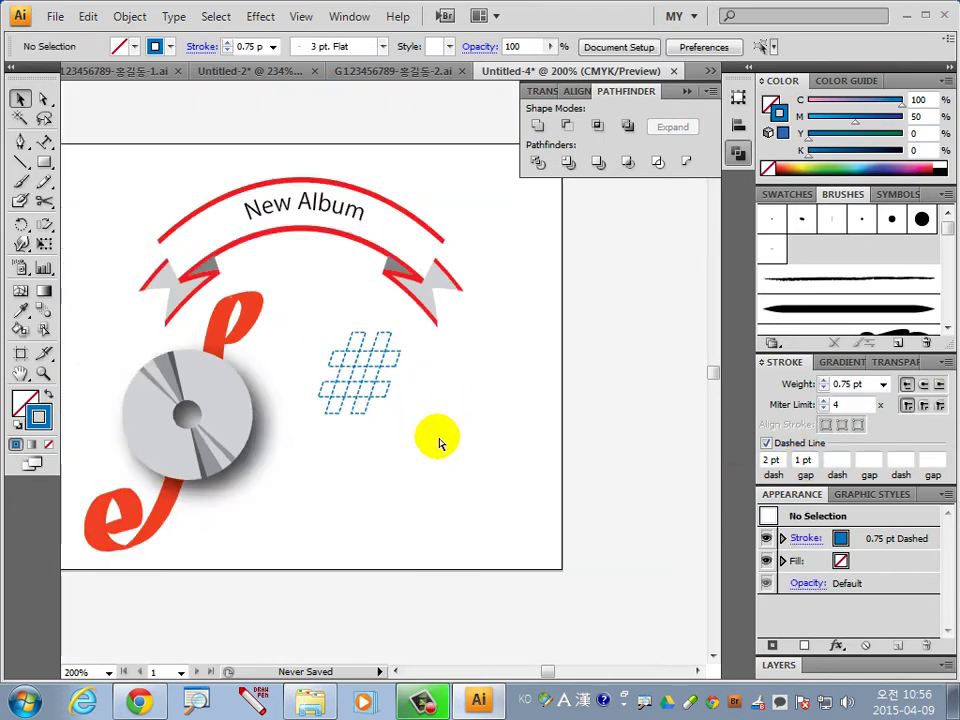
{"action": "key", "text": "ctrl+minus"}
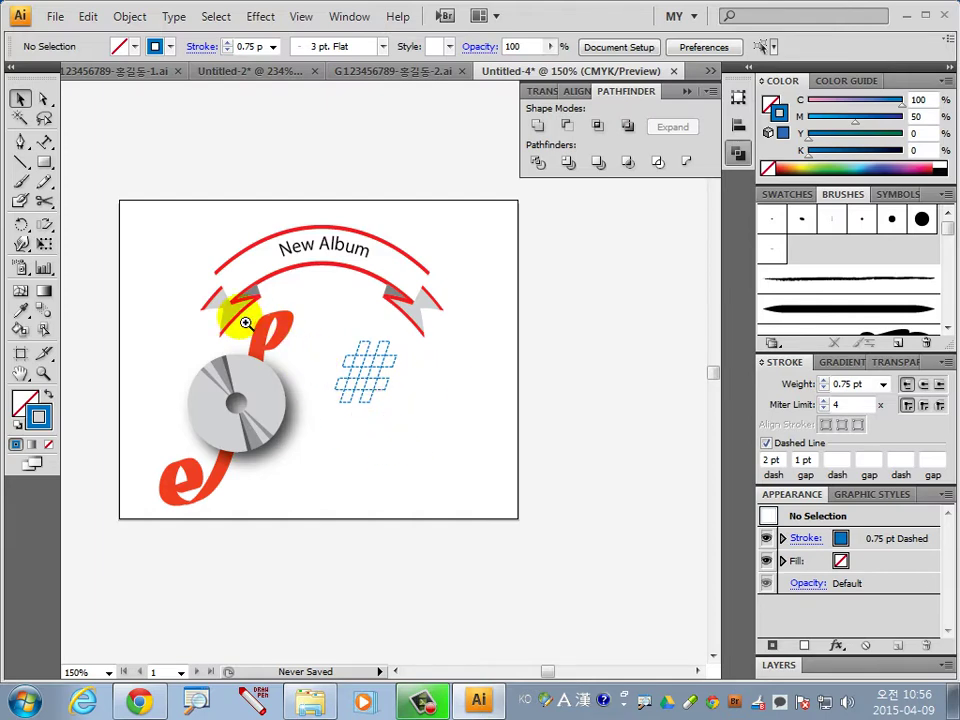
{"action": "left_click_drag", "start_coordinate": [243, 320], "coordinate": [465, 517]}
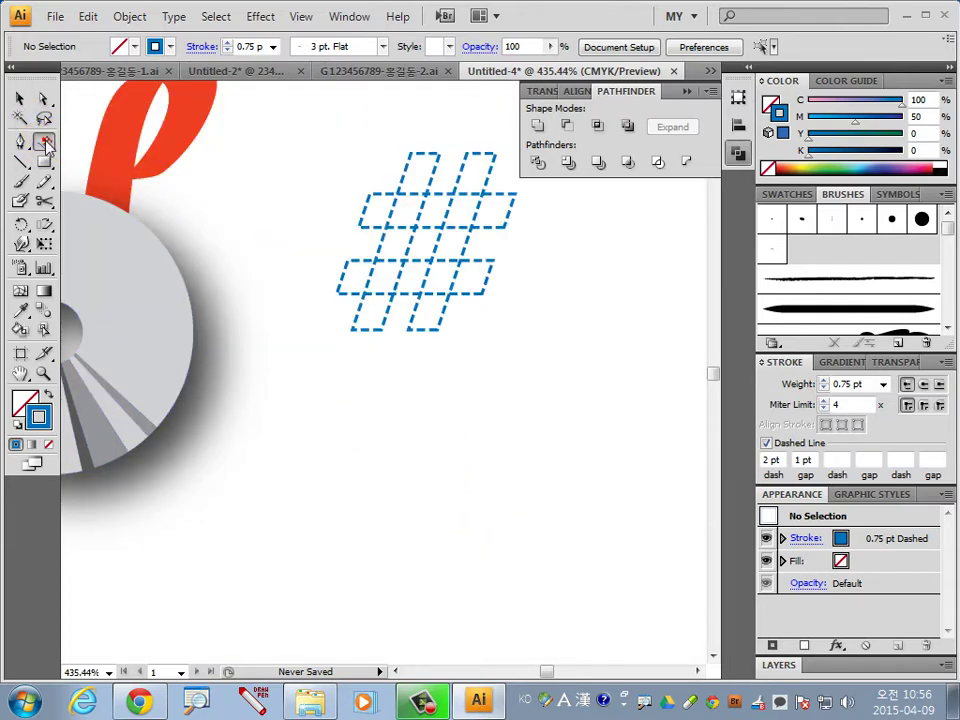
{"action": "left_click_drag", "start_coordinate": [43, 141], "coordinate": [77, 146]}
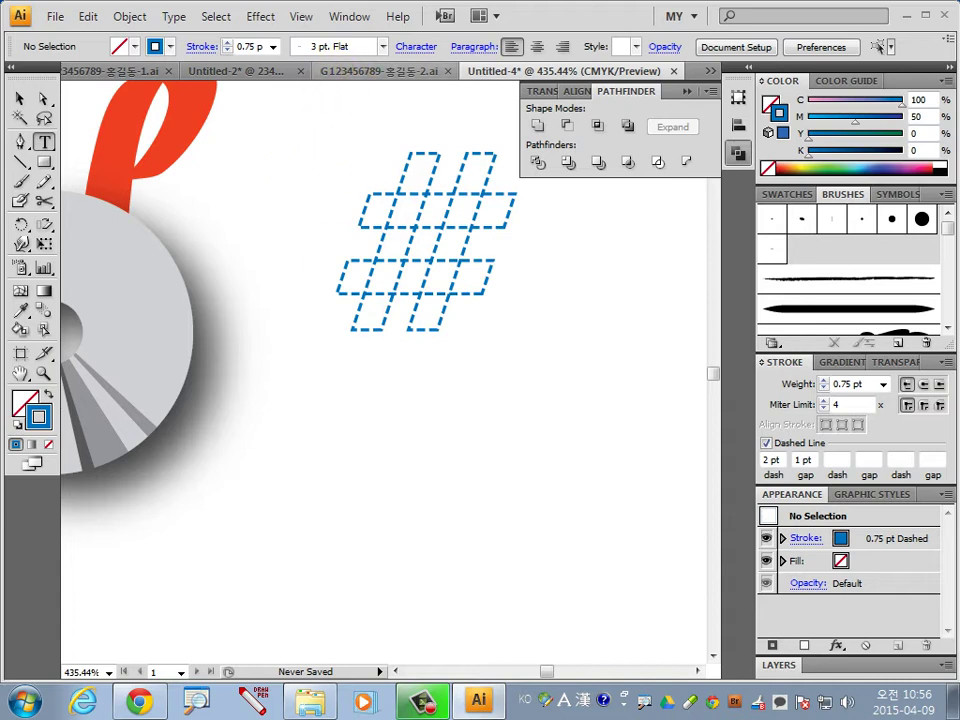
Type VIVID MUSIC on two lines, right-align it, and move it below the hash
{"action": "left_click", "coordinate": [323, 475]}
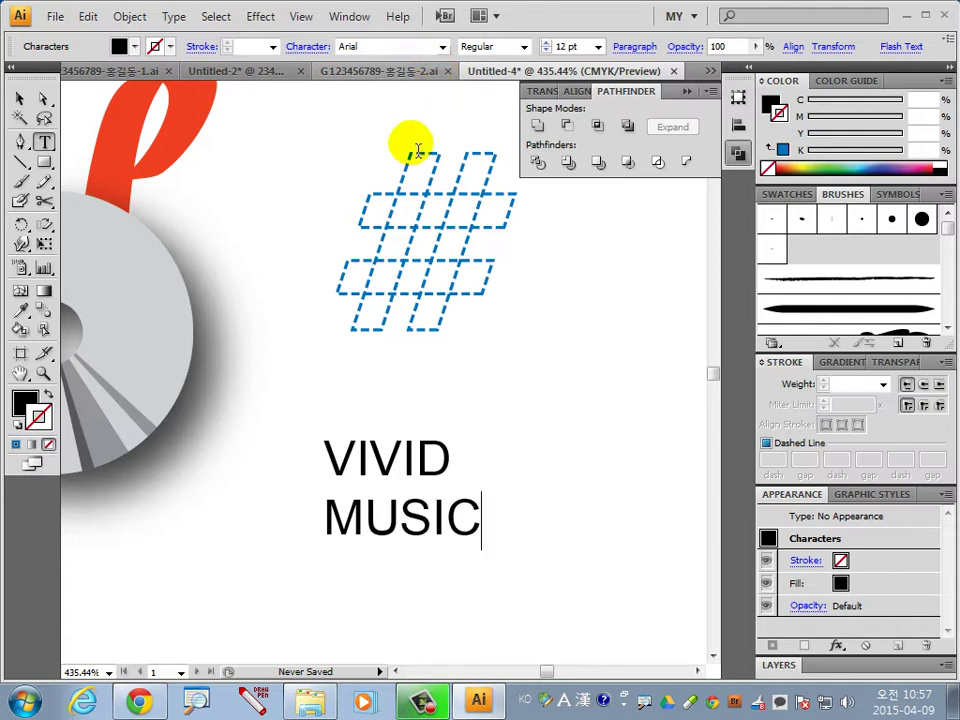
{"action": "left_click_drag", "start_coordinate": [480, 530], "coordinate": [351, 441]}
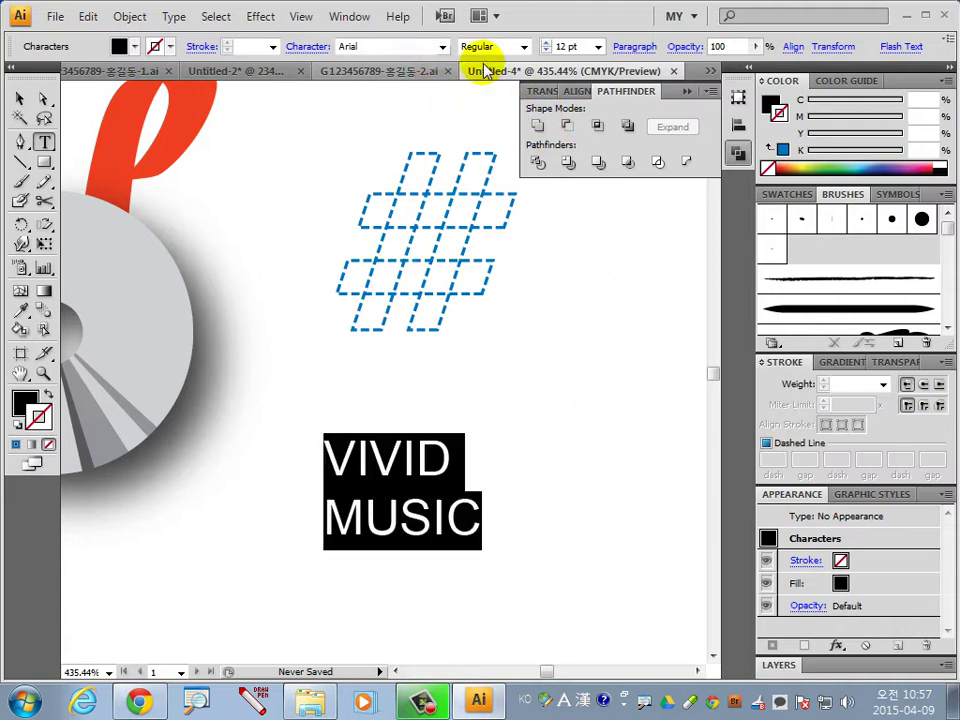
{"action": "left_click", "coordinate": [308, 46]}
{"action": "left_click", "coordinate": [318, 50]}
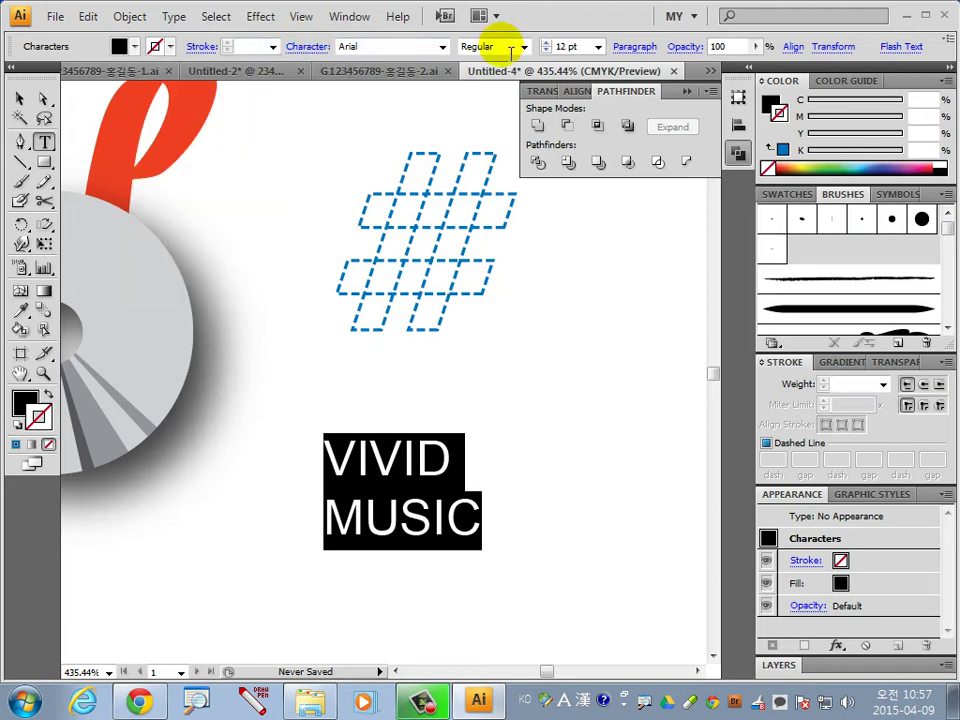
{"action": "left_click", "coordinate": [636, 46]}
{"action": "left_click", "coordinate": [522, 70]}
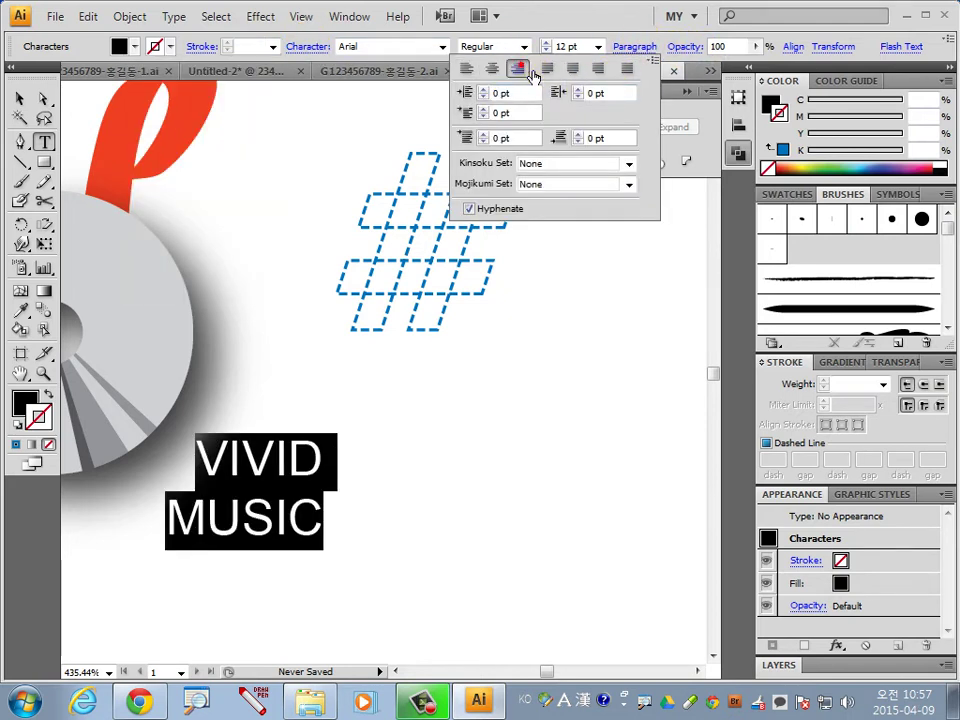
{"action": "left_click", "coordinate": [31, 95]}
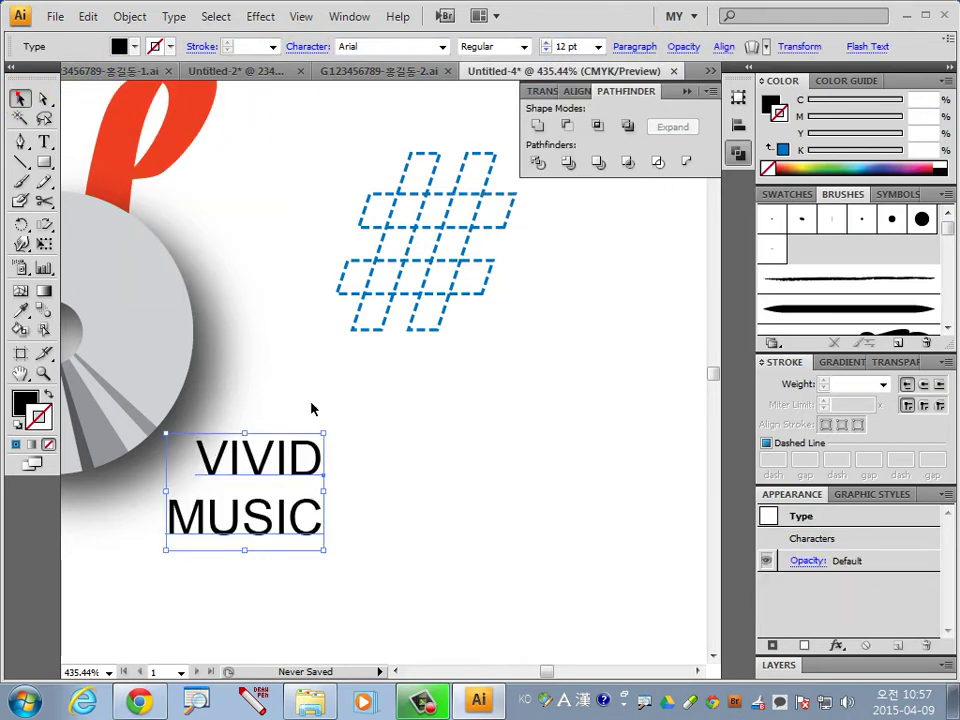
{"action": "left_click_drag", "start_coordinate": [302, 478], "coordinate": [398, 512]}
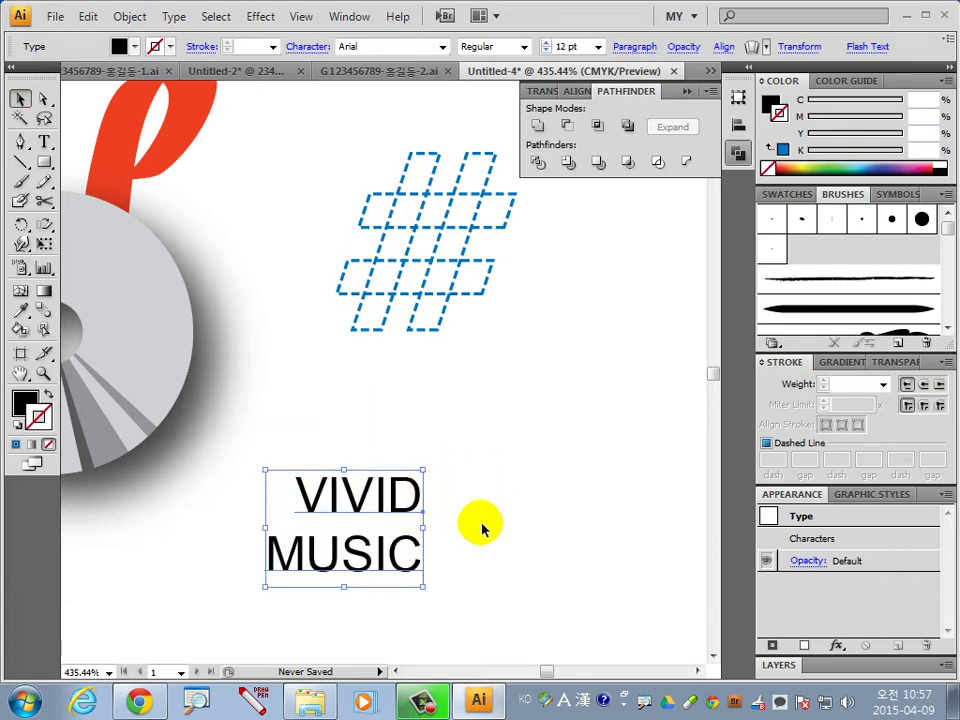
Create outlines from the VIVID MUSIC text and ungroup the letters
{"action": "left_click", "coordinate": [485, 528]}
{"action": "left_click", "coordinate": [400, 515]}
{"action": "right_click", "coordinate": [386, 510]}
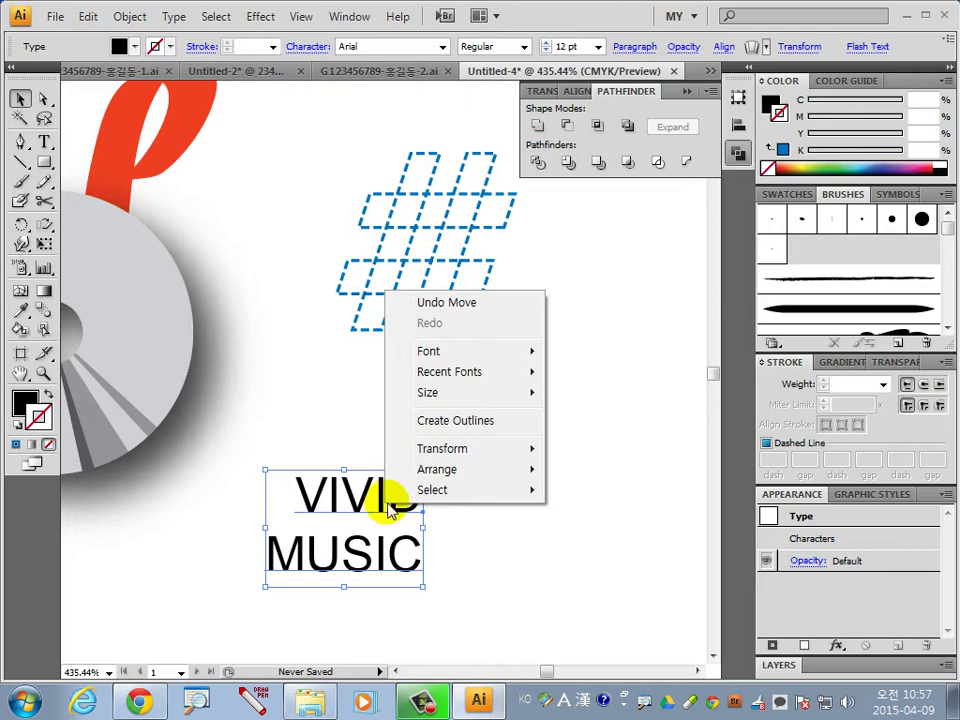
{"action": "left_click", "coordinate": [459, 421]}
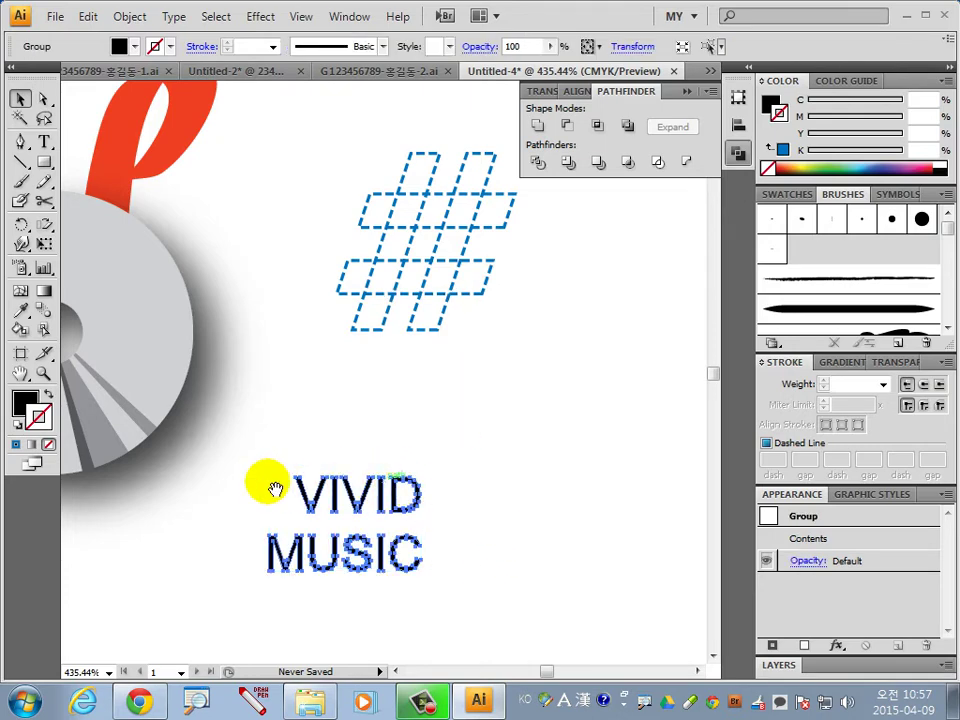
{"action": "left_click_drag", "start_coordinate": [252, 440], "coordinate": [484, 604]}
{"action": "right_click", "coordinate": [367, 352]}
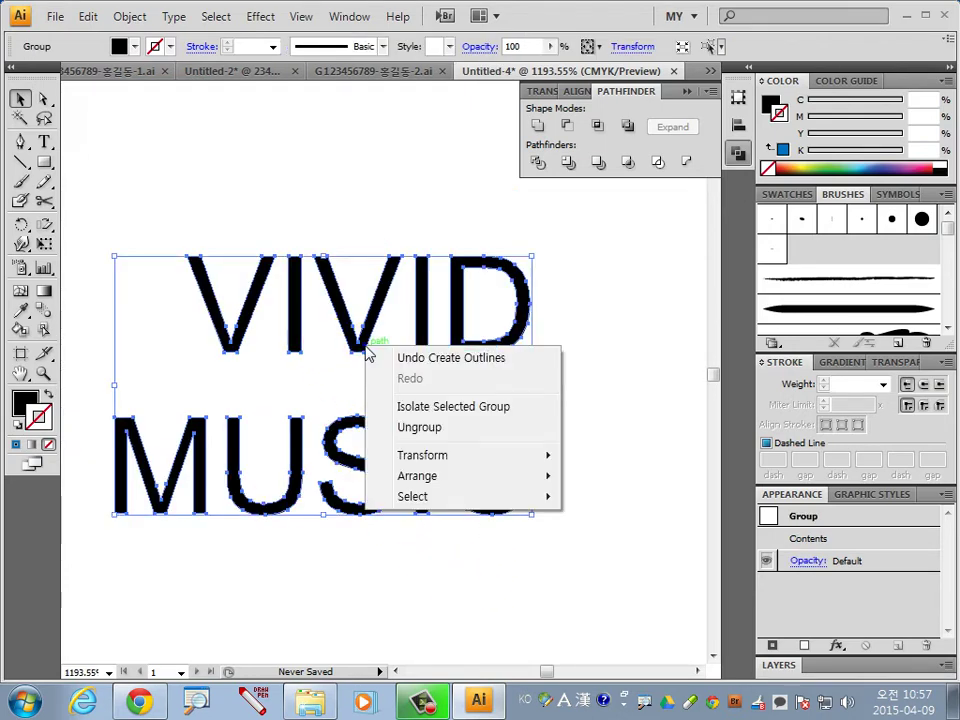
{"action": "left_click", "coordinate": [420, 427]}
{"action": "left_click", "coordinate": [610, 543]}
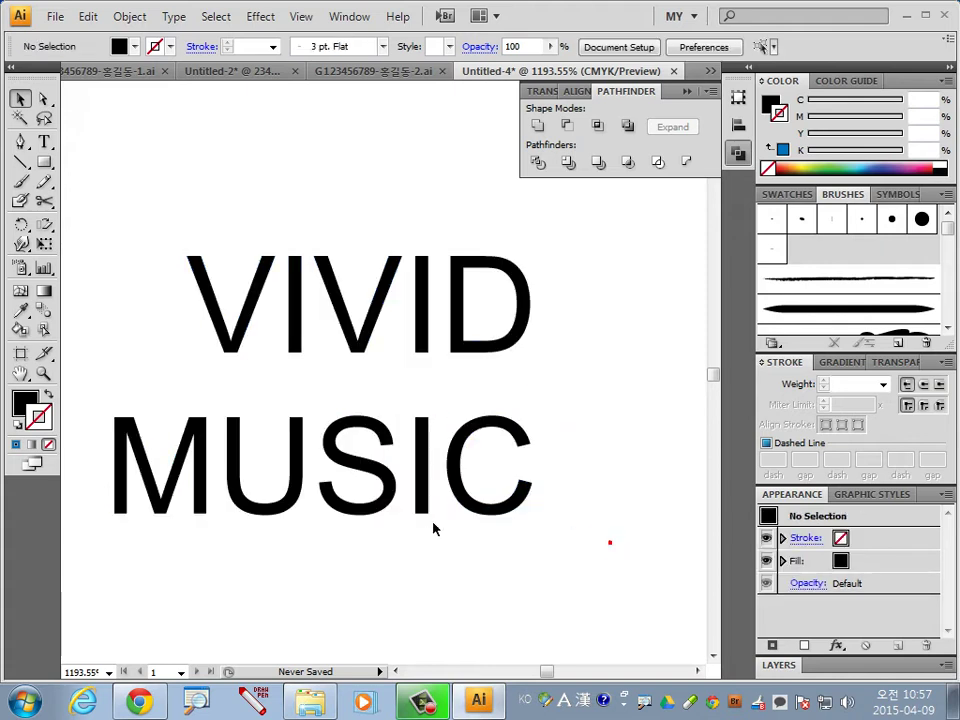
{"action": "scroll", "coordinate": [460, 460], "scroll_direction": "up", "scroll_amount": 3}
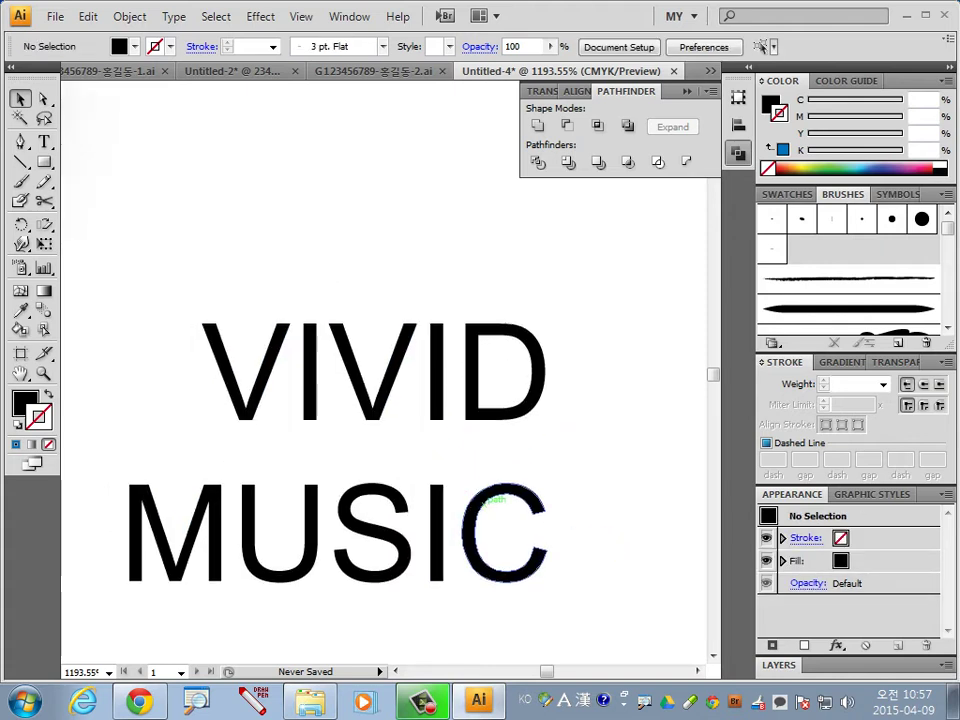
Drag the tops of both I's in VIVID far upward into tall stems
{"action": "left_click", "coordinate": [43, 97]}
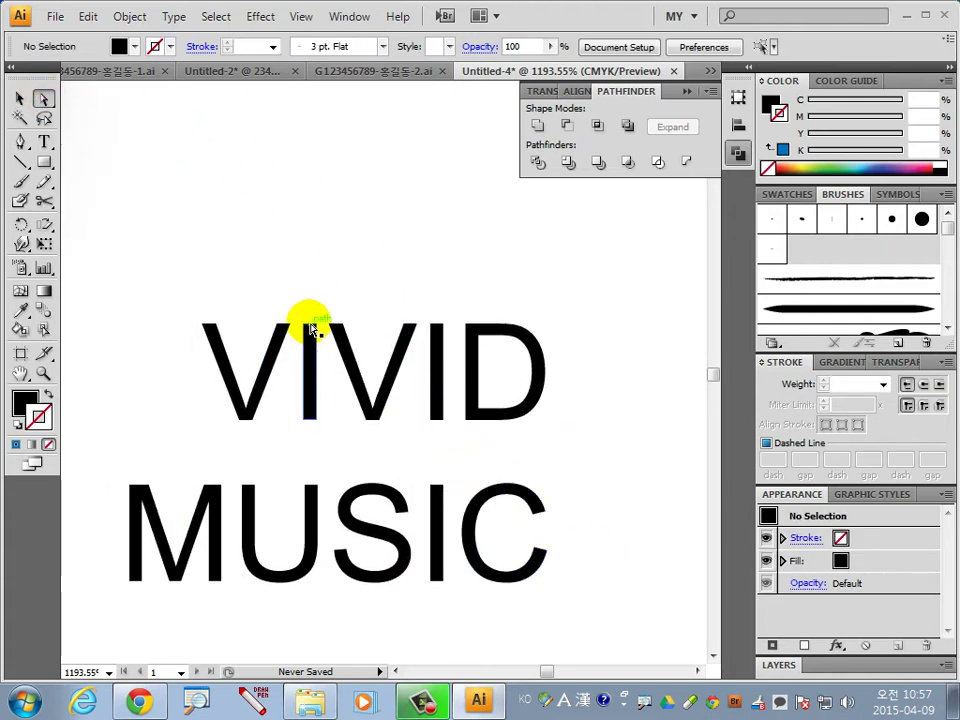
{"action": "left_click", "coordinate": [311, 330]}
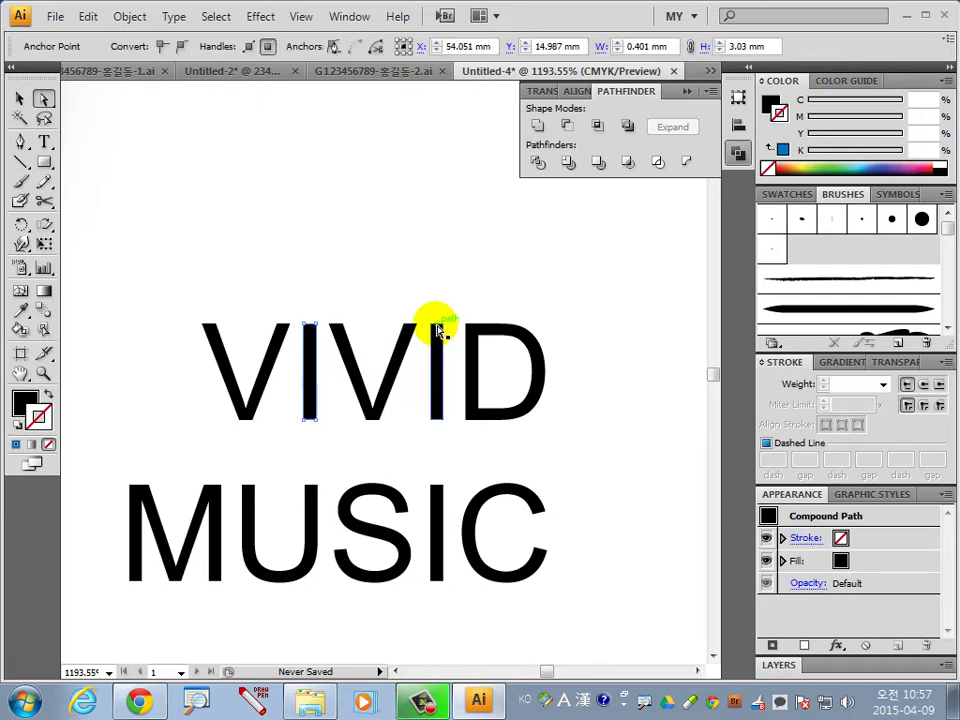
{"action": "left_click", "coordinate": [437, 326], "text": "shift"}
{"action": "left_click_drag", "start_coordinate": [435, 322], "coordinate": [437, 201]}
{"action": "left_click", "coordinate": [595, 382]}
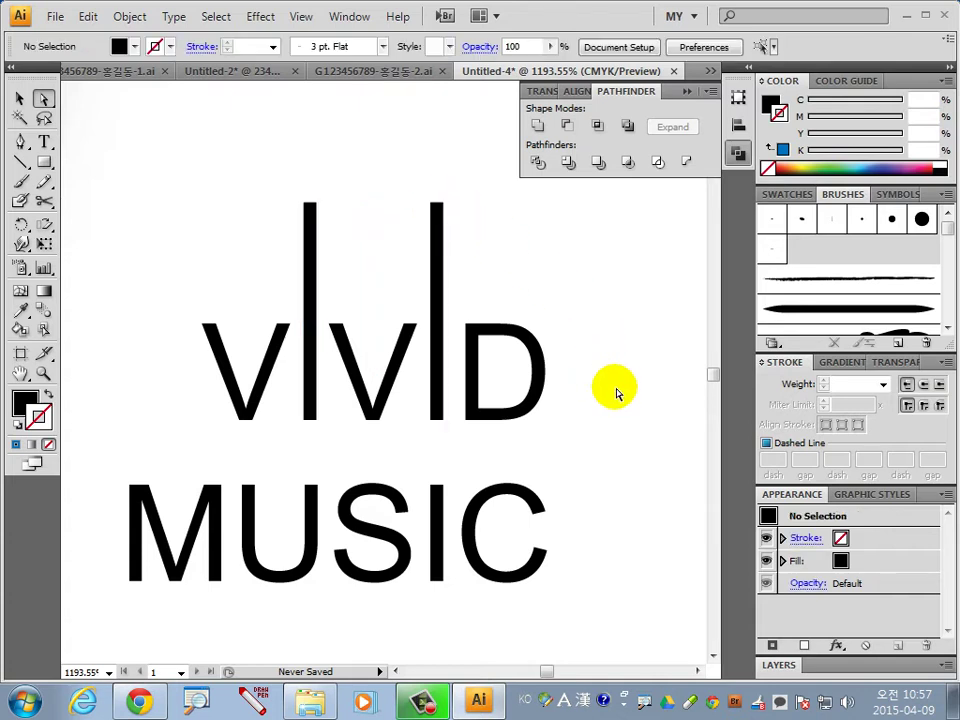
Draw black horizontal cut lines across the middles of VIVID and MUSIC
{"action": "left_click", "coordinate": [20, 142]}
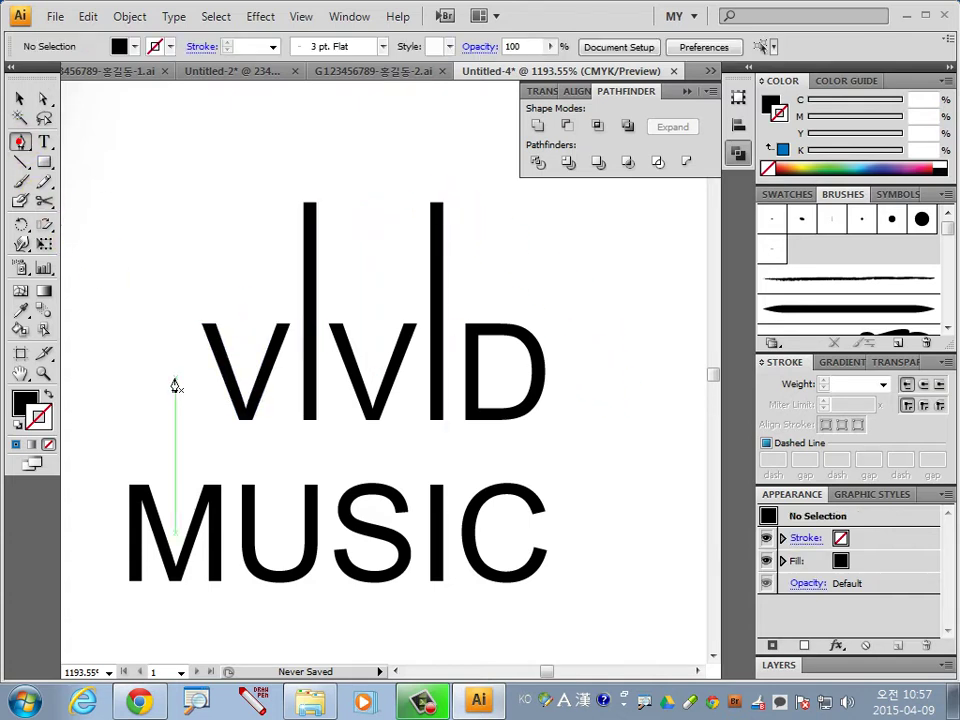
{"action": "left_click", "coordinate": [146, 371]}
{"action": "left_click", "coordinate": [561, 375]}
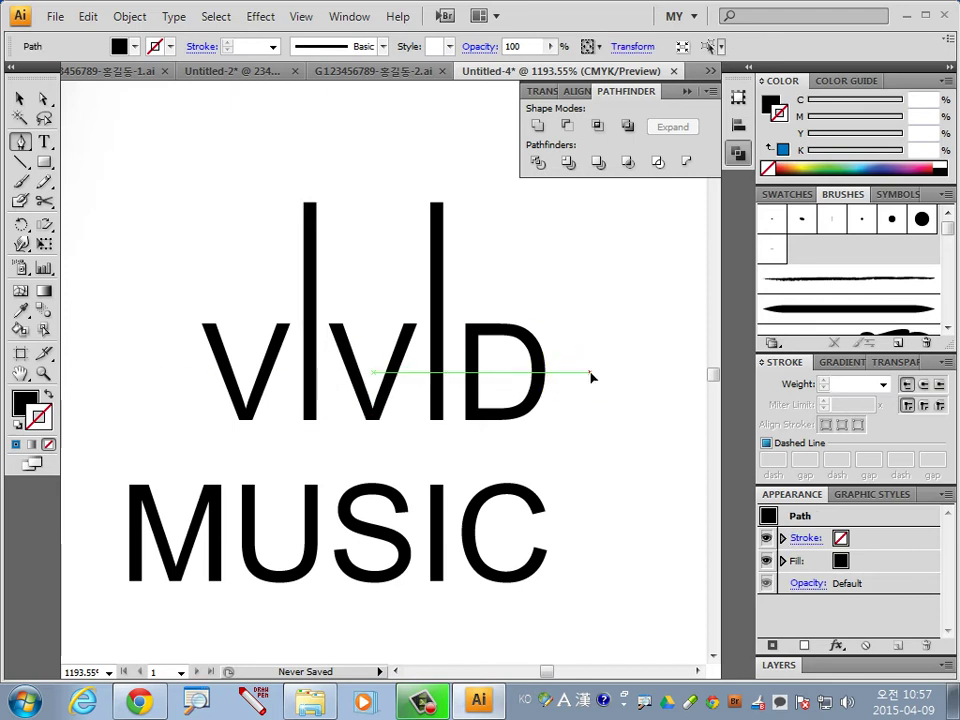
{"action": "left_click", "coordinate": [590, 369]}
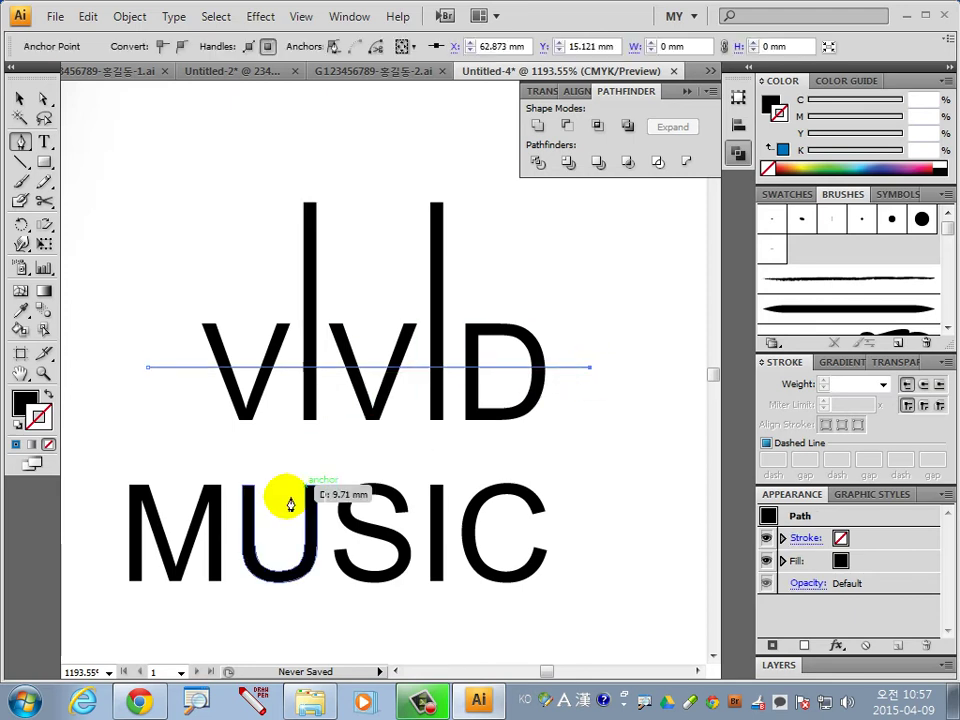
{"action": "left_click", "coordinate": [48, 395]}
{"action": "left_click", "coordinate": [39, 417]}
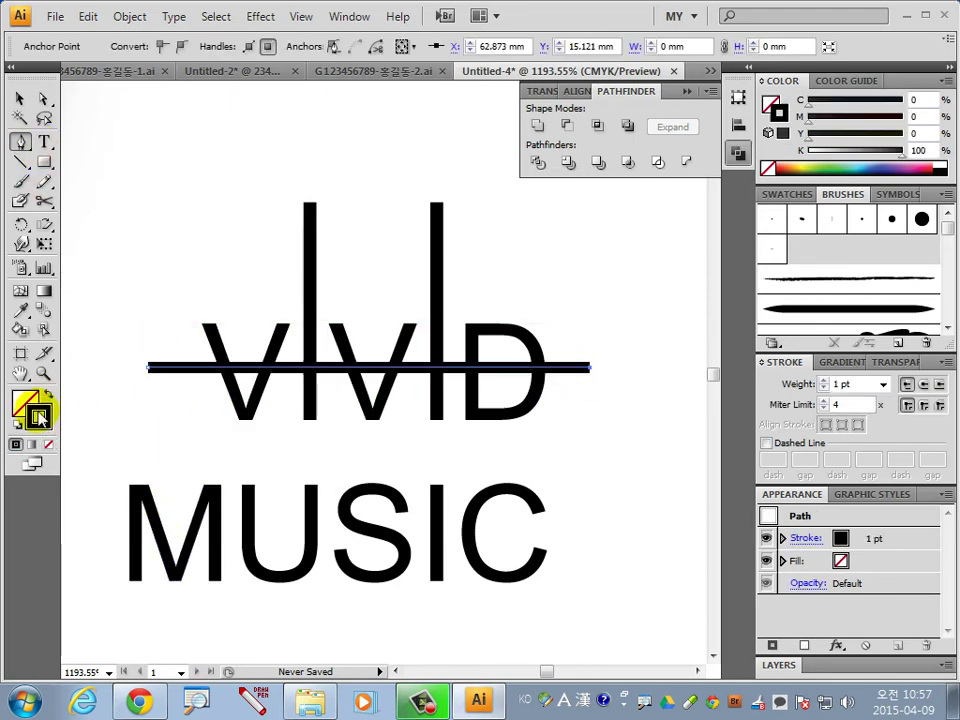
{"action": "left_click", "coordinate": [615, 546], "text": "ctrl"}
{"action": "left_click", "coordinate": [102, 534]}
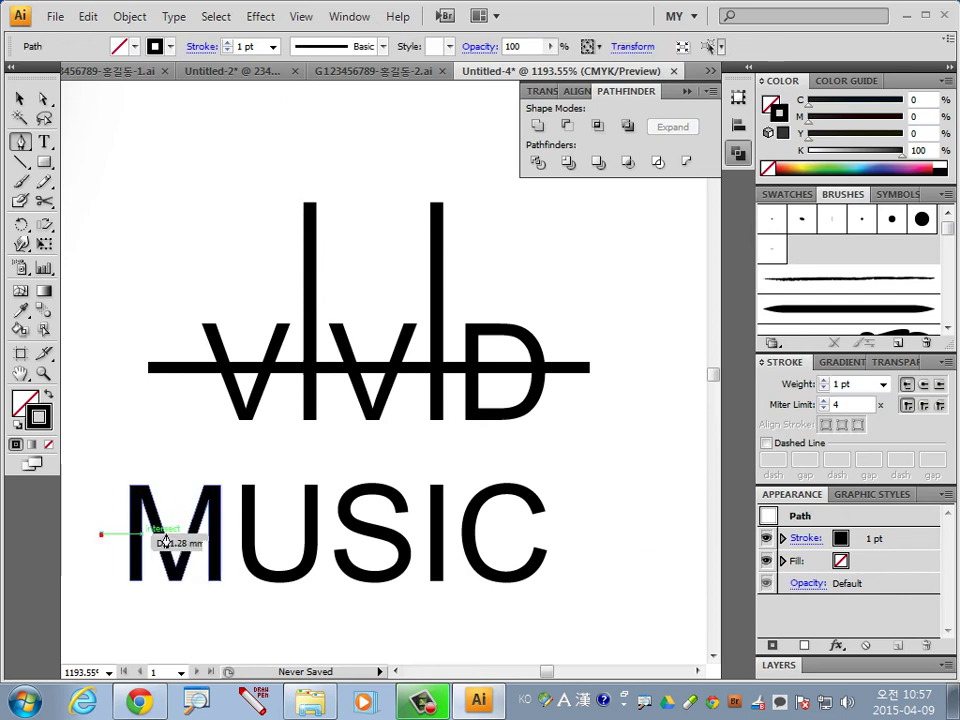
{"action": "left_click", "coordinate": [584, 532]}
{"action": "left_click", "coordinate": [20, 98]}
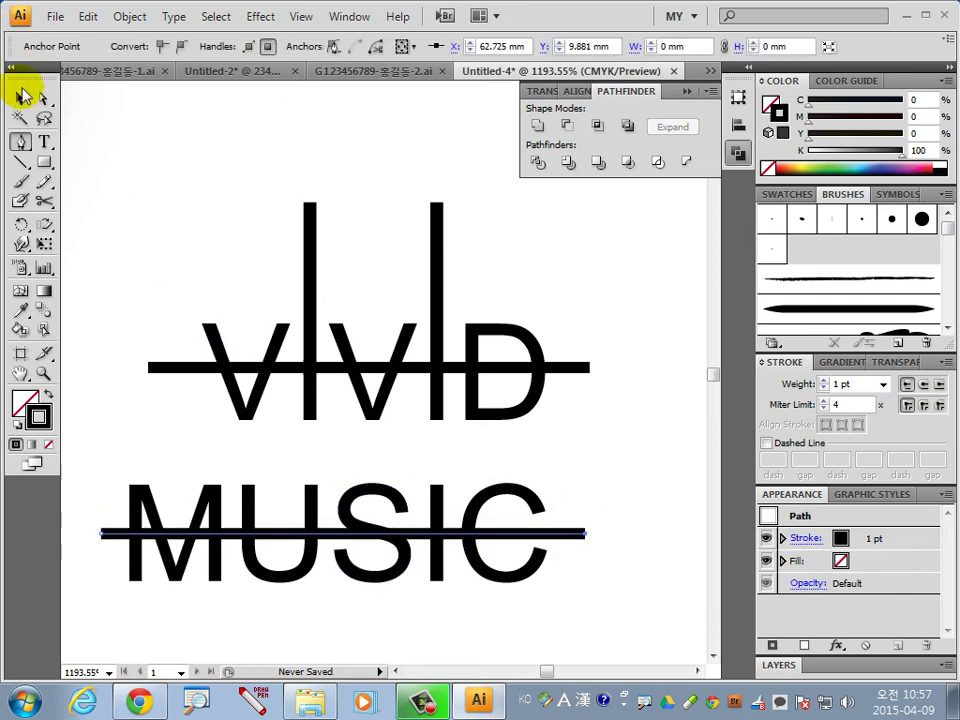
{"action": "left_click", "coordinate": [671, 504]}
Divide both words along the lines with Pathfinder and ungroup the pieces
{"action": "left_click_drag", "start_coordinate": [630, 589], "coordinate": [99, 272]}
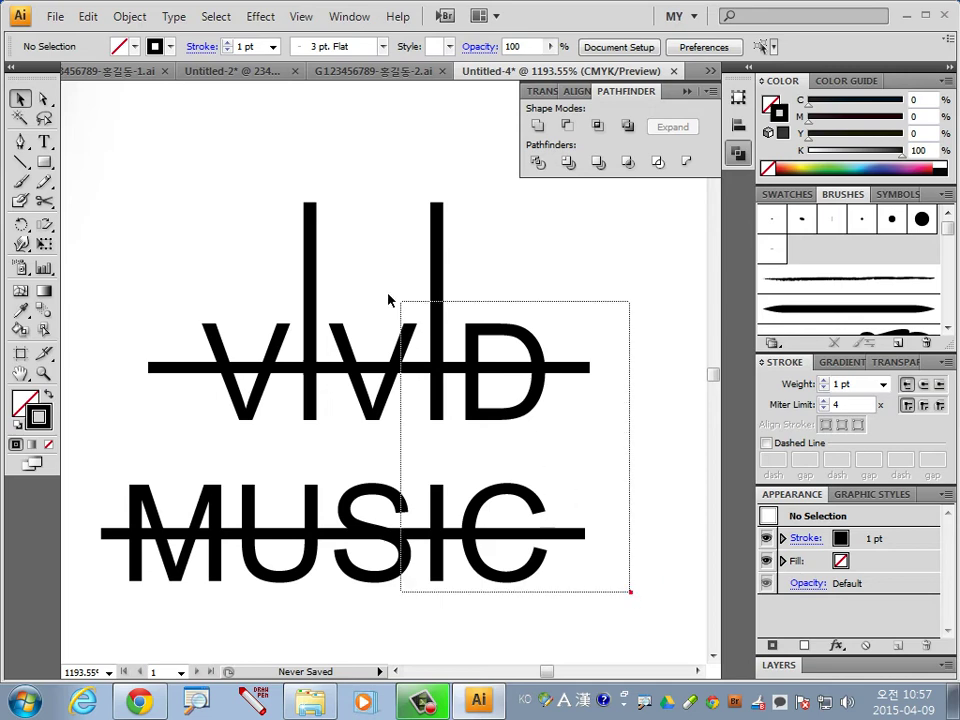
{"action": "left_click", "coordinate": [538, 162]}
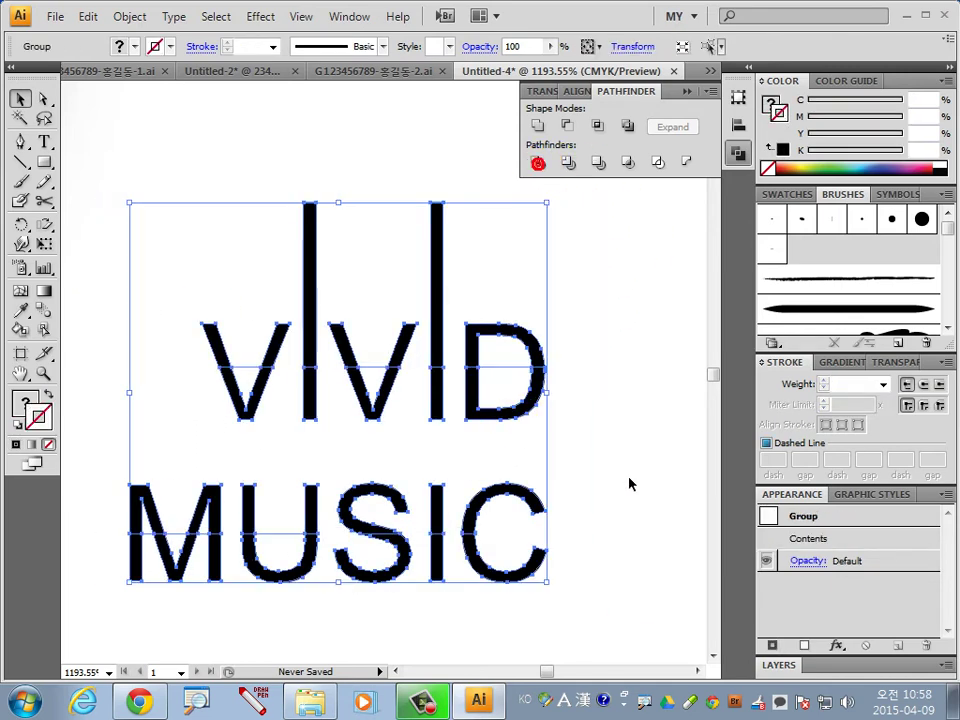
{"action": "right_click", "coordinate": [438, 386]}
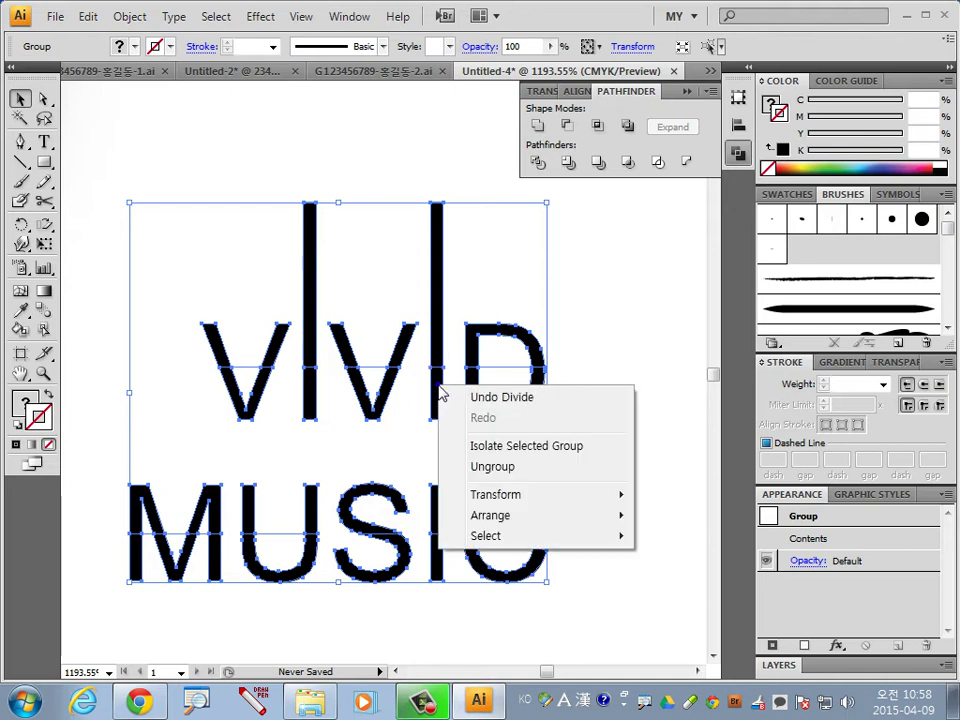
{"action": "left_click", "coordinate": [482, 466]}
{"action": "left_click", "coordinate": [639, 485]}
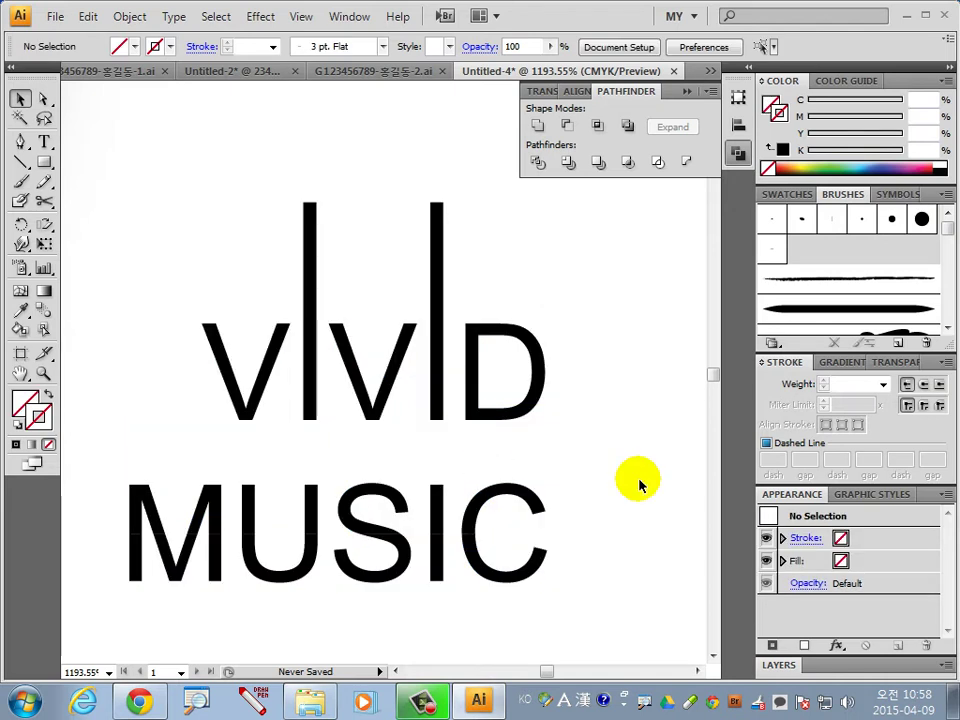
Fill the top halves of the VIVID letters 50% gray with no stroke
{"action": "left_click_drag", "start_coordinate": [600, 347], "coordinate": [146, 264]}
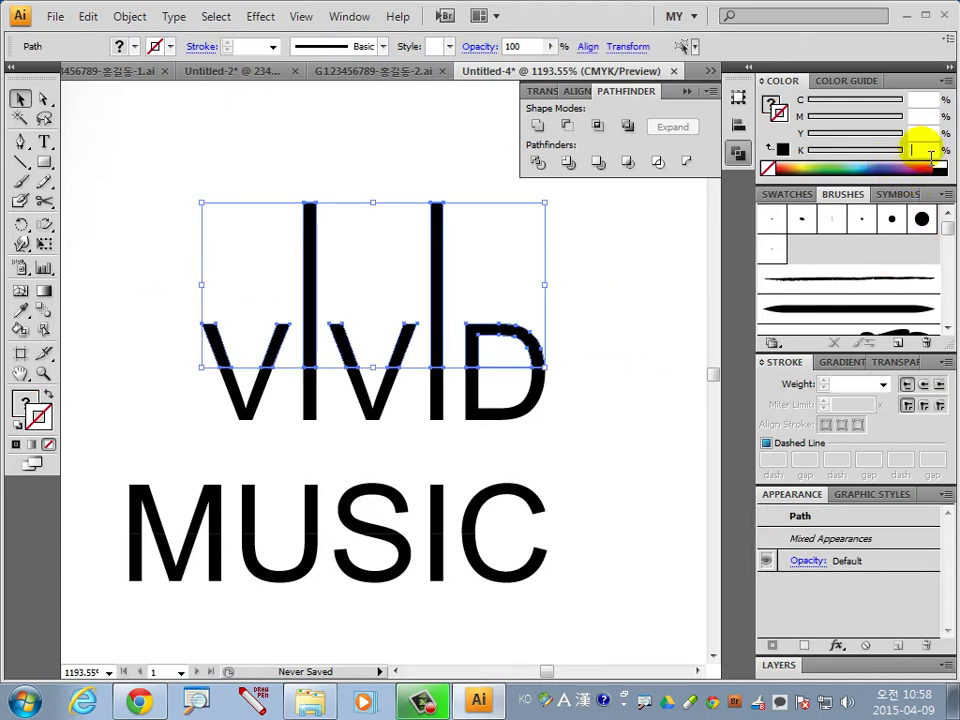
{"action": "type", "text": "50"}
{"action": "key", "text": "Return"}
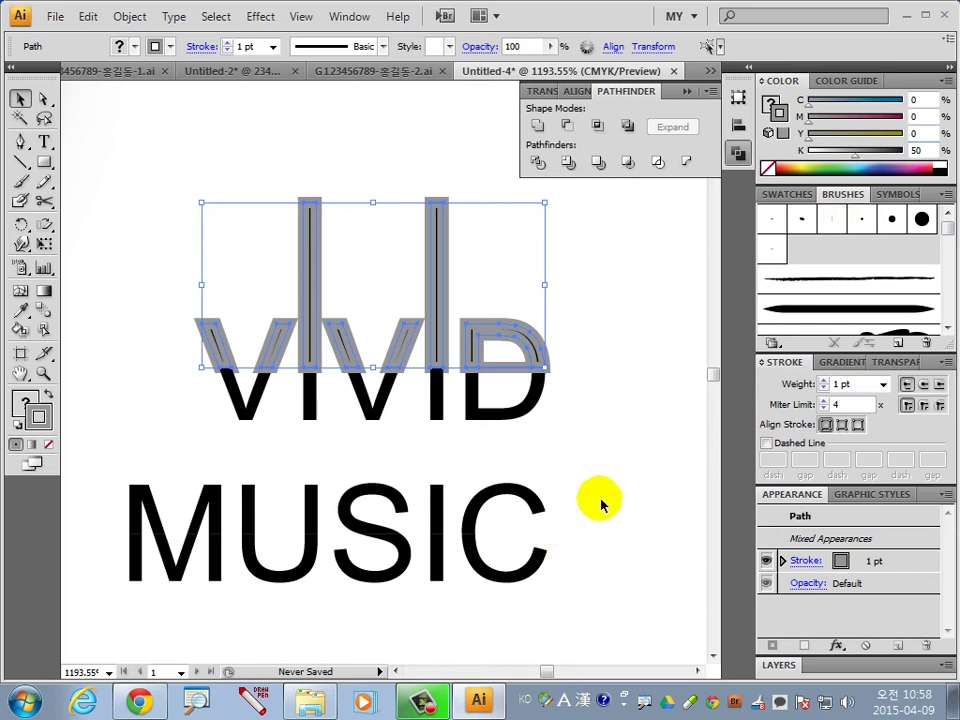
{"action": "left_click", "coordinate": [25, 403]}
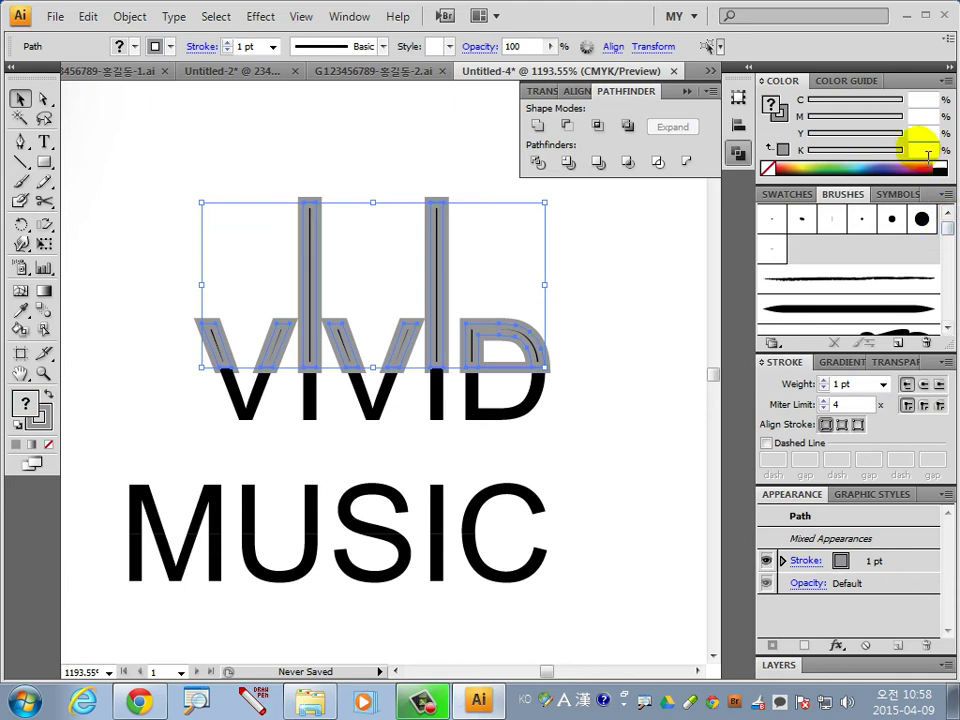
{"action": "type", "text": "50"}
{"action": "key", "text": "Return"}
{"action": "left_click", "coordinate": [40, 418]}
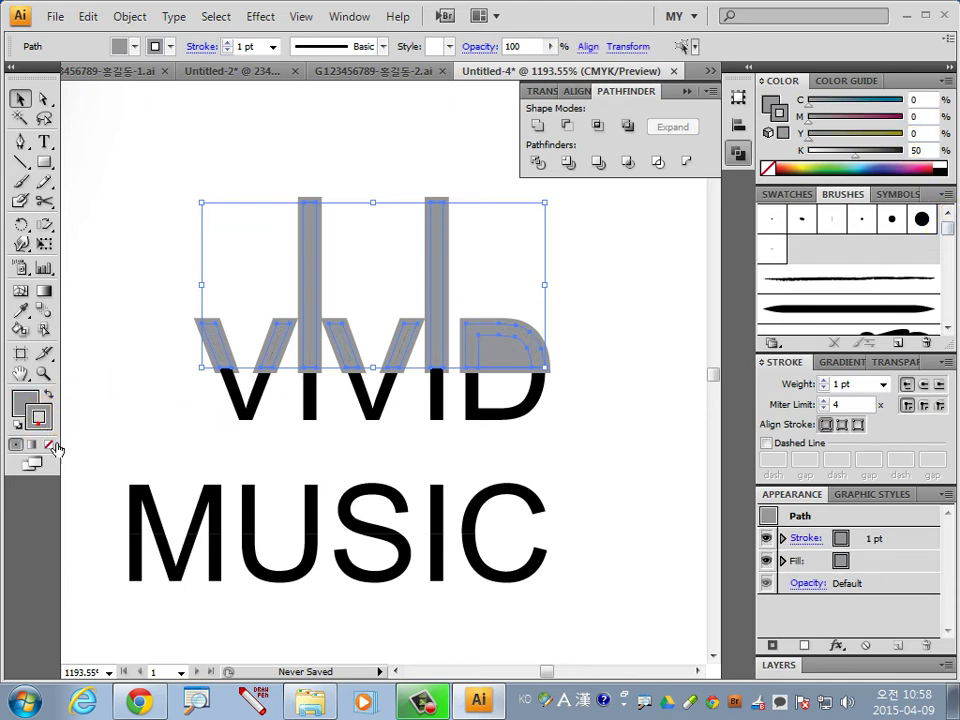
{"action": "left_click", "coordinate": [48, 444]}
{"action": "left_click", "coordinate": [568, 444]}
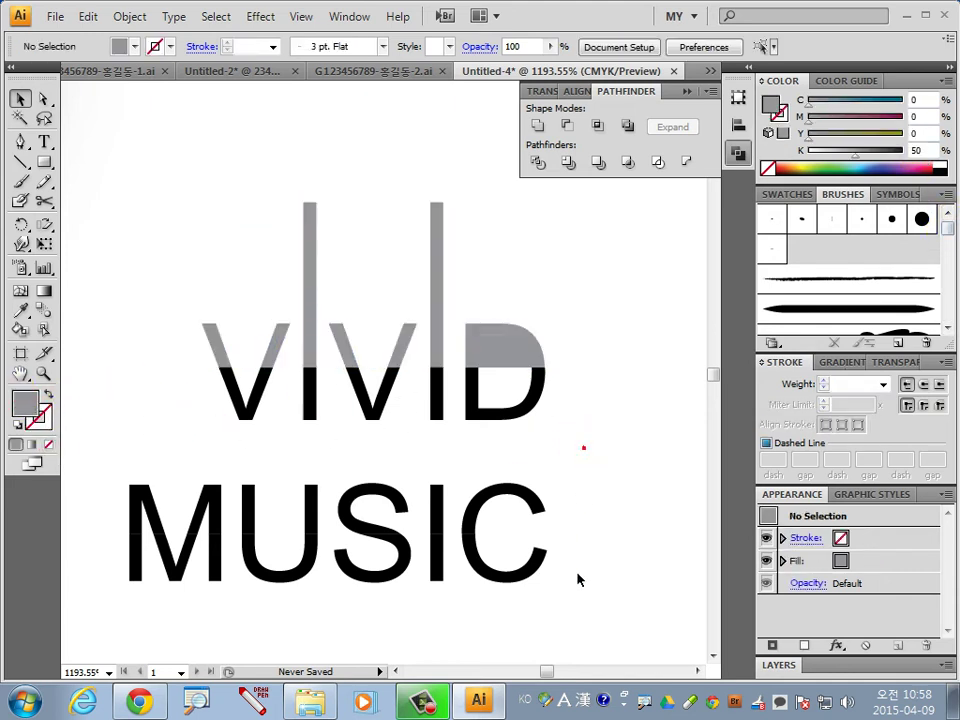
Delete the small stray piece inside the D
{"action": "left_click", "coordinate": [502, 362]}
{"action": "left_click", "coordinate": [508, 384]}
{"action": "left_click", "coordinate": [506, 363]}
{"action": "left_click", "coordinate": [505, 364]}
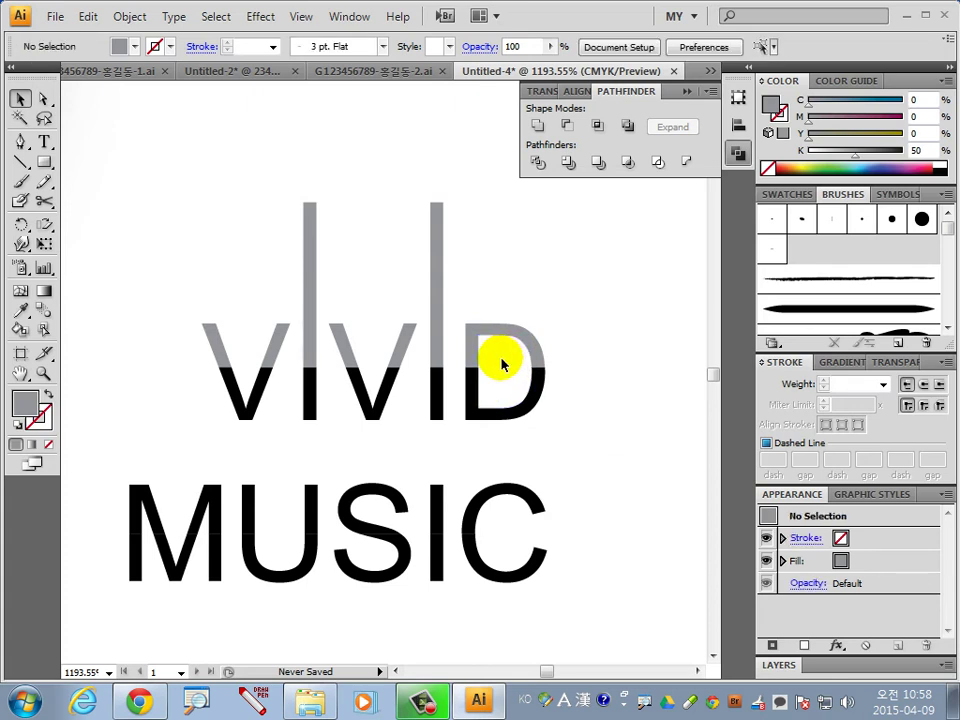
{"action": "left_click", "coordinate": [493, 381]}
{"action": "key", "text": "Delete"}
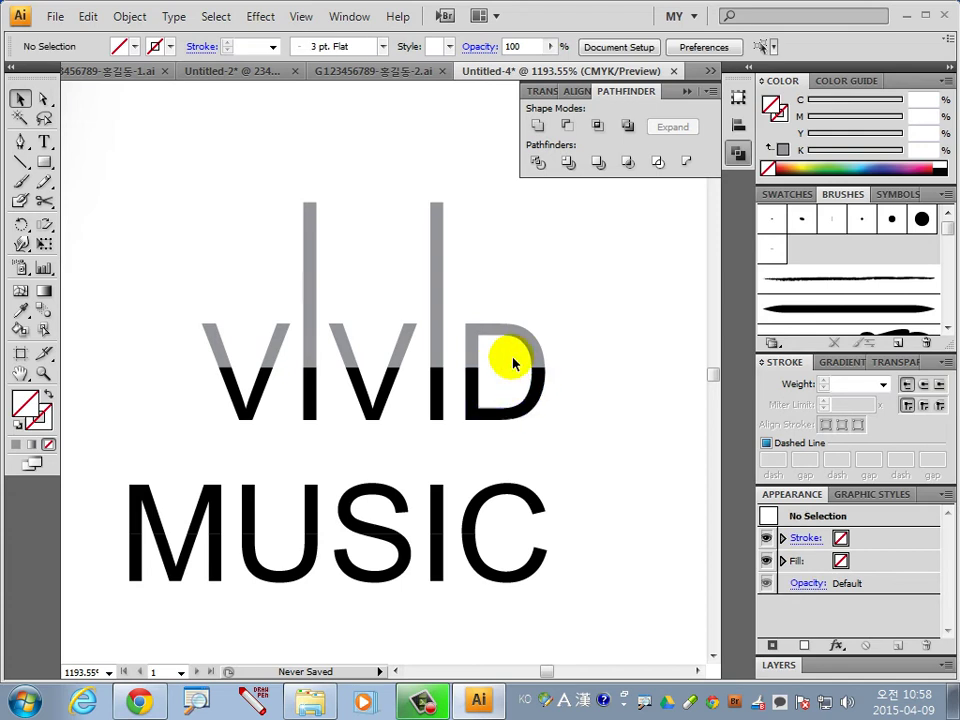
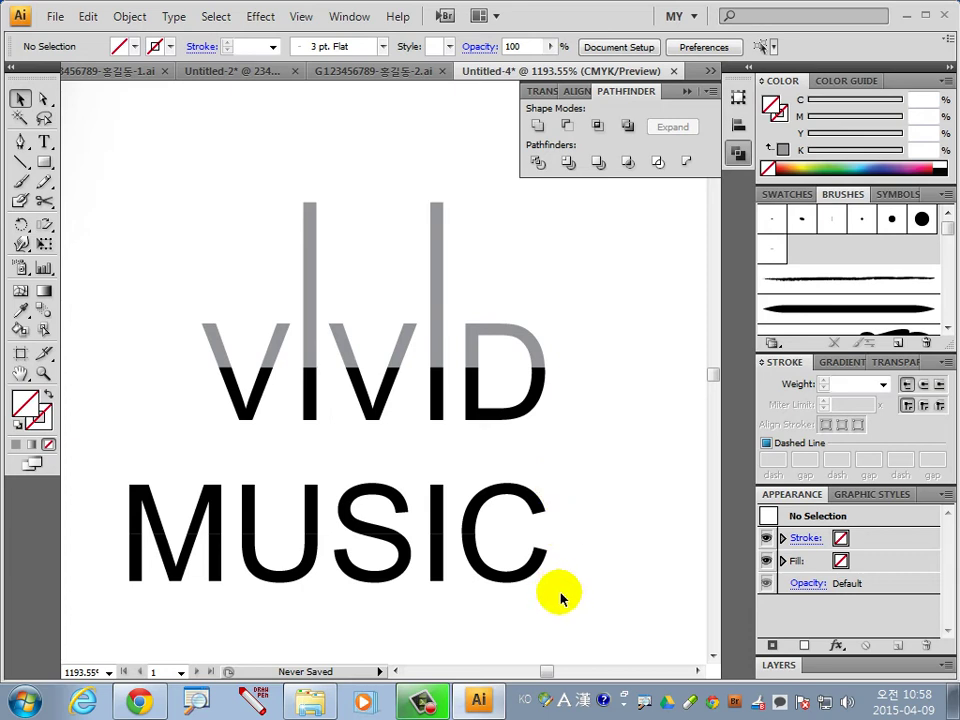
Fill the lower halves of the MUSIC letters with VIVID's grey using the Eyedropper
{"action": "left_click_drag", "start_coordinate": [560, 597], "coordinate": [124, 562]}
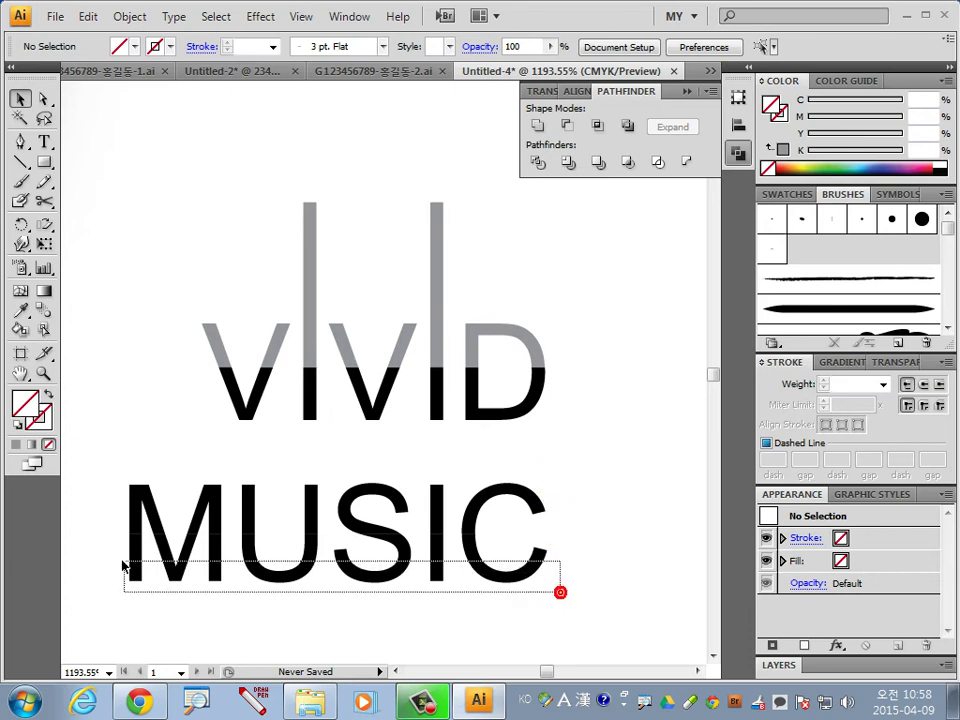
{"action": "left_click", "coordinate": [20, 311]}
{"action": "left_click", "coordinate": [314, 289]}
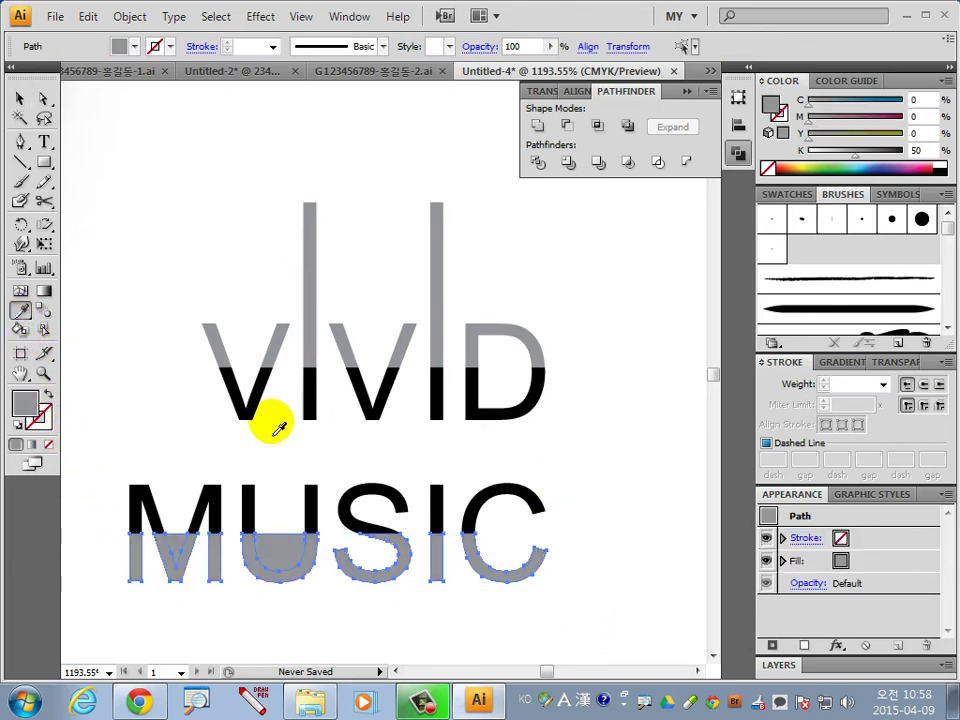
{"action": "left_click", "coordinate": [20, 98]}
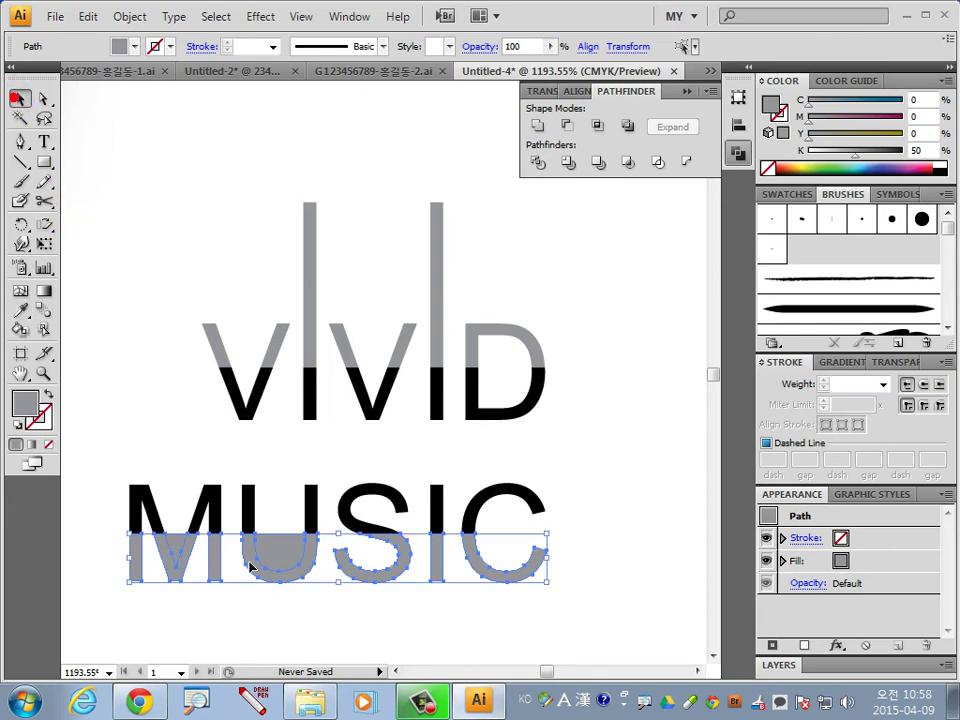
Check the grey M and U pieces, then select VIVID's black lower half
{"action": "left_click", "coordinate": [177, 525]}
{"action": "left_click", "coordinate": [182, 550]}
{"action": "left_click", "coordinate": [178, 546]}
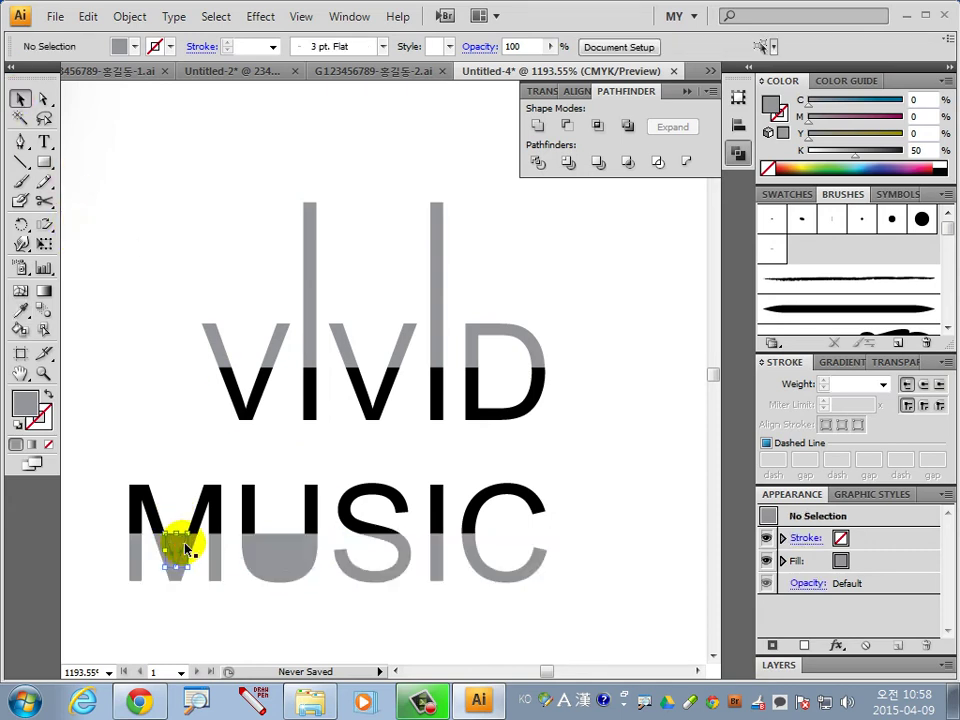
{"action": "left_click", "coordinate": [277, 551]}
{"action": "left_click", "coordinate": [508, 547]}
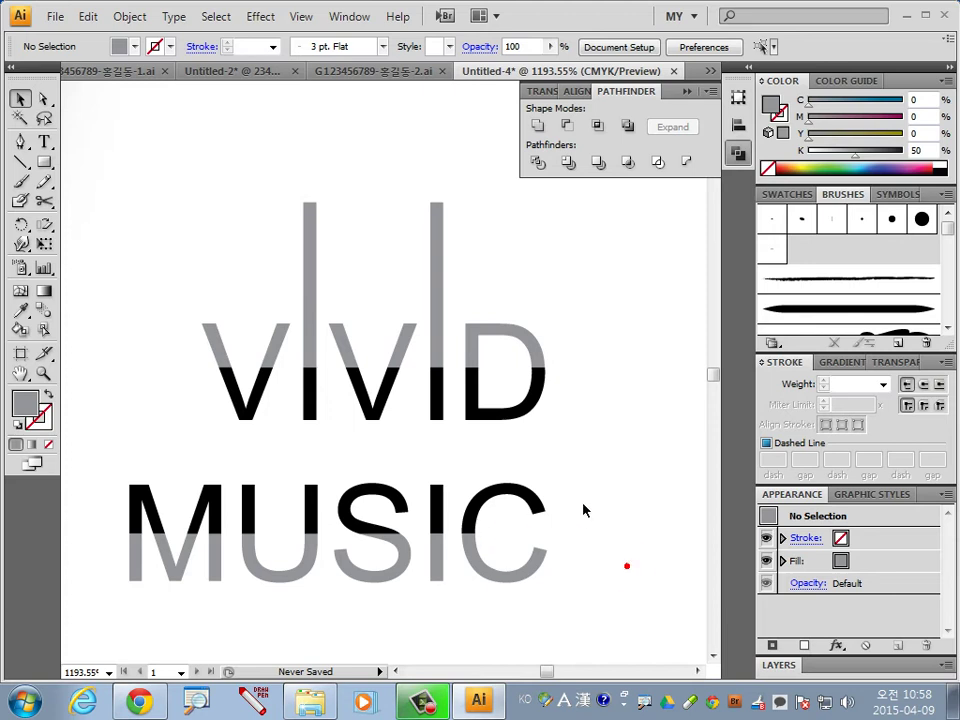
{"action": "left_click_drag", "start_coordinate": [561, 430], "coordinate": [235, 400]}
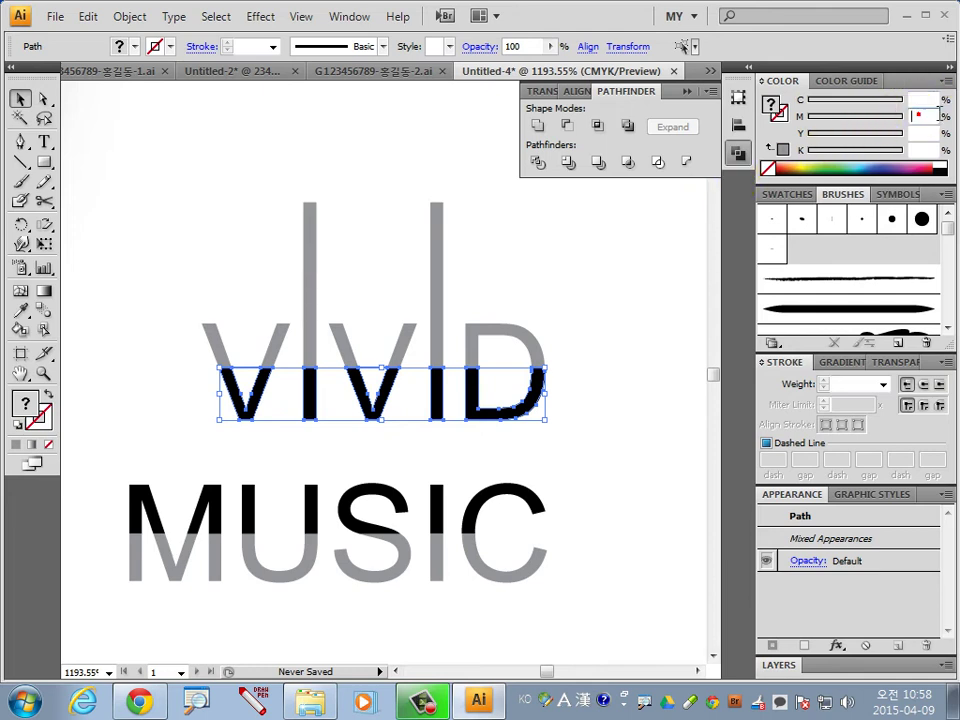
{"action": "type", "text": "90"}
Colour VIVID's lower half red-orange (C0 M90 Y100 K0) and delete the stray piece inside the first V
{"action": "key", "text": "Return"}
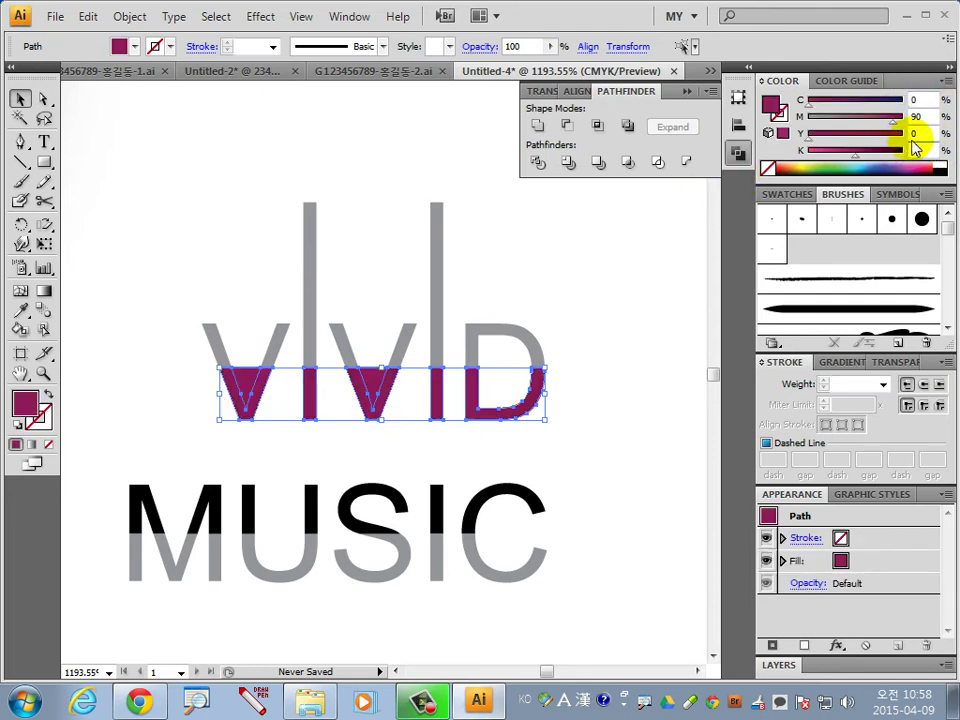
{"action": "type", "text": "10"}
{"action": "key", "text": "Return"}
{"action": "type", "text": "0"}
{"action": "key", "text": "Return"}
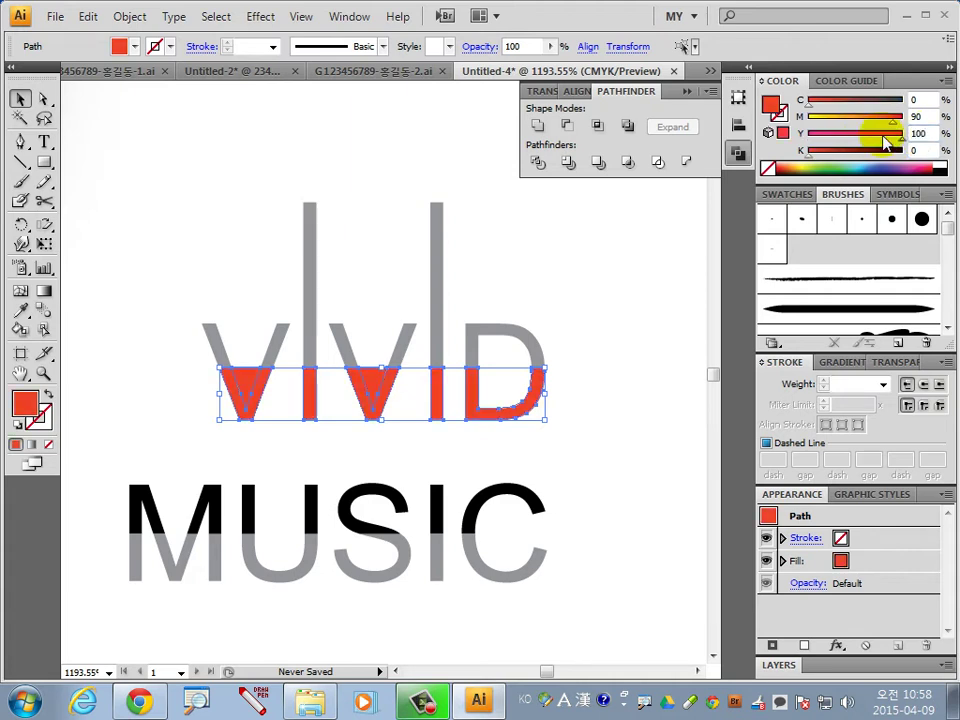
{"action": "left_click", "coordinate": [628, 377]}
{"action": "left_click", "coordinate": [245, 380]}
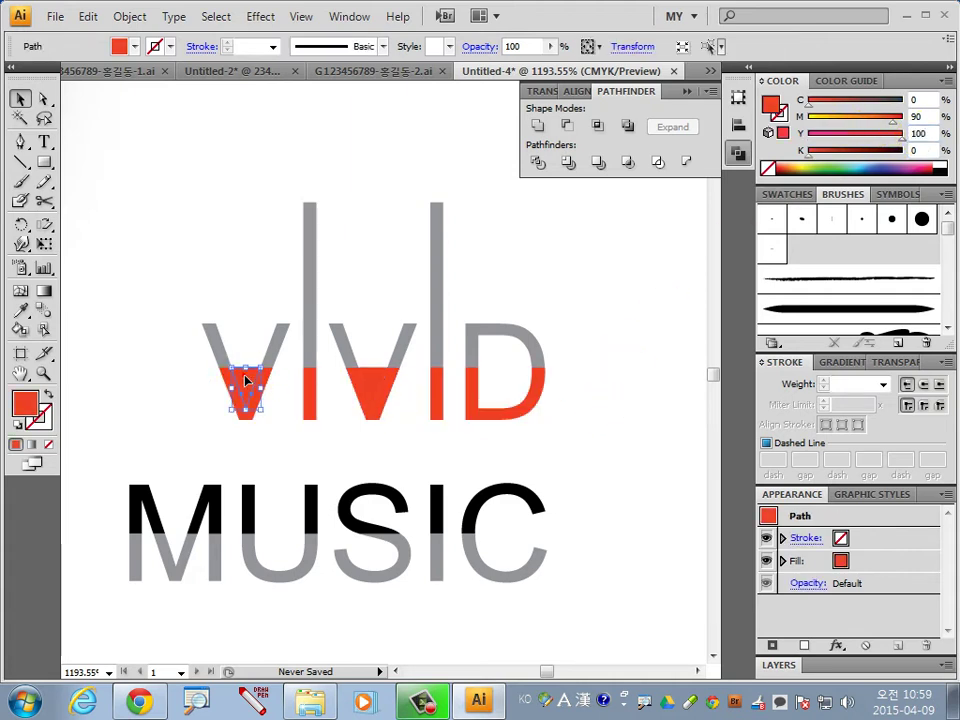
{"action": "key", "text": "Delete"}
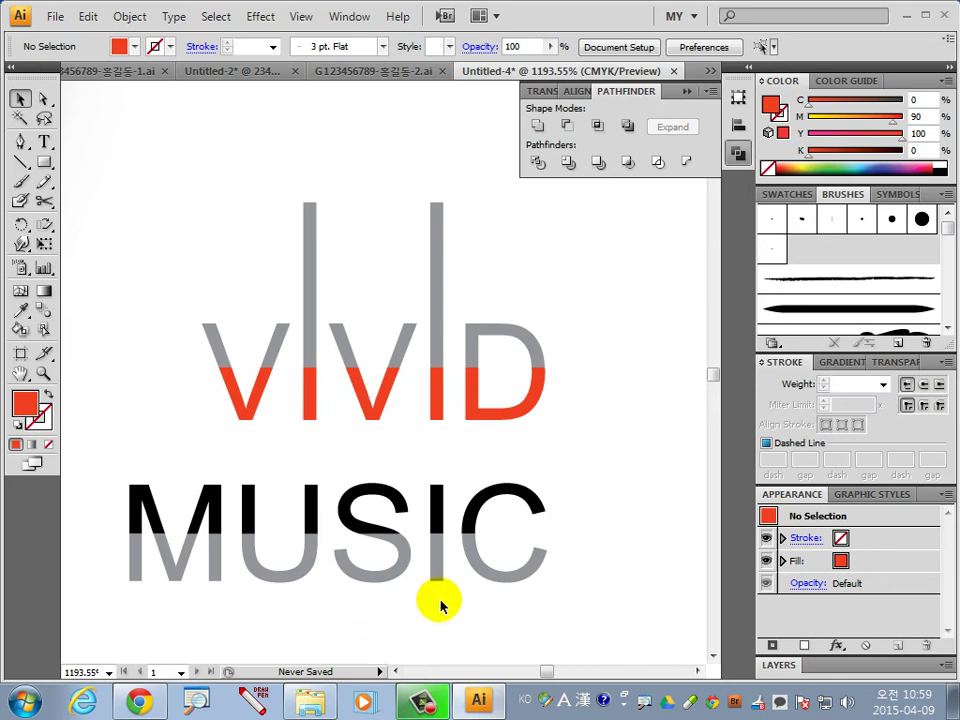
Eyedrop VIVID's red-orange onto the top halves of the MUSIC letters
{"action": "left_click_drag", "start_coordinate": [373, 452], "coordinate": [111, 454]}
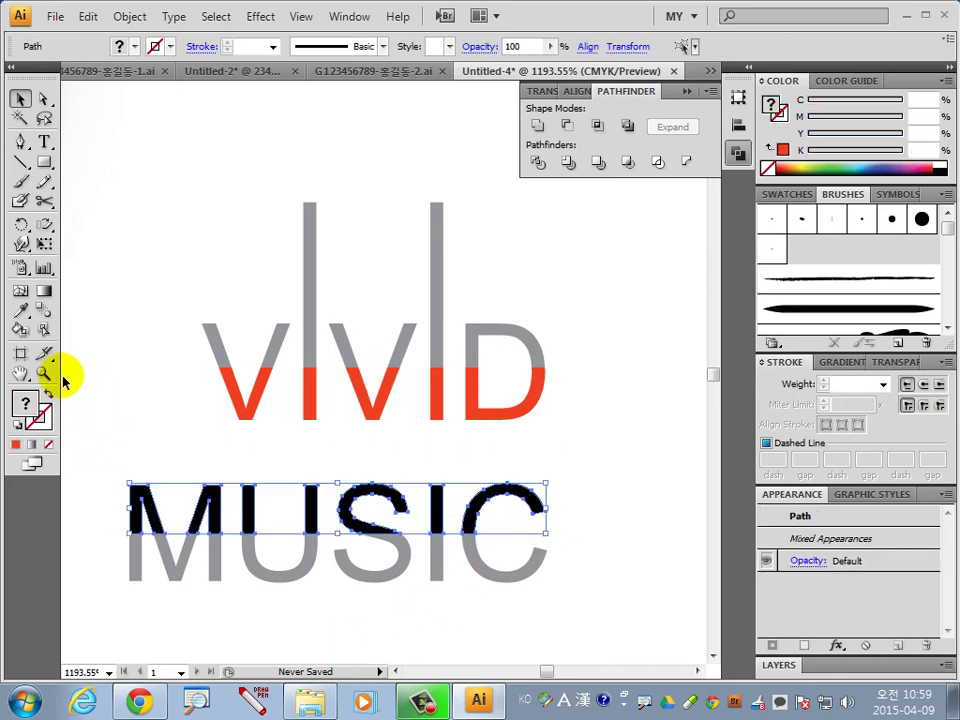
{"action": "left_click", "coordinate": [21, 310]}
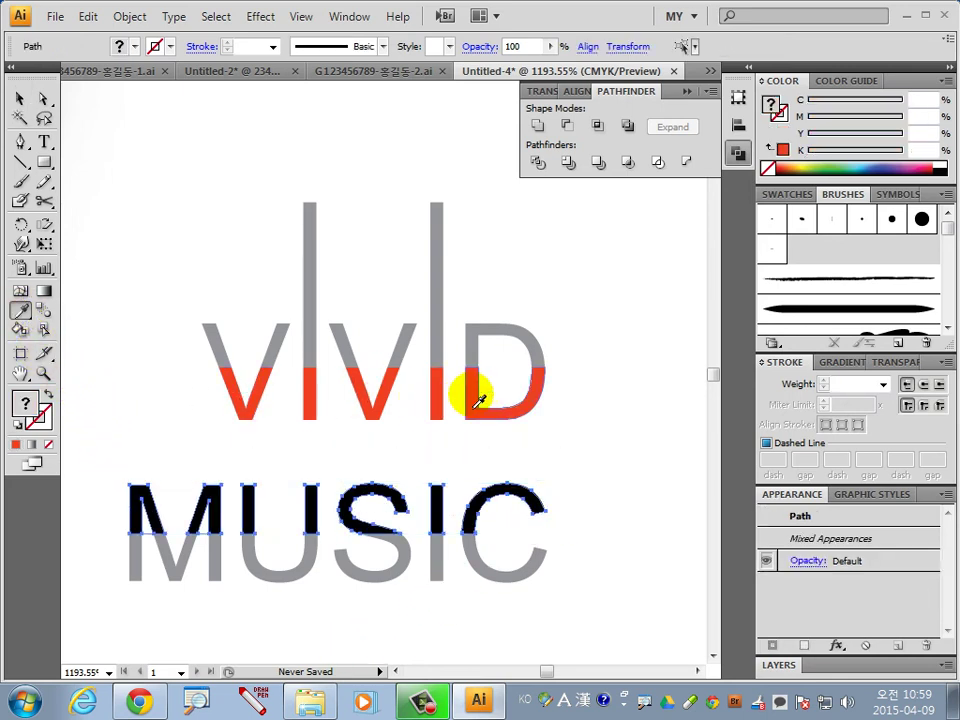
{"action": "left_click", "coordinate": [468, 392]}
{"action": "left_click", "coordinate": [20, 98]}
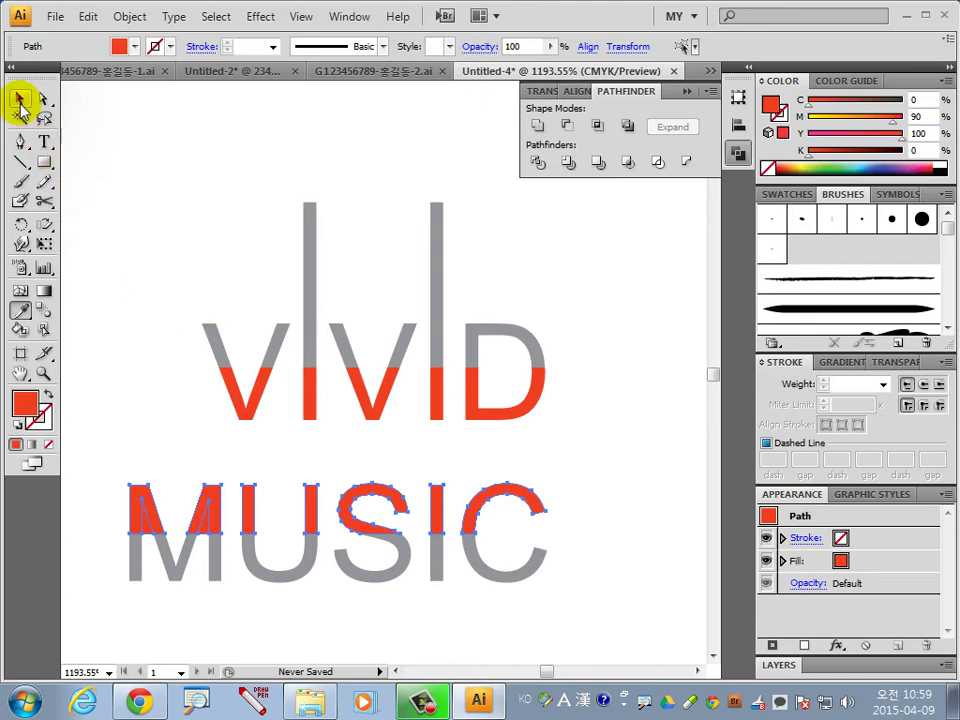
{"action": "left_click", "coordinate": [245, 611]}
Inspect the small red piece inside the M, then fit the artboard in the window
{"action": "left_click", "coordinate": [204, 535]}
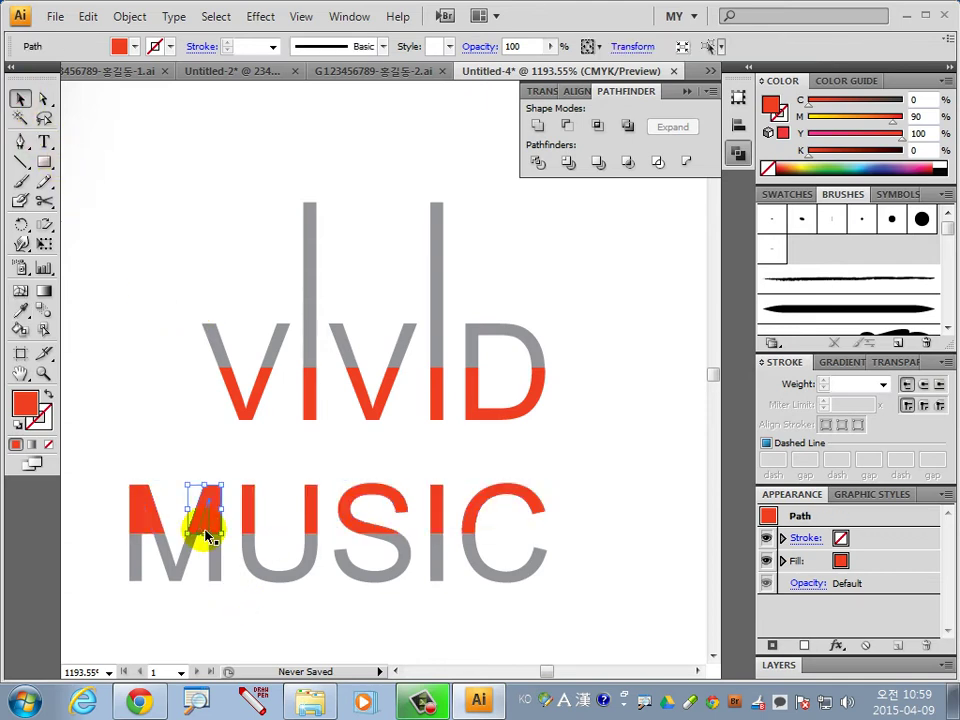
{"action": "left_click", "coordinate": [205, 545]}
{"action": "left_click", "coordinate": [205, 540]}
{"action": "left_click", "coordinate": [145, 537]}
{"action": "left_click", "coordinate": [145, 537]}
{"action": "left_click", "coordinate": [370, 633]}
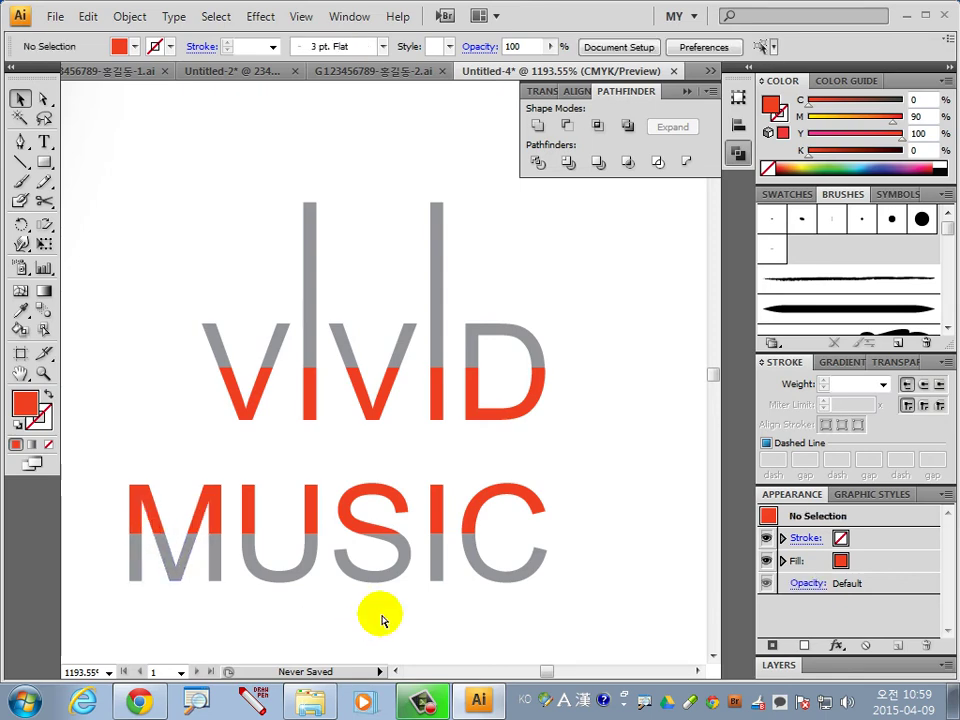
{"action": "key", "text": "ctrl+0"}
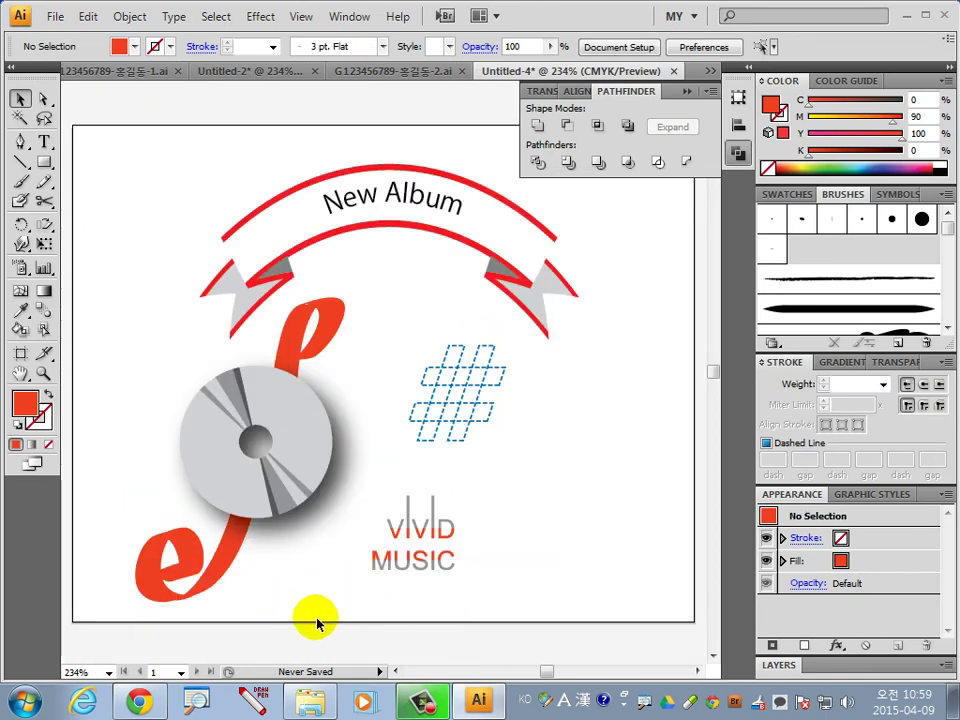
Enlarge VIVID MUSIC, move it down beside the CD, and shrink the dashed hash pattern
{"action": "left_click_drag", "start_coordinate": [320, 610], "coordinate": [460, 530]}
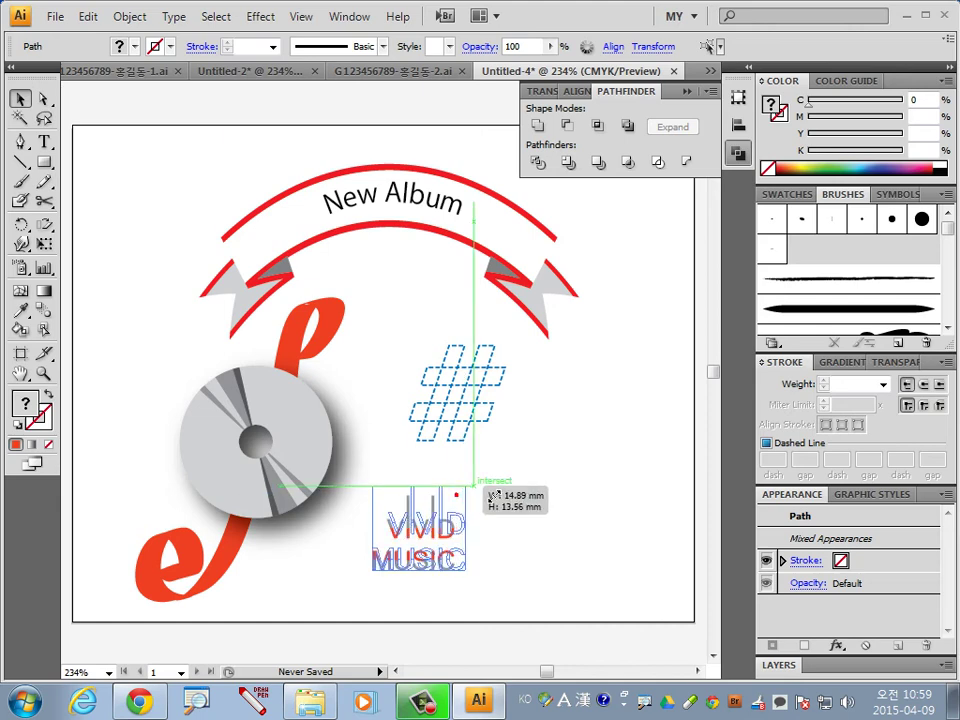
{"action": "left_click_drag", "start_coordinate": [458, 495], "coordinate": [501, 454]}
{"action": "mouse_move", "coordinate": [427, 514]}
{"action": "left_mouse_down"}
{"action": "mouse_move", "coordinate": [406, 512]}
{"action": "mouse_move", "coordinate": [396, 497]}
{"action": "left_mouse_up"}
{"action": "left_click", "coordinate": [495, 437]}
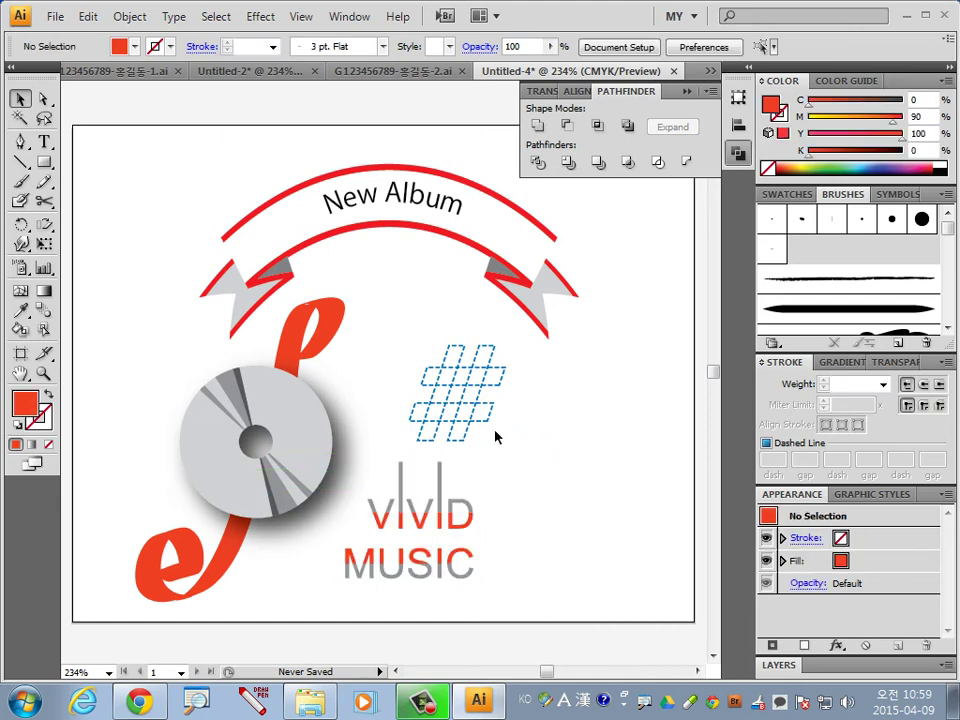
{"action": "left_click", "coordinate": [475, 390]}
{"action": "mouse_move", "coordinate": [505, 345]}
{"action": "left_mouse_down"}
{"action": "mouse_move", "coordinate": [489, 362]}
{"action": "mouse_move", "coordinate": [475, 341]}
{"action": "left_mouse_up"}
{"action": "left_click", "coordinate": [506, 561]}
Group all VIVID MUSIC paths, nudge the group right, and view the reference logo document
{"action": "left_click", "coordinate": [400, 523]}
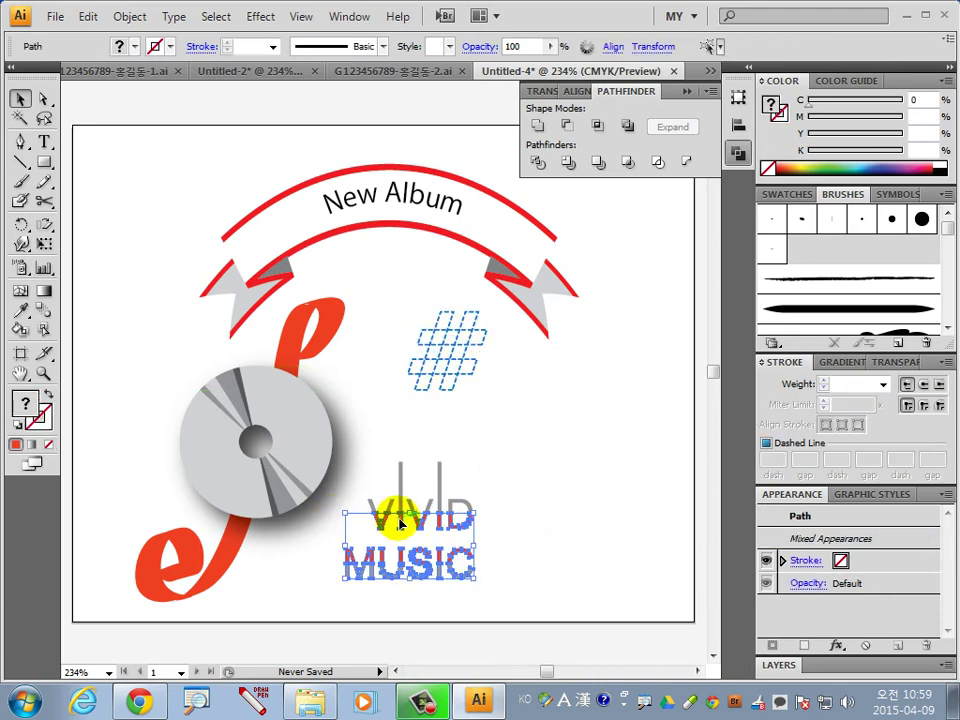
{"action": "left_click", "coordinate": [491, 600]}
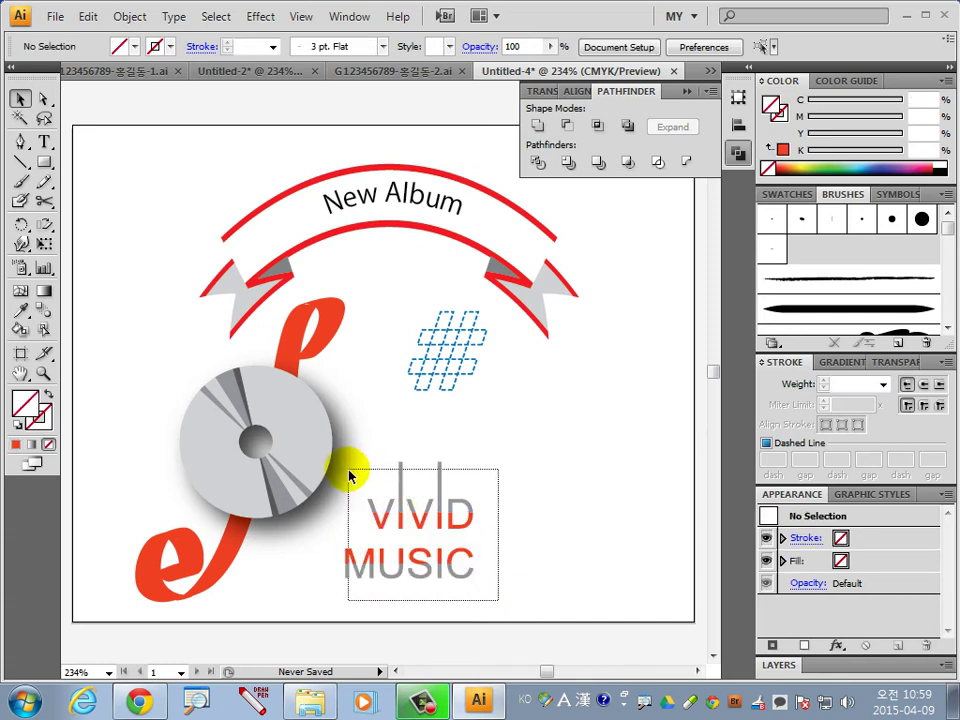
{"action": "left_click_drag", "start_coordinate": [390, 461], "coordinate": [358, 466]}
{"action": "left_click_drag", "start_coordinate": [401, 515], "coordinate": [386, 438]}
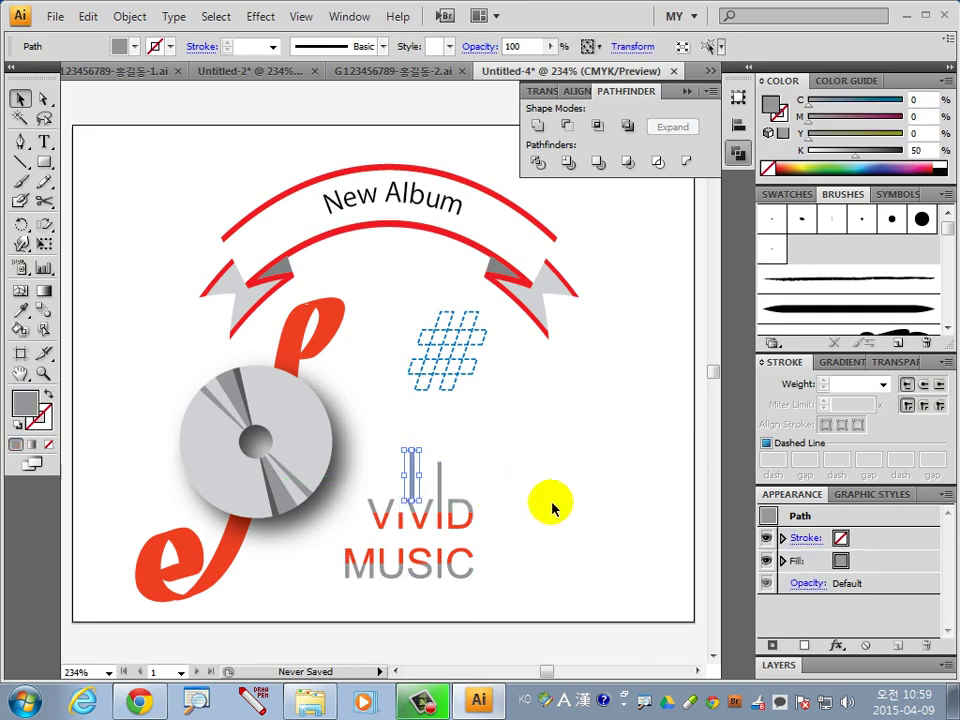
{"action": "left_click_drag", "start_coordinate": [502, 592], "coordinate": [354, 497]}
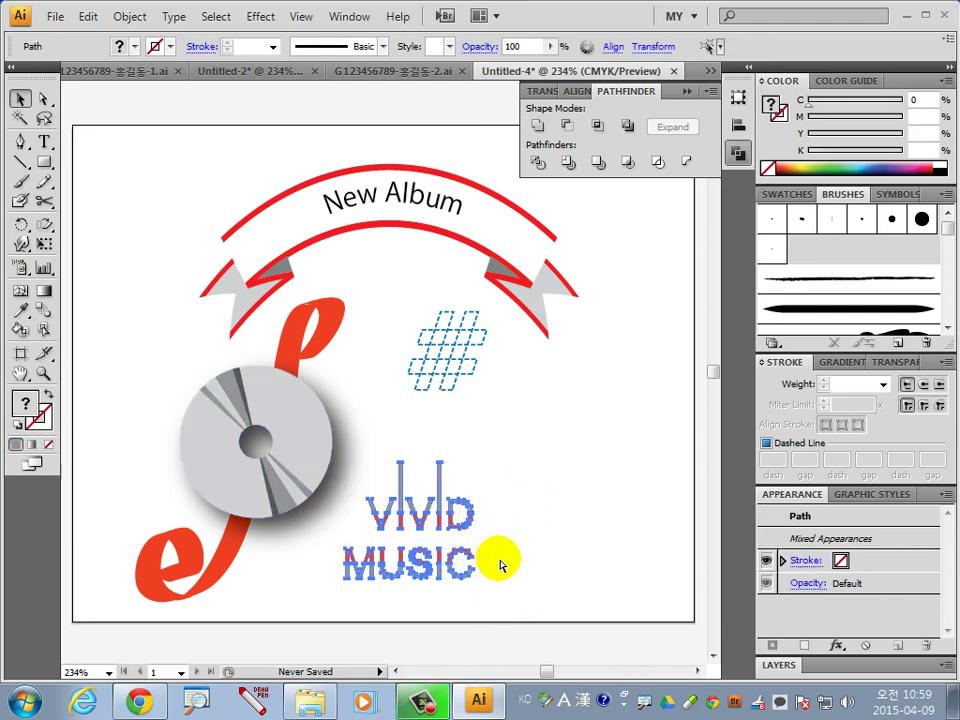
{"action": "key", "text": "ctrl+g"}
{"action": "mouse_move", "coordinate": [405, 494]}
{"action": "left_mouse_down"}
{"action": "mouse_move", "coordinate": [419, 478]}
{"action": "mouse_move", "coordinate": [493, 474]}
{"action": "left_mouse_up"}
{"action": "left_click", "coordinate": [589, 536]}
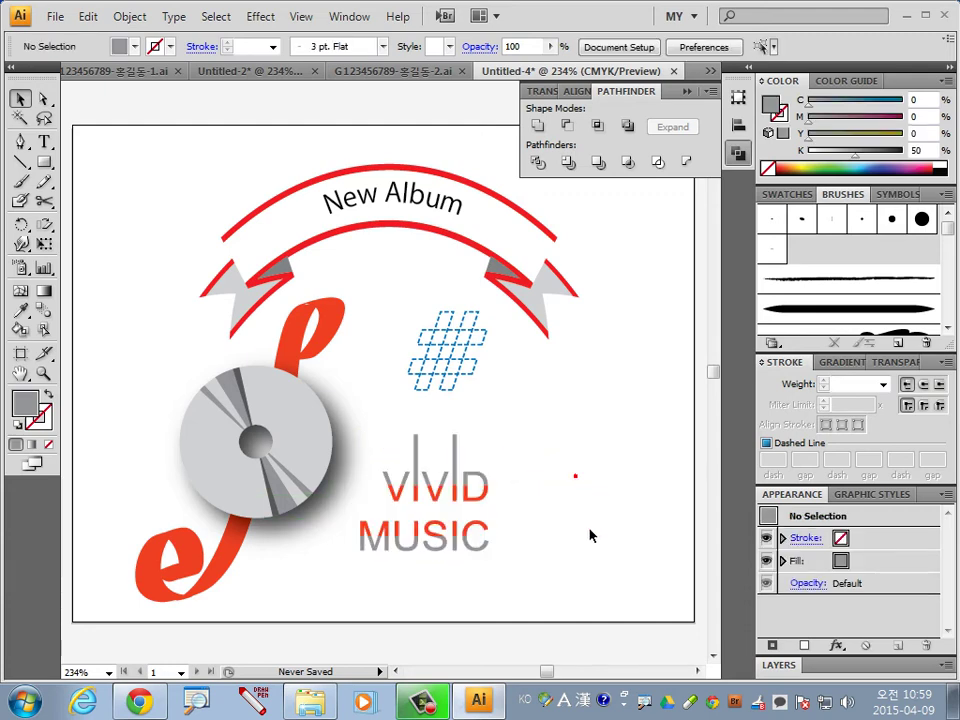
{"action": "left_click", "coordinate": [392, 72]}
{"action": "key", "text": "d"}
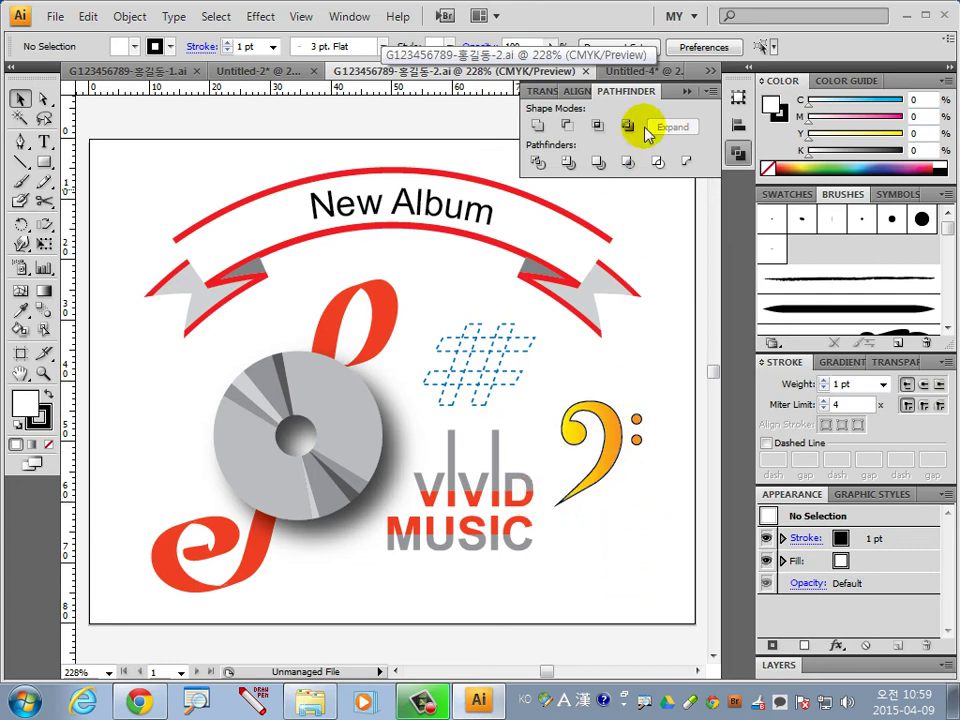
In Untitled-4, draw a closed bass clef shape with the Pen tool right of VIVID
{"action": "left_click", "coordinate": [624, 72]}
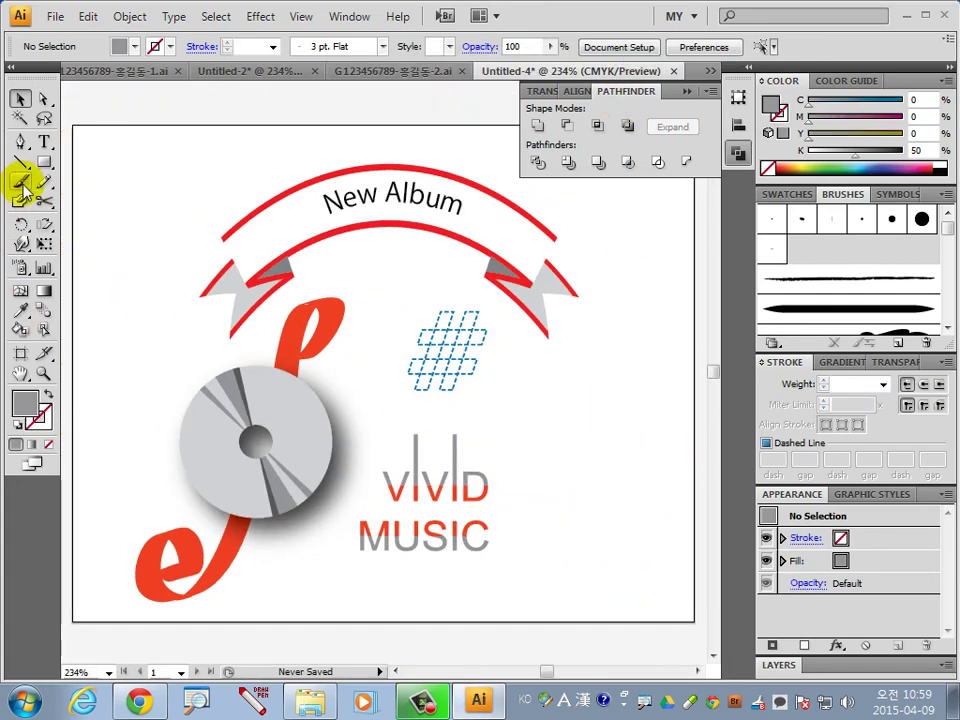
{"action": "left_click", "coordinate": [20, 143]}
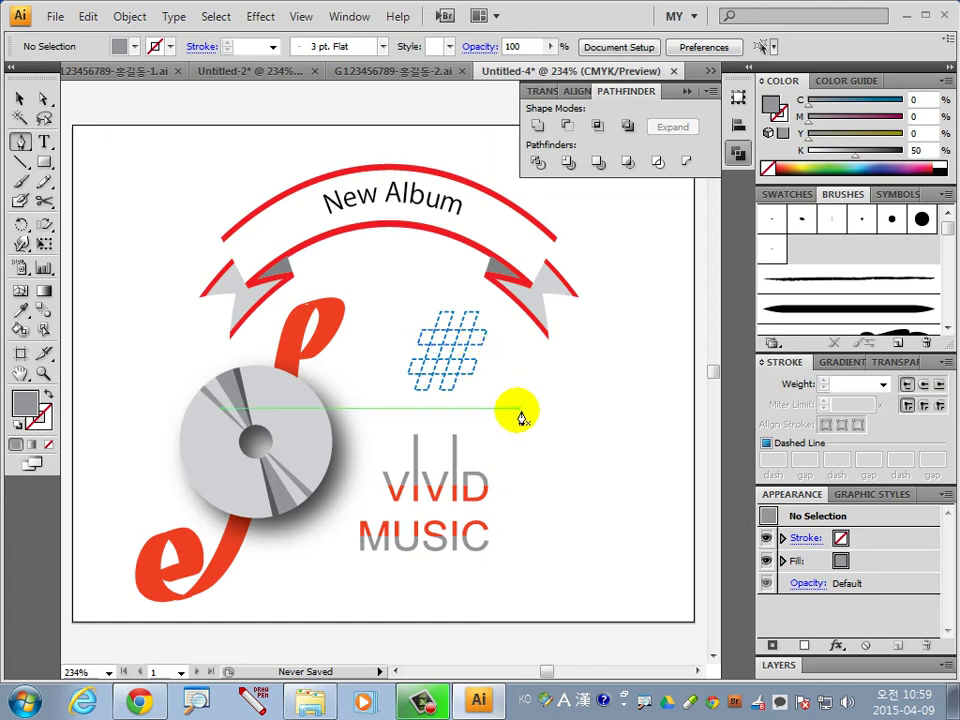
{"action": "left_click_drag", "start_coordinate": [506, 364], "coordinate": [681, 561]}
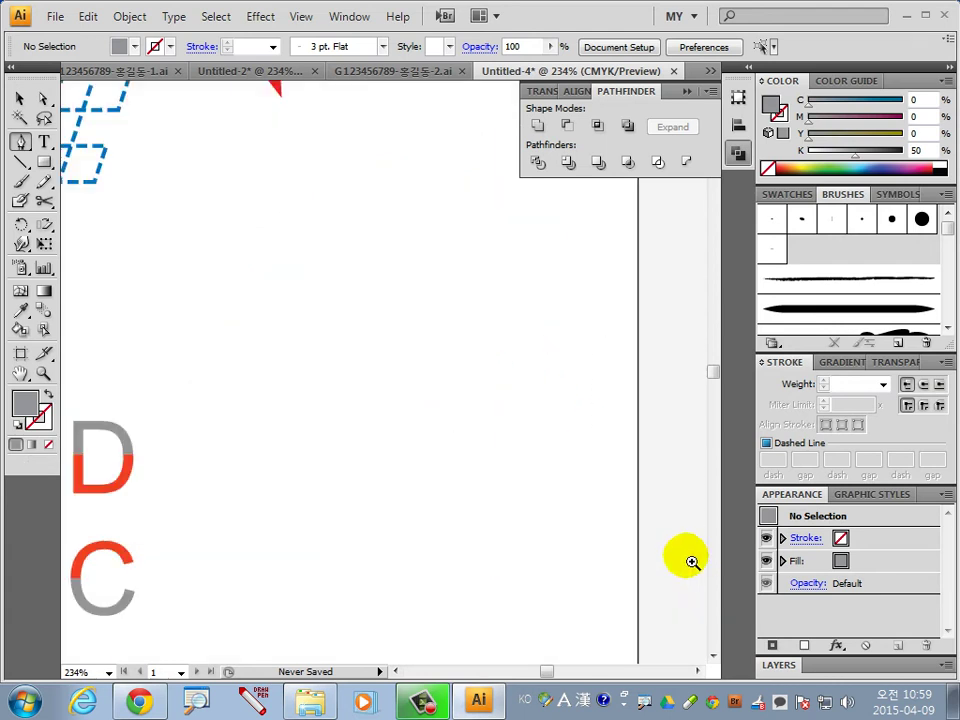
{"action": "left_click", "coordinate": [358, 384]}
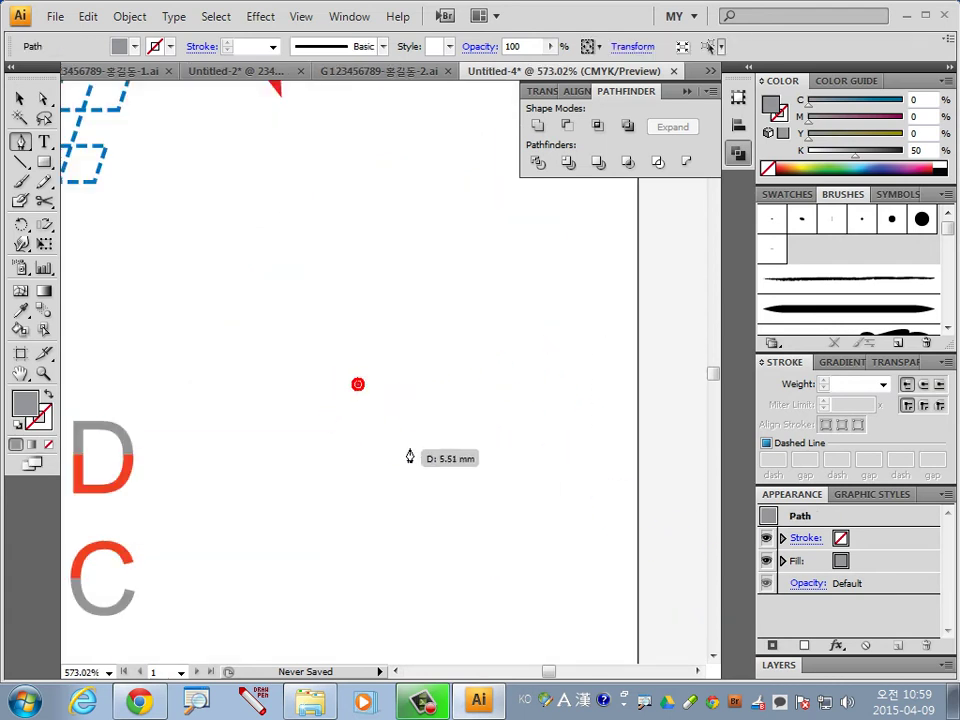
{"action": "mouse_move", "coordinate": [396, 452]}
{"action": "left_mouse_down"}
{"action": "mouse_move", "coordinate": [356, 484]}
{"action": "mouse_move", "coordinate": [366, 500]}
{"action": "left_mouse_up"}
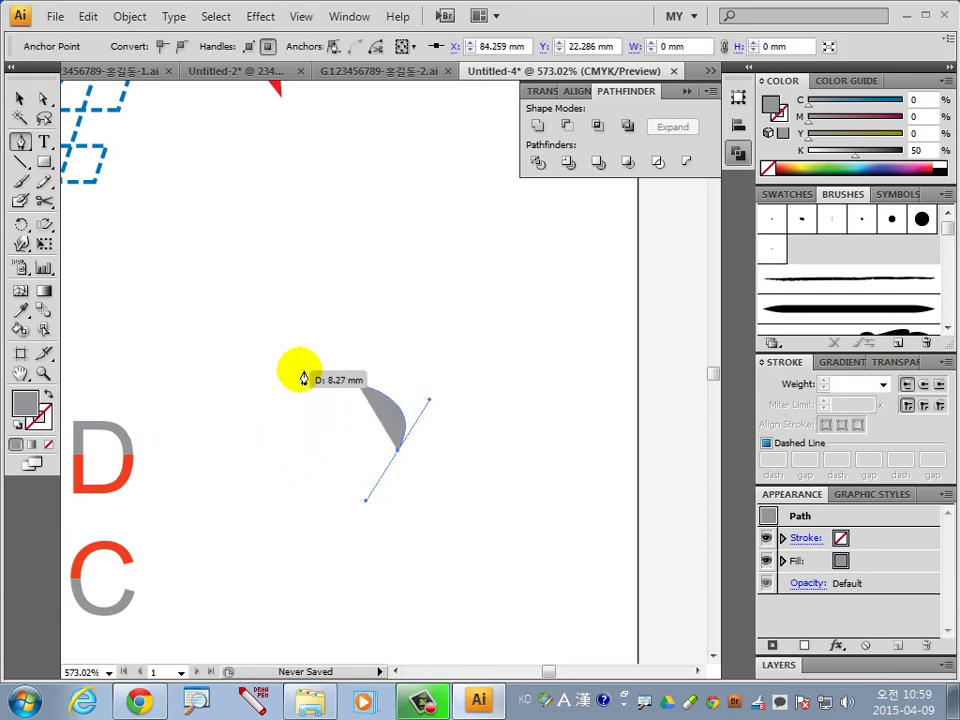
{"action": "left_click_drag", "start_coordinate": [301, 375], "coordinate": [341, 296]}
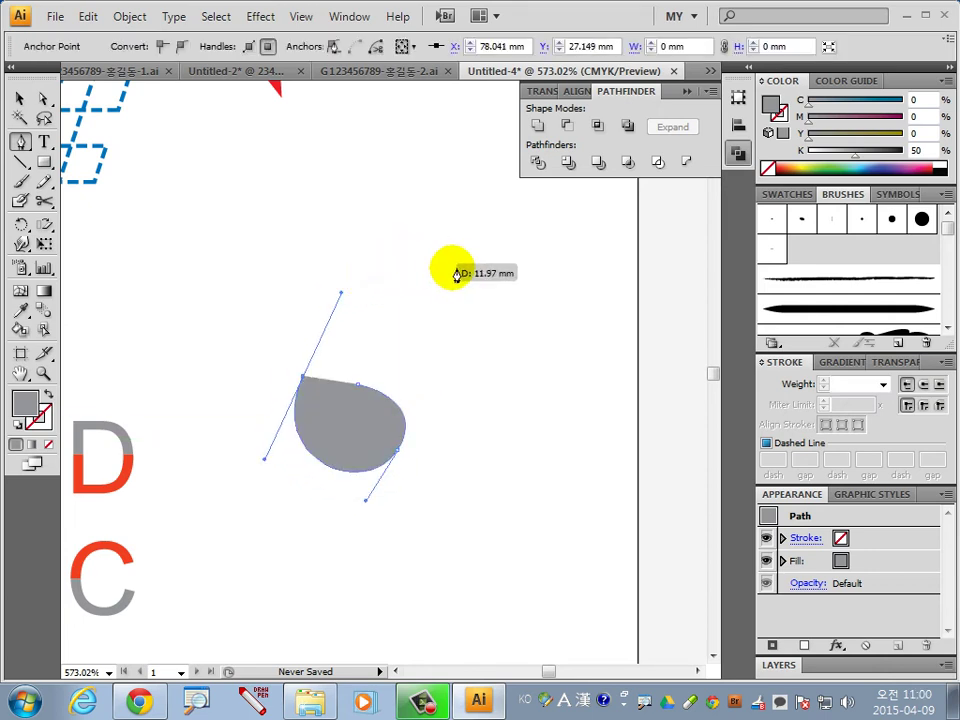
{"action": "mouse_move", "coordinate": [481, 281]}
{"action": "left_mouse_down"}
{"action": "mouse_move", "coordinate": [555, 345]}
{"action": "mouse_move", "coordinate": [577, 324]}
{"action": "left_mouse_up"}
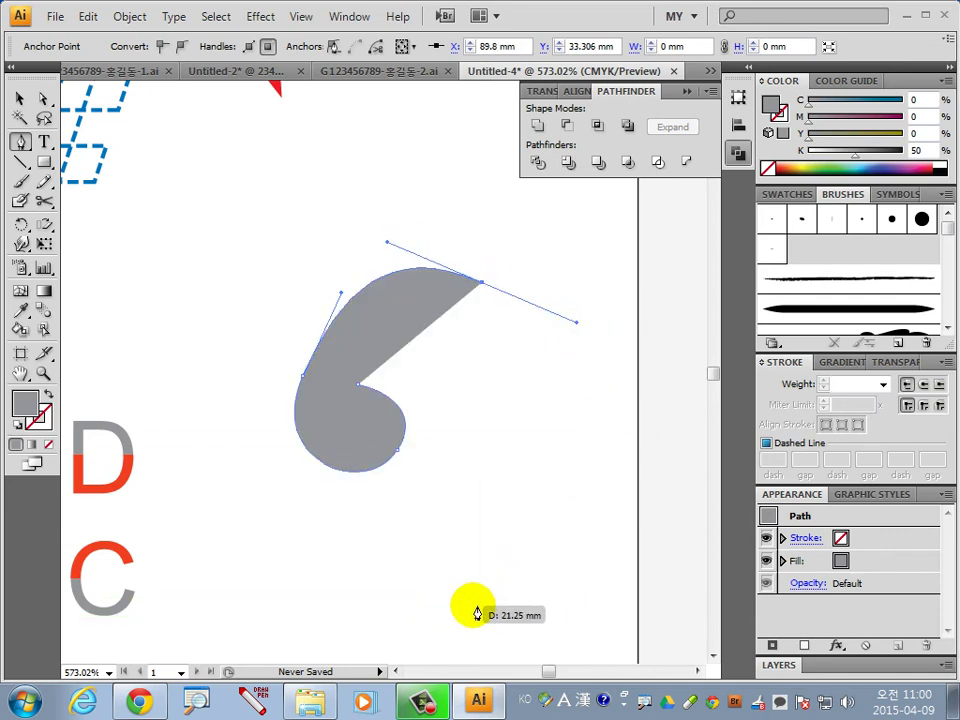
{"action": "scroll", "coordinate": [474, 612], "scroll_direction": "down", "scroll_amount": 2}
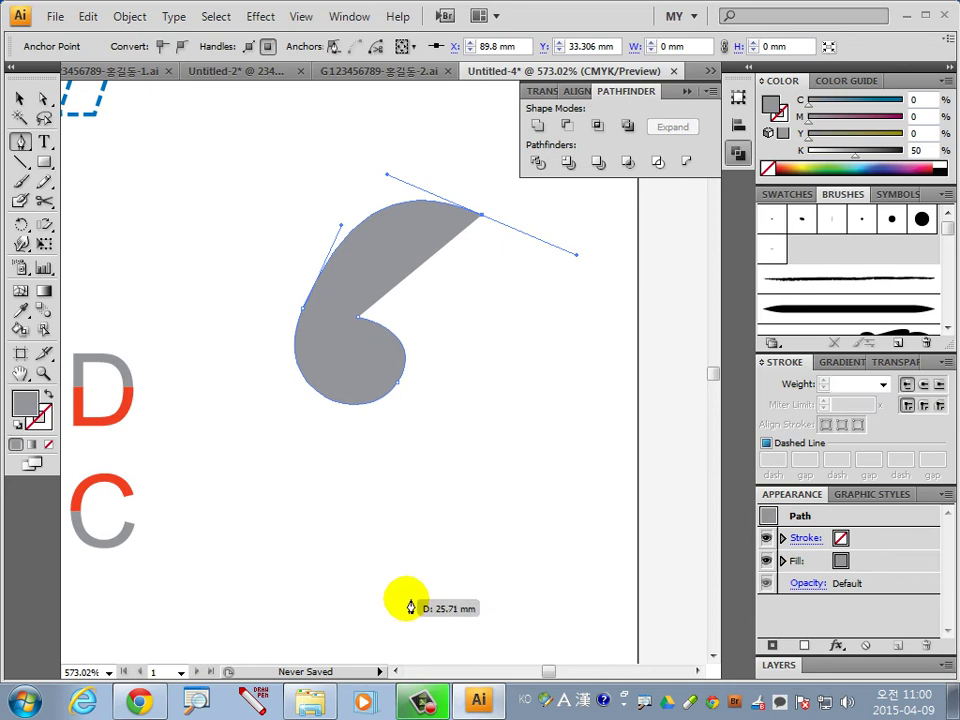
{"action": "left_click_drag", "start_coordinate": [390, 608], "coordinate": [250, 656]}
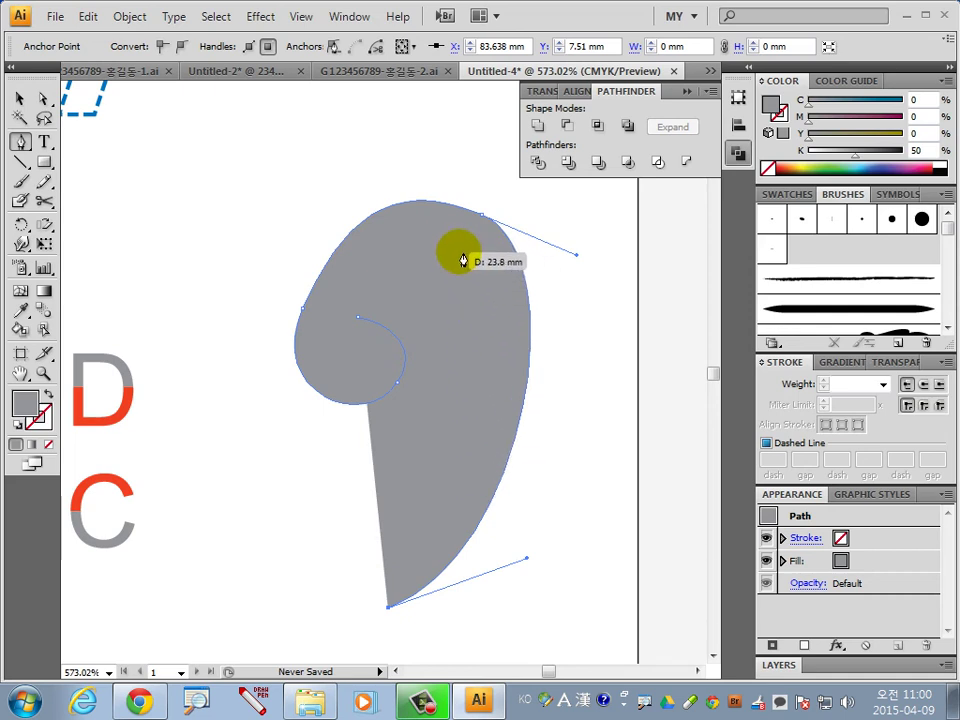
{"action": "left_click_drag", "start_coordinate": [458, 253], "coordinate": [345, 195]}
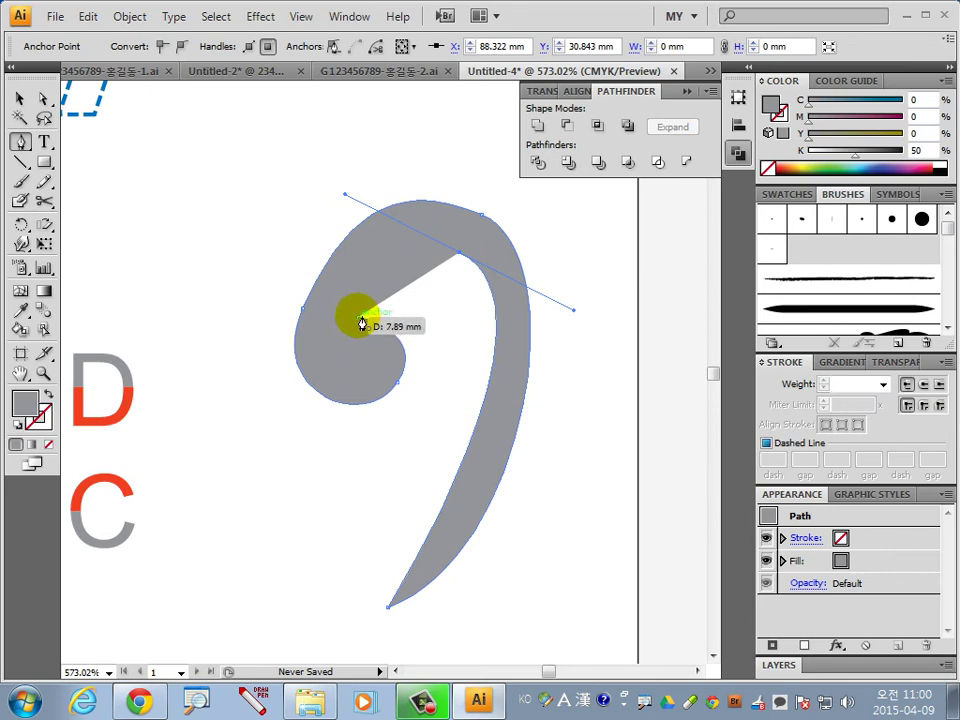
{"action": "left_click_drag", "start_coordinate": [360, 318], "coordinate": [358, 343]}
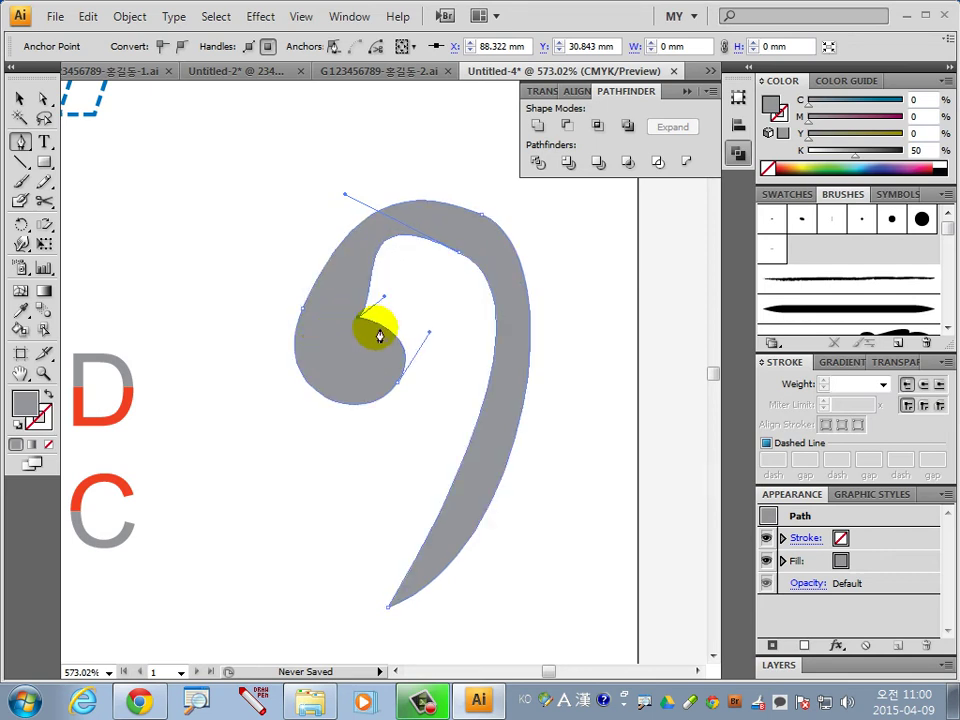
{"action": "left_click", "coordinate": [333, 242], "text": "ctrl"}
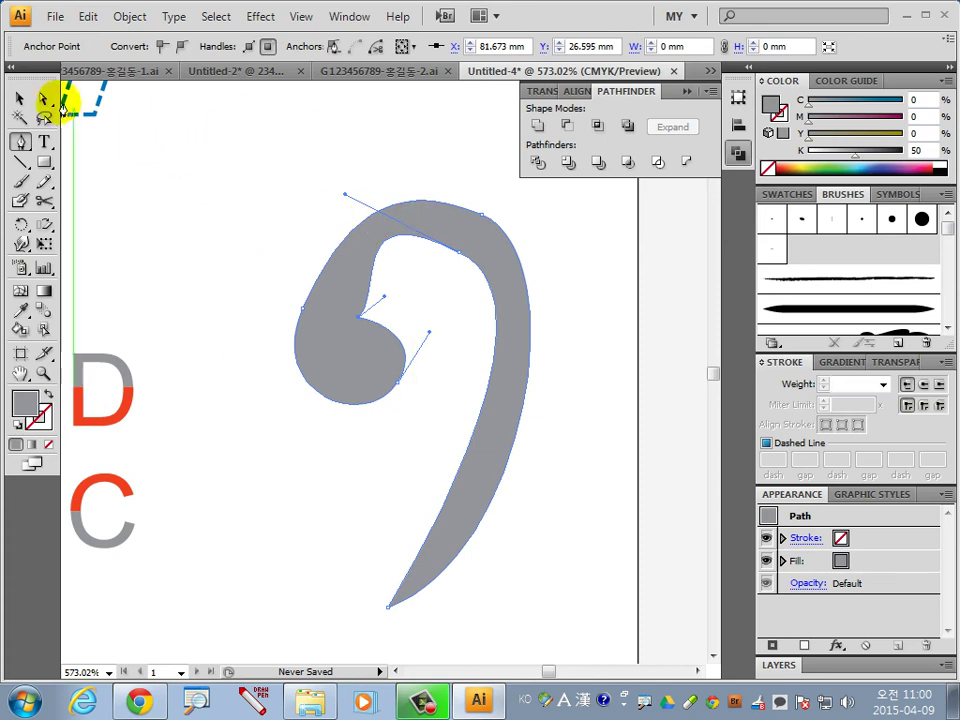
Reshape the clef's inner curl anchors into a smooth vertical hook
{"action": "left_click", "coordinate": [405, 275]}
{"action": "left_click", "coordinate": [358, 316]}
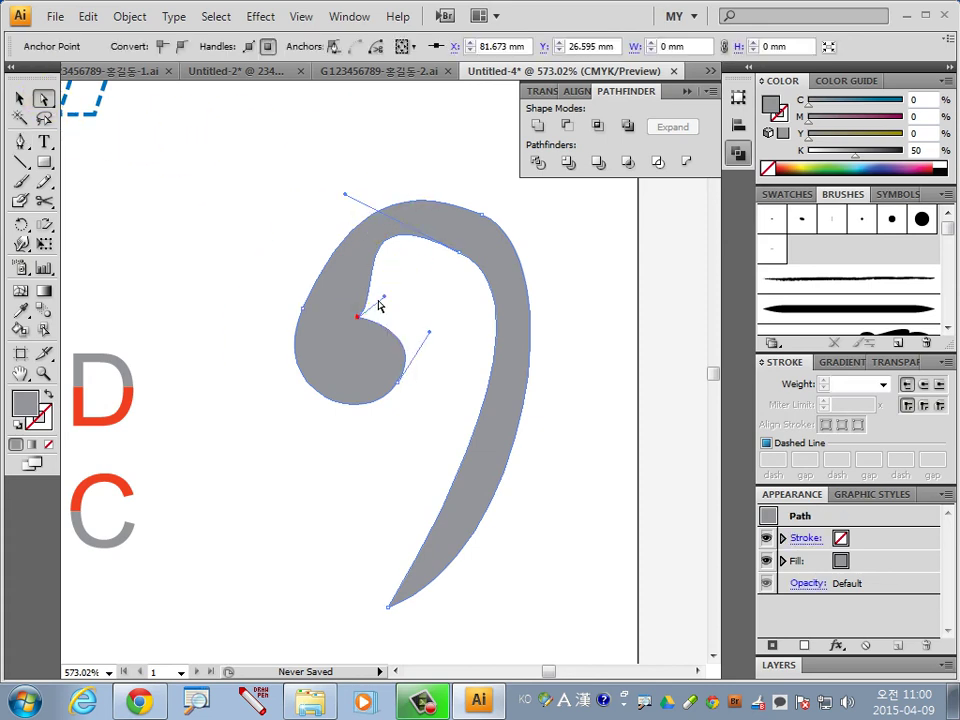
{"action": "mouse_move", "coordinate": [384, 302]}
{"action": "left_mouse_down"}
{"action": "mouse_move", "coordinate": [344, 198]}
{"action": "mouse_move", "coordinate": [346, 220]}
{"action": "left_mouse_up"}
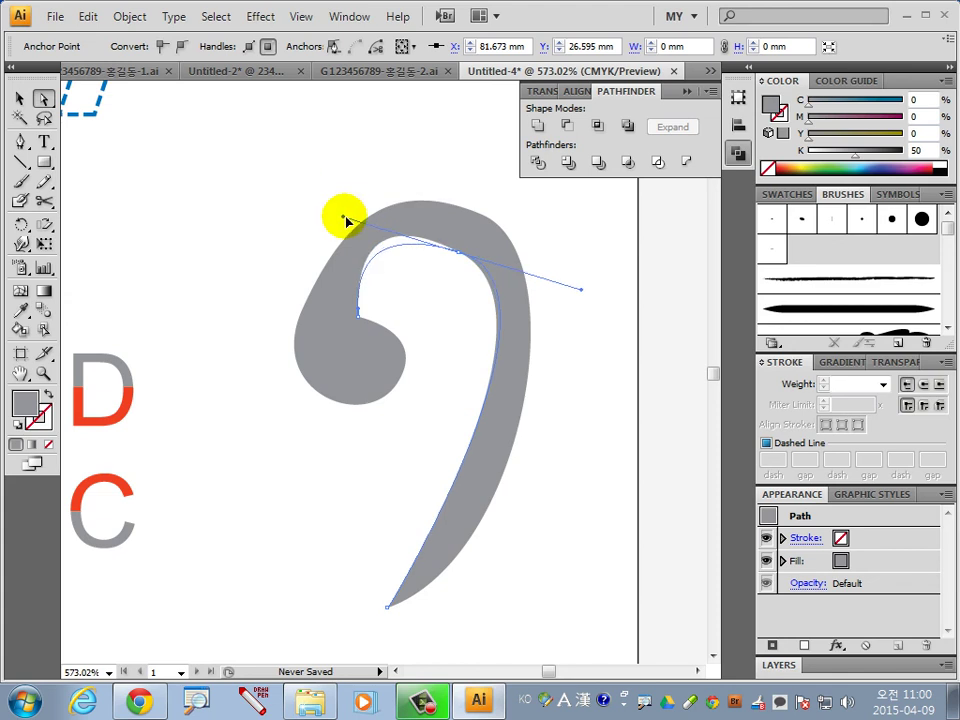
{"action": "left_click", "coordinate": [400, 384]}
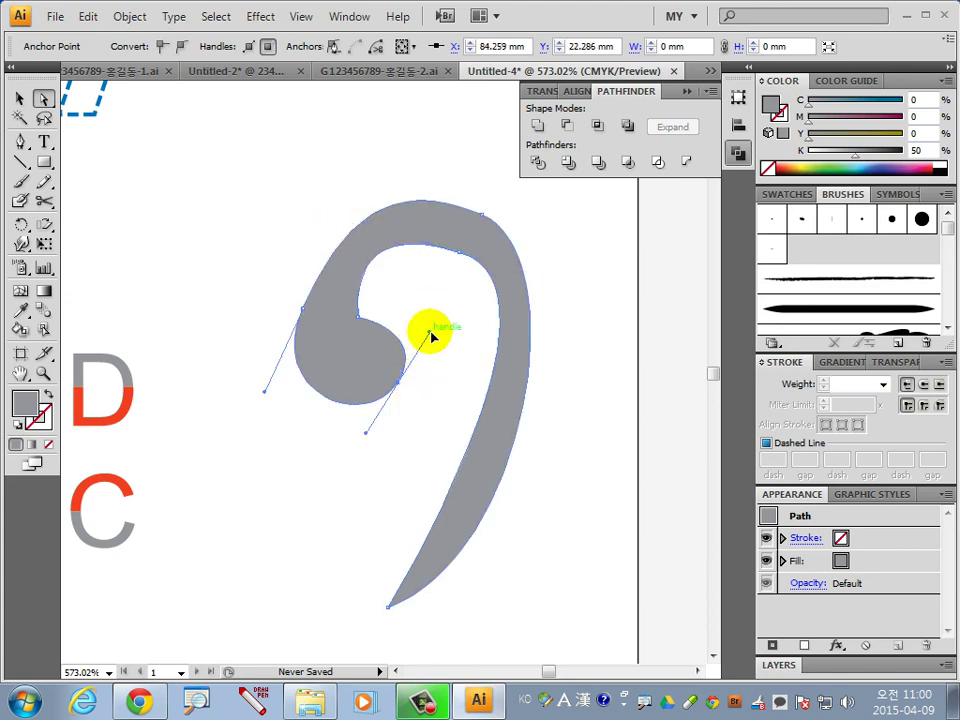
{"action": "mouse_move", "coordinate": [432, 338]}
{"action": "left_mouse_down"}
{"action": "mouse_move", "coordinate": [412, 318]}
{"action": "mouse_move", "coordinate": [423, 316]}
{"action": "left_mouse_up"}
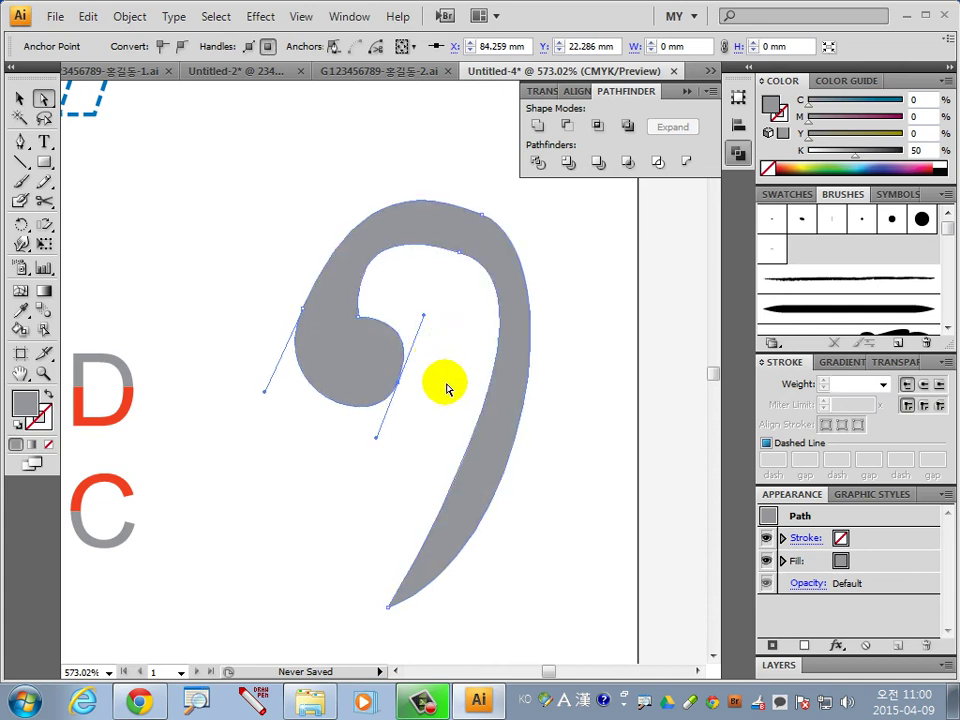
{"action": "left_click", "coordinate": [20, 98]}
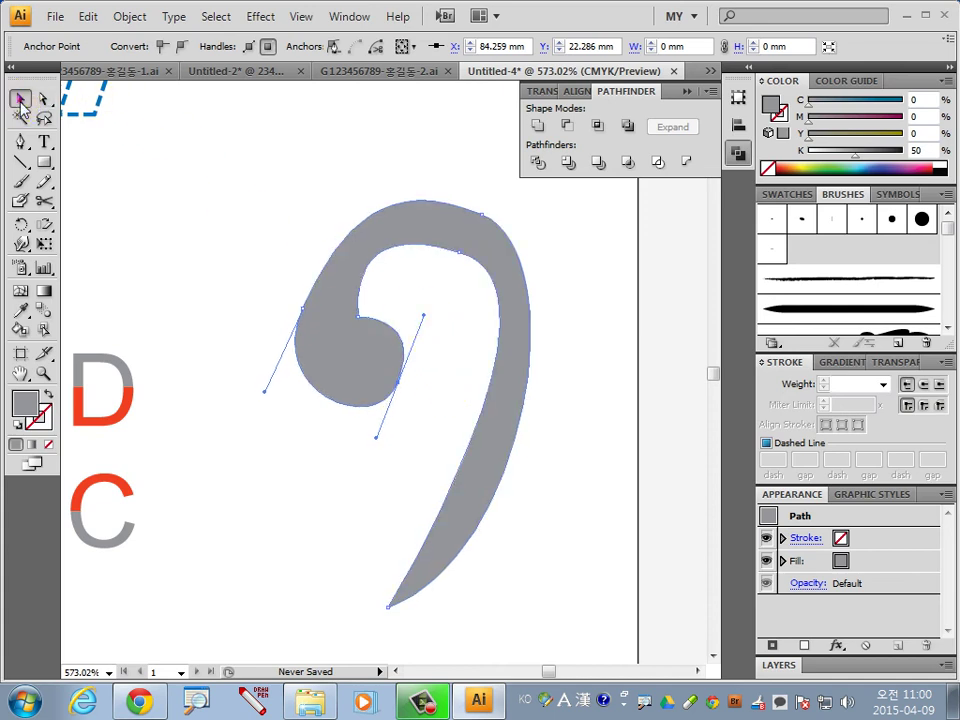
Give the bass clef a default white-to-black gradient fill and try yellow on it
{"action": "left_click", "coordinate": [363, 380]}
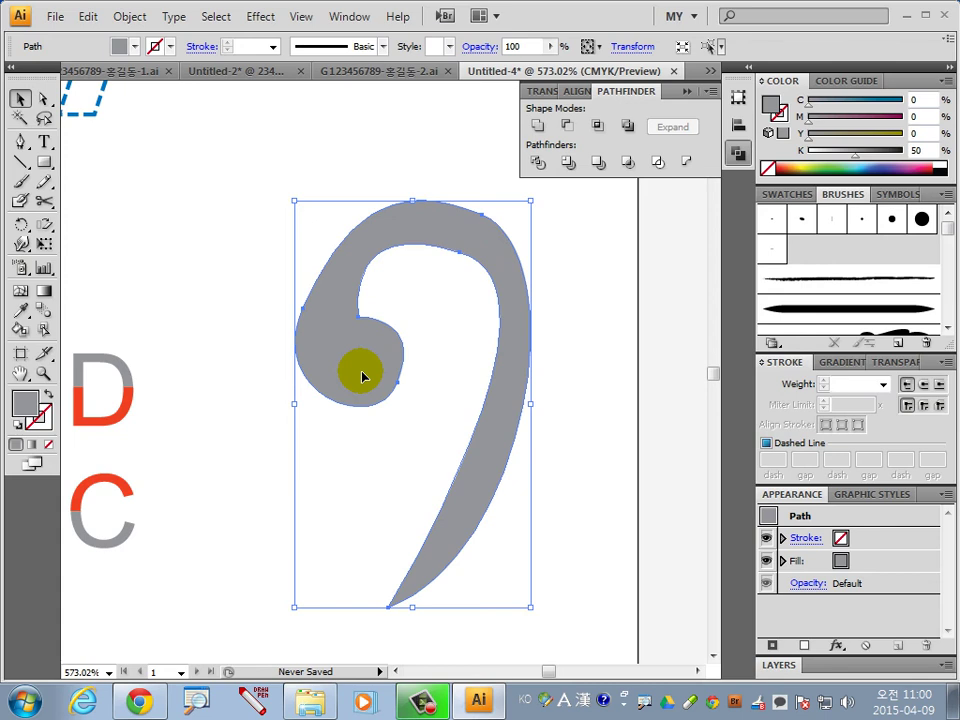
{"action": "left_click", "coordinate": [784, 194]}
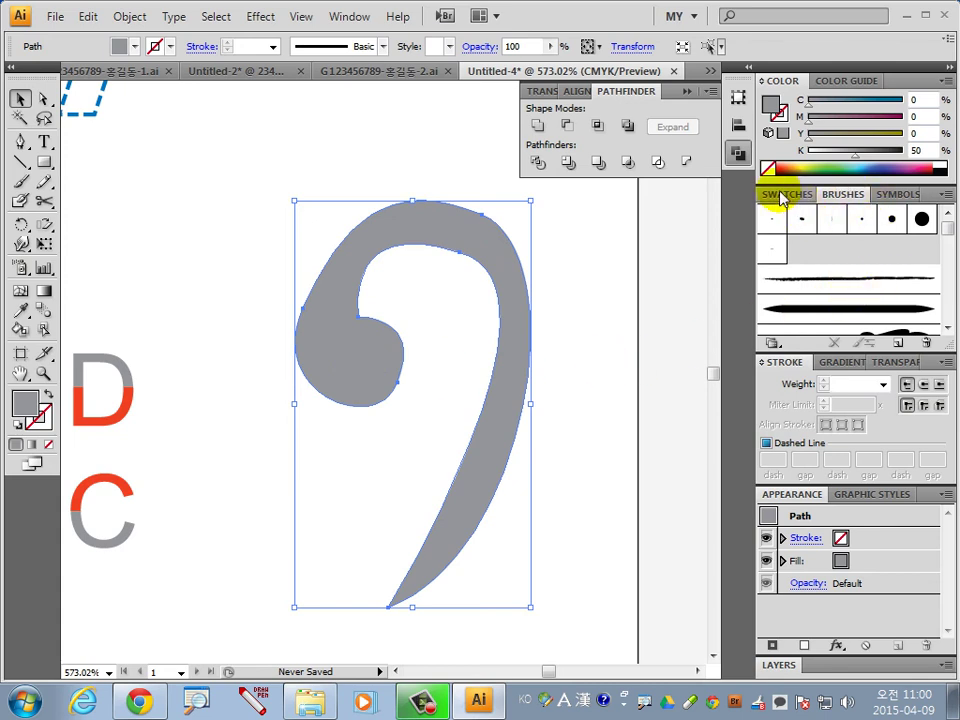
{"action": "left_click", "coordinate": [768, 254]}
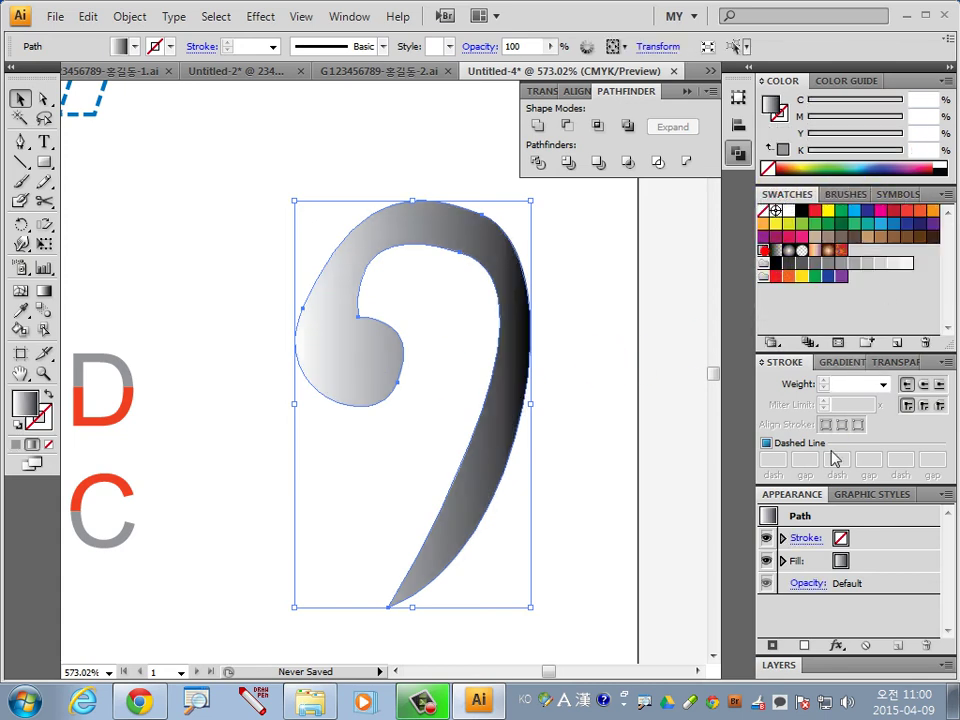
{"action": "left_click", "coordinate": [846, 361]}
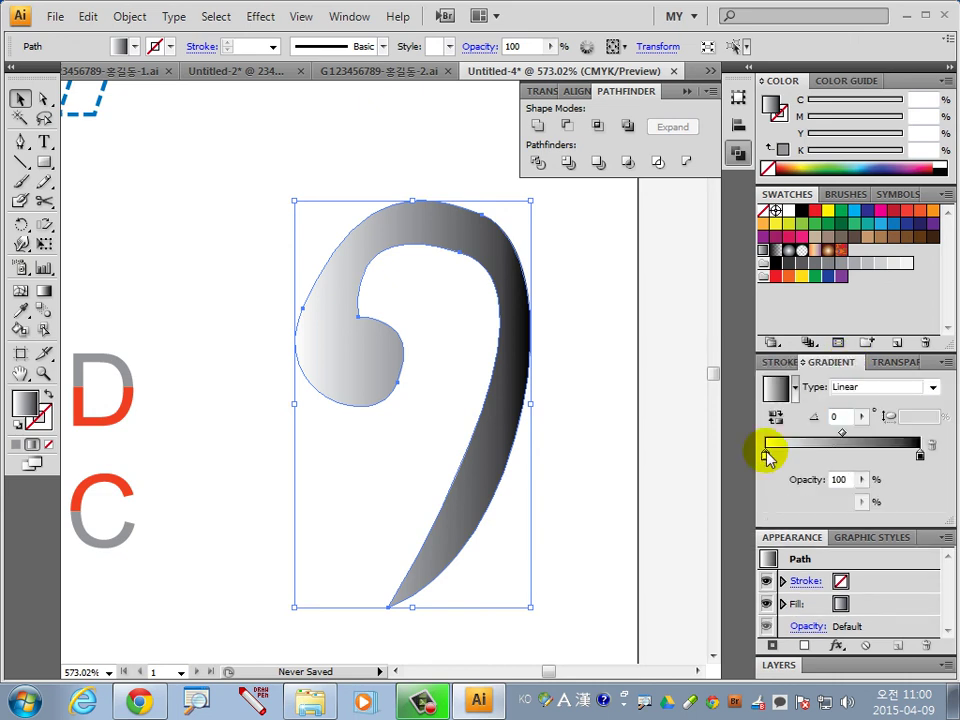
{"action": "left_click", "coordinate": [766, 455]}
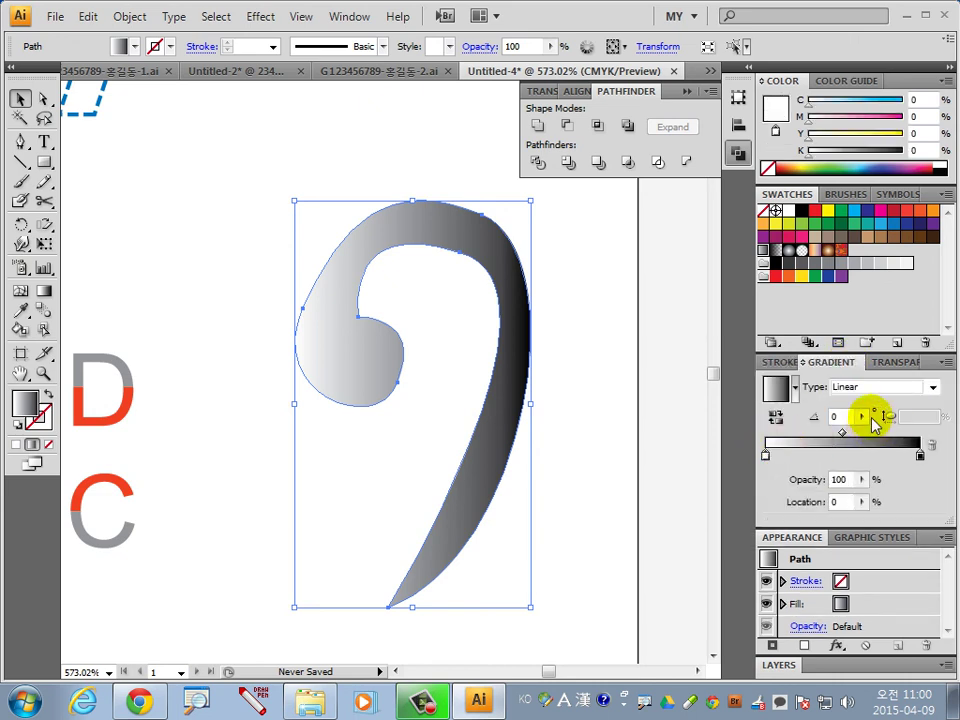
{"action": "left_click", "coordinate": [828, 210]}
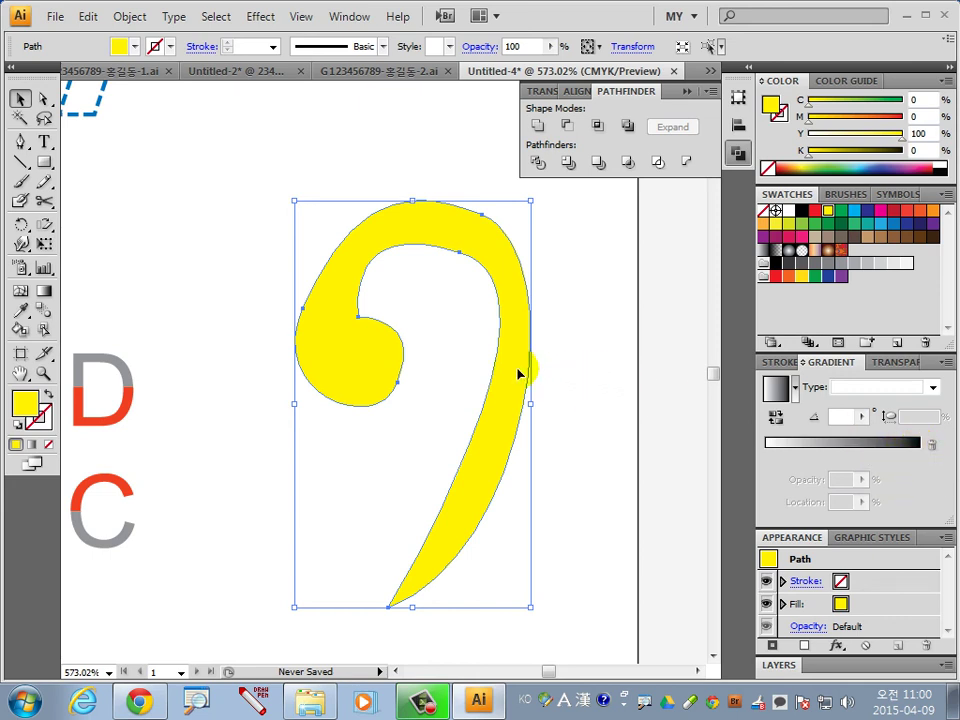
Set the gradient's left stop to yellow and right stop to orange C0 M50 Y100 K0
{"action": "left_click", "coordinate": [768, 443]}
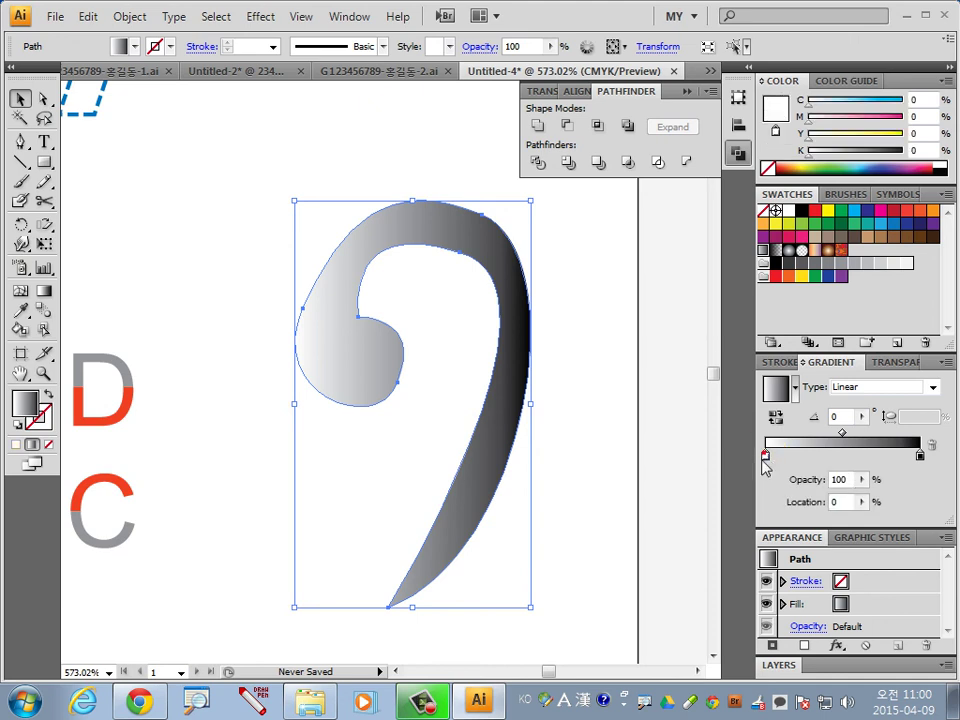
{"action": "double_click", "coordinate": [766, 456]}
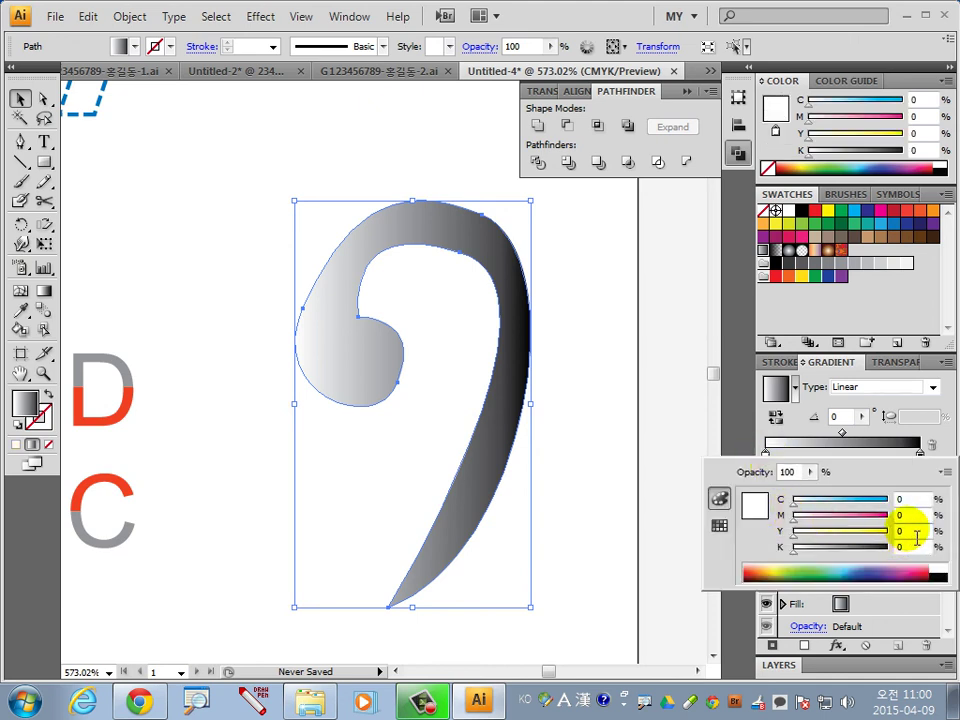
{"action": "type", "text": "100"}
{"action": "key", "text": "Return"}
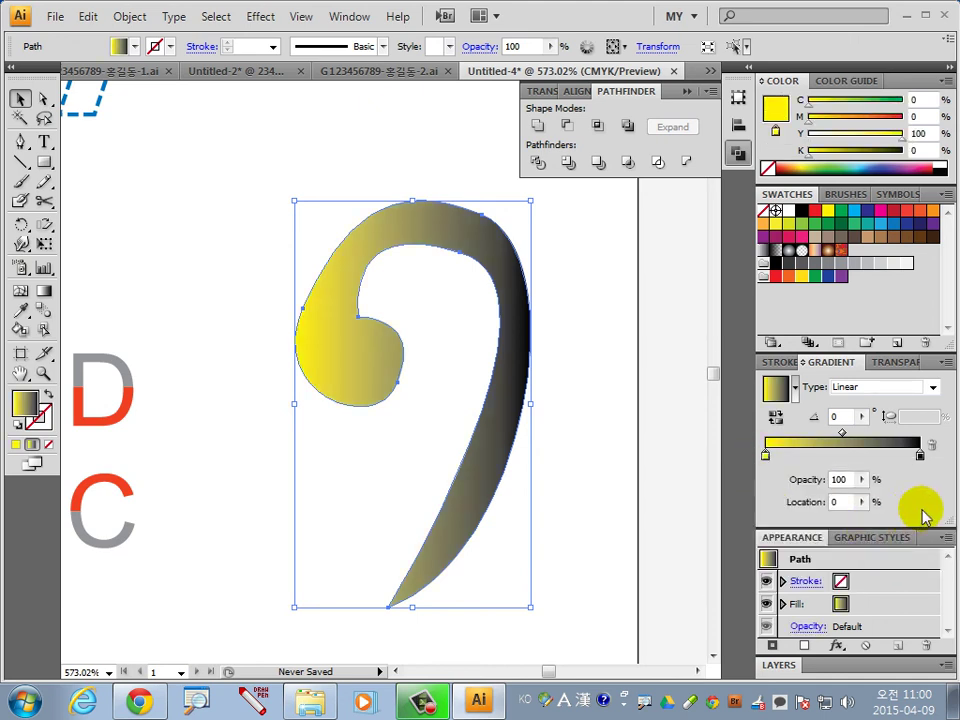
{"action": "double_click", "coordinate": [921, 456]}
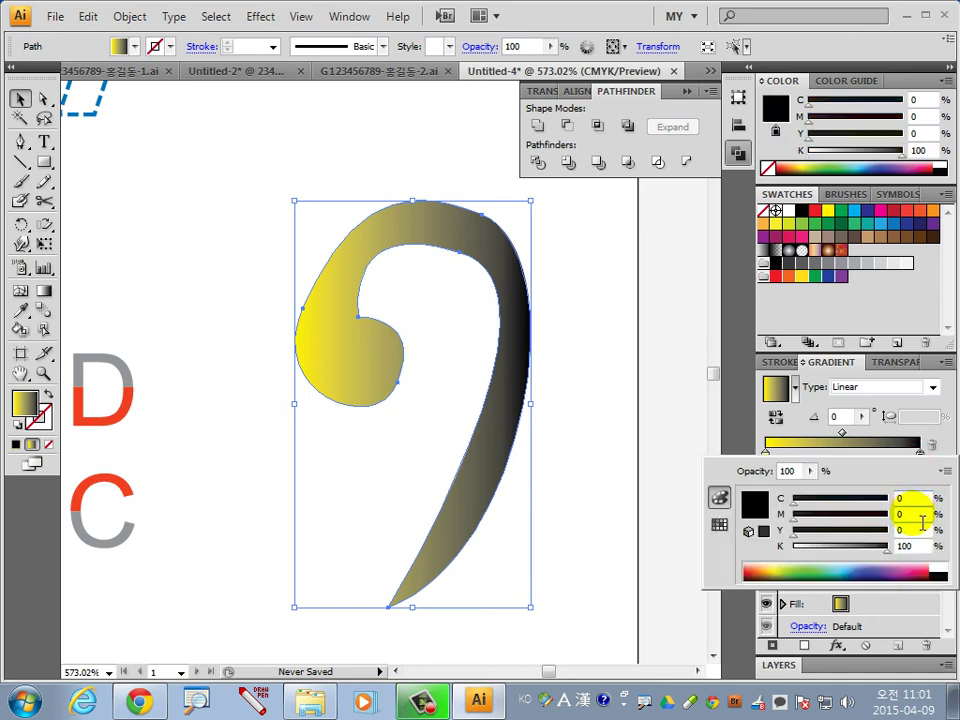
{"action": "type", "text": "50"}
{"action": "key", "text": "Return"}
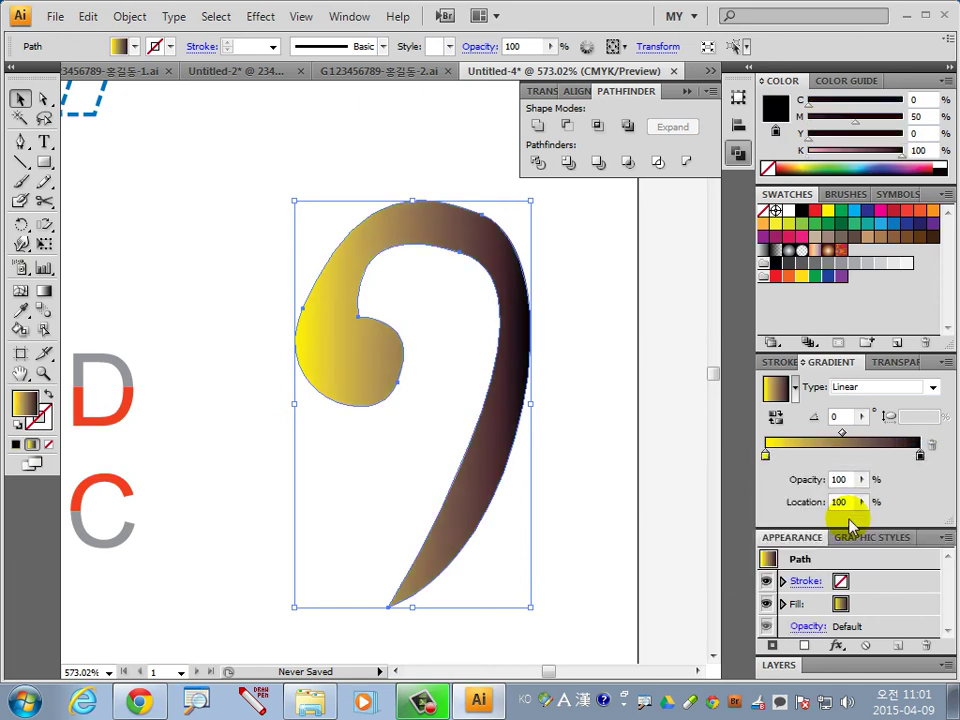
{"action": "double_click", "coordinate": [921, 456]}
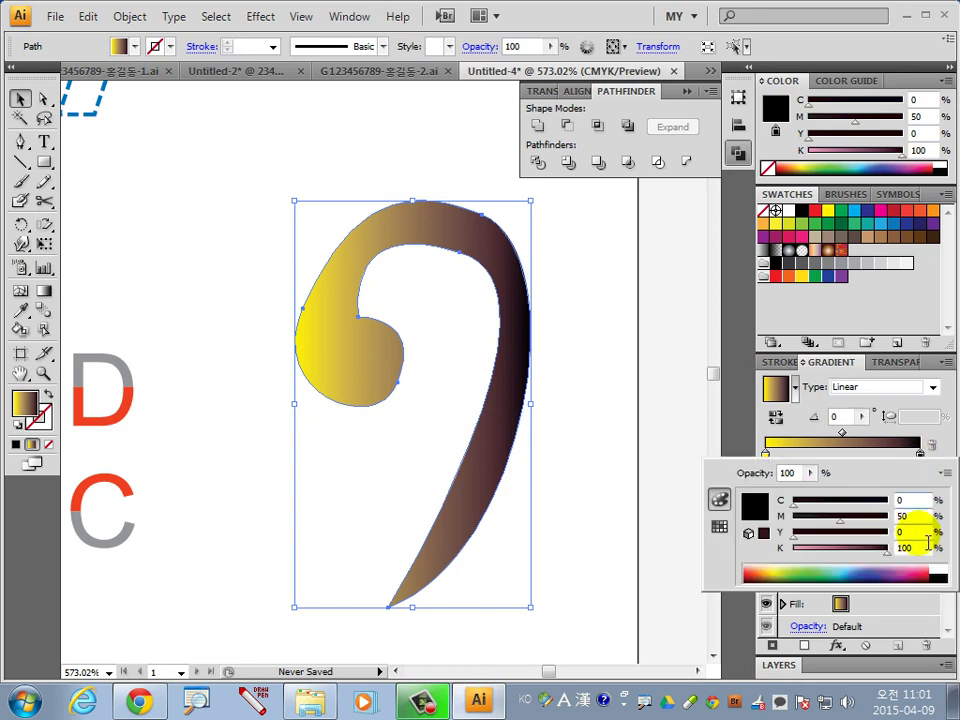
{"action": "type", "text": "100"}
{"action": "key", "text": "Tab"}
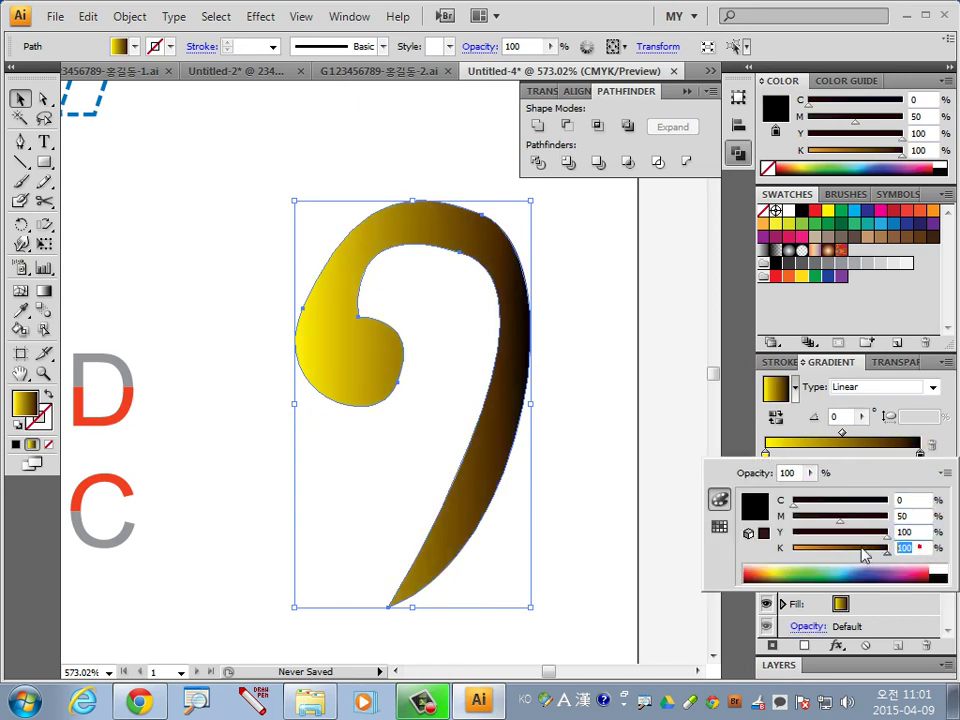
{"action": "type", "text": "0"}
{"action": "key", "text": "Return"}
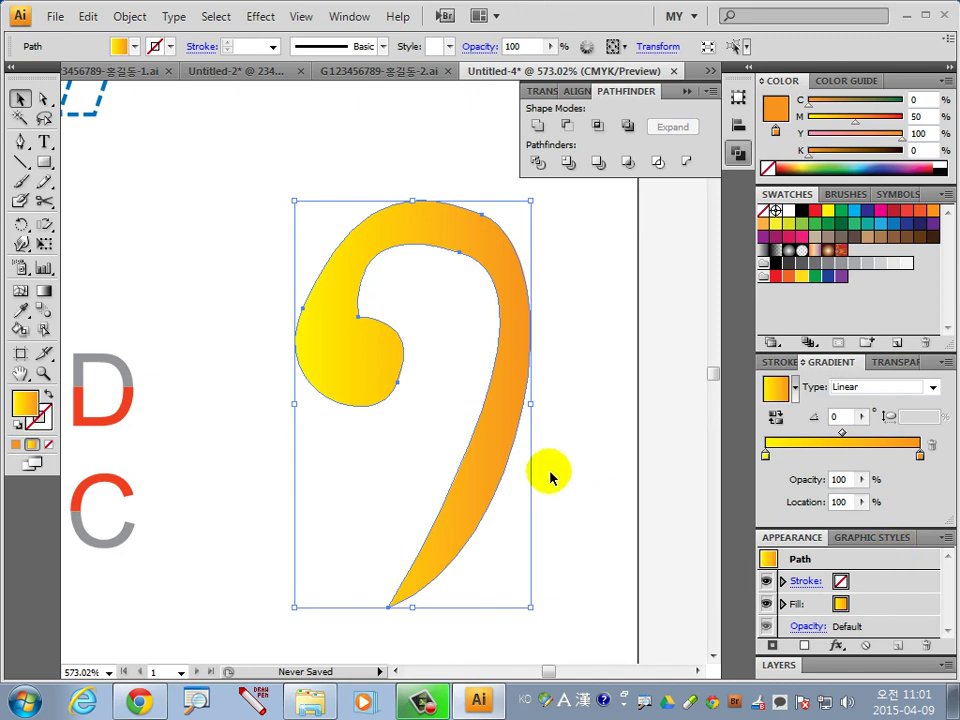
Outline the gradient bass clef with a black 0.5 pt stroke
{"action": "left_click", "coordinate": [581, 480]}
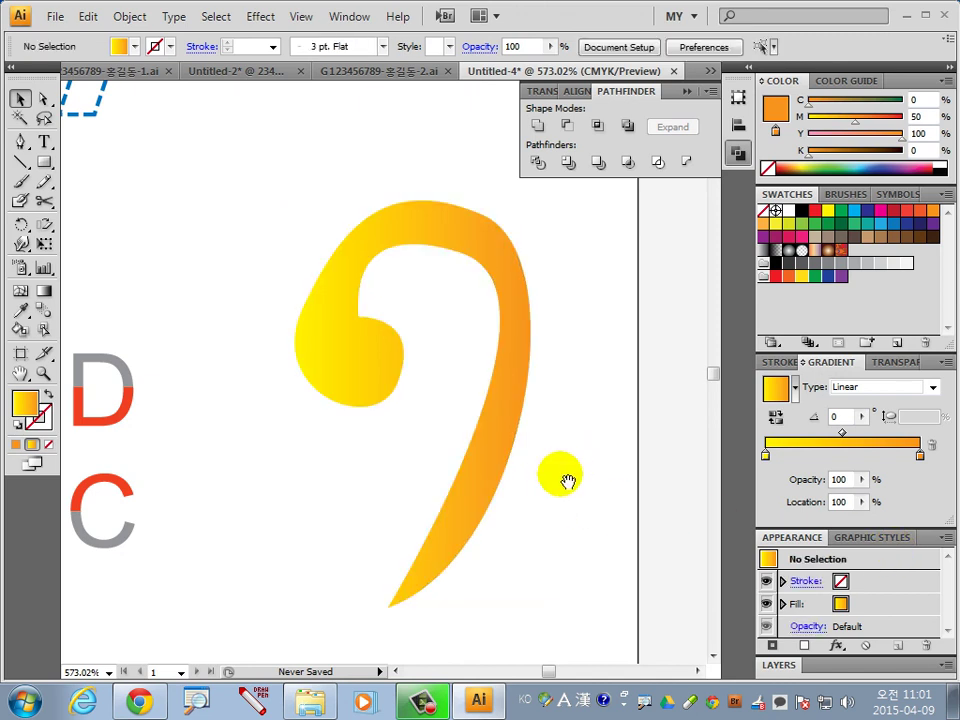
{"action": "left_click_drag", "start_coordinate": [564, 480], "coordinate": [447, 536]}
{"action": "left_click", "coordinate": [345, 537]}
{"action": "left_click", "coordinate": [41, 427]}
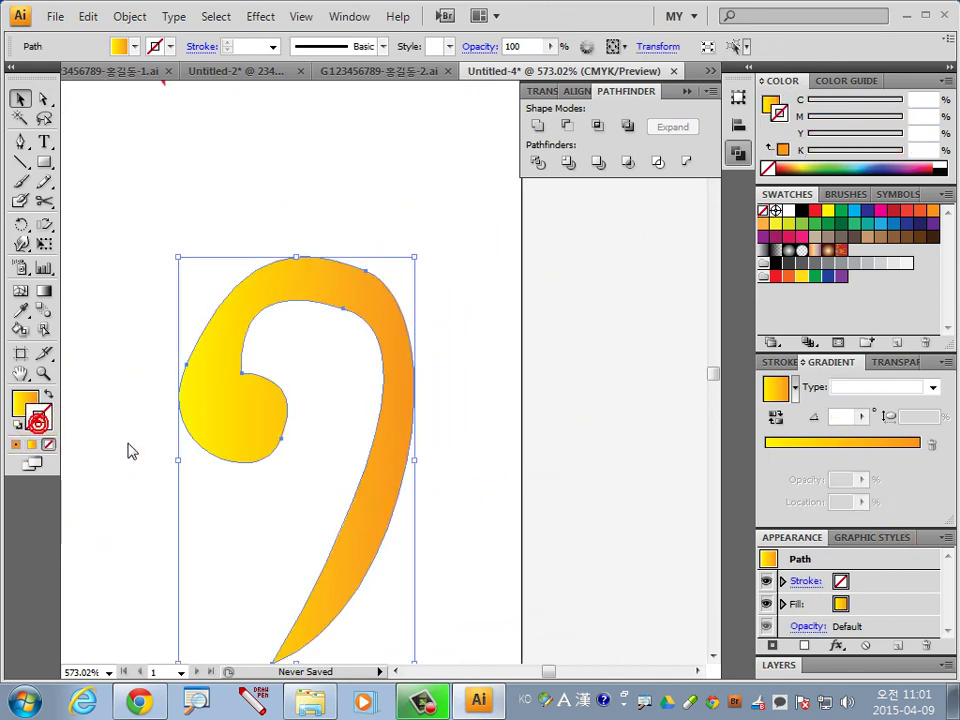
{"action": "left_click", "coordinate": [801, 210]}
{"action": "left_click", "coordinate": [780, 363]}
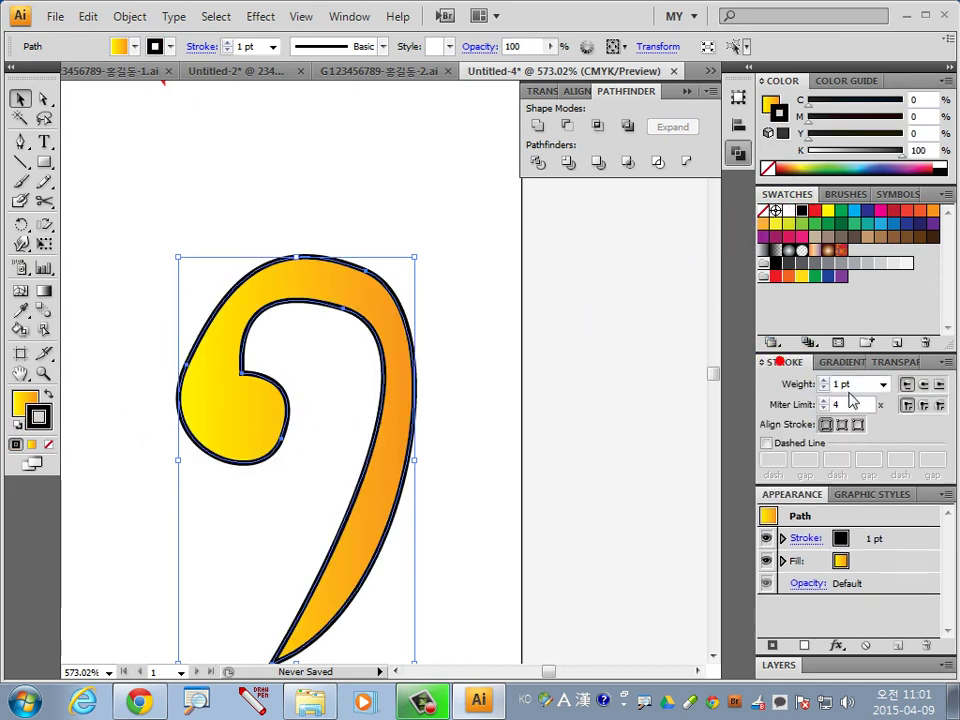
{"action": "left_click", "coordinate": [882, 385]}
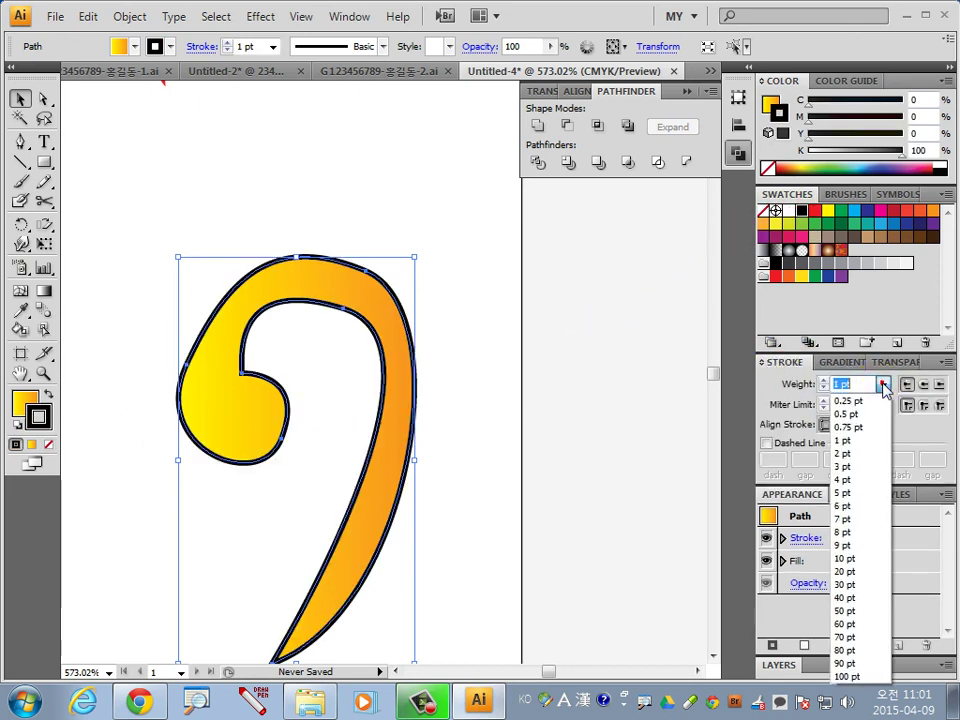
{"action": "left_click", "coordinate": [862, 410]}
{"action": "left_click", "coordinate": [503, 518]}
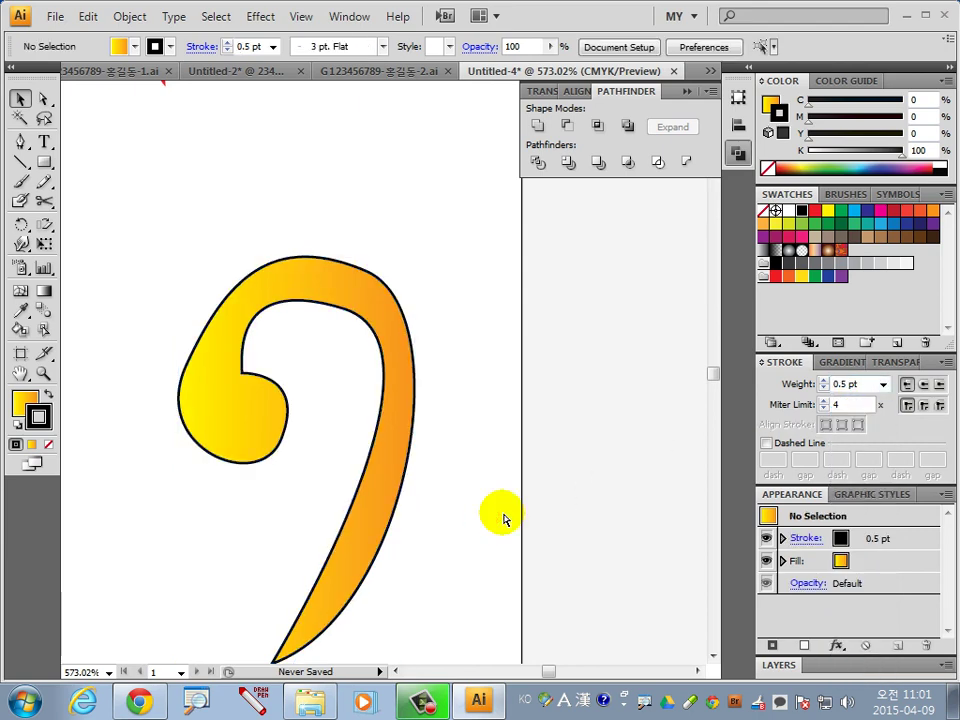
{"action": "key", "text": "ctrl+minus"}
{"action": "key", "text": "ctrl+minus"}
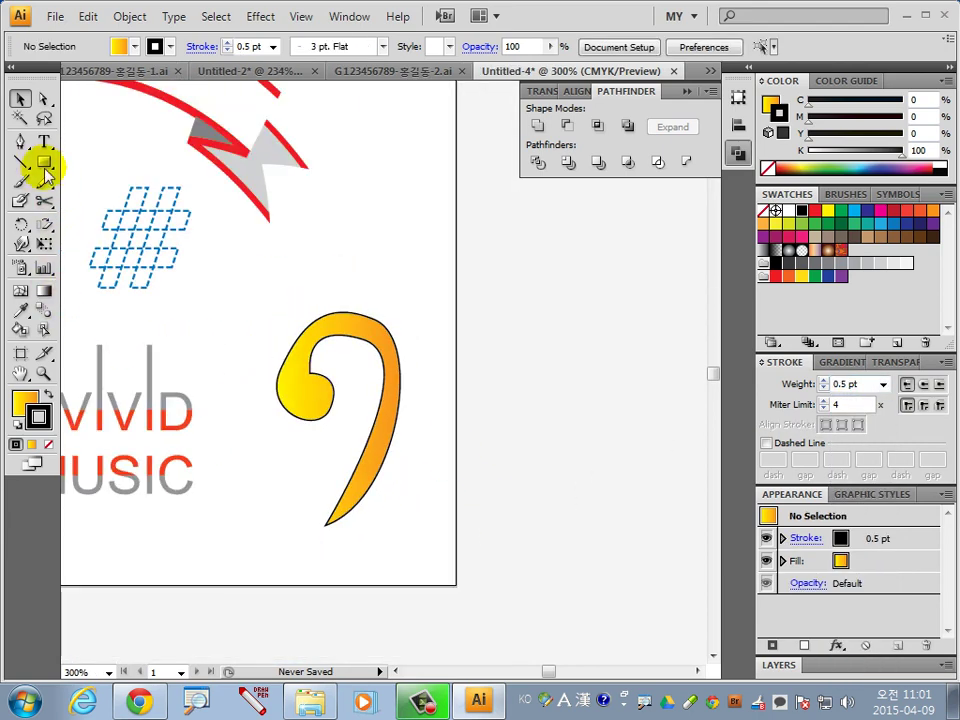
Draw a small yellow dot right of the clef and copy it directly below
{"action": "left_click_drag", "start_coordinate": [44, 162], "coordinate": [111, 205]}
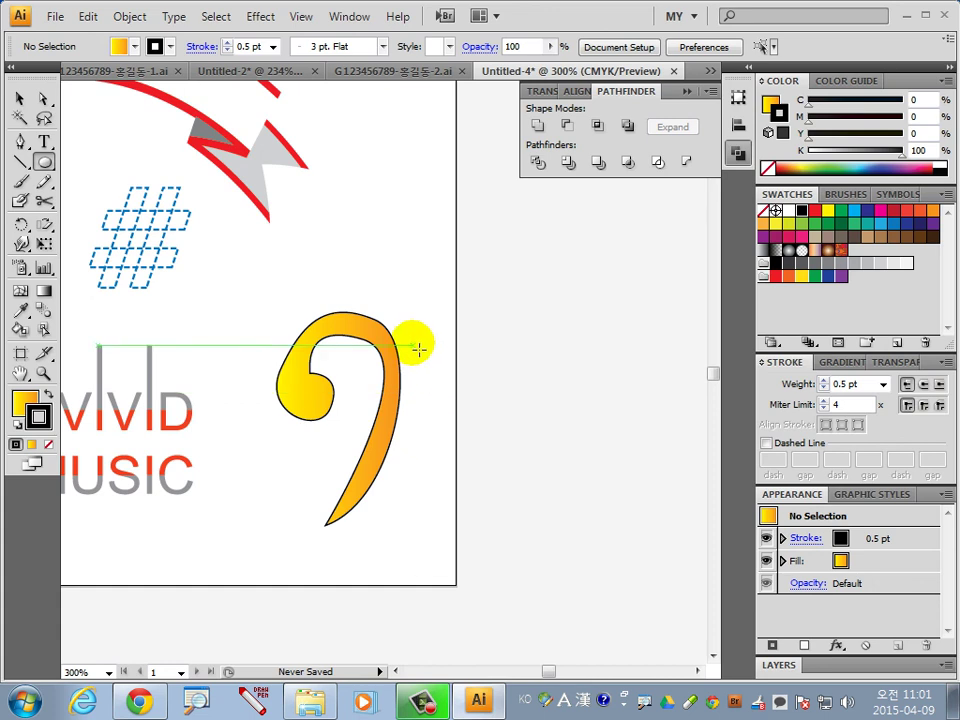
{"action": "left_click_drag", "start_coordinate": [418, 338], "coordinate": [438, 358]}
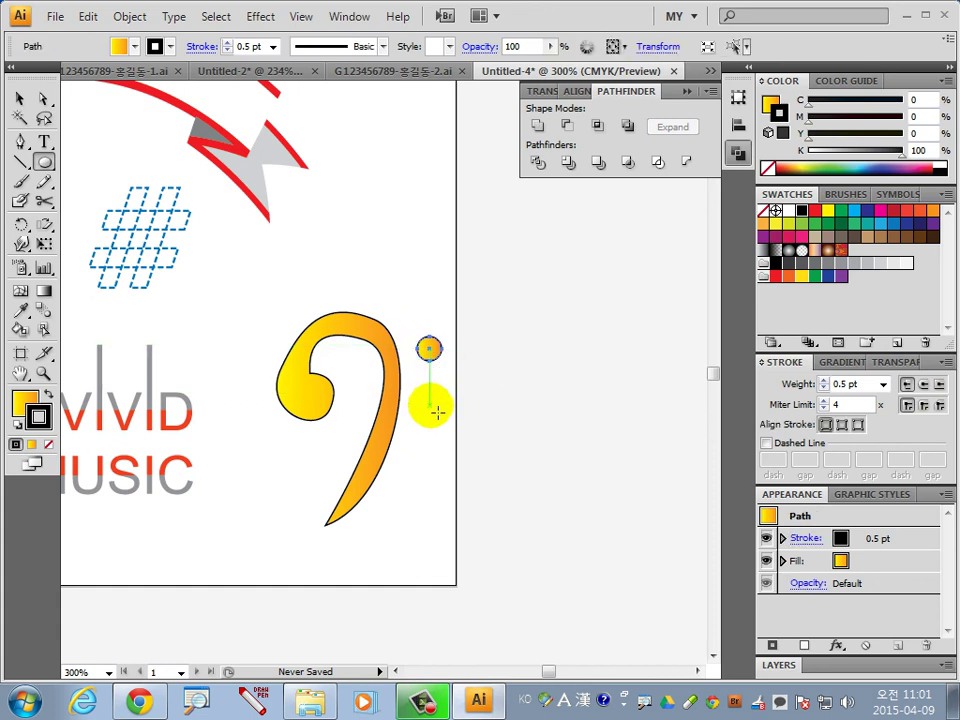
{"action": "left_click", "coordinate": [19, 98]}
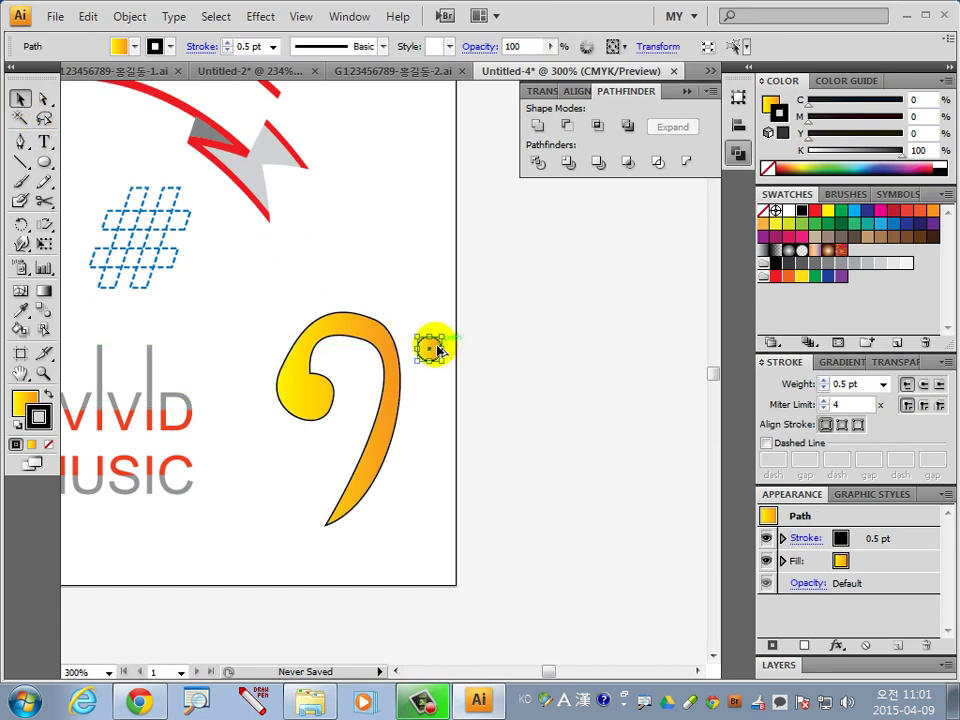
{"action": "left_click_drag", "start_coordinate": [437, 349], "coordinate": [433, 410]}
{"action": "left_click", "coordinate": [503, 439]}
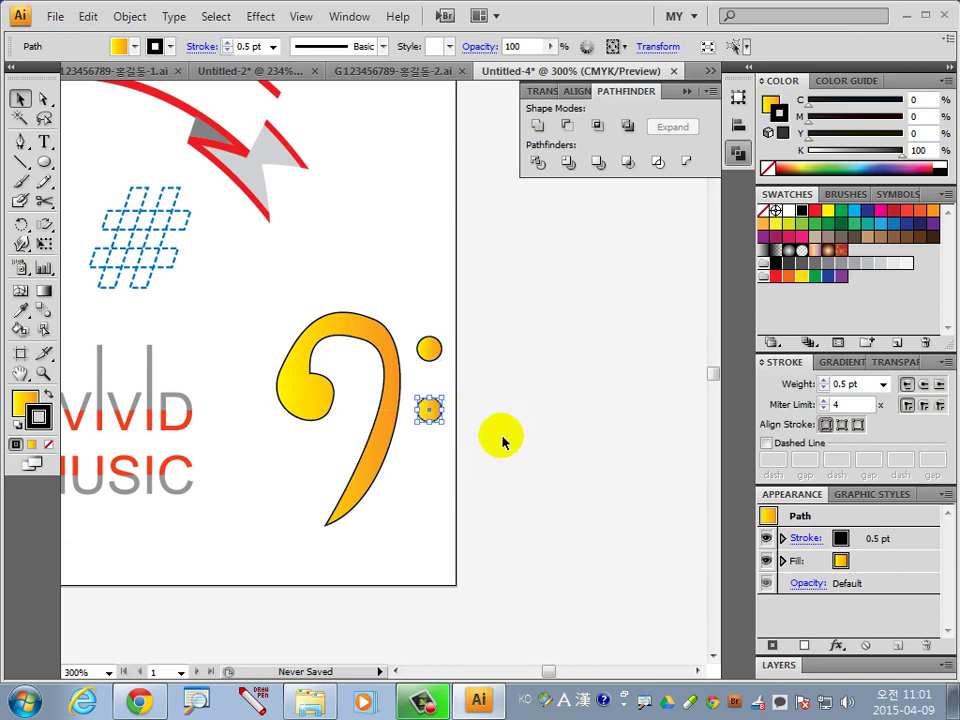
Scale the clef and dots down together and move them up-left beside VIVID MUSIC
{"action": "left_click_drag", "start_coordinate": [246, 279], "coordinate": [512, 510]}
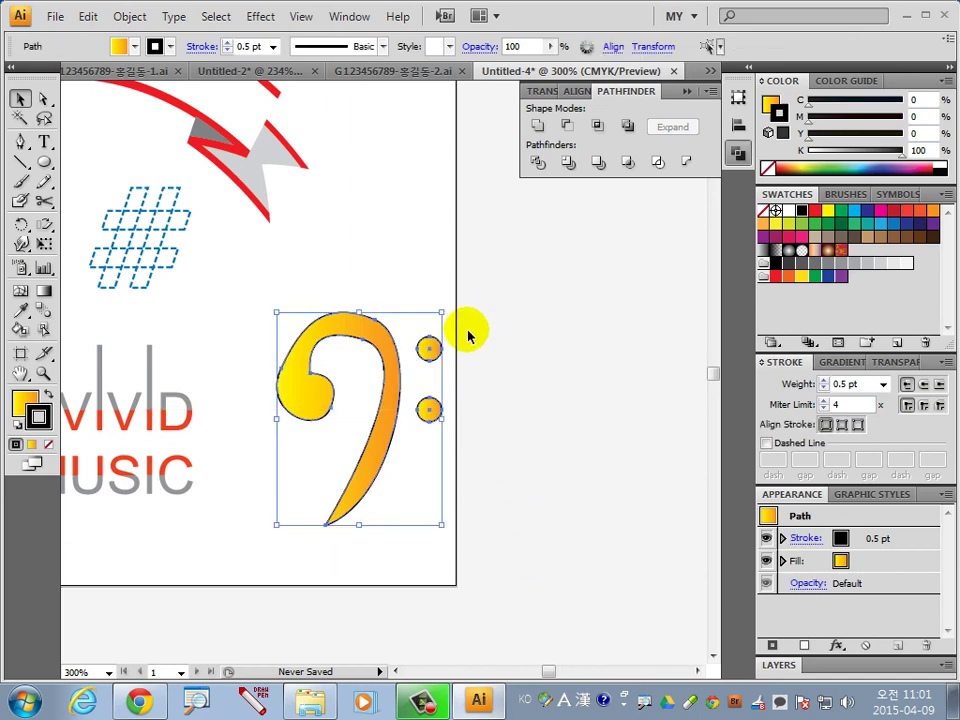
{"action": "left_click_drag", "start_coordinate": [442, 313], "coordinate": [394, 374]}
{"action": "left_click_drag", "start_coordinate": [368, 437], "coordinate": [320, 345]}
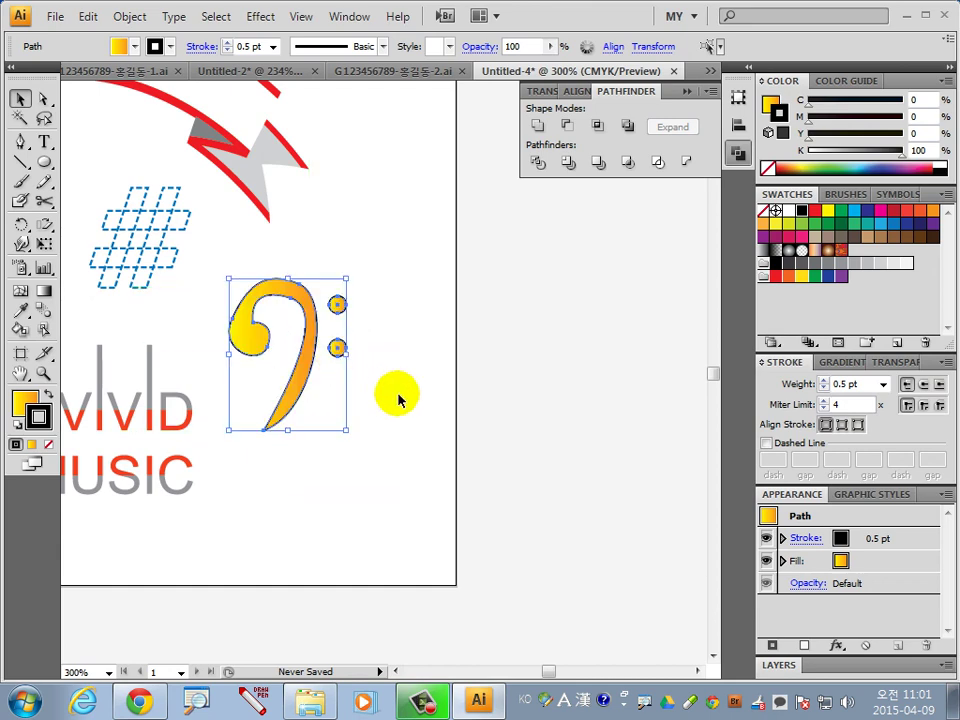
{"action": "left_click", "coordinate": [413, 400]}
{"action": "key", "text": "ctrl+0"}
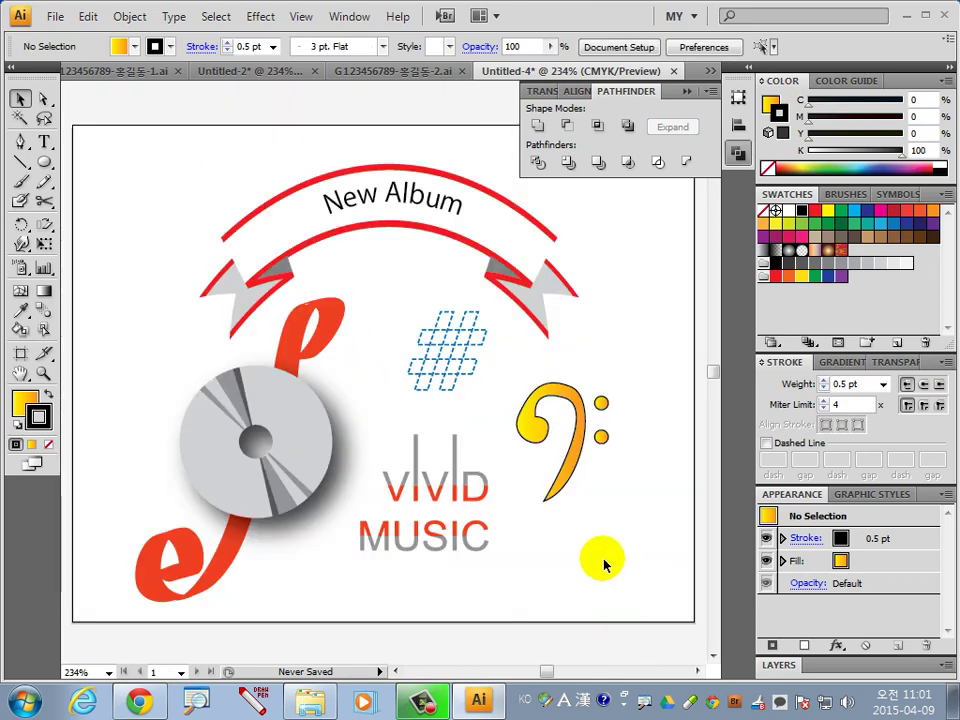